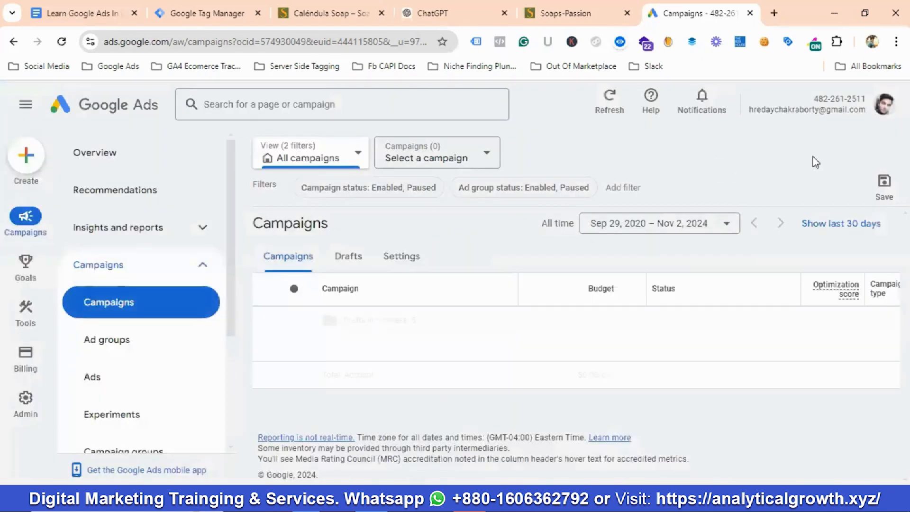
Create a new Google Ads account from the profile's account options and start creating its first campaign
left_click(884, 106)
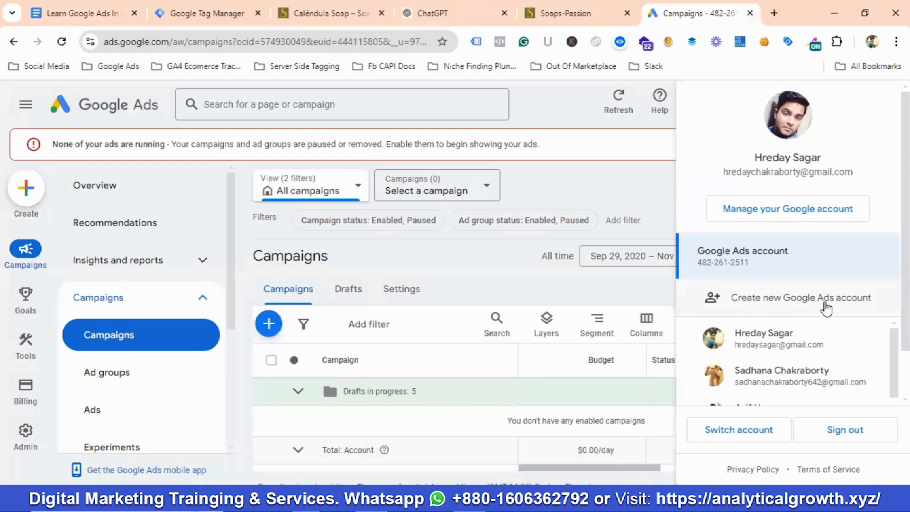
left_click(806, 299)
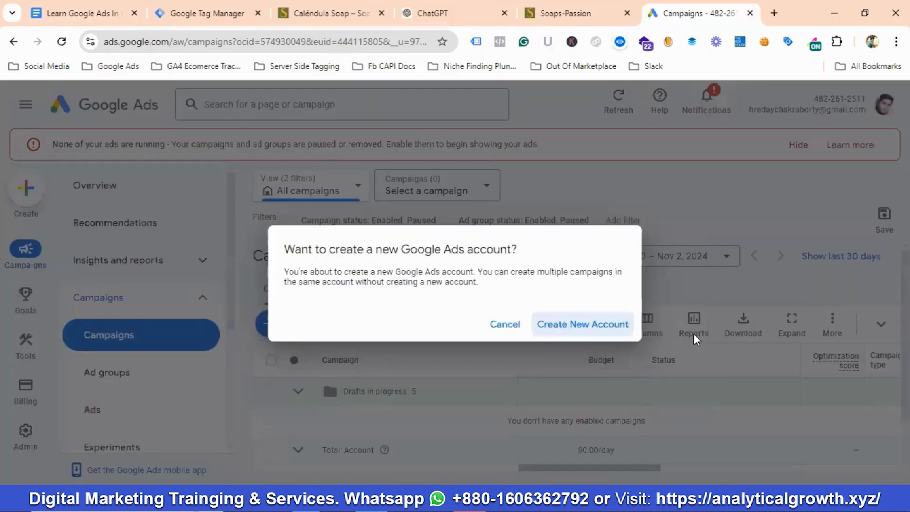
left_click(585, 327)
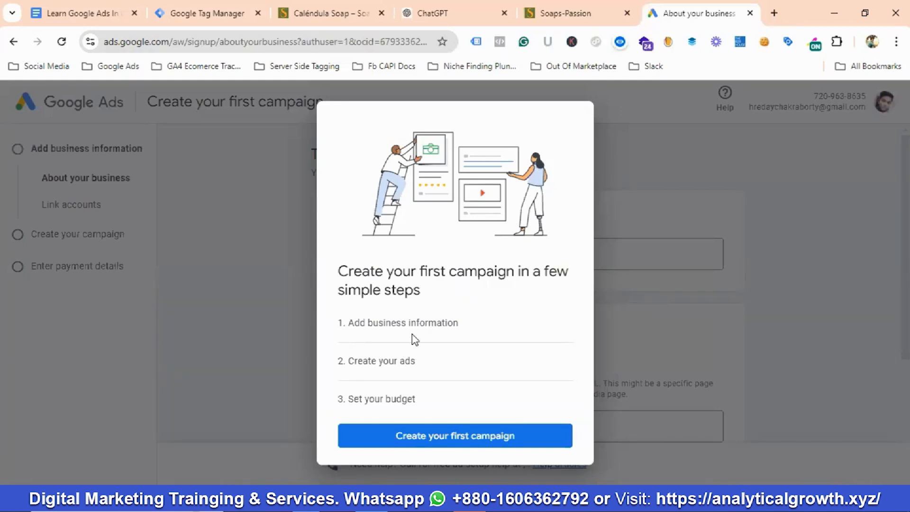
left_click(405, 441)
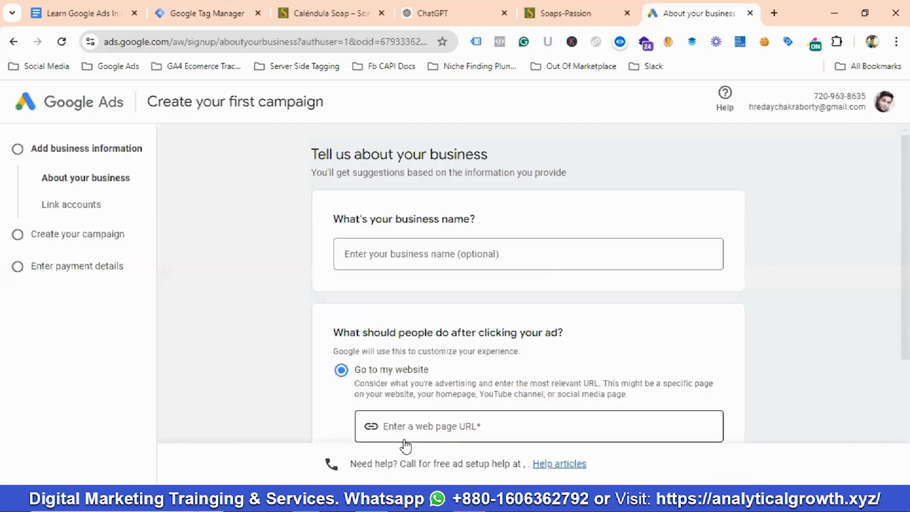
Check the business name on the Soaps-Passion website and enter "Soaps Passion" as the business name
left_click(370, 251)
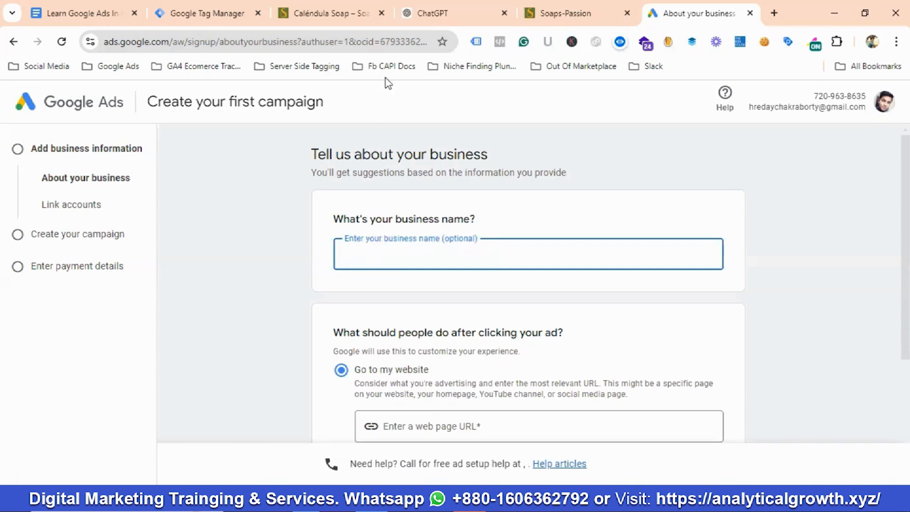
left_click(569, 18)
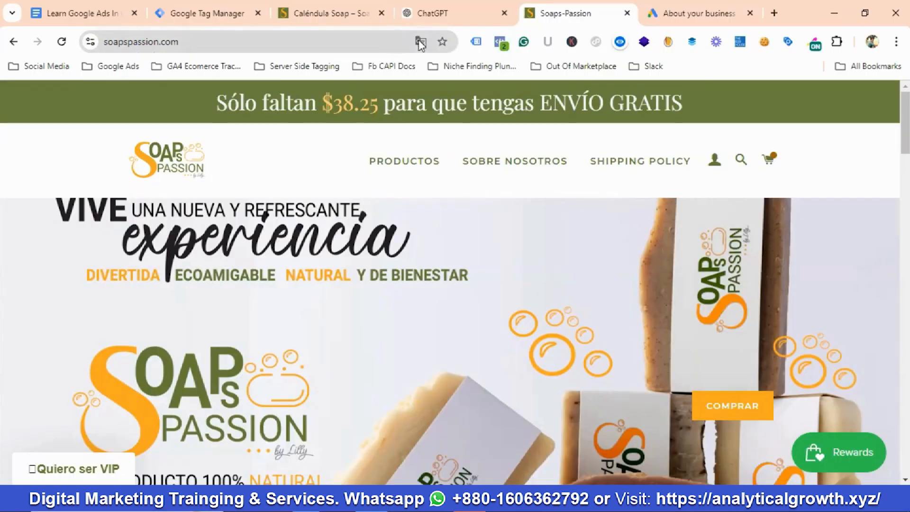
left_click(687, 10)
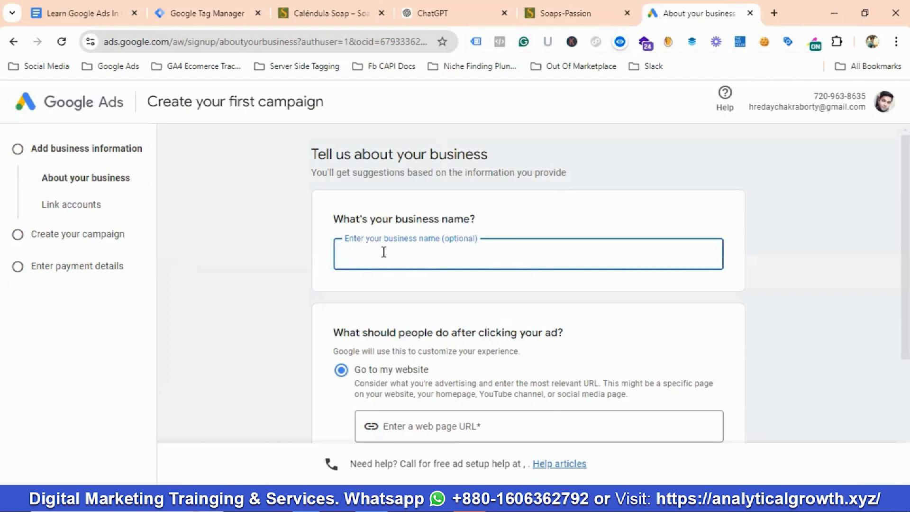
type("Soaps Passion")
Set the Caléndula Soap product page on soapspassion.com as the ad's destination website URL and continue to account linking
scroll(408, 261, "down", 2)
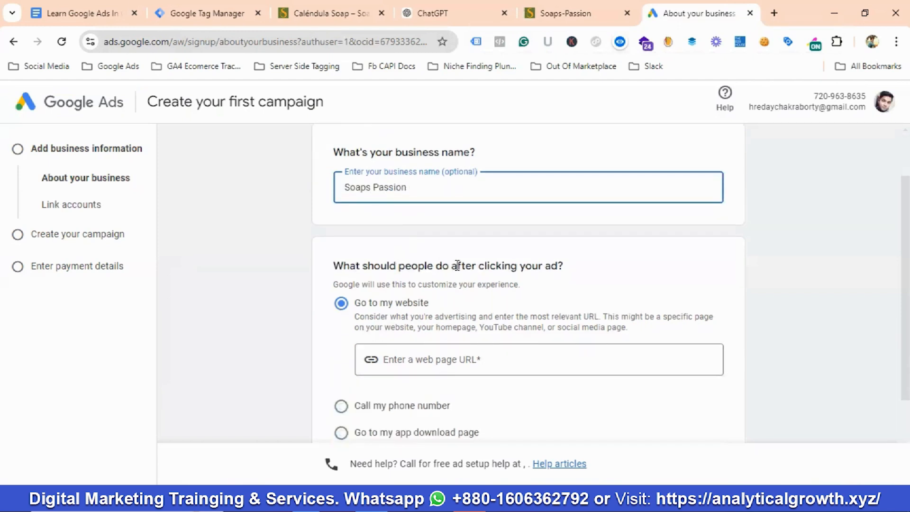
scroll(457, 265, "down", 2)
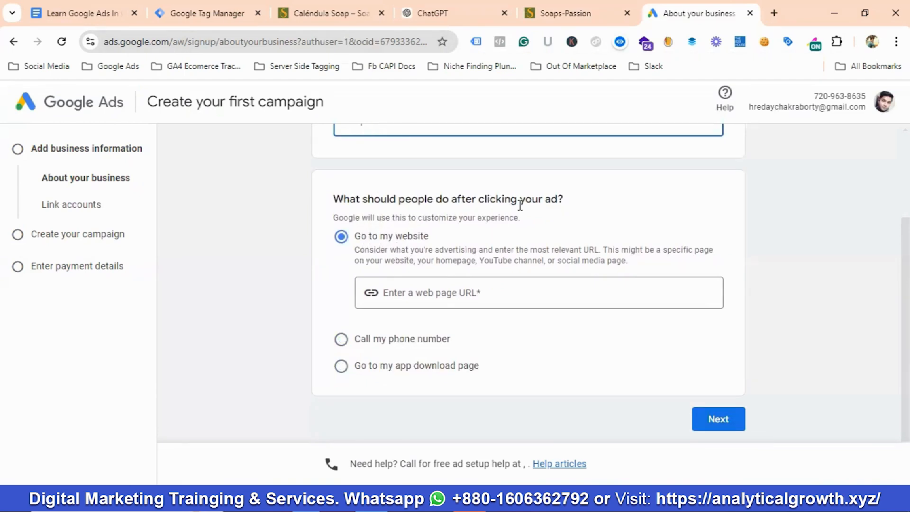
scroll(408, 287, "down", 2)
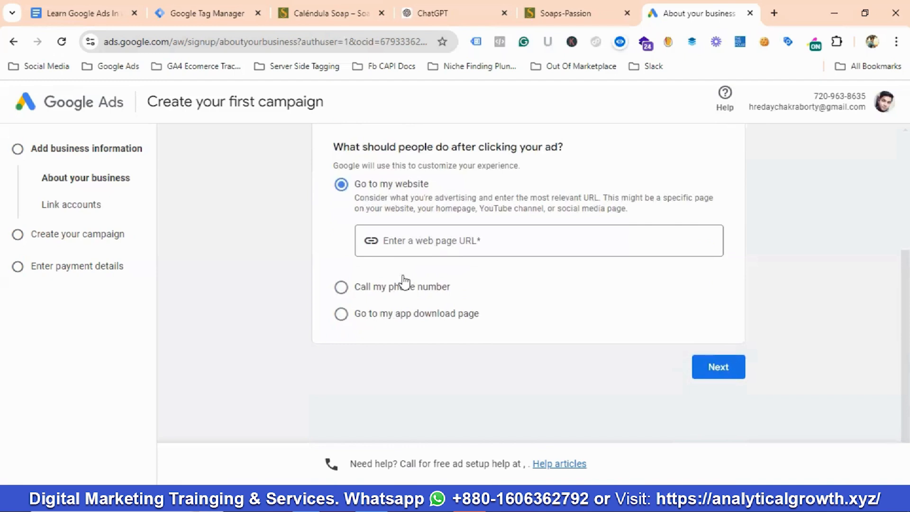
left_click(419, 245)
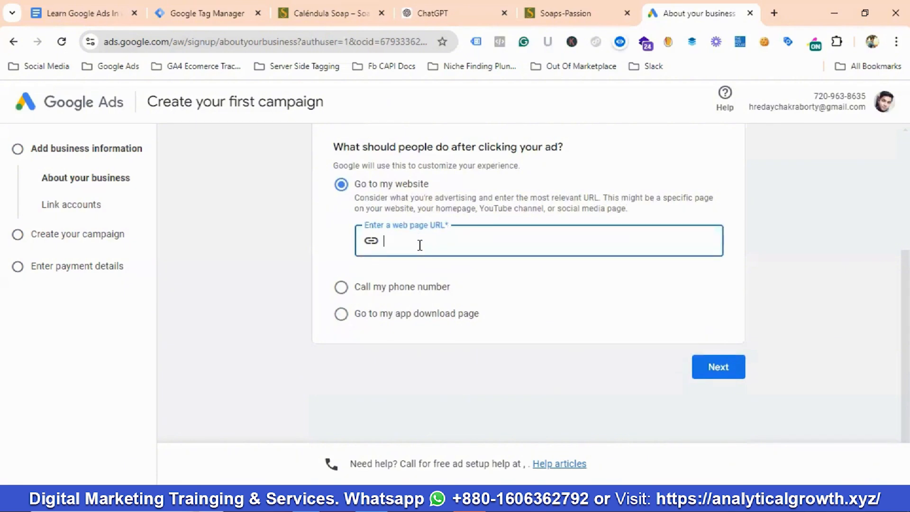
left_click(327, 11)
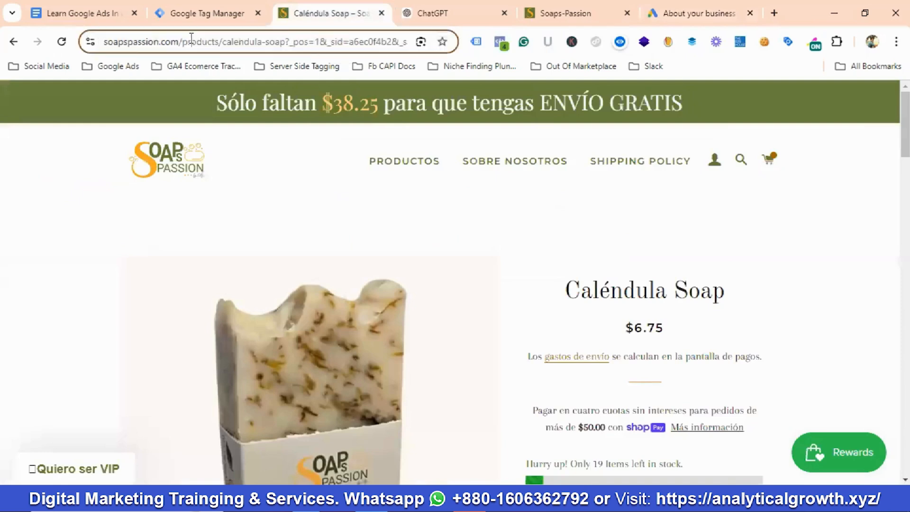
left_click(191, 41)
left_click(682, 11)
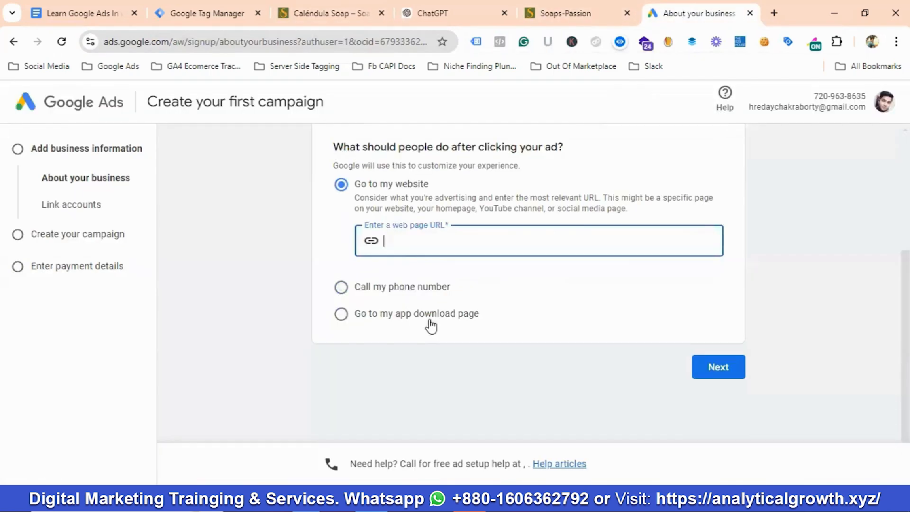
type("https://soapspassion.com/products/calendula-soap?_pos=1&_sid=a6ec0f4b2&_ss=r")
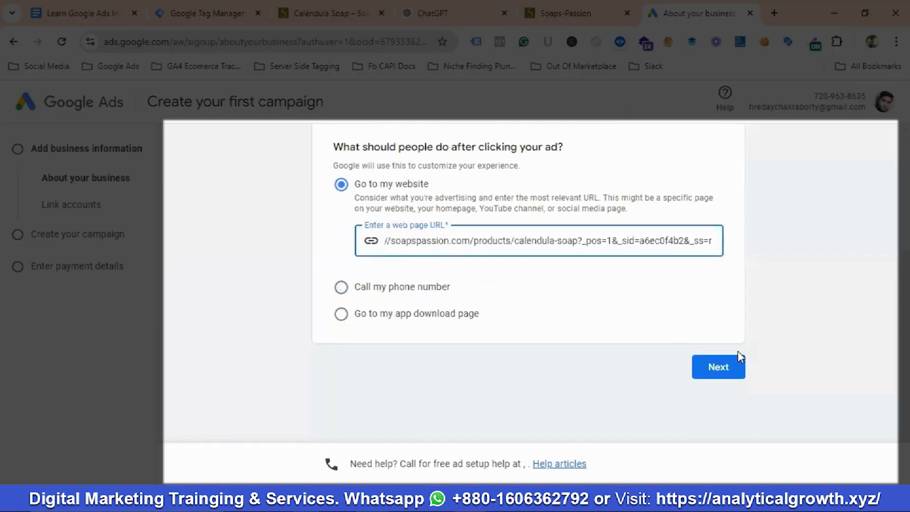
left_click(731, 371)
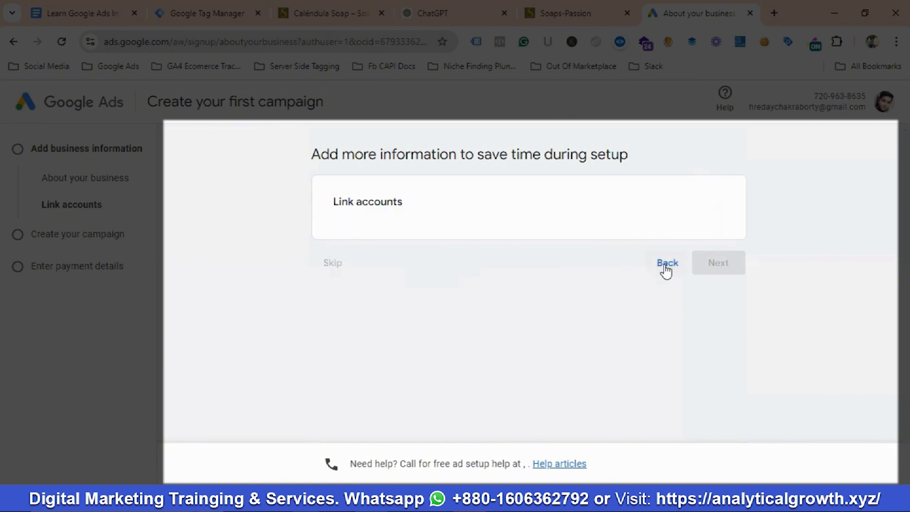
scroll(467, 285, "down", 3)
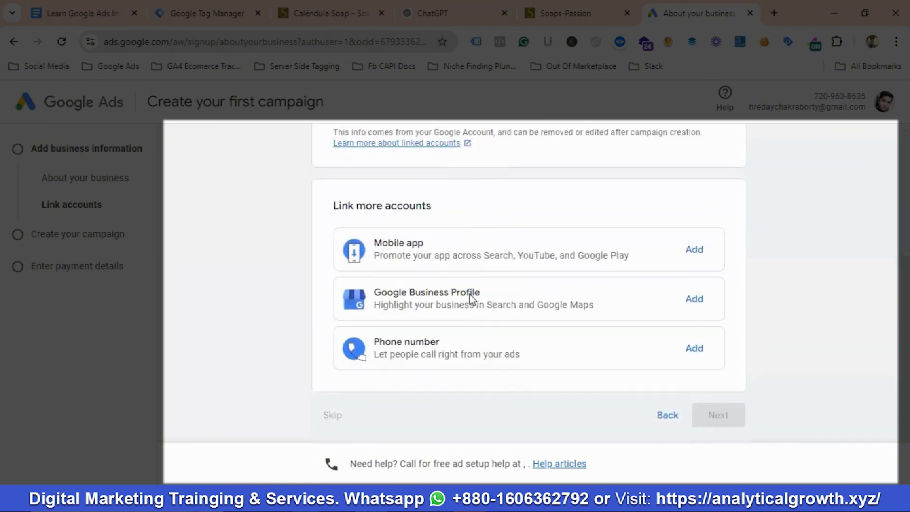
scroll(470, 297, "down", 1)
scroll(505, 264, "up", 5)
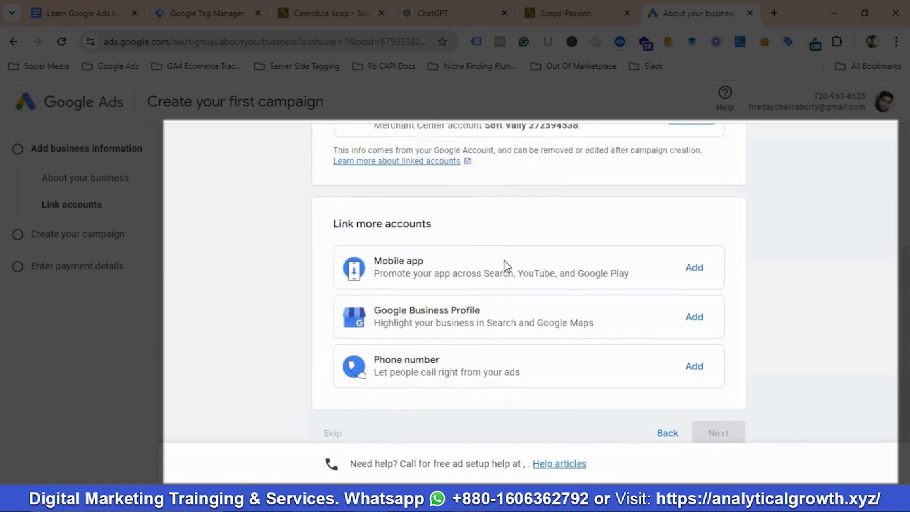
scroll(512, 260, "down", 5)
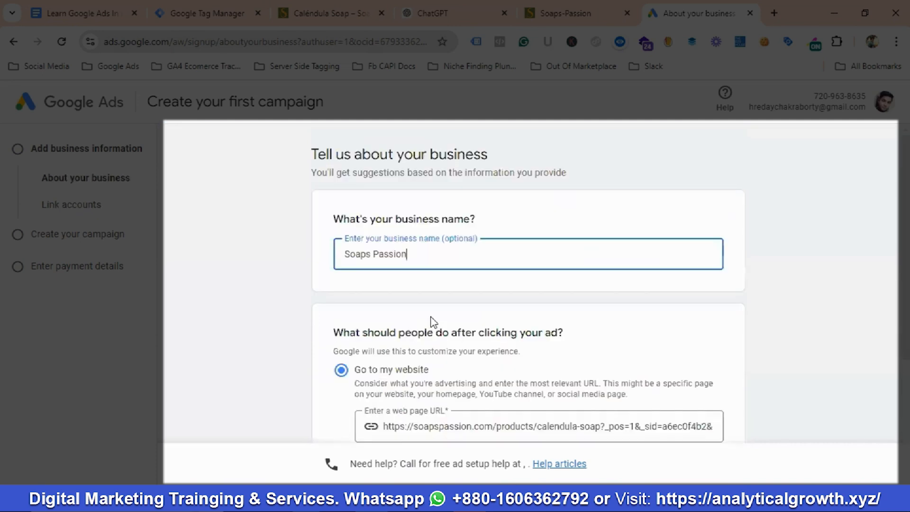
scroll(396, 280, "down", 5)
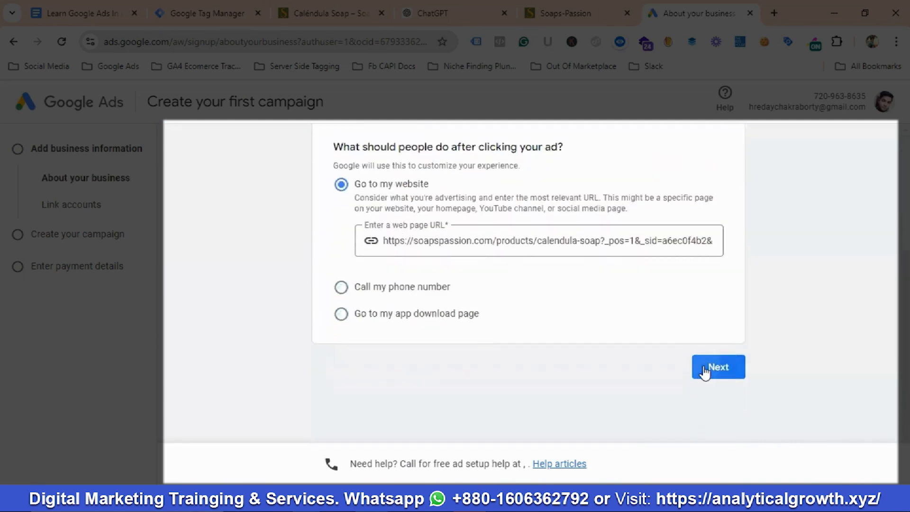
left_click(705, 371)
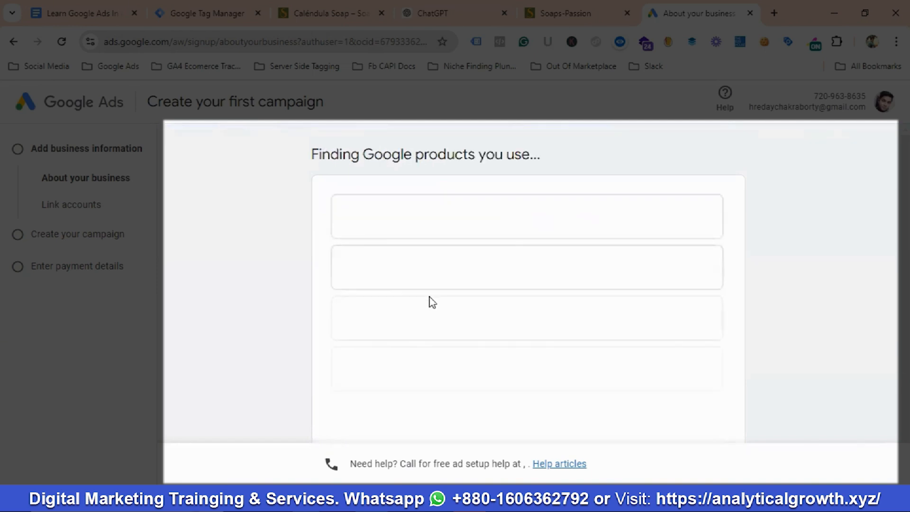
Review the YouTube, Merchant Center and other account-linking options, and skip linking any of them
scroll(427, 287, "down", 5)
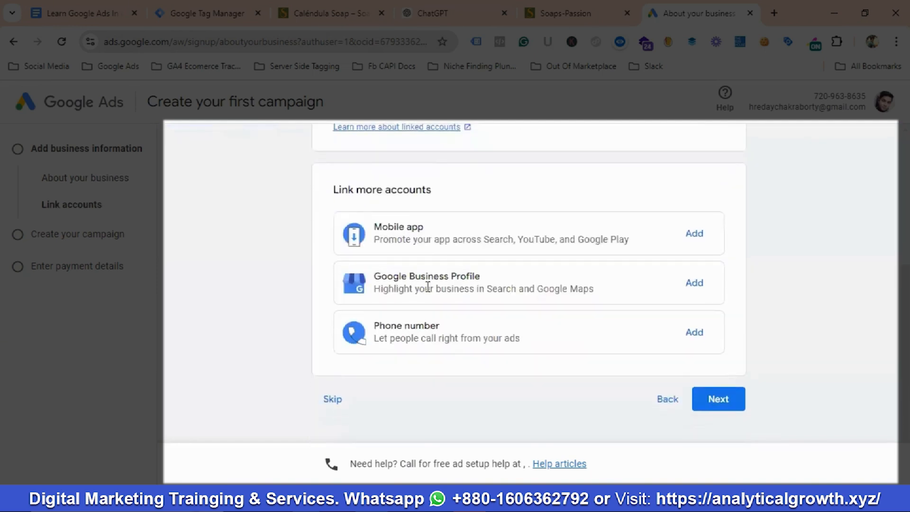
scroll(413, 313, "up", 5)
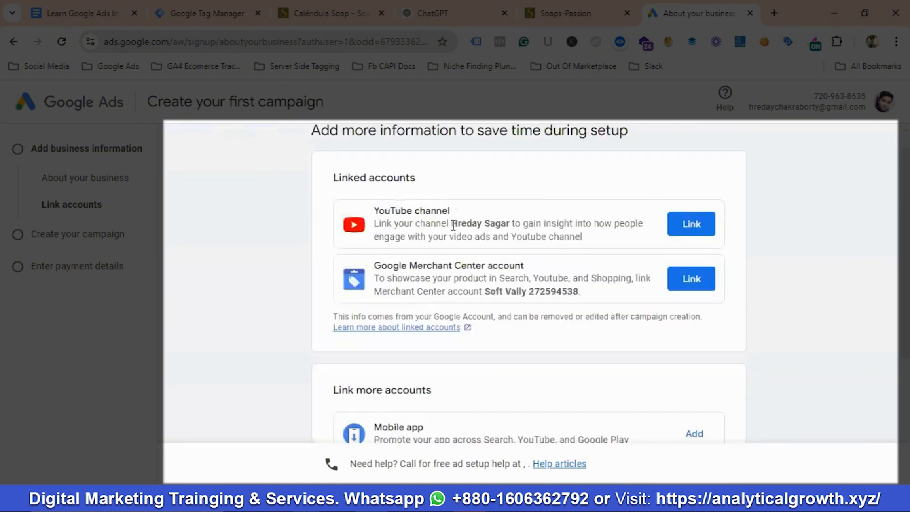
scroll(442, 270, "down", 5)
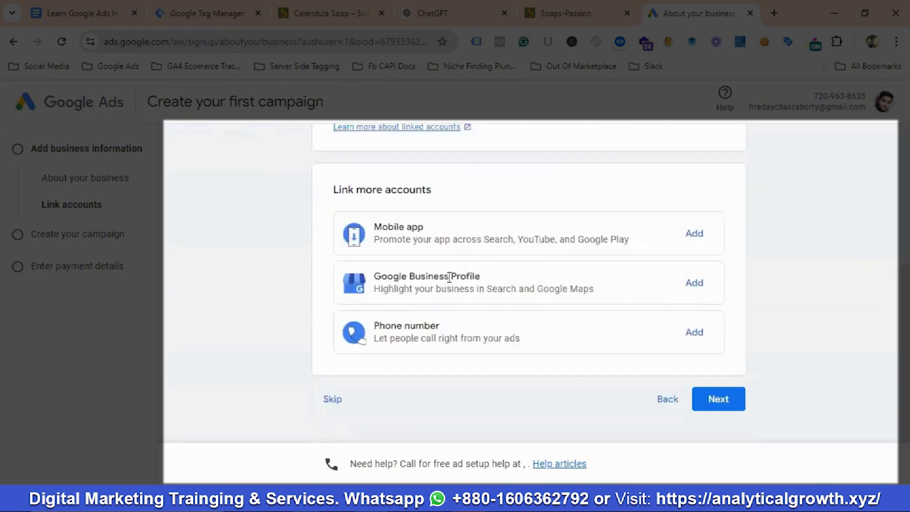
left_click(333, 398)
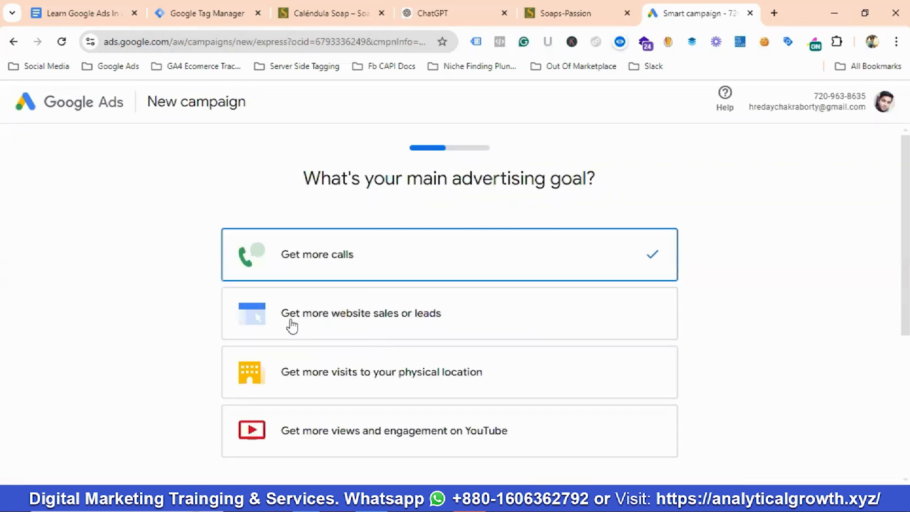
Choose "Get more website sales or leads" as the main advertising goal and continue
left_click(350, 325)
scroll(521, 308, "down", 4)
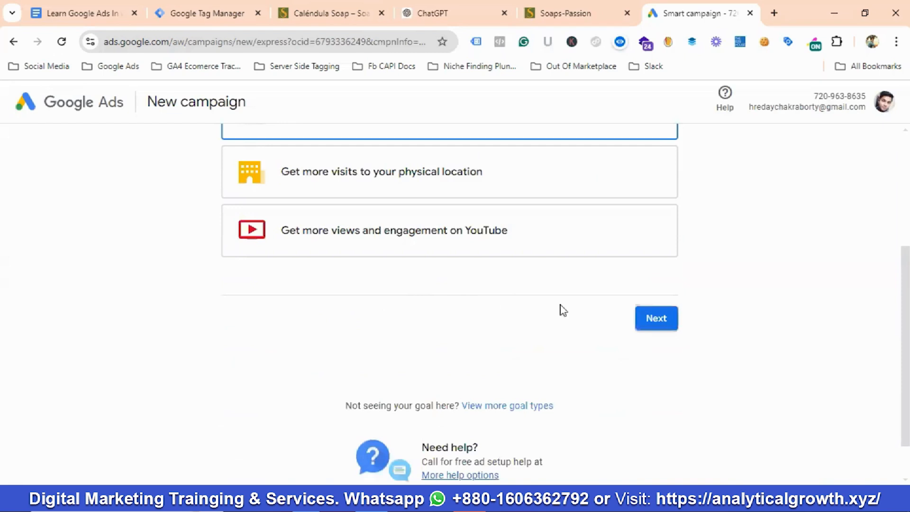
left_click(644, 321)
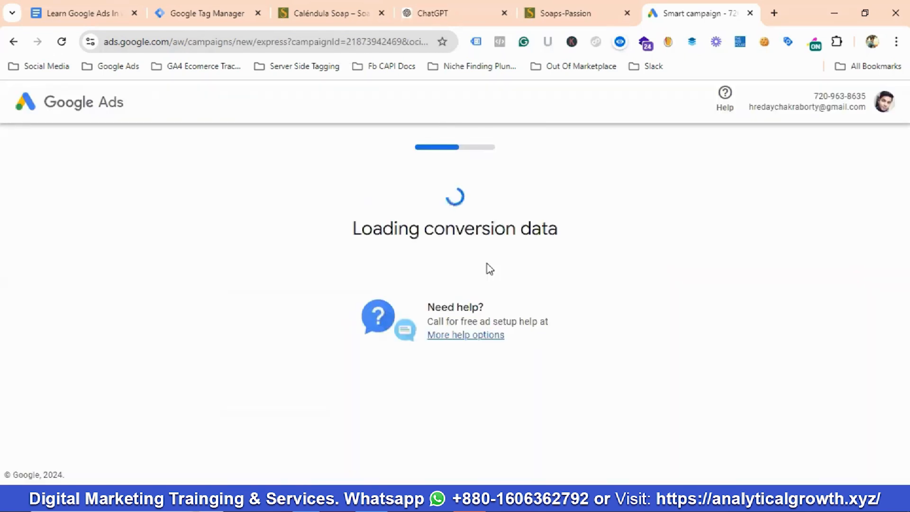
Skip connecting Google Analytics, reviewing the Soap Passion Web tags in Google Tag Manager before confirming the skip
scroll(605, 301, "down", 3)
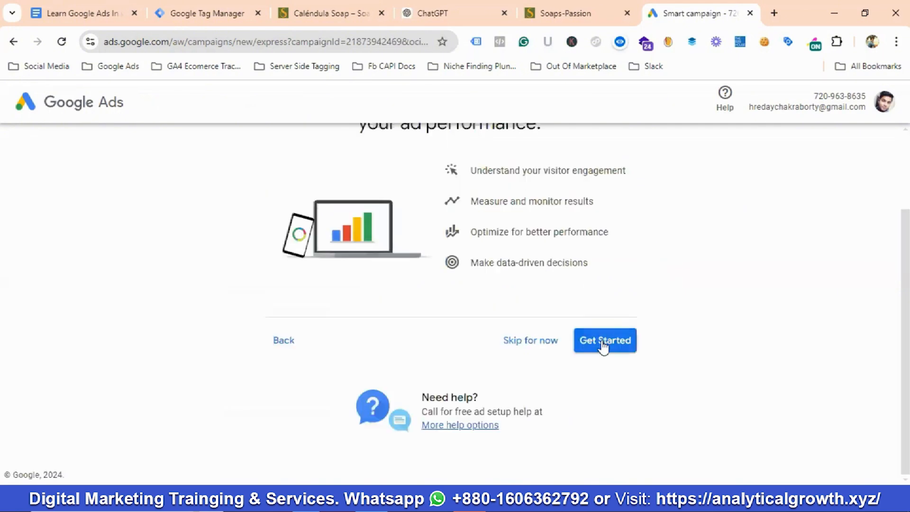
scroll(474, 275, "up", 1)
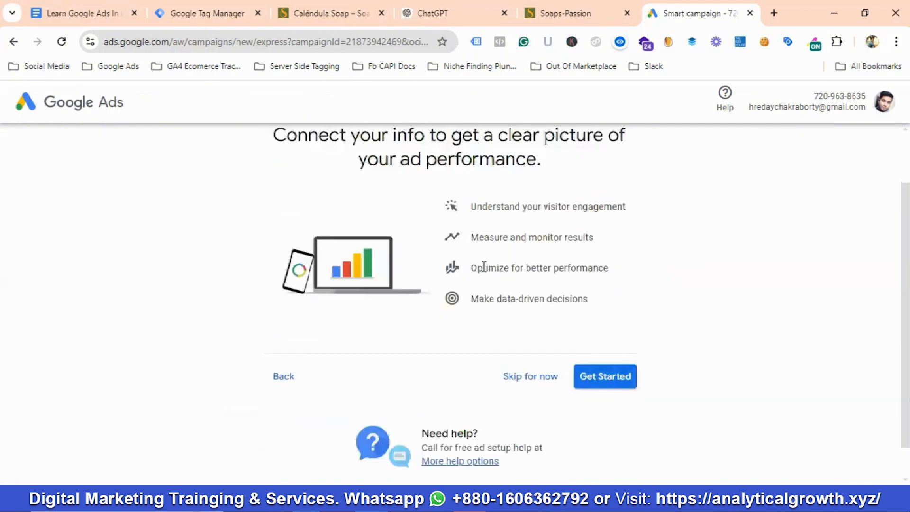
scroll(484, 266, "down", 1)
left_click(534, 340)
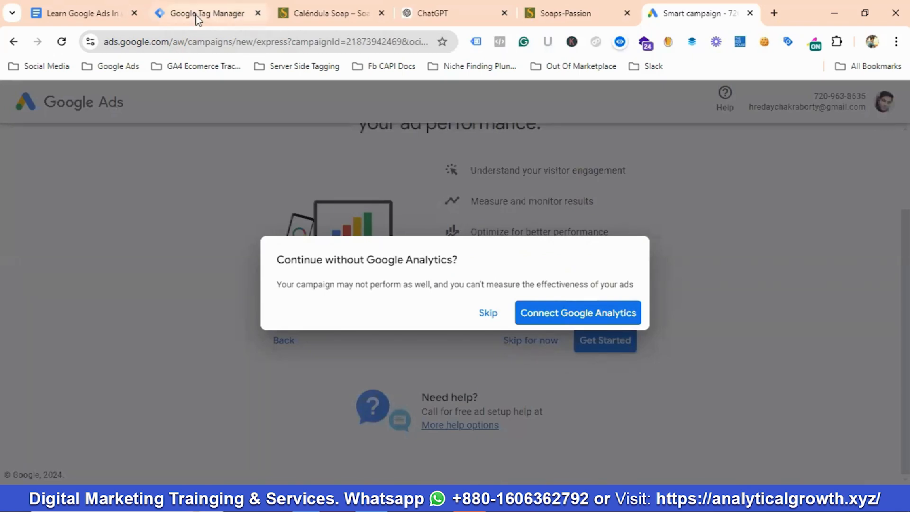
left_click(214, 13)
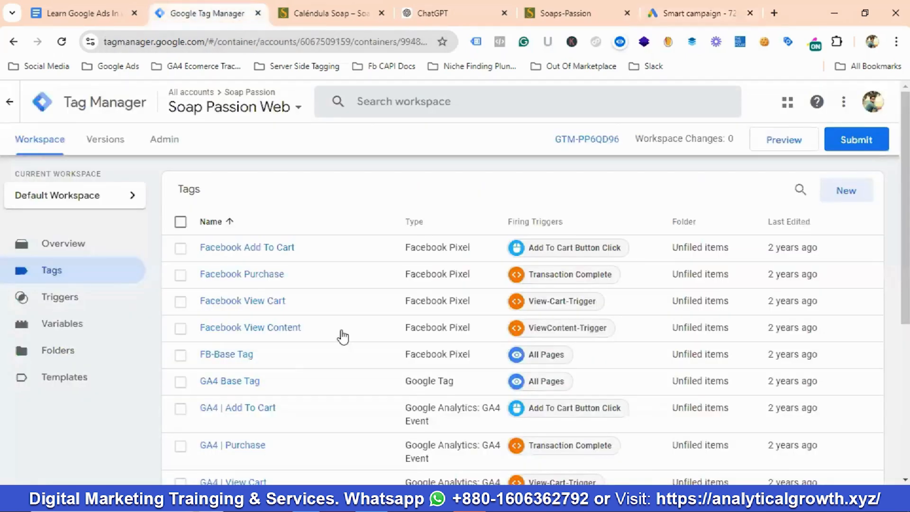
scroll(332, 332, "down", 5)
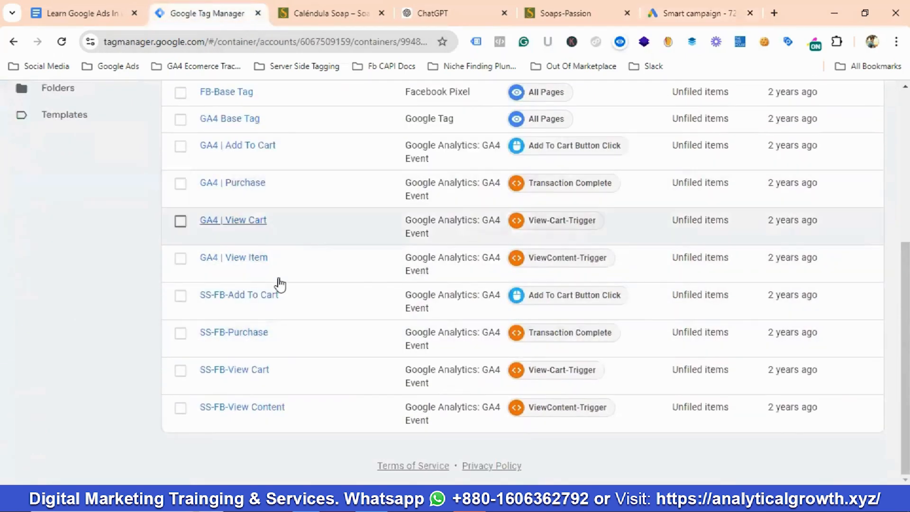
left_click(699, 13)
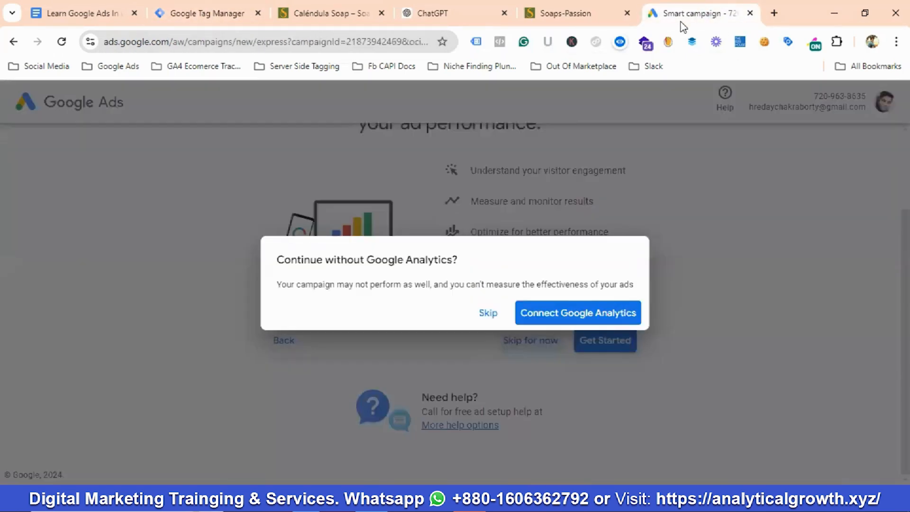
left_click(488, 314)
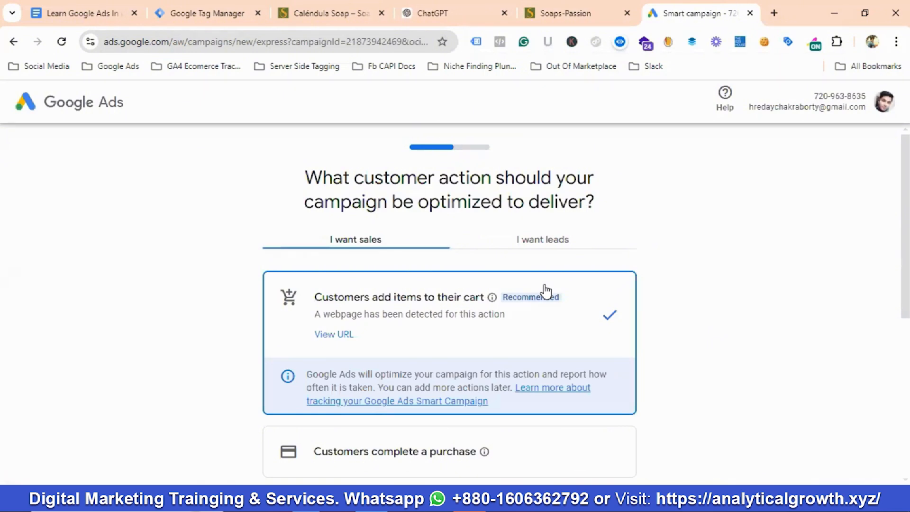
Keep "Customers add items to their cart" as the sales action to optimize for and continue to ad writing
scroll(545, 289, "down", 5)
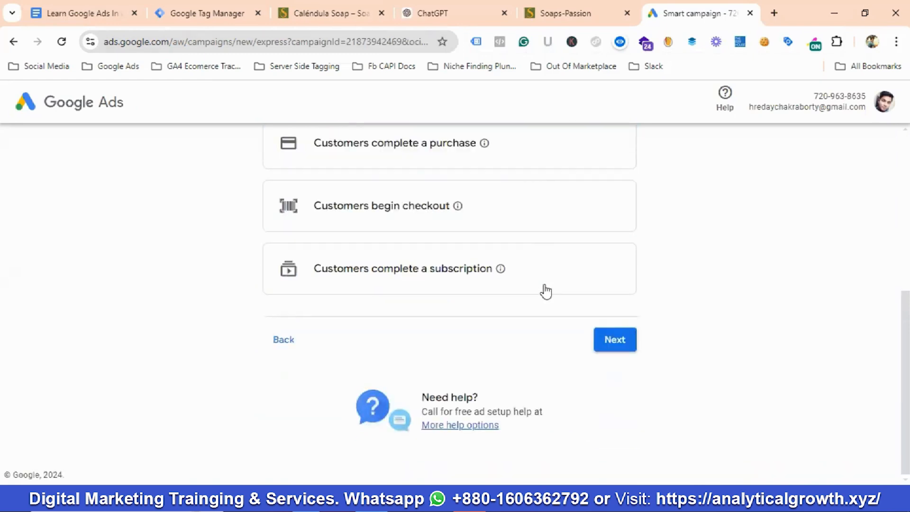
left_click(611, 346)
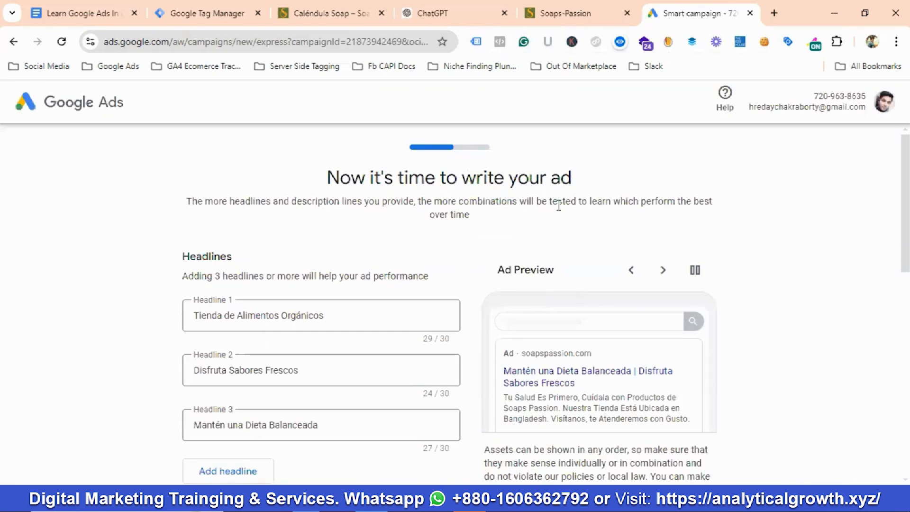
Review the suggested headlines and descriptions, turn off the call button in the ad, and continue to the images page
scroll(298, 305, "down", 3)
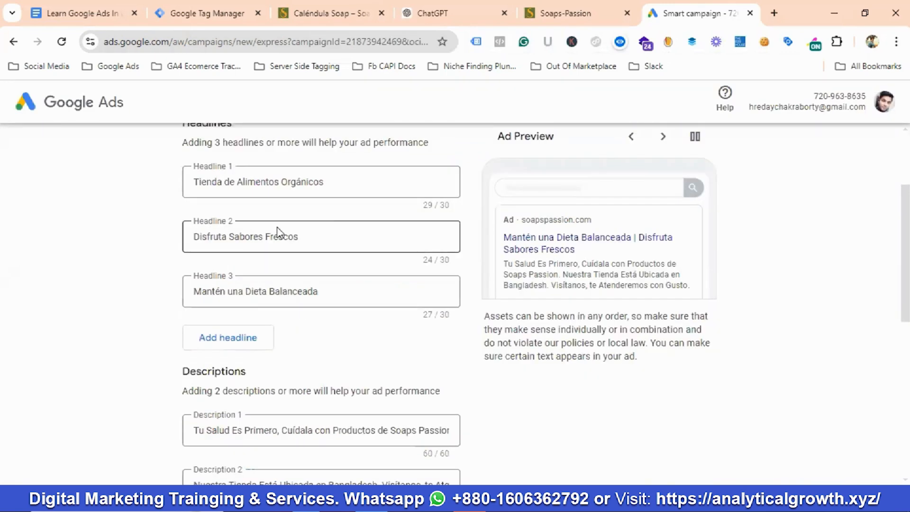
scroll(354, 238, "down", 3)
scroll(493, 256, "up", 4)
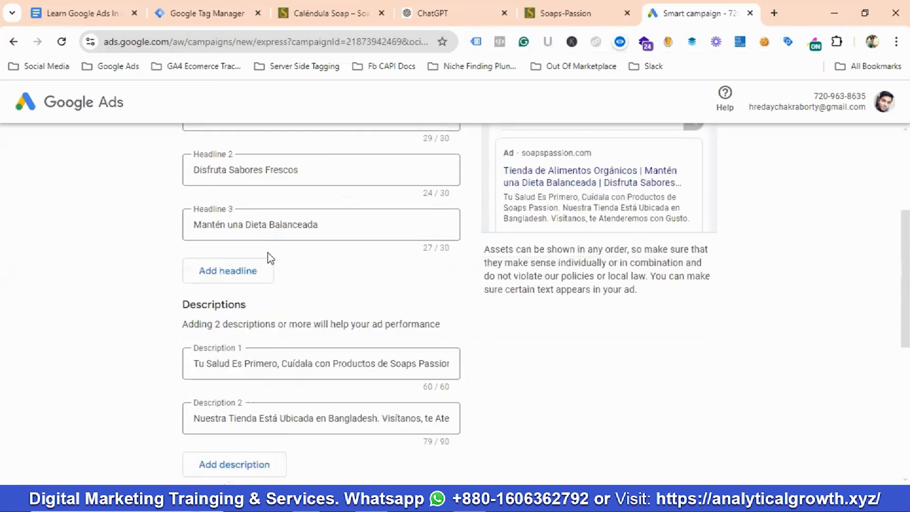
scroll(353, 247, "up", 3)
scroll(425, 246, "down", 5)
scroll(501, 260, "down", 4)
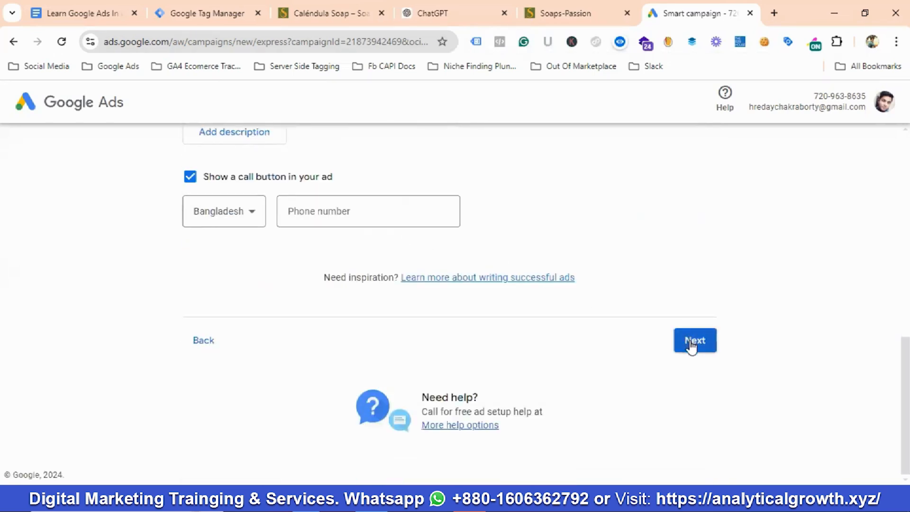
left_click(191, 179)
scroll(300, 204, "up", 3)
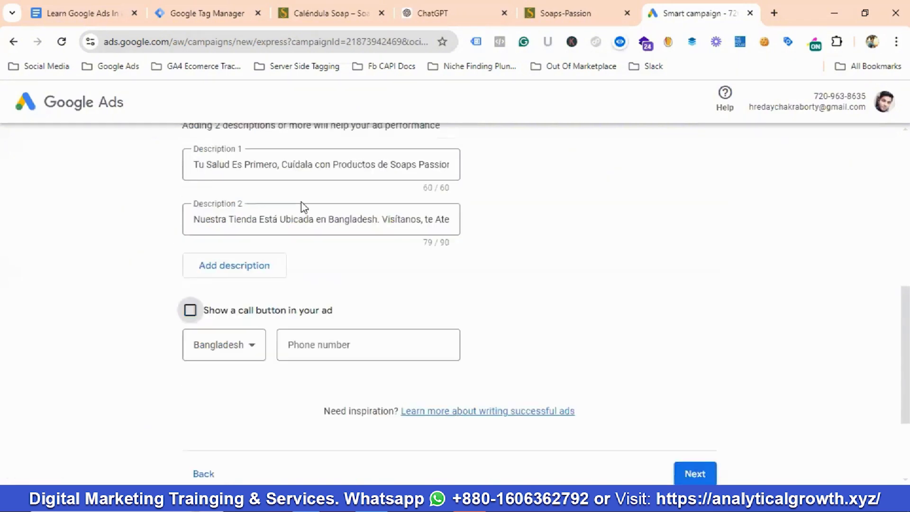
scroll(303, 207, "up", 1)
scroll(593, 304, "down", 3)
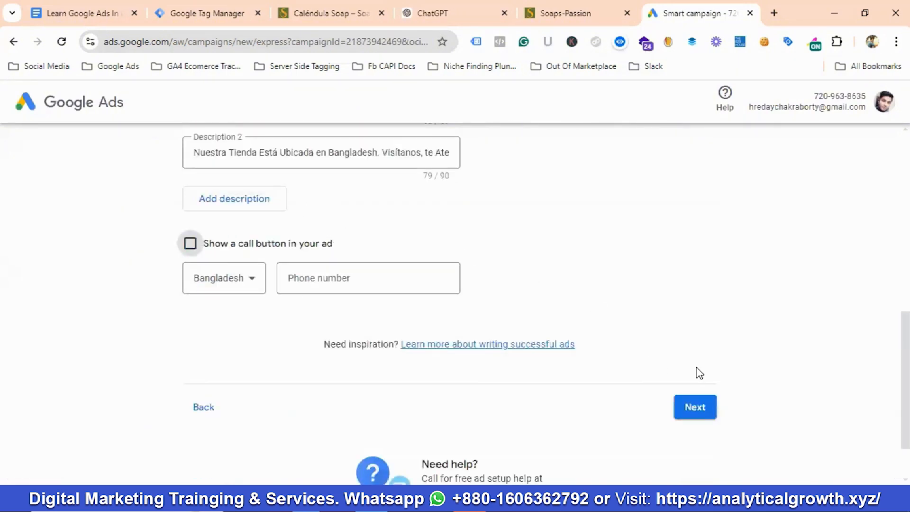
scroll(696, 368, "down", 1)
left_click(691, 339)
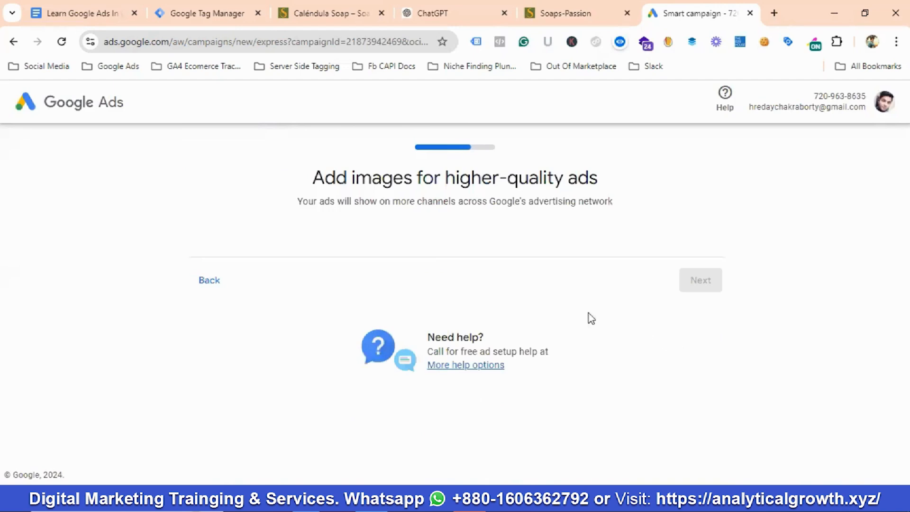
Upload Buyer Persona.png from the Desktop as the campaign logo, accepting its square 1:1 crop
scroll(440, 268, "down", 1)
scroll(443, 270, "down", 6)
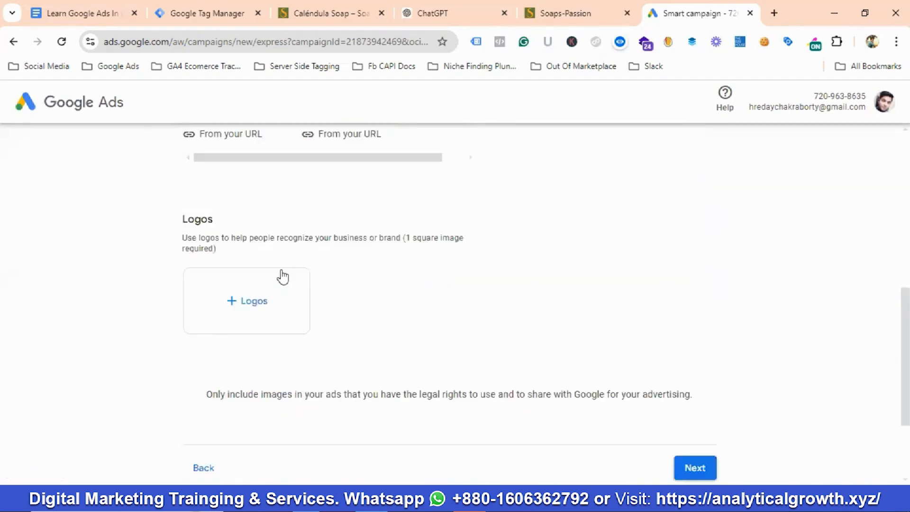
left_click(246, 309)
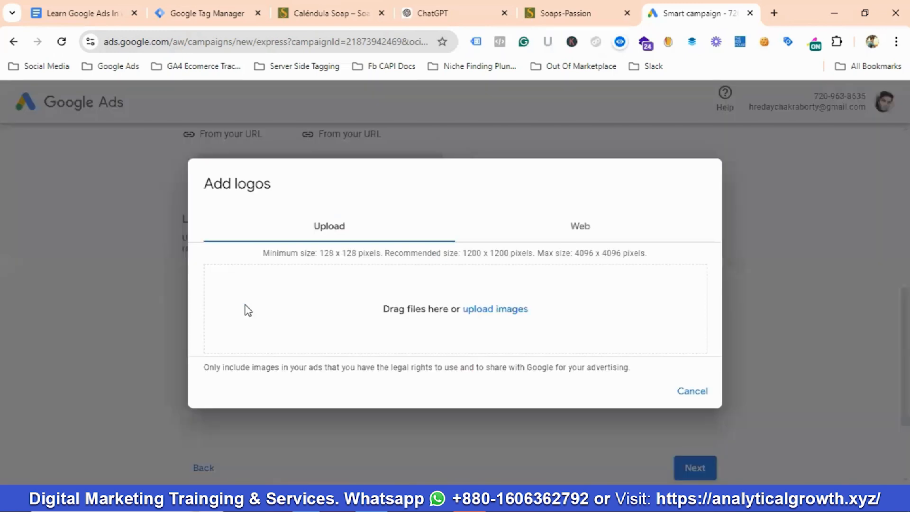
left_click(501, 315)
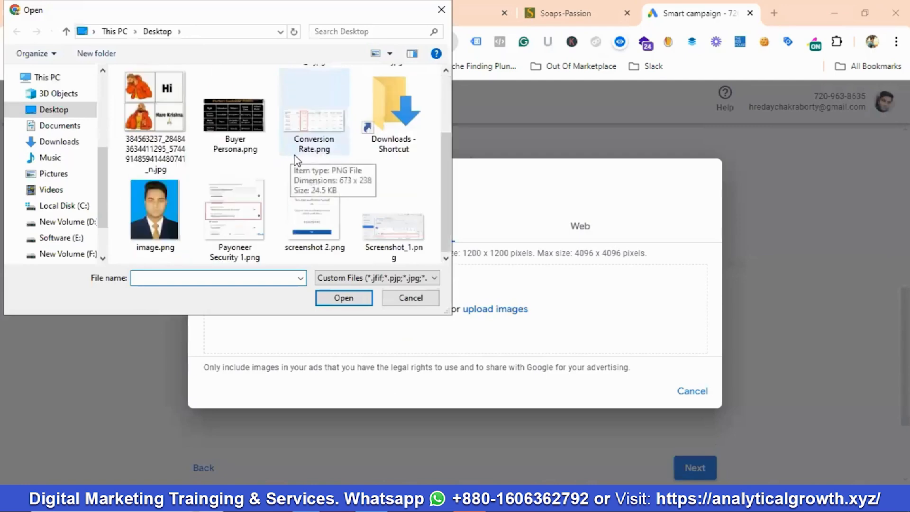
left_click(244, 126)
left_click(339, 297)
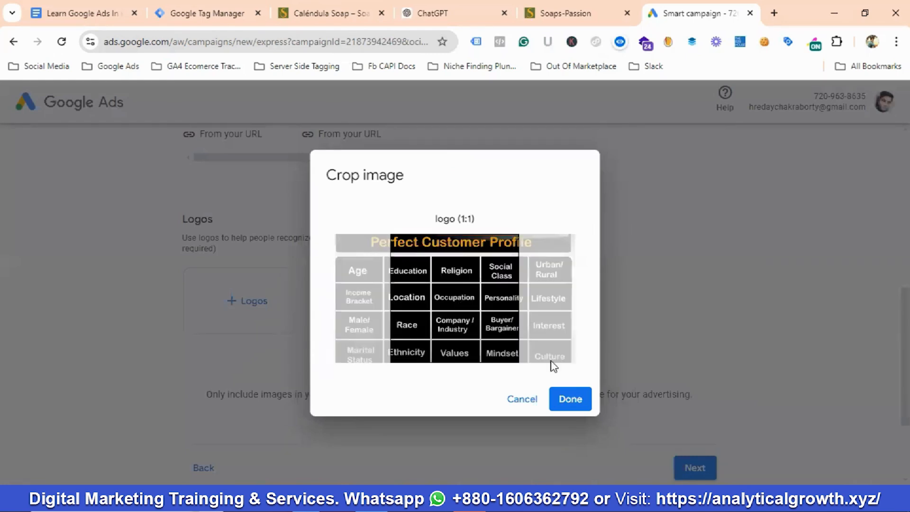
left_click(568, 399)
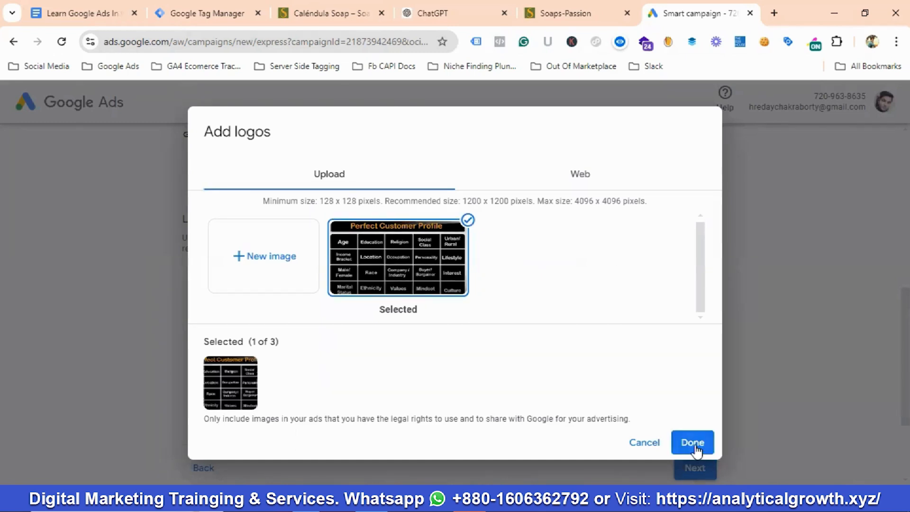
left_click(691, 442)
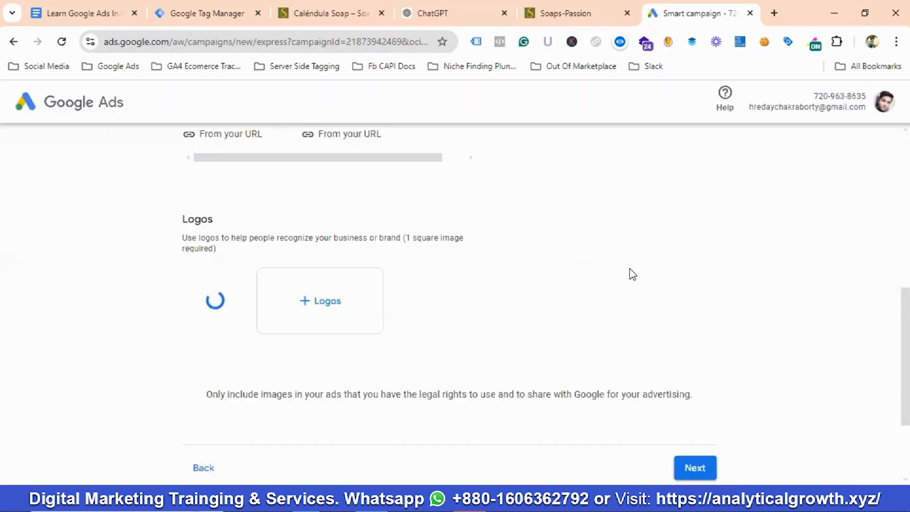
Accept the landscape (1.91:1) and square (1:1) crops of the Caléndula Soap image and continue to the search terms
scroll(634, 270, "down", 3)
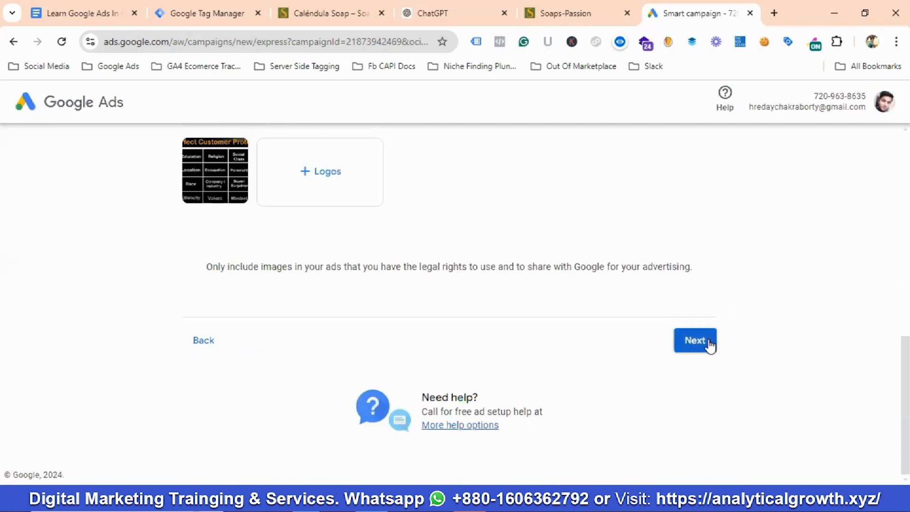
scroll(501, 264, "up", 6)
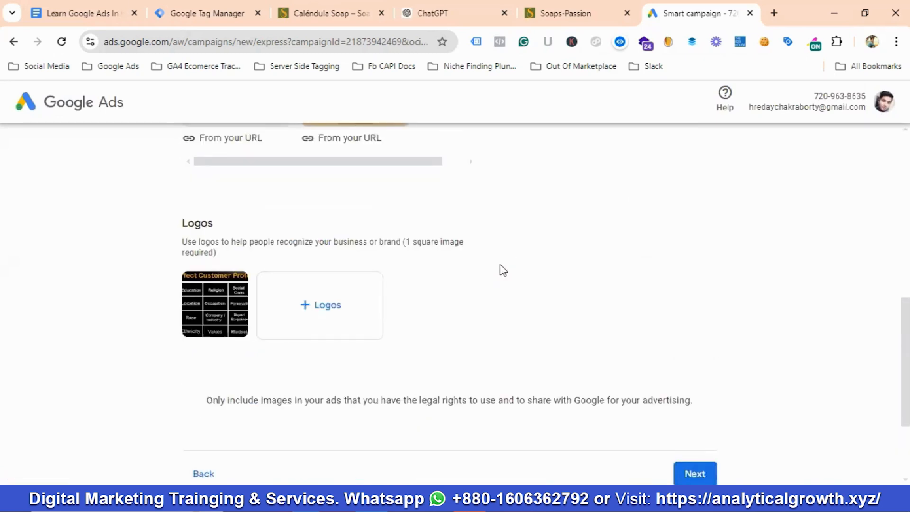
left_click(247, 207)
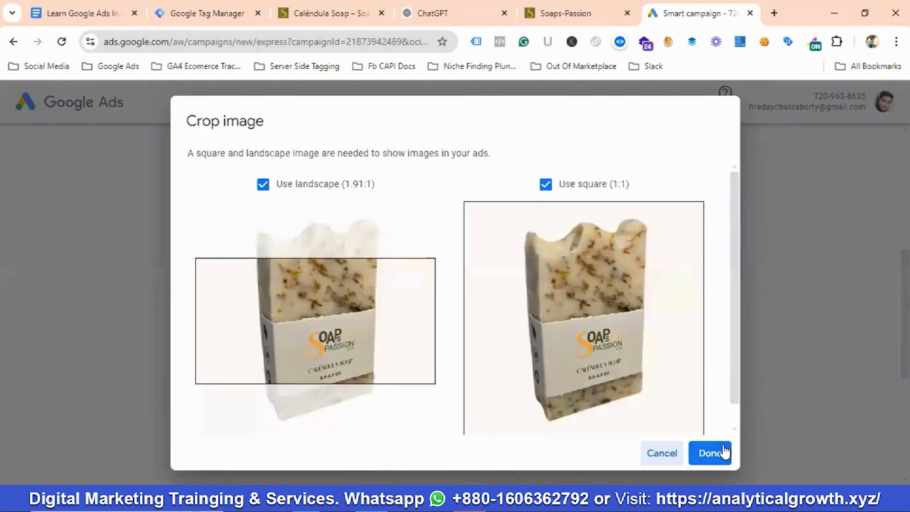
left_click(717, 449)
scroll(497, 240, "down", 5)
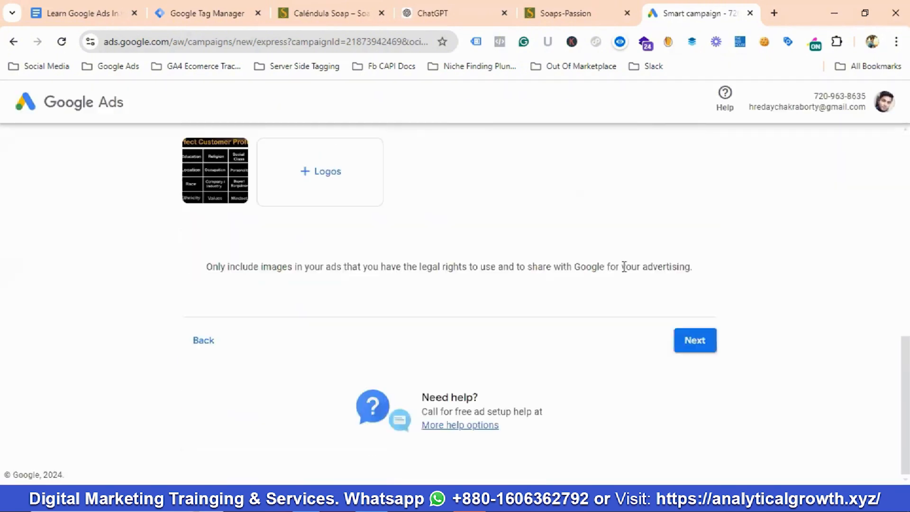
left_click(695, 341)
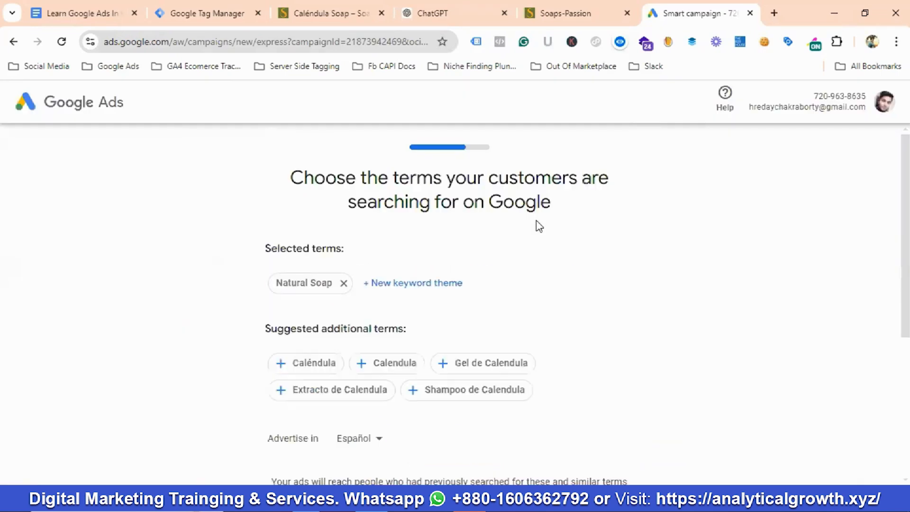
Keep Natural Soap as the only keyword theme with Español as the advertising language, and continue
scroll(536, 222, "down", 5)
scroll(523, 230, "up", 3)
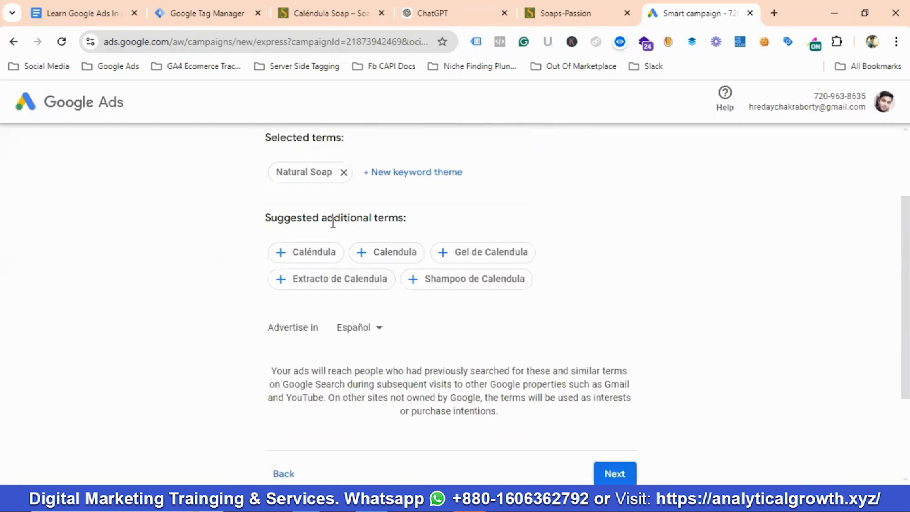
scroll(357, 199, "down", 3)
left_click(613, 340)
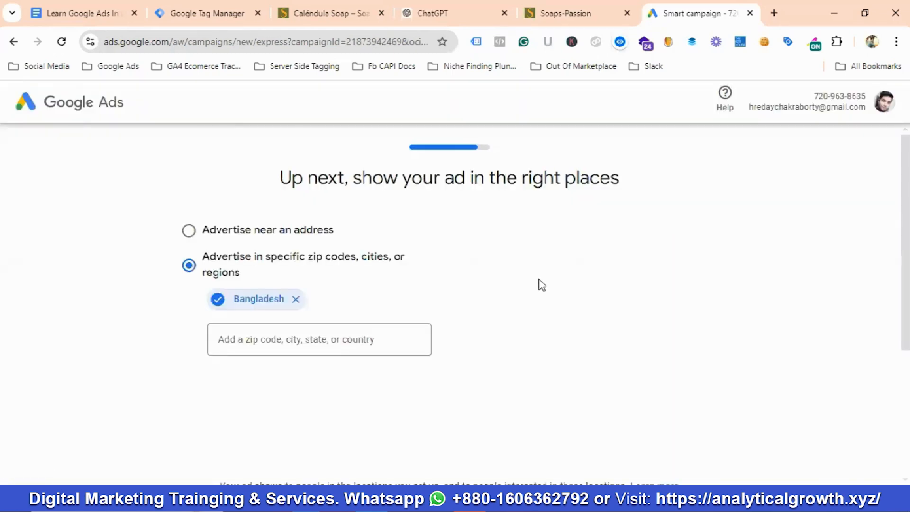
Keep Bangladesh as the advertising location and continue to the budget page
scroll(539, 280, "down", 3)
scroll(543, 282, "down", 2)
left_click(692, 343)
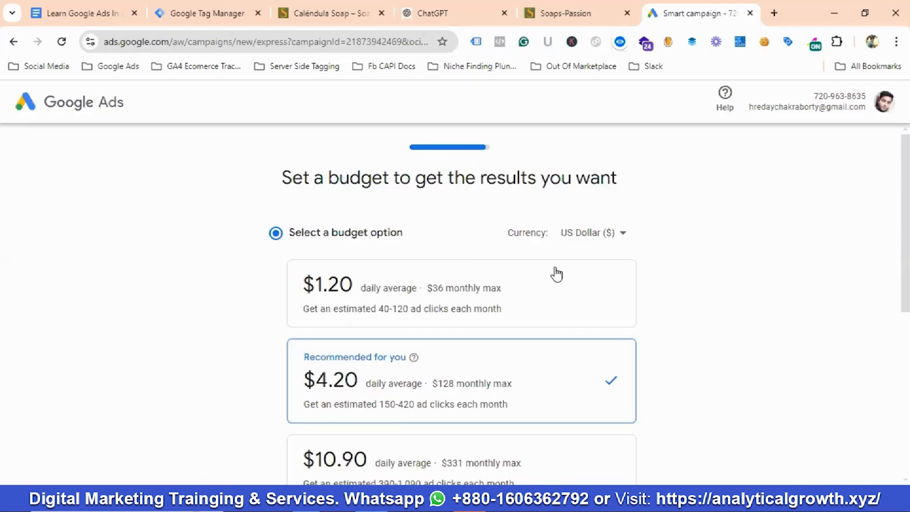
Accept the recommended $4.20 daily average budget, review the campaign summary, and continue to the account and payment details
scroll(454, 265, "down", 7)
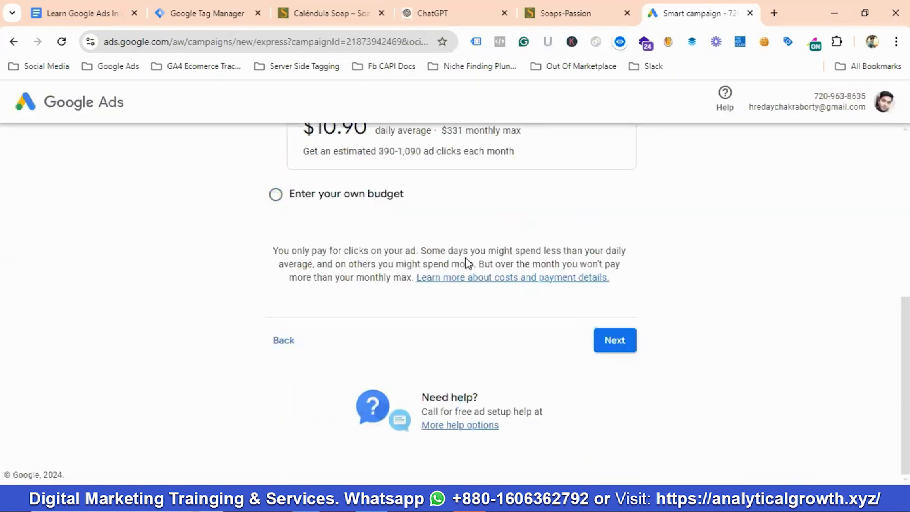
left_click(627, 346)
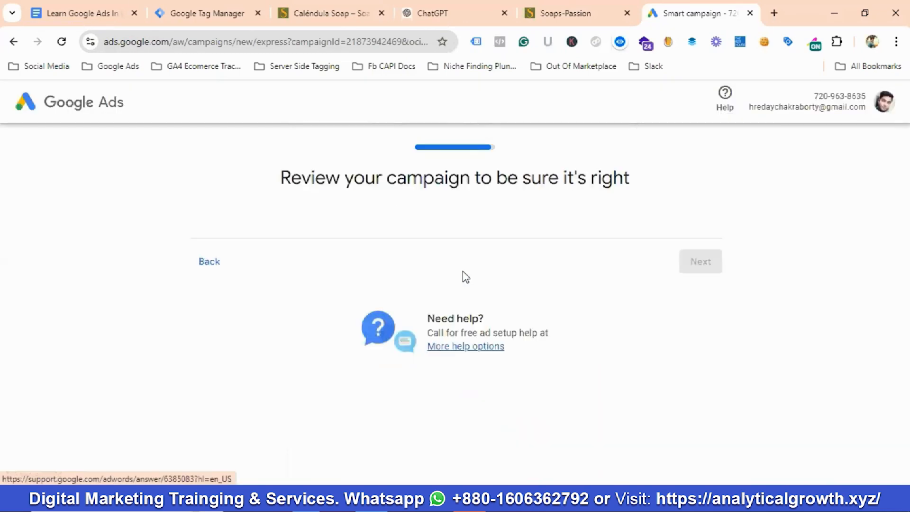
scroll(459, 270, "down", 10)
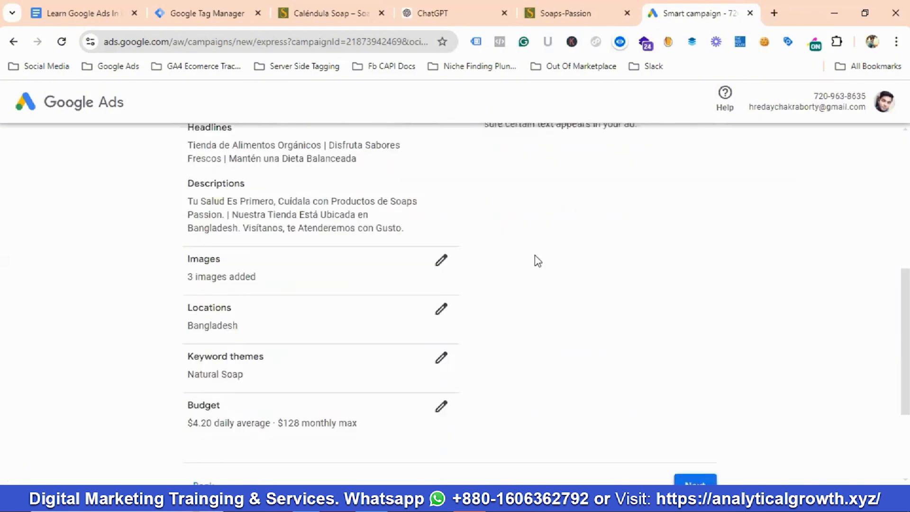
left_click(692, 342)
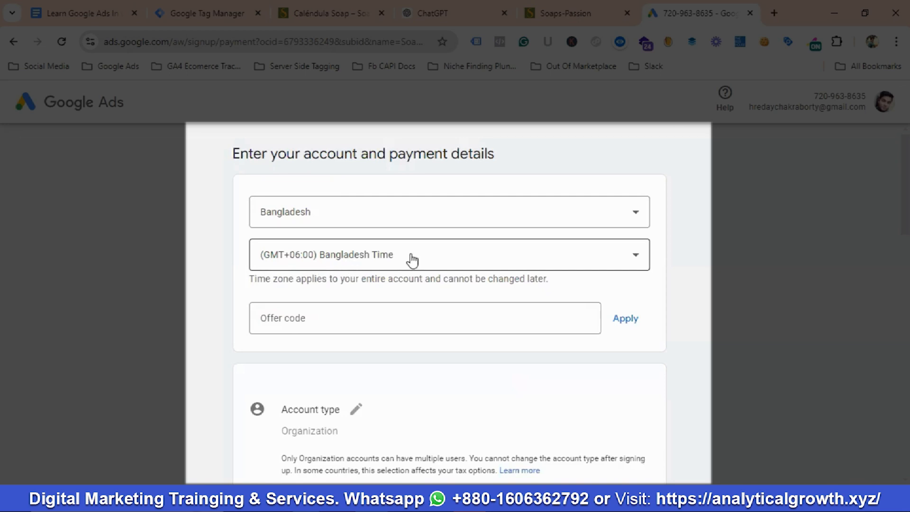
Keep Bangladesh as the country with Bangladesh Time, skip the offer code, and change the account type to Individual
scroll(455, 262, "down", 1)
scroll(427, 255, "up", 1)
scroll(433, 278, "down", 1)
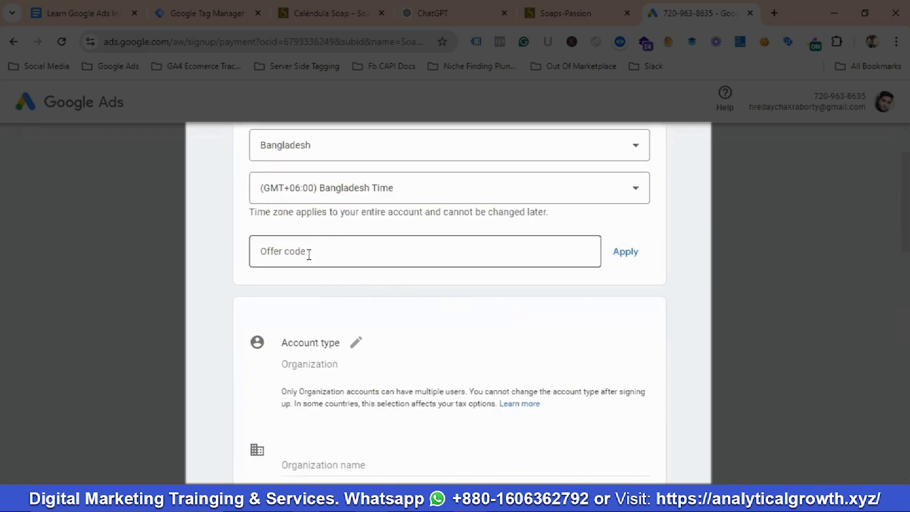
scroll(493, 265, "down", 1)
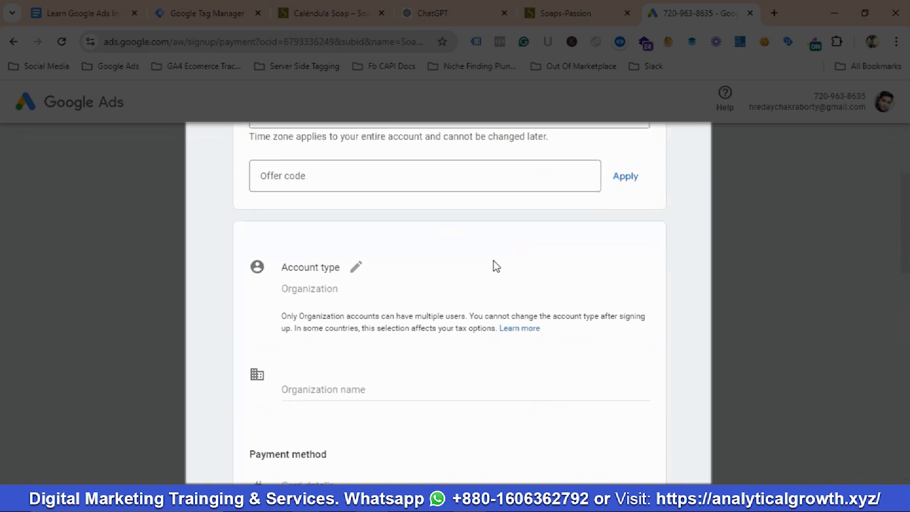
scroll(496, 266, "down", 1)
left_click(357, 214)
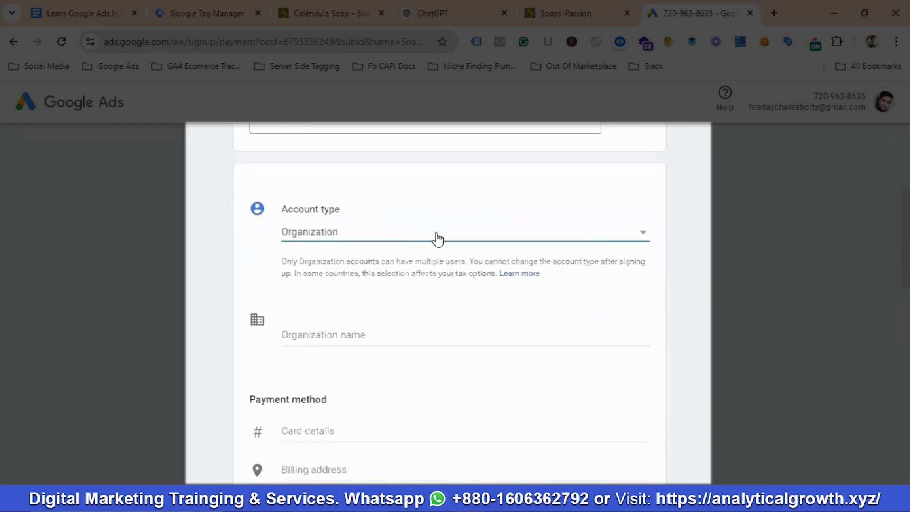
scroll(495, 237, "down", 1)
left_click(409, 168)
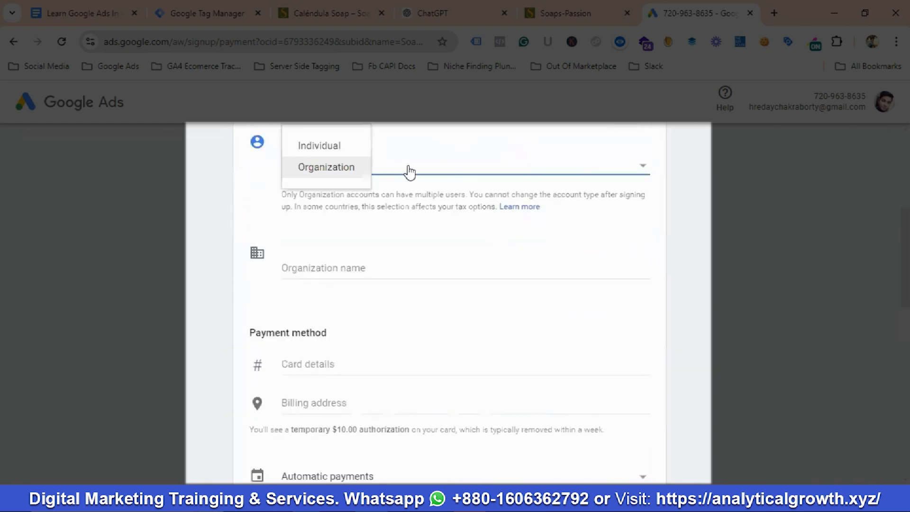
left_click(331, 151)
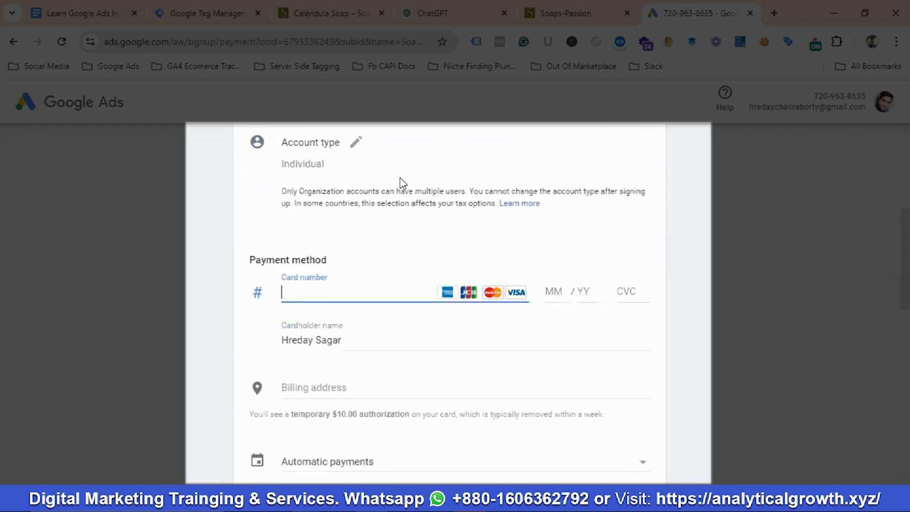
Examine the card and billing fields, automatic and manual payment options, tax information, and the expert guidance and email preferences
scroll(402, 184, "down", 2)
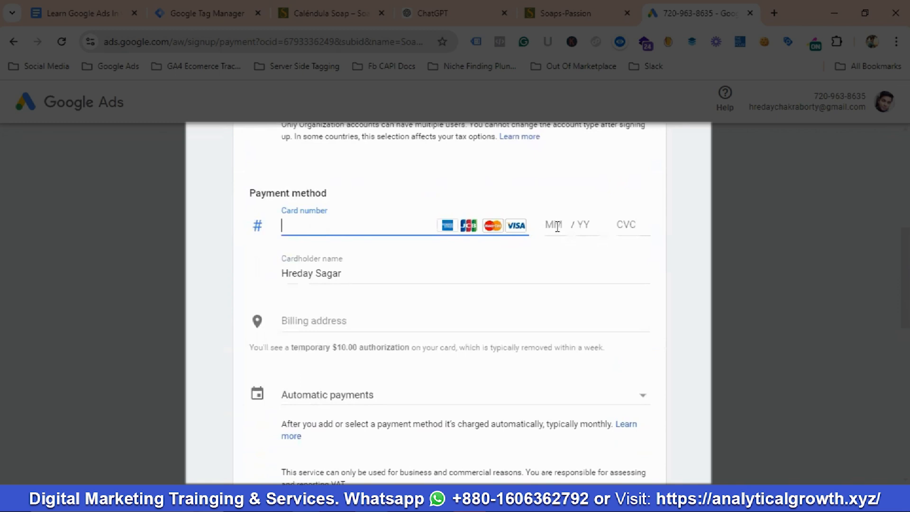
scroll(452, 262, "down", 2)
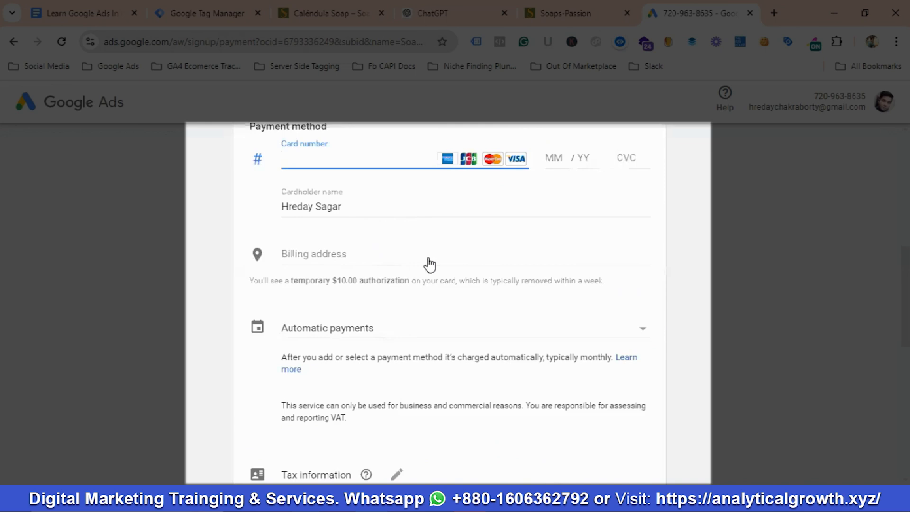
scroll(428, 263, "down", 2)
scroll(408, 264, "down", 2)
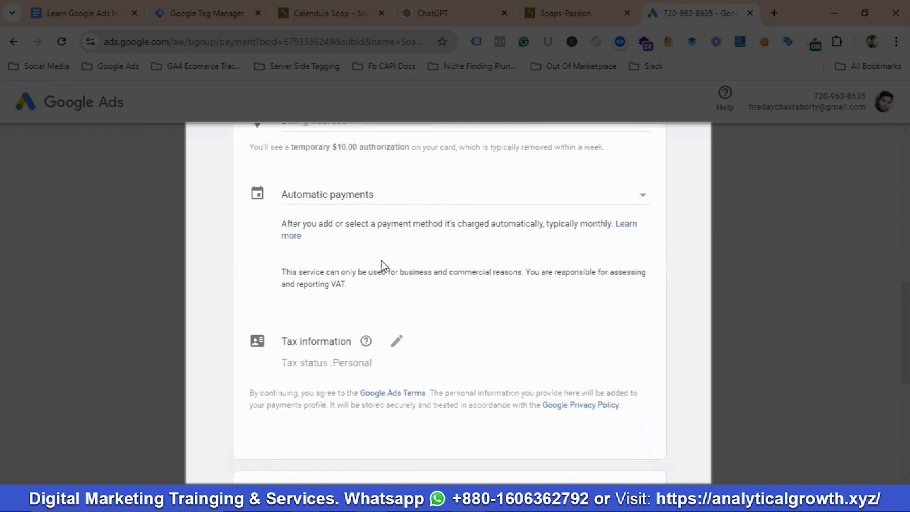
left_click(386, 202)
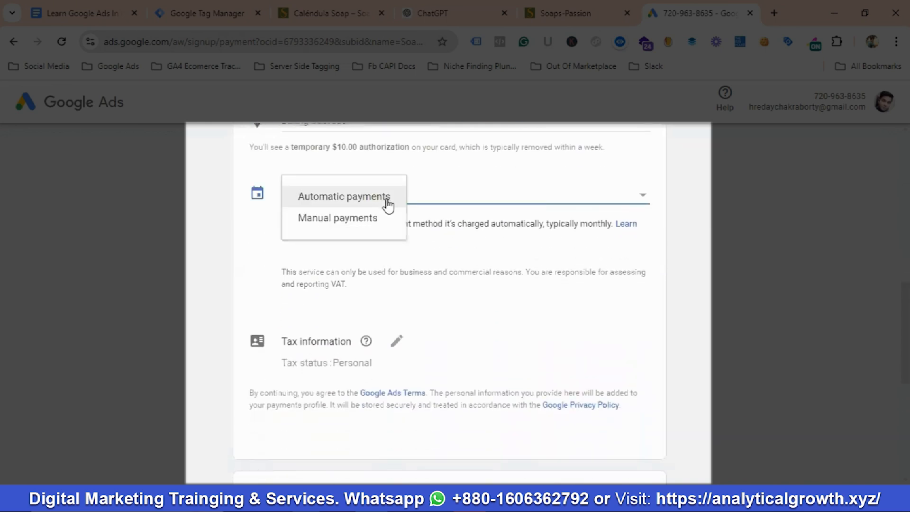
left_click(483, 195)
scroll(497, 254, "down", 2)
scroll(409, 285, "down", 4)
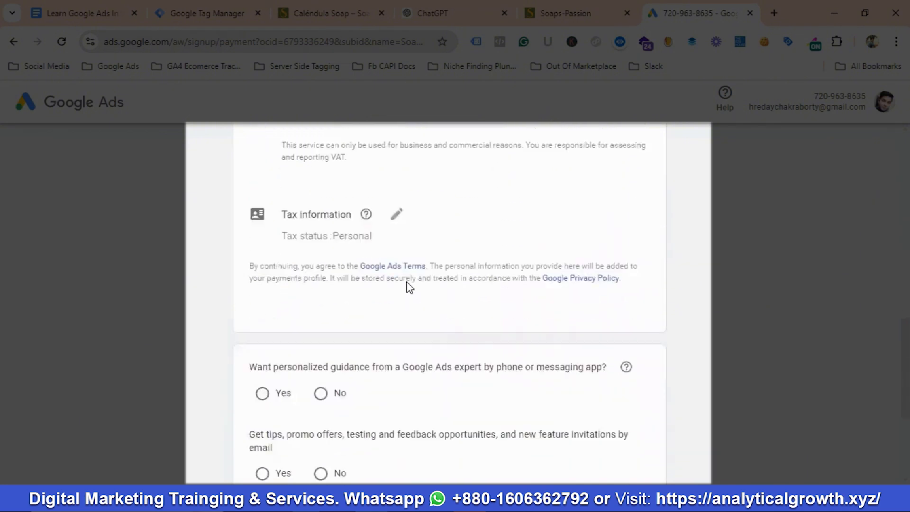
scroll(336, 251, "up", 2)
scroll(393, 232, "down", 2)
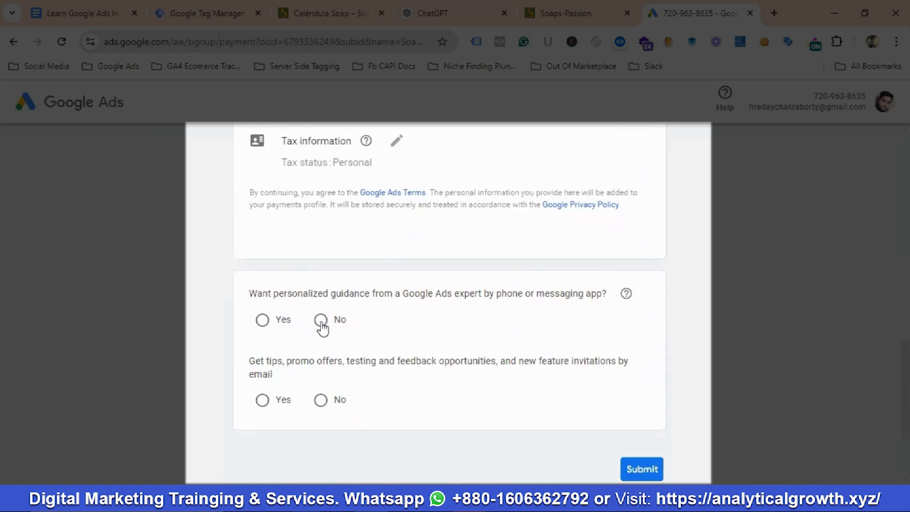
Decline personalized guidance from a Google Ads expert, opt in to tips and promo offers by email, and try to submit the form
scroll(402, 313, "down", 3)
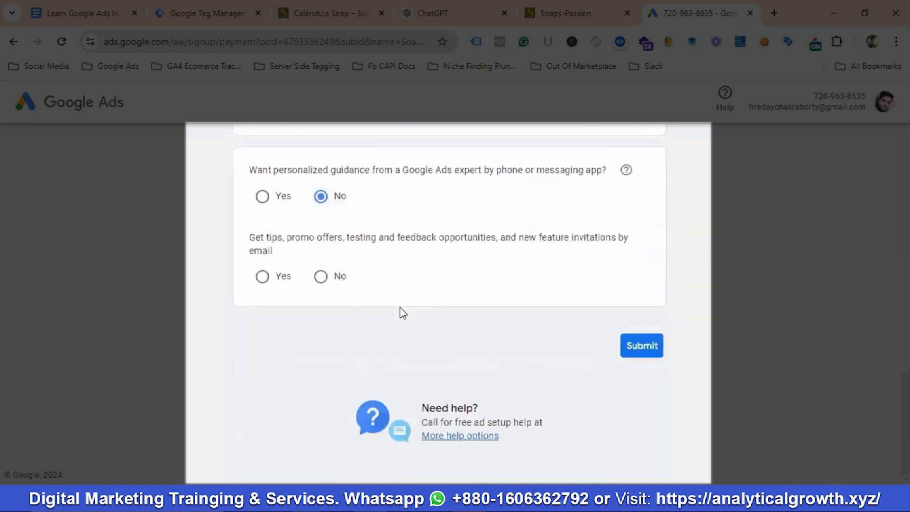
left_click(263, 278)
left_click(642, 346)
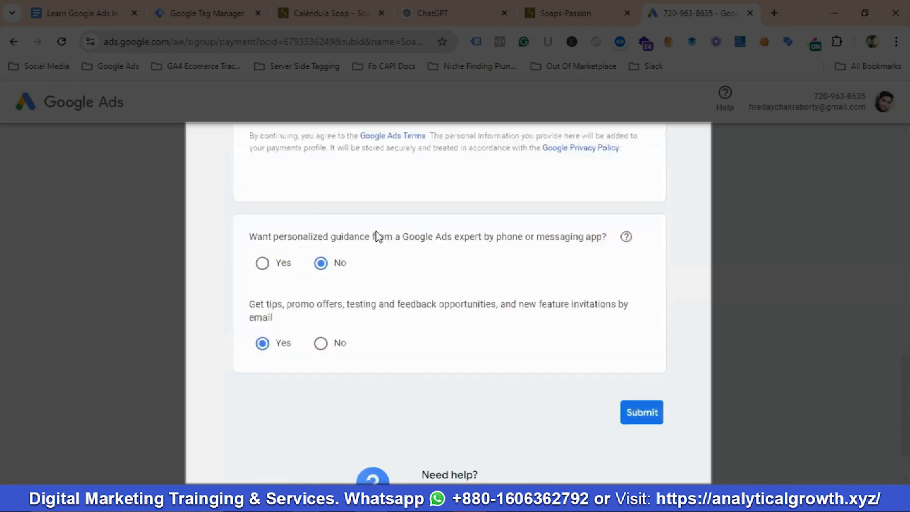
Review the account and payment form, from country, time zone and account type through card details, automatic payments, tax information and contact preferences
scroll(512, 256, "down", 5)
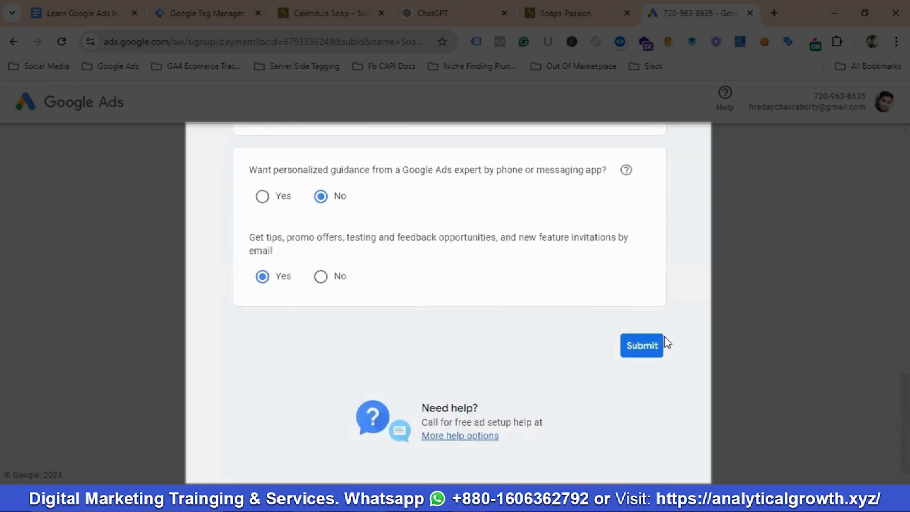
scroll(510, 294, "up", 10)
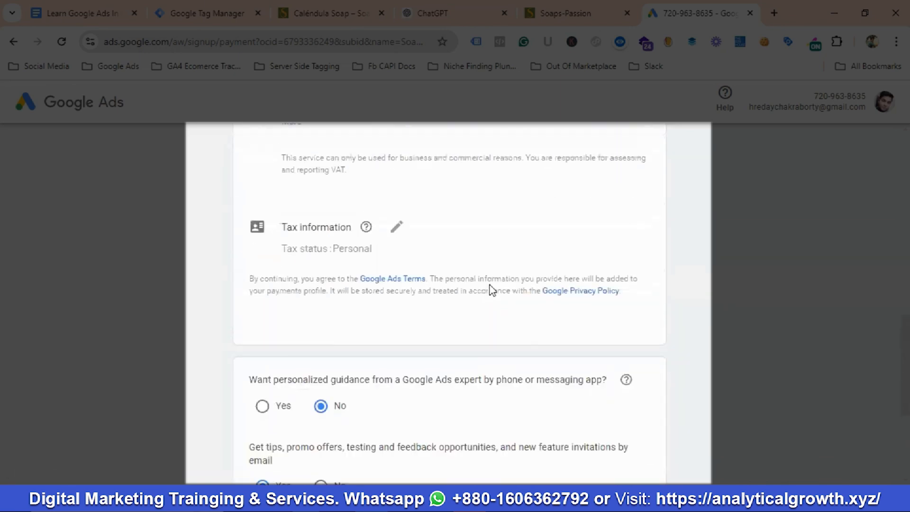
scroll(494, 284, "up", 7)
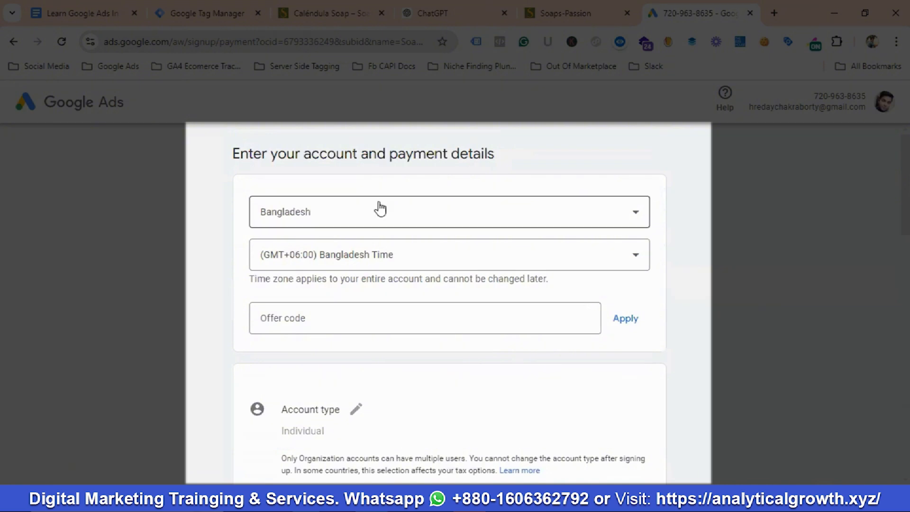
scroll(471, 256, "down", 7)
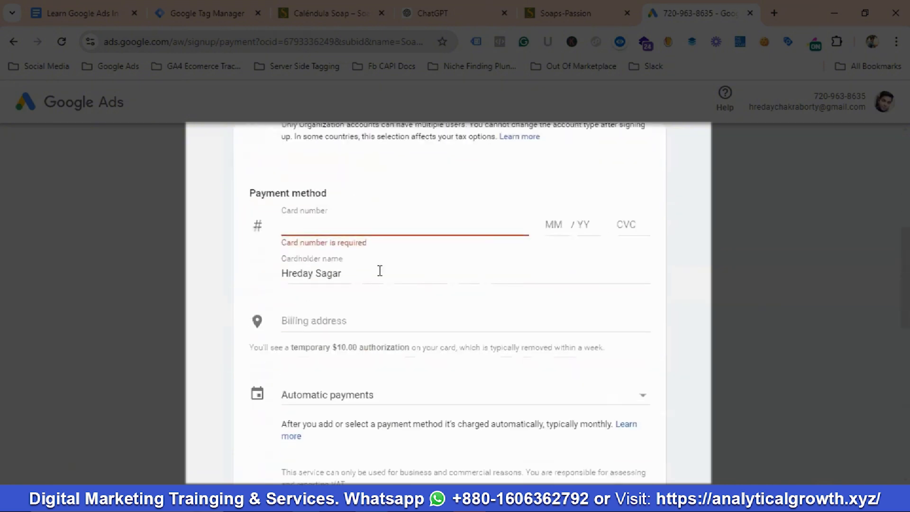
scroll(418, 264, "down", 4)
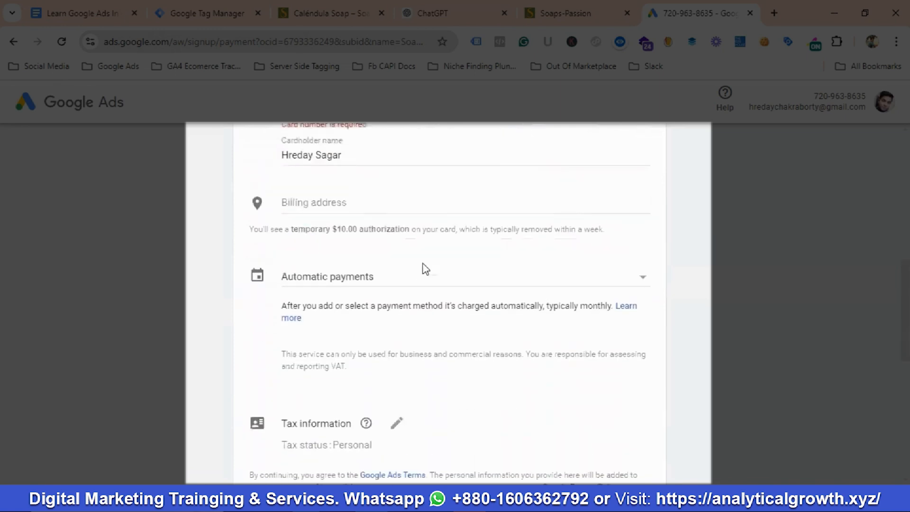
scroll(423, 268, "up", 4)
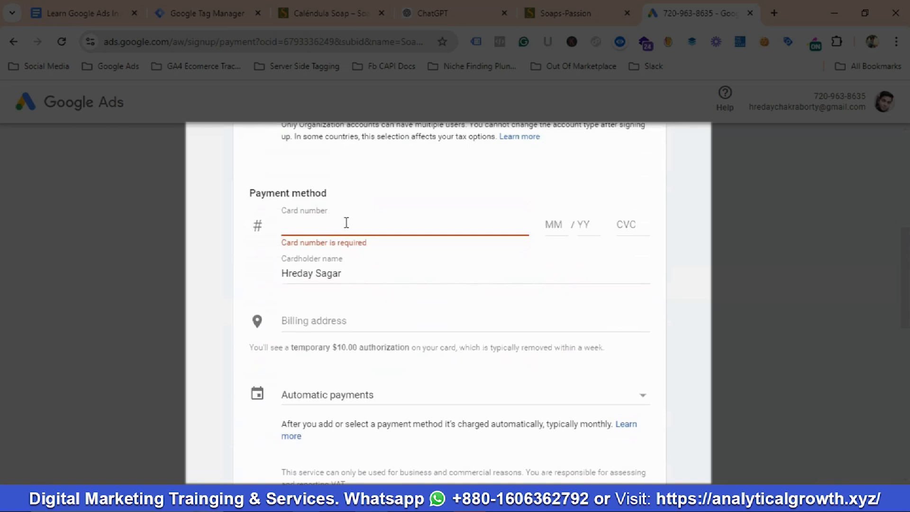
scroll(371, 233, "down", 12)
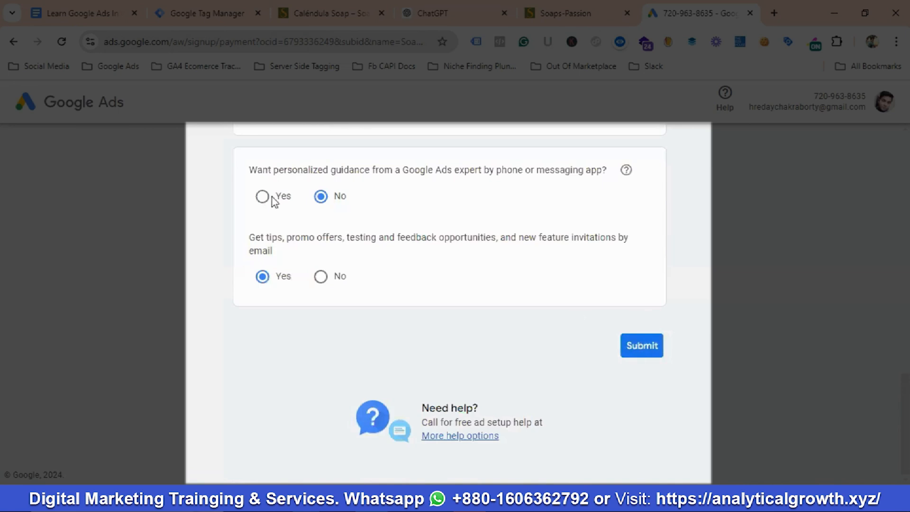
Switch to the existing account's Campaigns overview, check the outline document, and start a new campaign
left_click(75, 109)
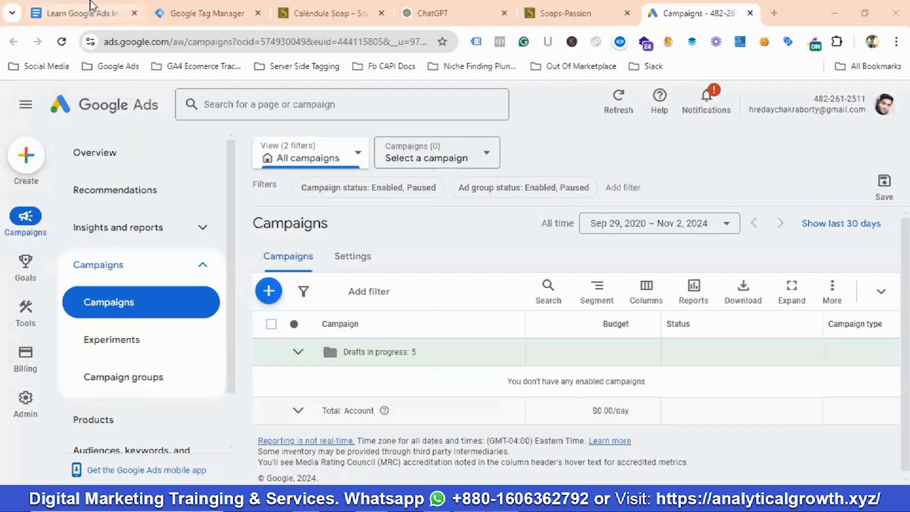
left_click(82, 13)
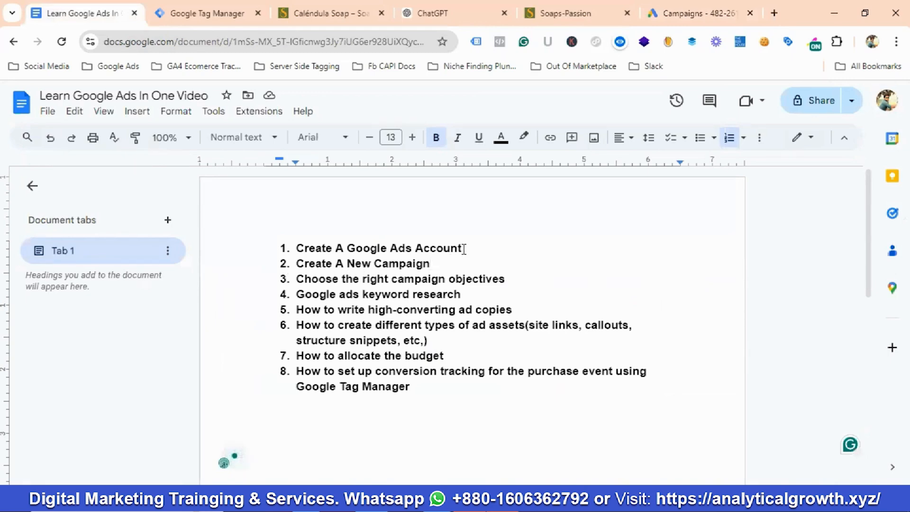
left_click(674, 13)
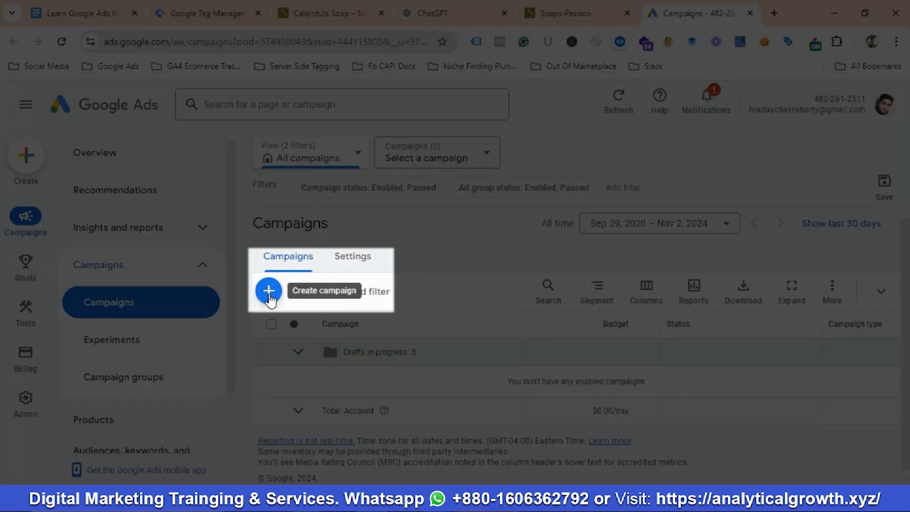
left_click(269, 291)
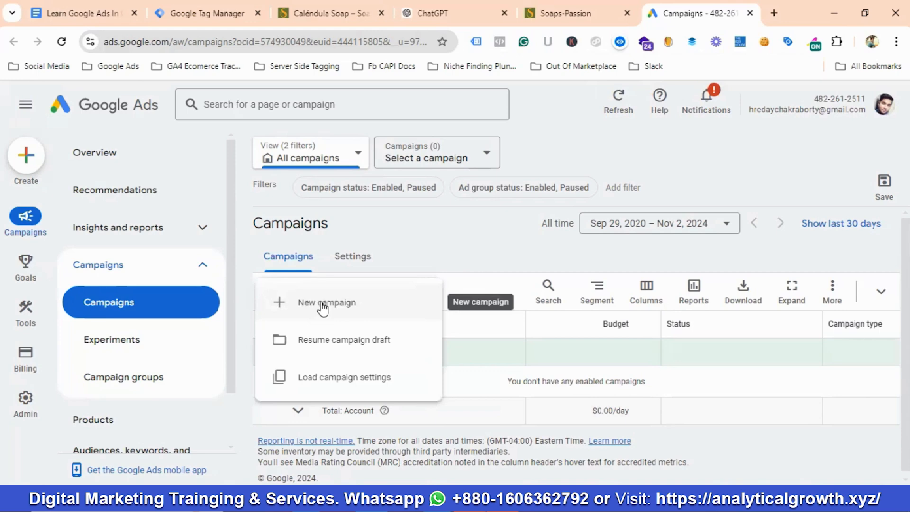
left_click(326, 306)
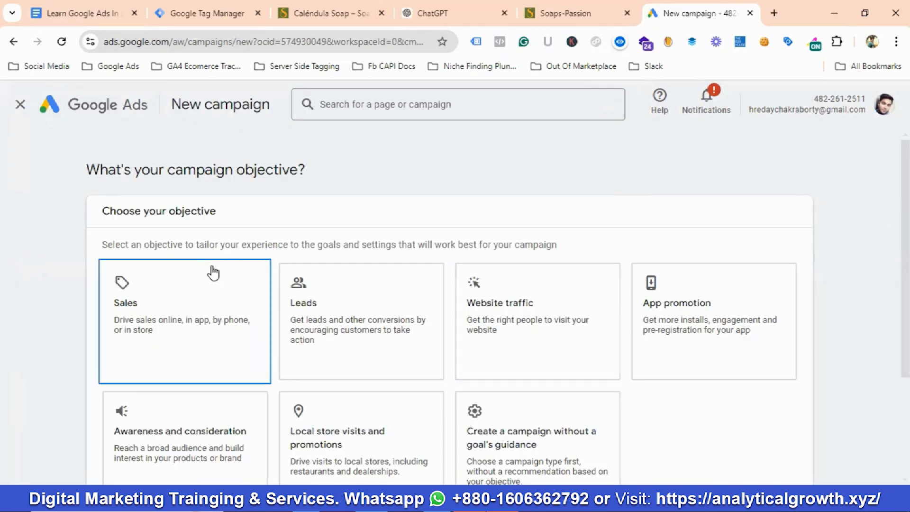
Look over the Soaps-Passion home page and its product categories
left_click(574, 10)
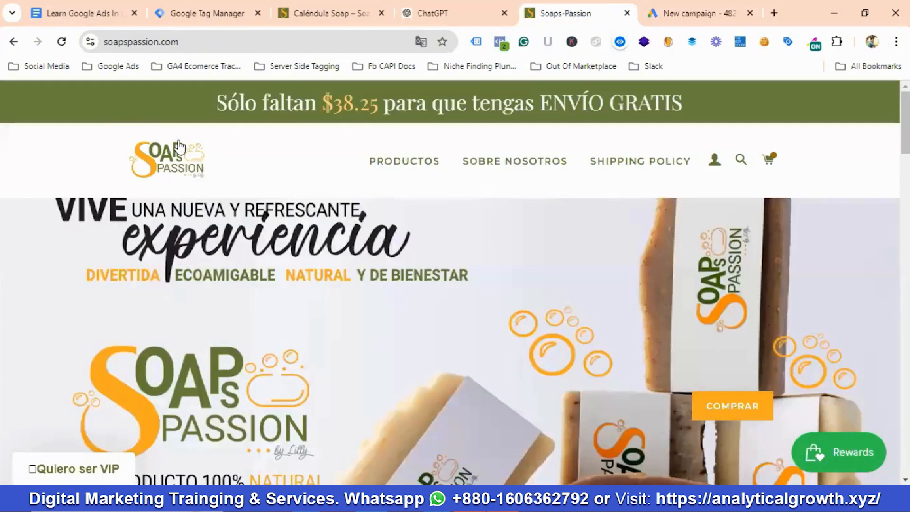
scroll(330, 304, "down", 6)
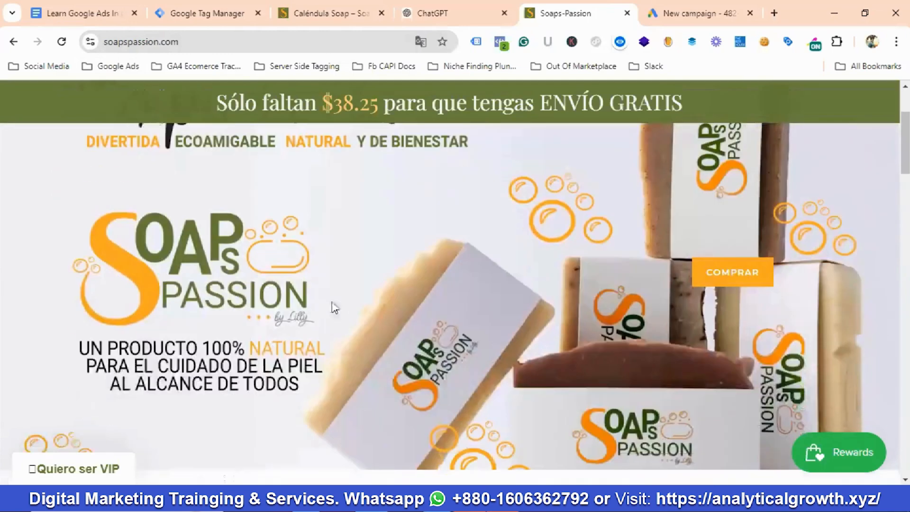
scroll(338, 301, "down", 5)
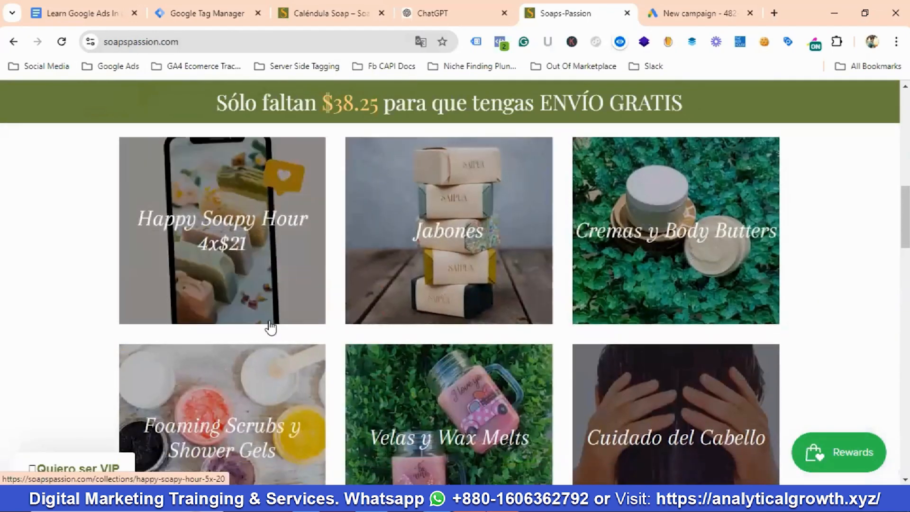
scroll(272, 327, "up", 2)
scroll(270, 327, "up", 10)
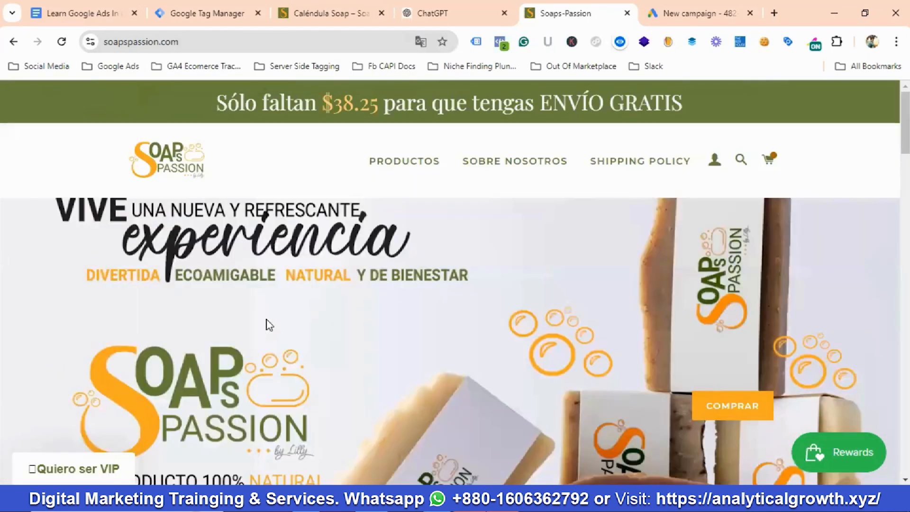
Translate the Caléndula Soap product page from Spanish to English and look through it down to the reviews and footer
left_click(311, 15)
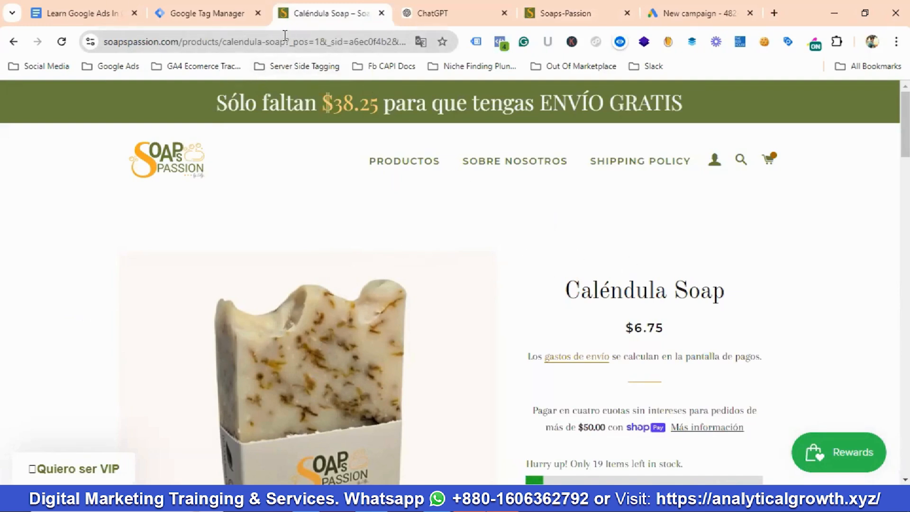
scroll(649, 280, "down", 1)
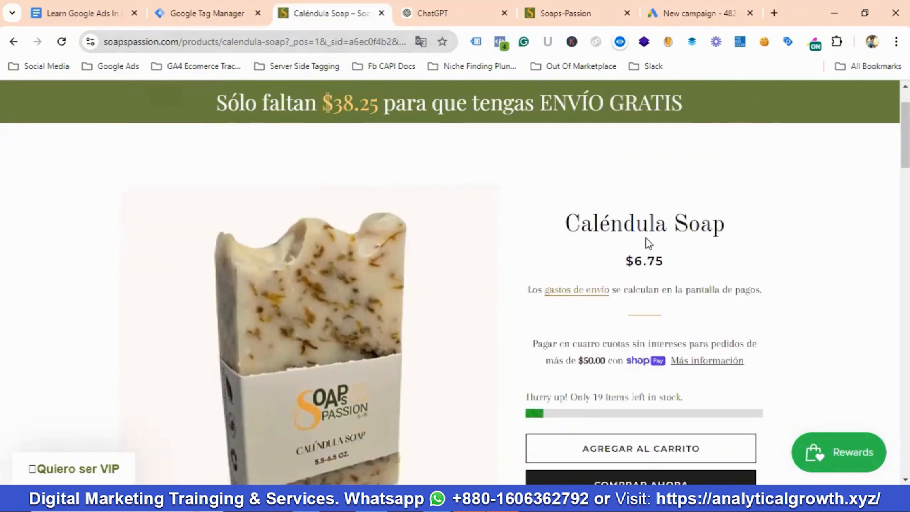
scroll(443, 208, "up", 1)
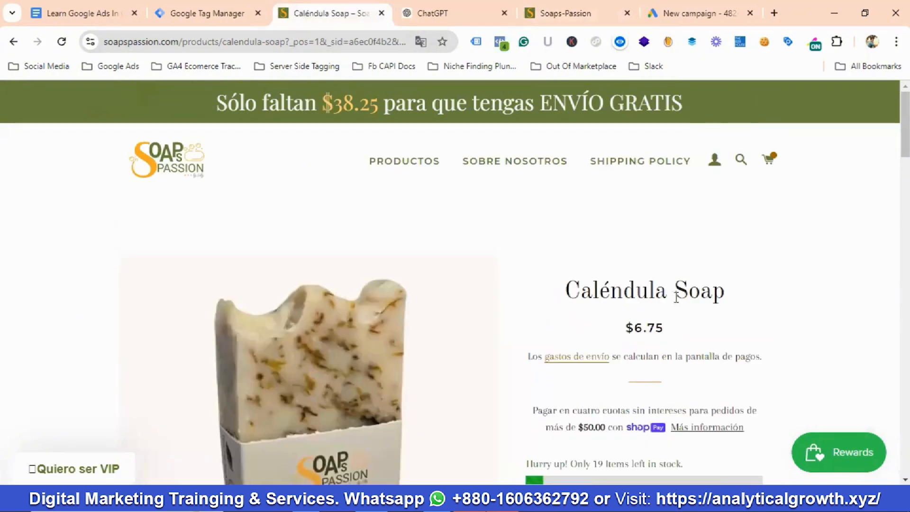
left_click(420, 42)
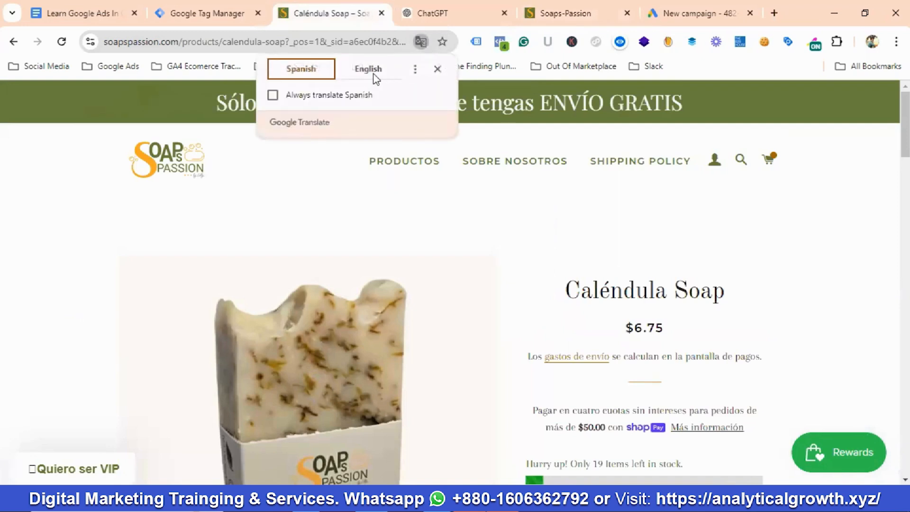
left_click(372, 72)
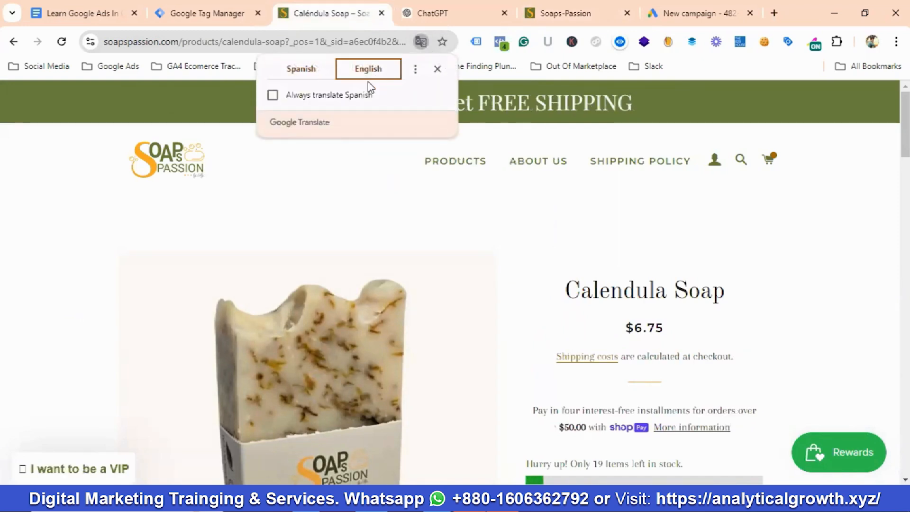
left_click(837, 217)
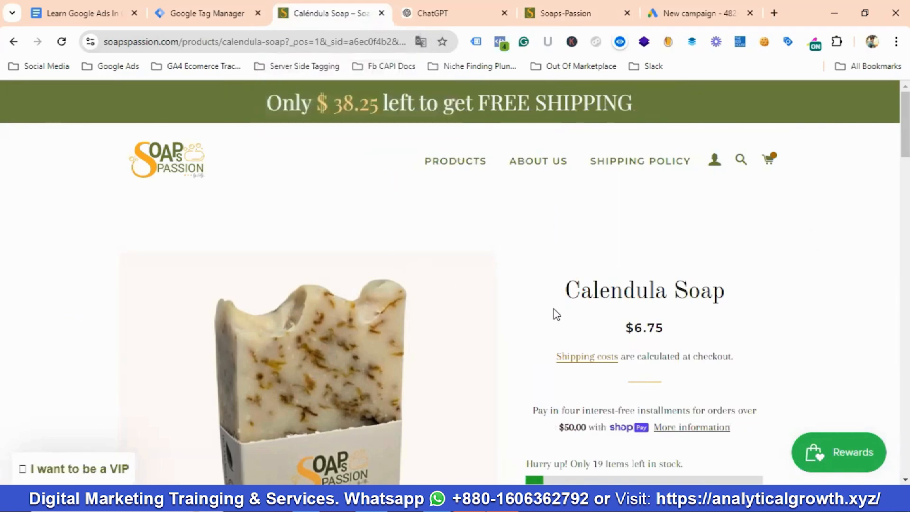
scroll(557, 314, "down", 15)
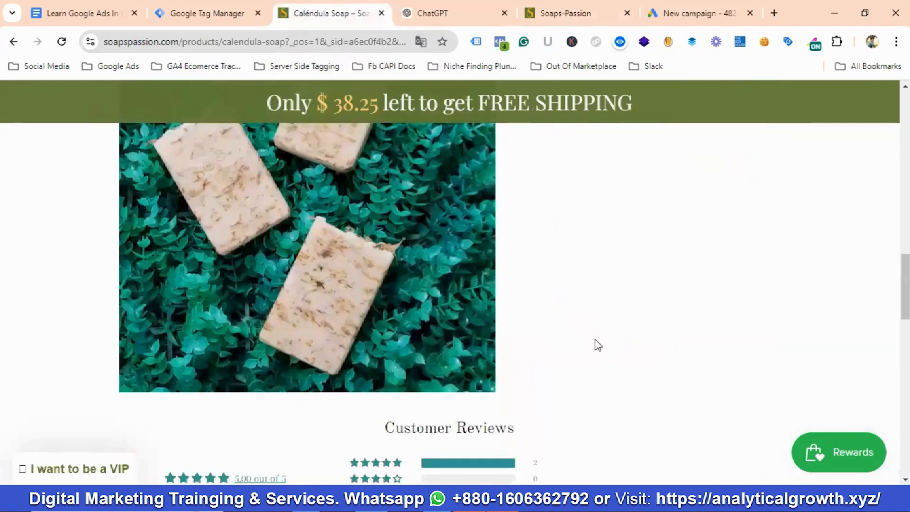
scroll(598, 345, "down", 15)
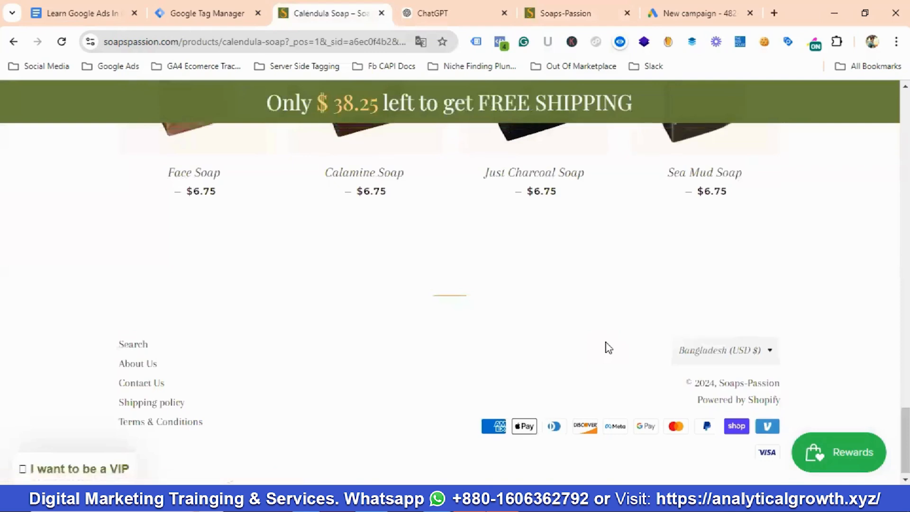
scroll(608, 348, "up", 20)
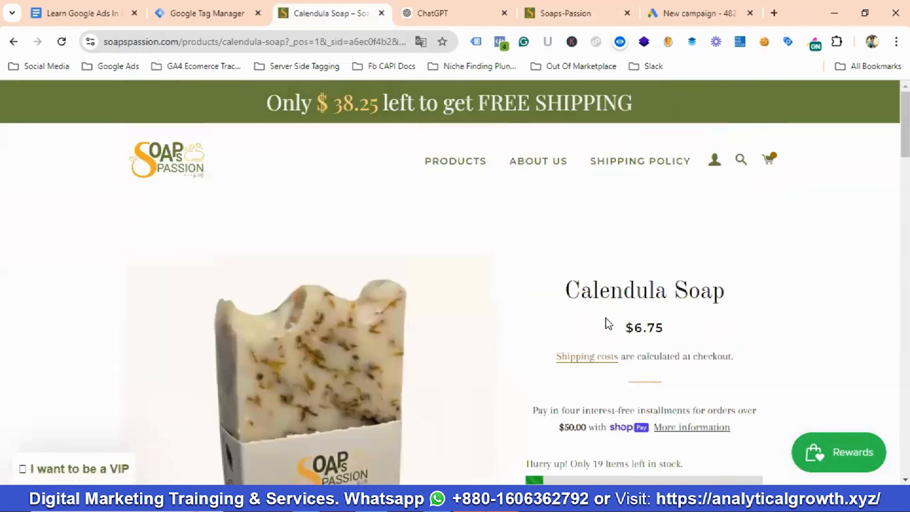
Compare the campaign objective options with the Calendula Soap product page and the outline document
left_click(710, 18)
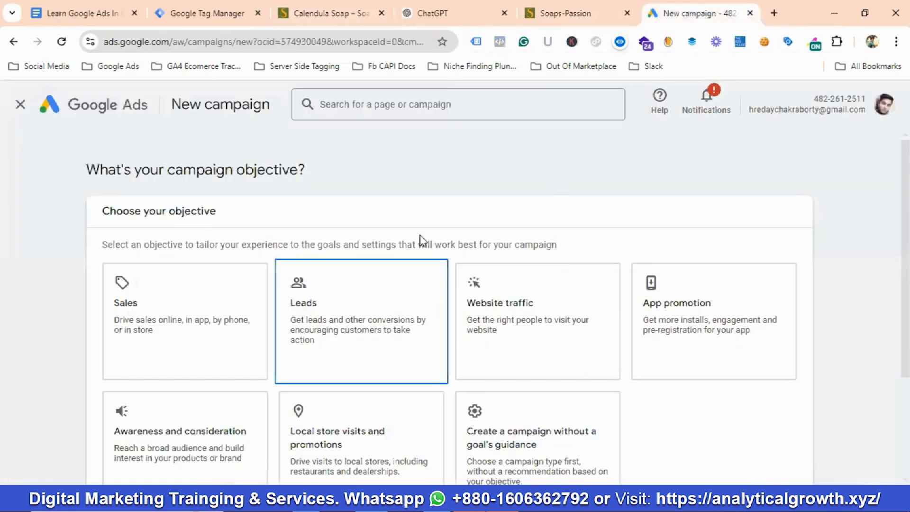
left_click(314, 15)
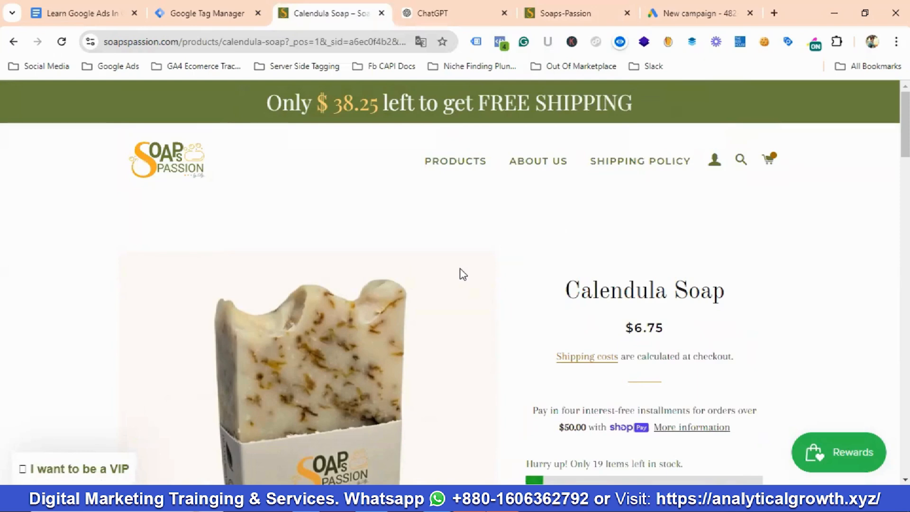
left_click(670, 13)
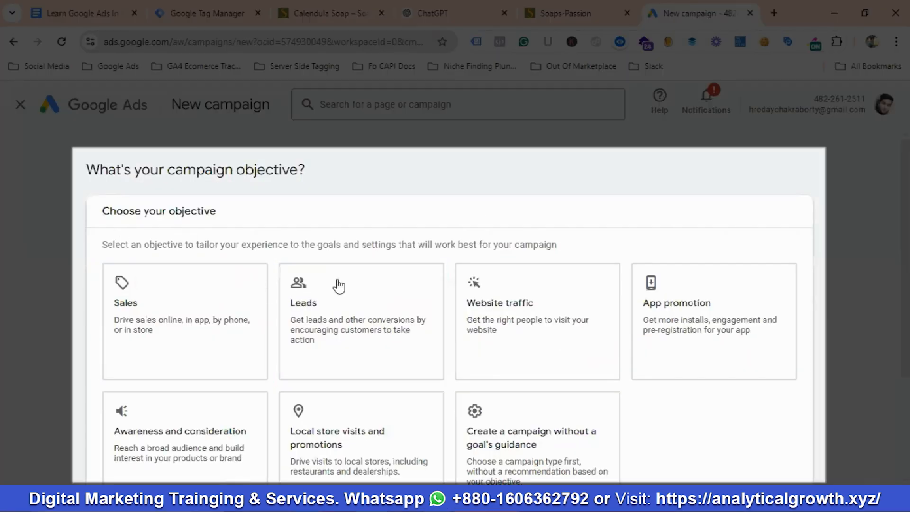
left_click(81, 15)
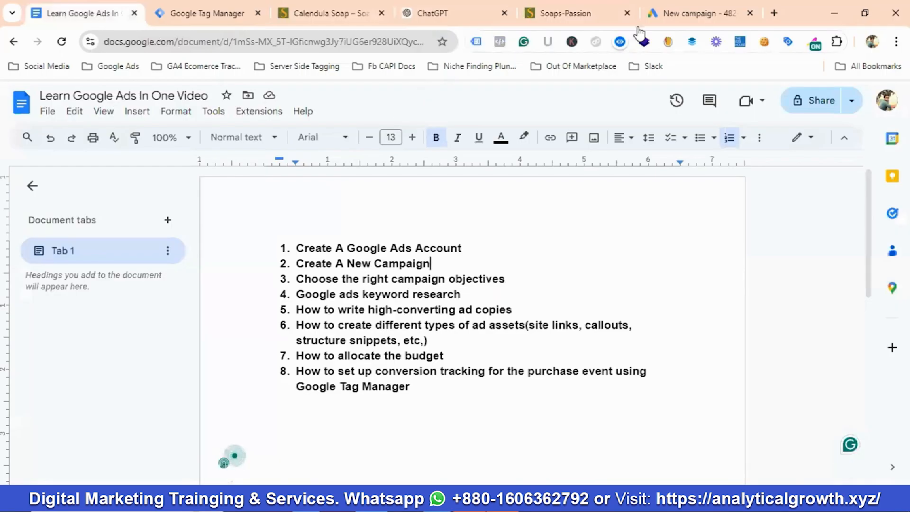
left_click(666, 14)
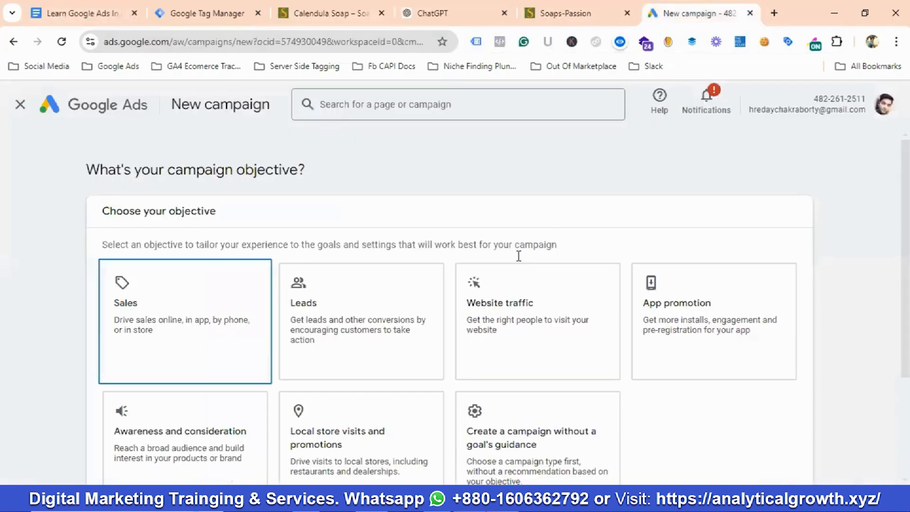
left_click(345, 19)
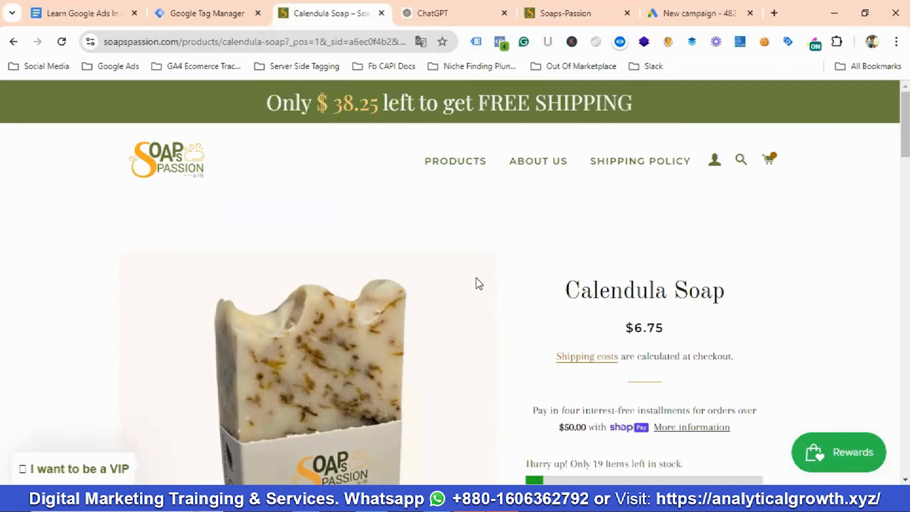
left_click(677, 11)
Consider the Leads and Website traffic objectives, and choose Sales as the campaign objective
left_click(256, 307)
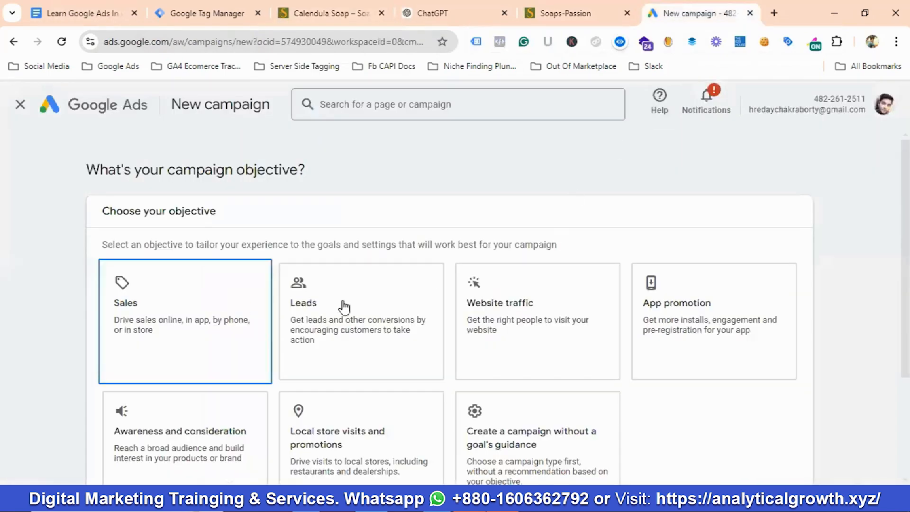
left_click(345, 306)
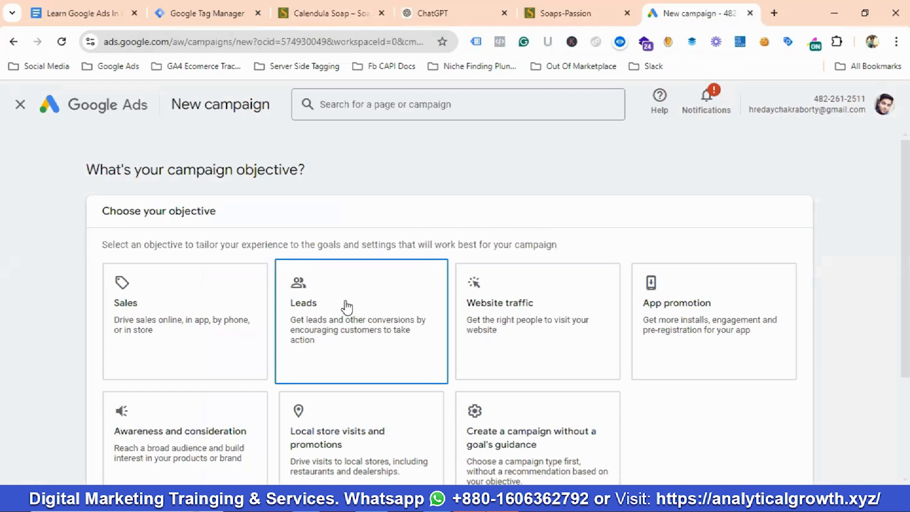
left_click(493, 319)
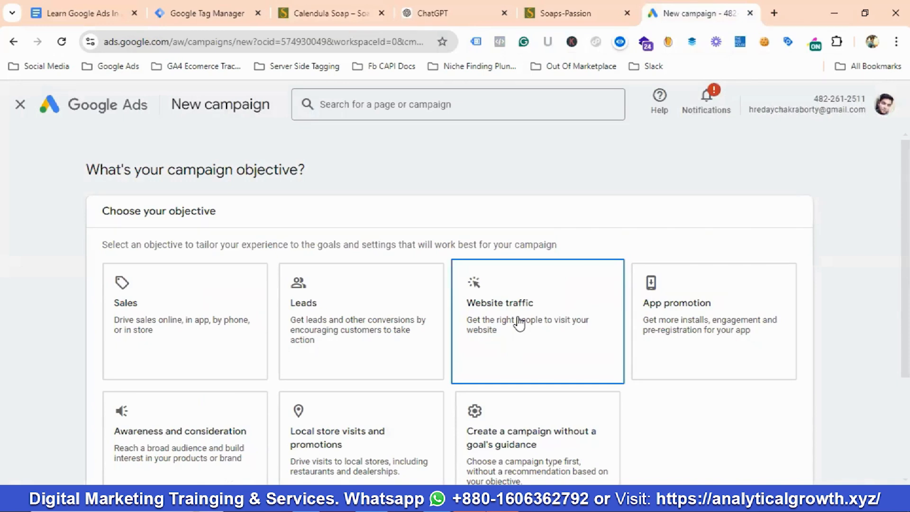
left_click(146, 312)
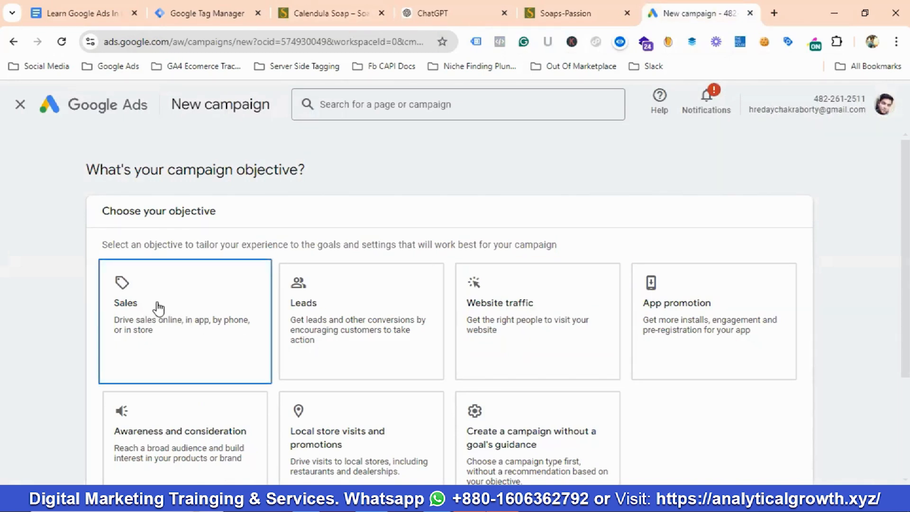
left_click(159, 308)
Remove the Add to cart goal from the campaign's conversion goals
scroll(158, 308, "down", 3)
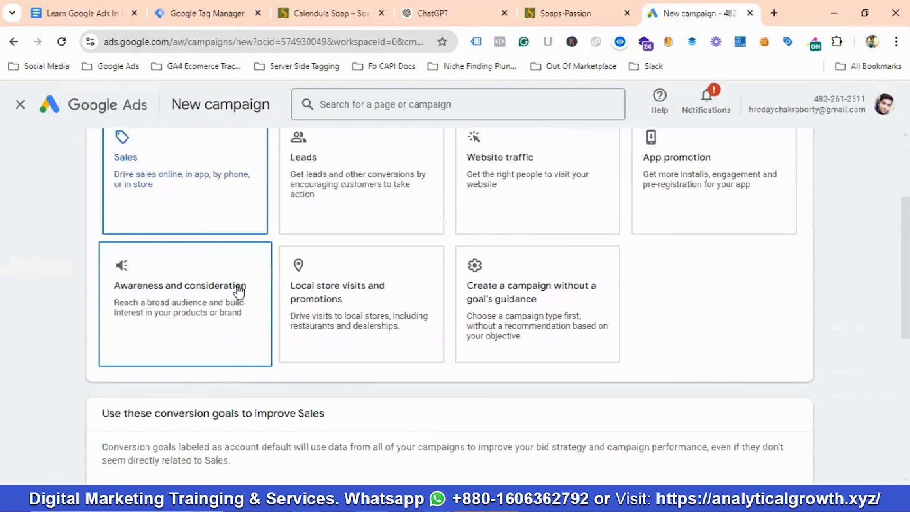
scroll(238, 291, "down", 3)
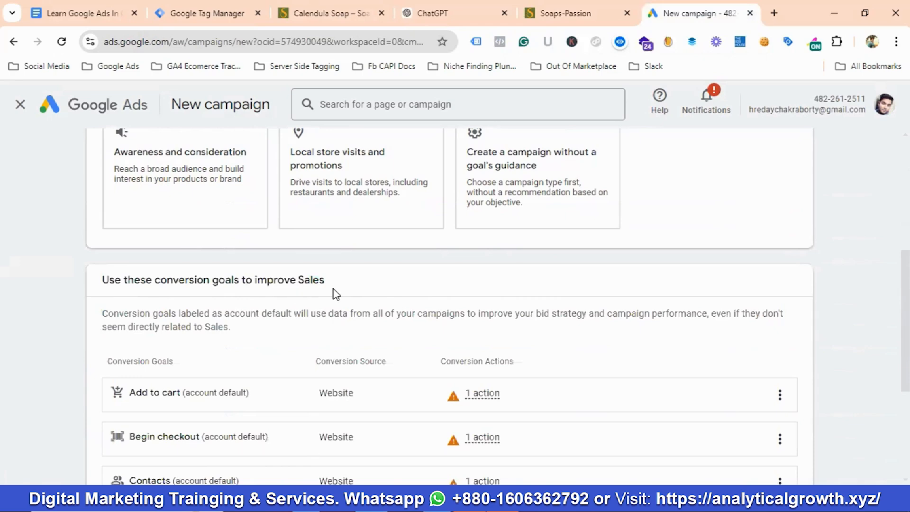
scroll(333, 294, "down", 3)
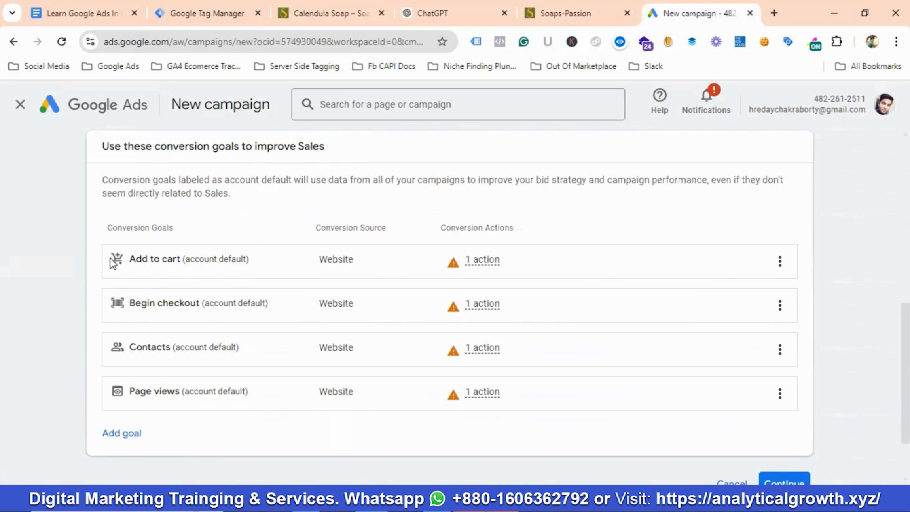
left_click(780, 265)
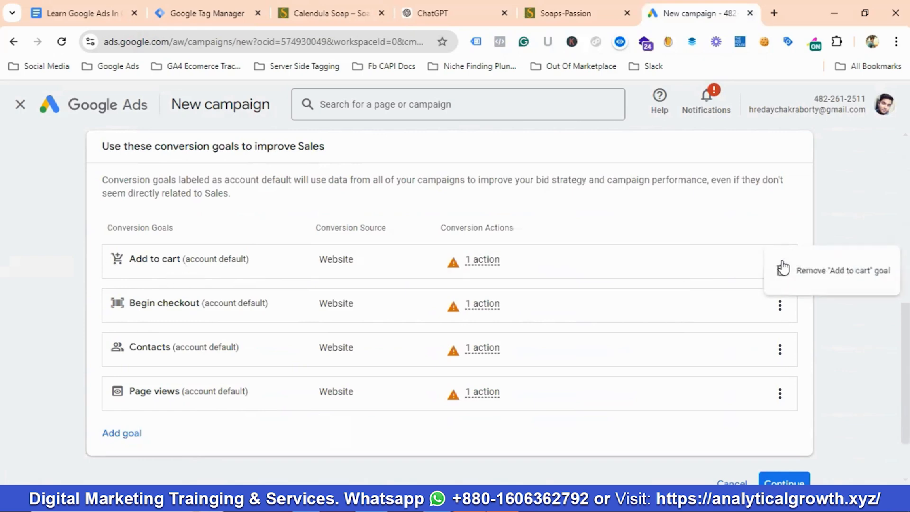
left_click(820, 276)
left_click(595, 327)
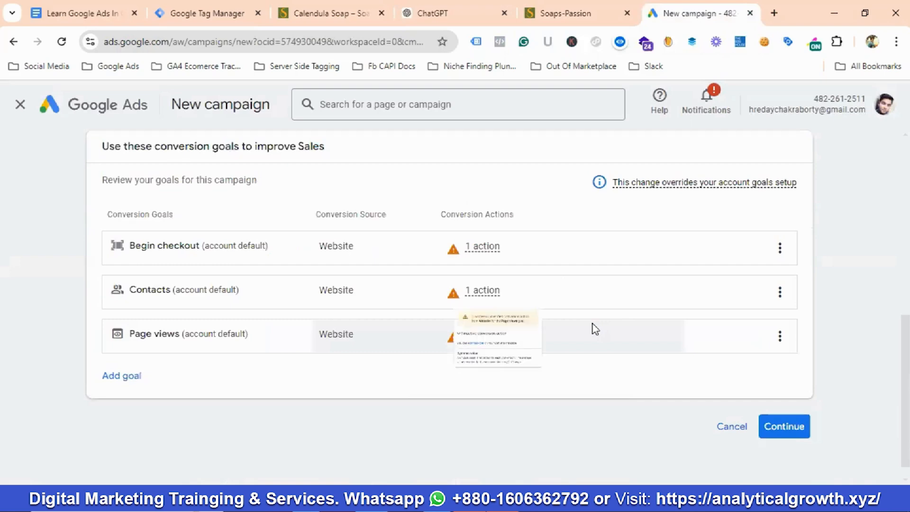
Remove the Begin checkout and Contacts goals from the campaign's conversion goals
left_click(780, 247)
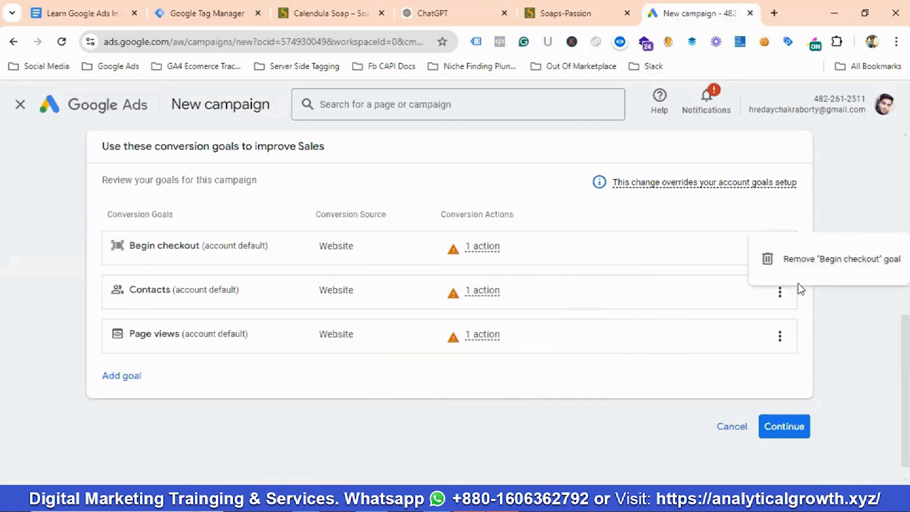
left_click(822, 261)
left_click(593, 326)
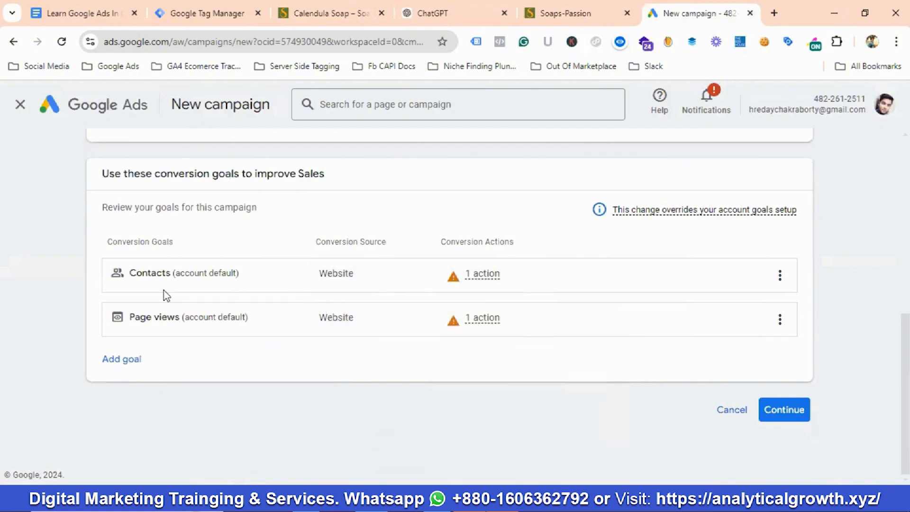
left_click(779, 276)
left_click(819, 284)
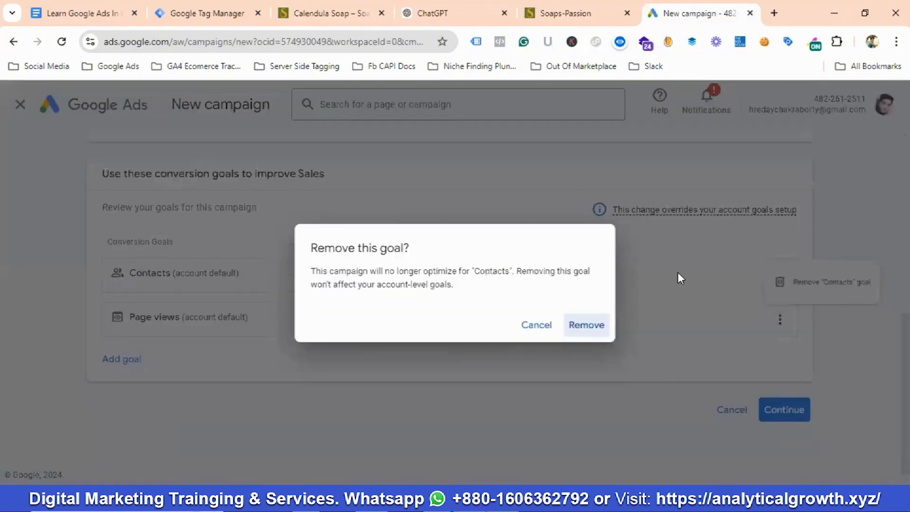
left_click(607, 323)
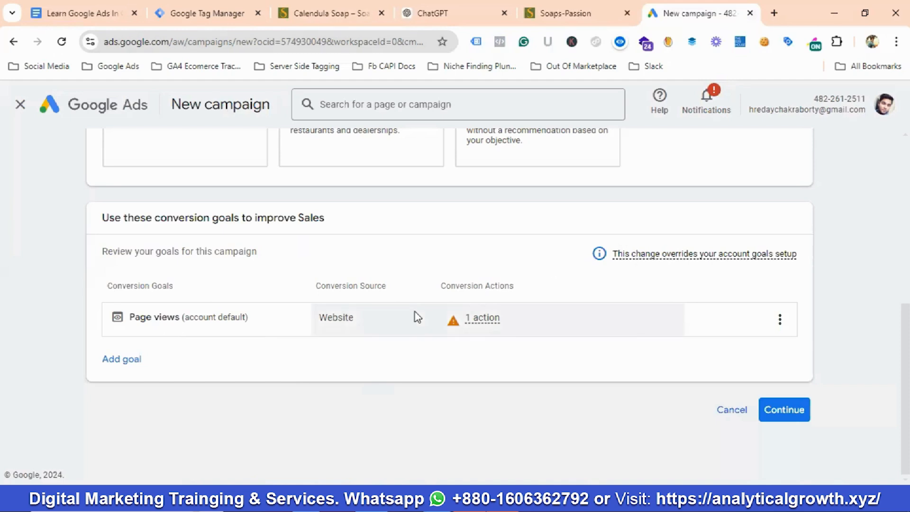
Continue with the Page views goal to the campaign types and compare Search with Shopping
mouse_move(416, 317)
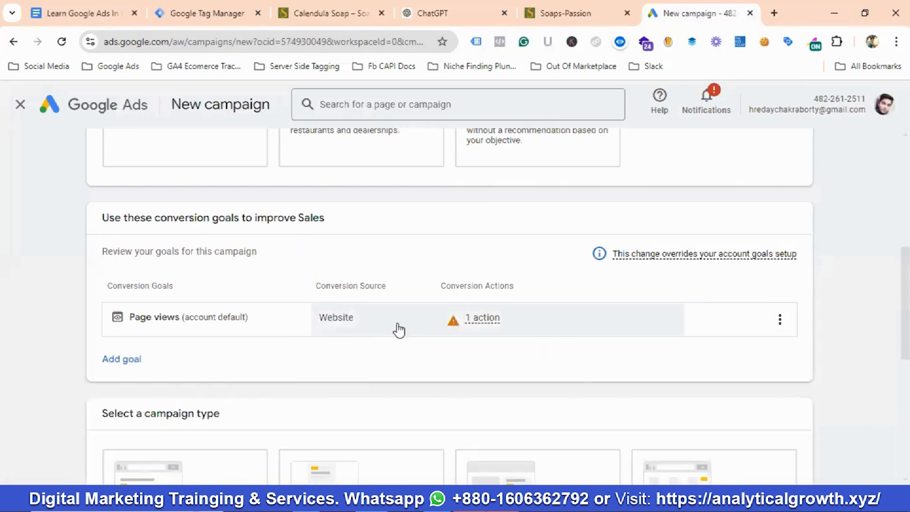
scroll(408, 337, "down", 3)
left_click(190, 346)
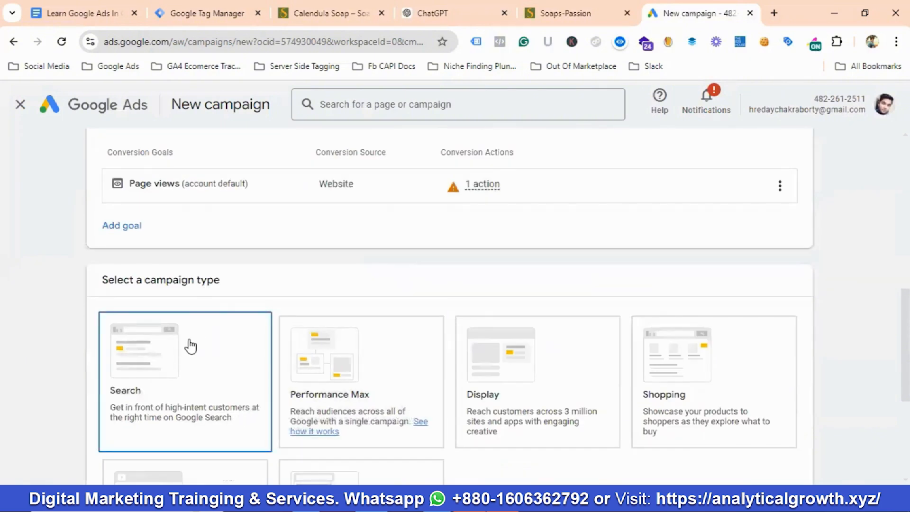
scroll(191, 346, "down", 1)
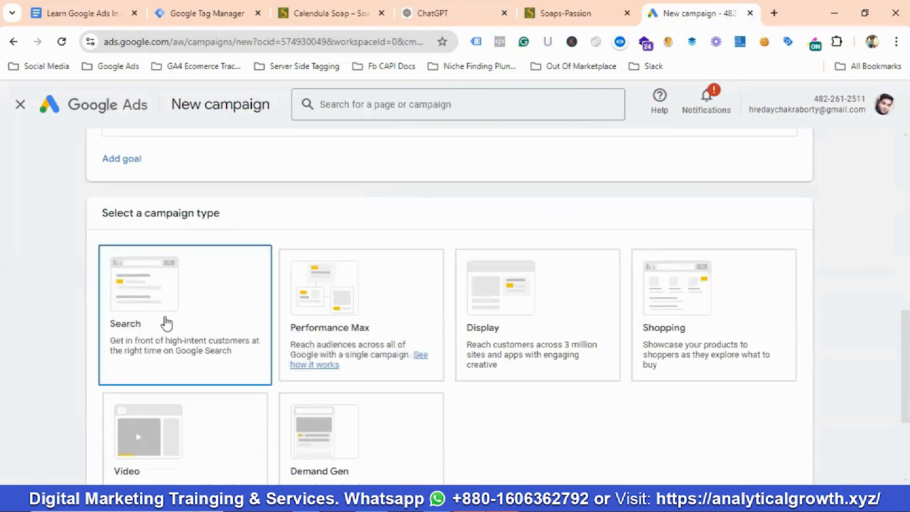
left_click(683, 317)
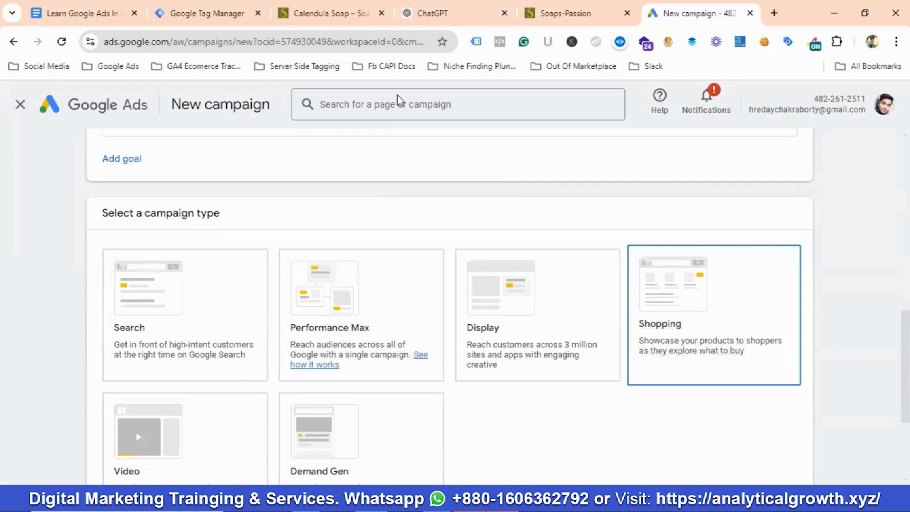
Check the Calendula Soap product page once more and choose Search as the campaign type
left_click(338, 17)
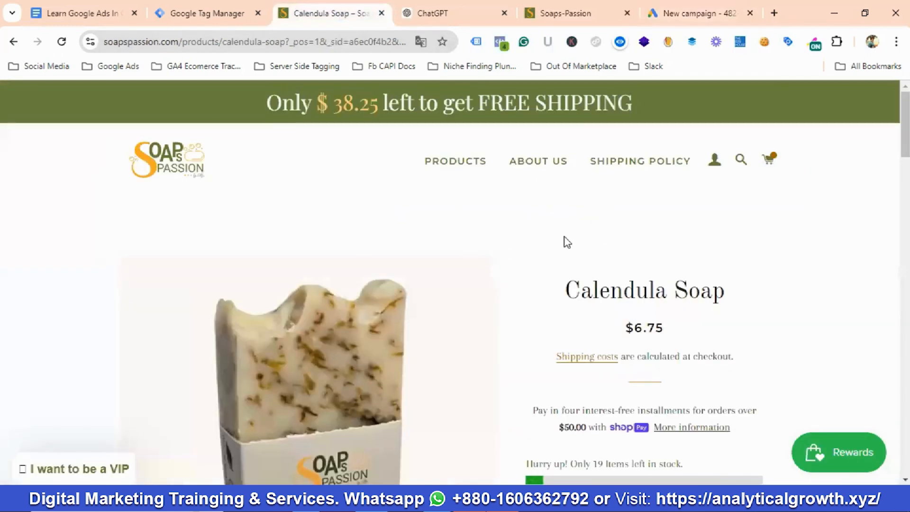
scroll(597, 217, "down", 3)
scroll(601, 223, "up", 3)
left_click(691, 10)
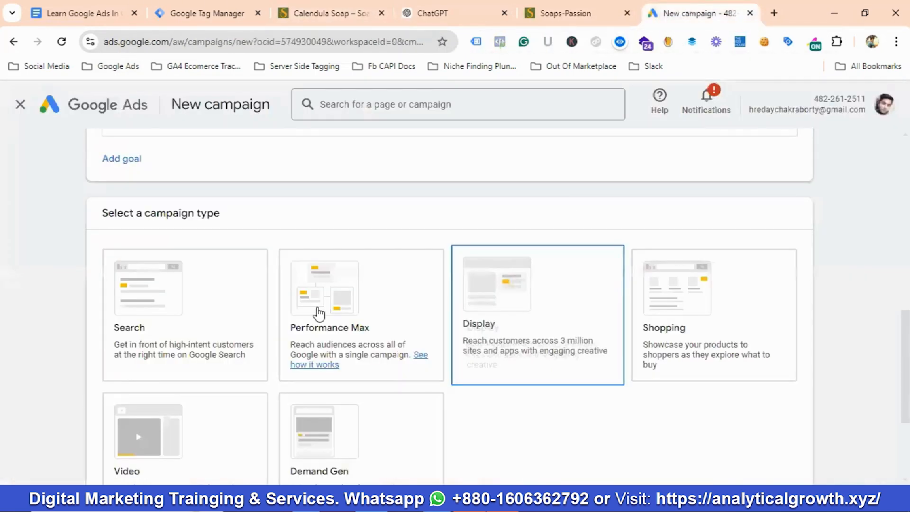
left_click(125, 312)
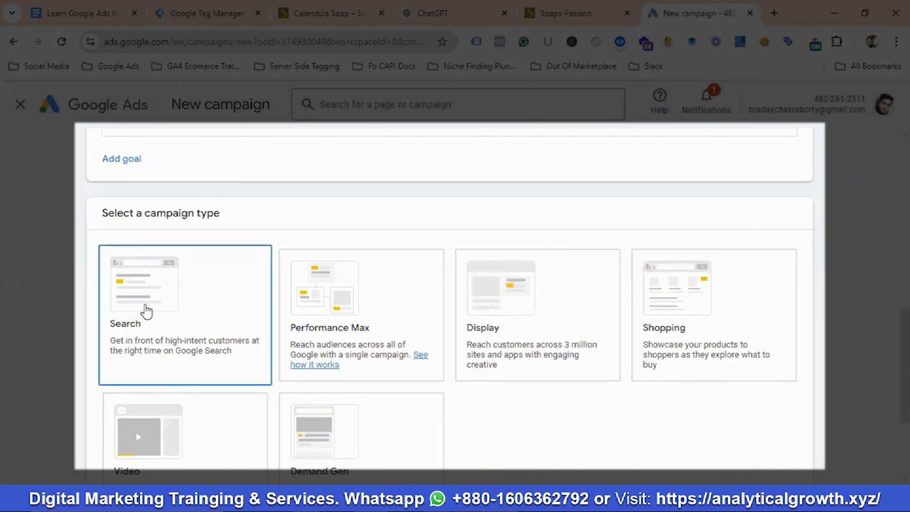
scroll(161, 311, "down", 3)
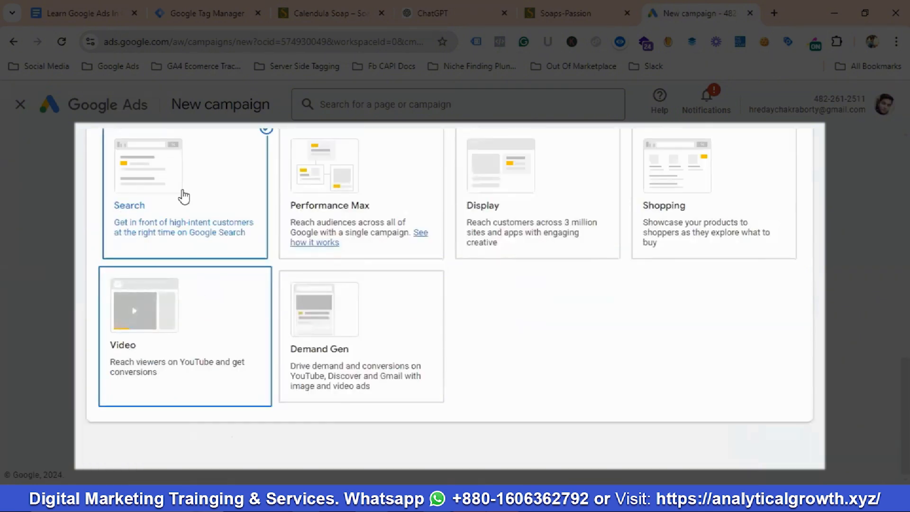
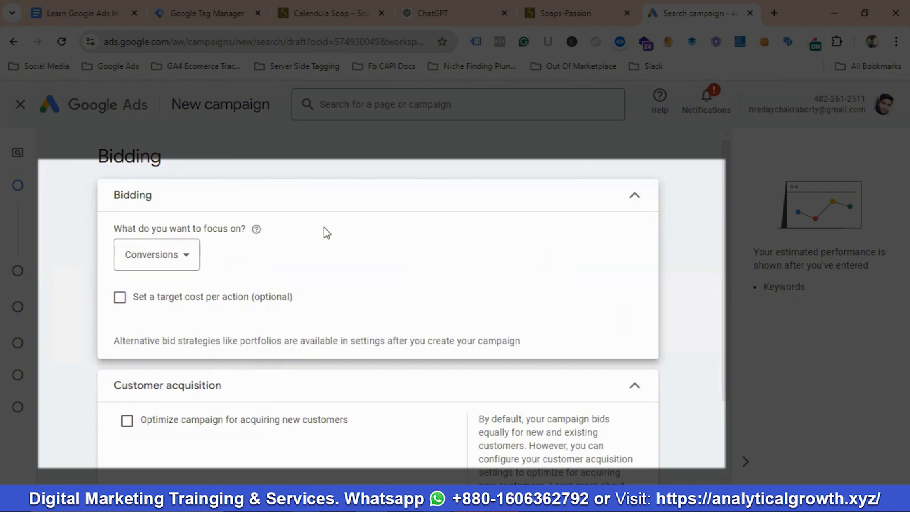
Set the bidding focus to Clicks without a bid limit or new-customer optimization, and continue to the campaign settings
left_click(185, 256)
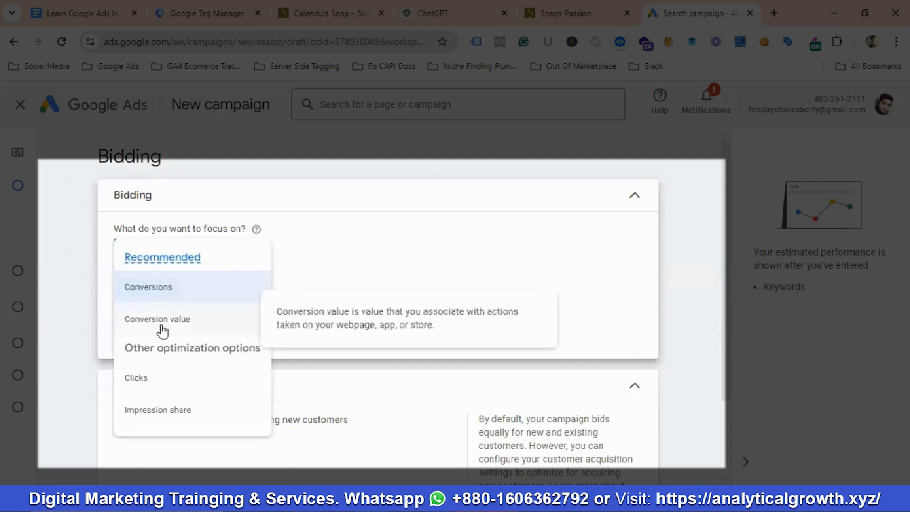
left_click(324, 230)
left_click(261, 256)
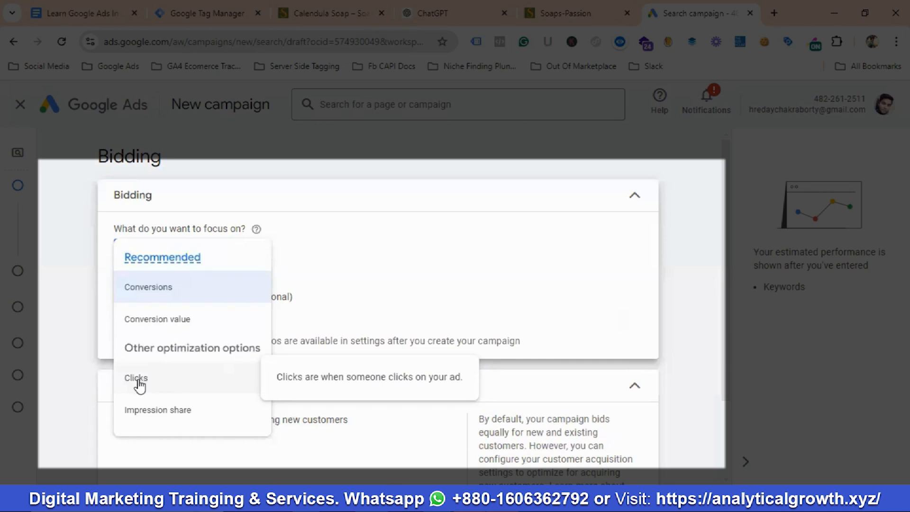
left_click(140, 381)
scroll(239, 381, "down", 1)
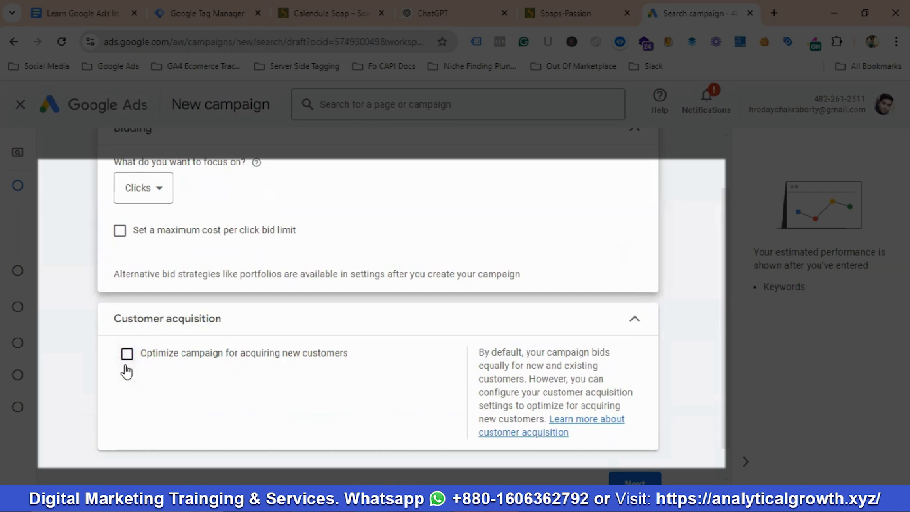
scroll(346, 379, "down", 1)
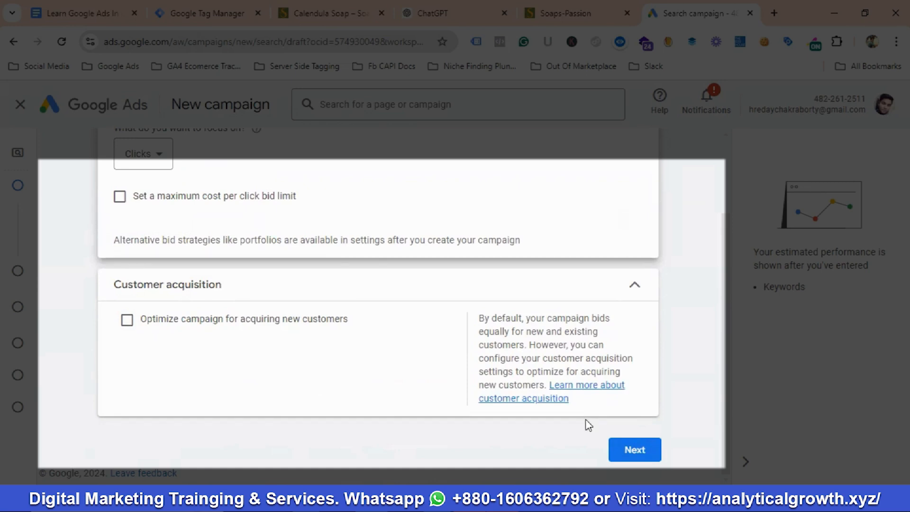
left_click(635, 449)
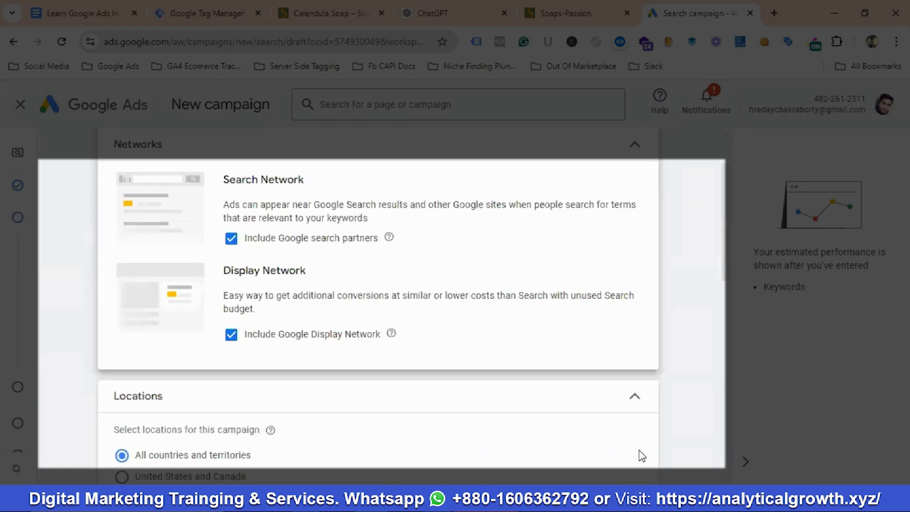
Exclude the Google Display Network from the campaign's networks, leaving Google search partners included
scroll(337, 189, "up", 2)
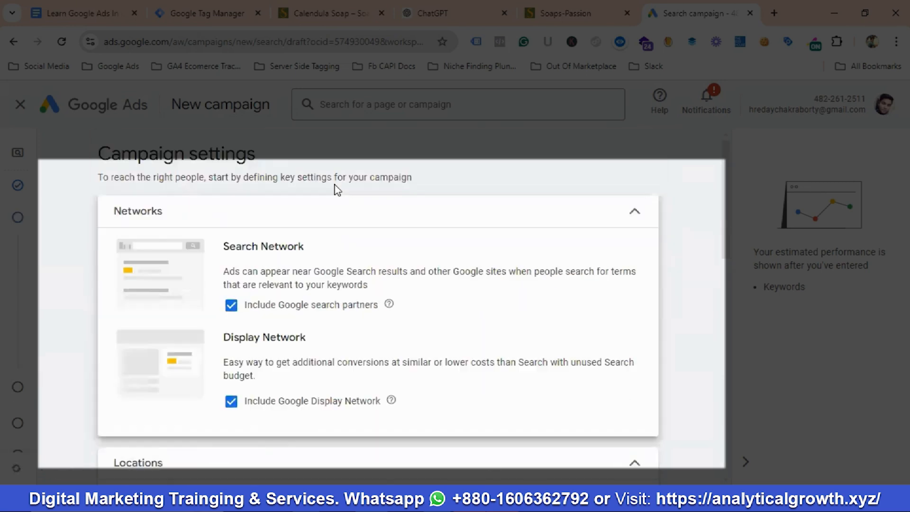
scroll(284, 207, "down", 2)
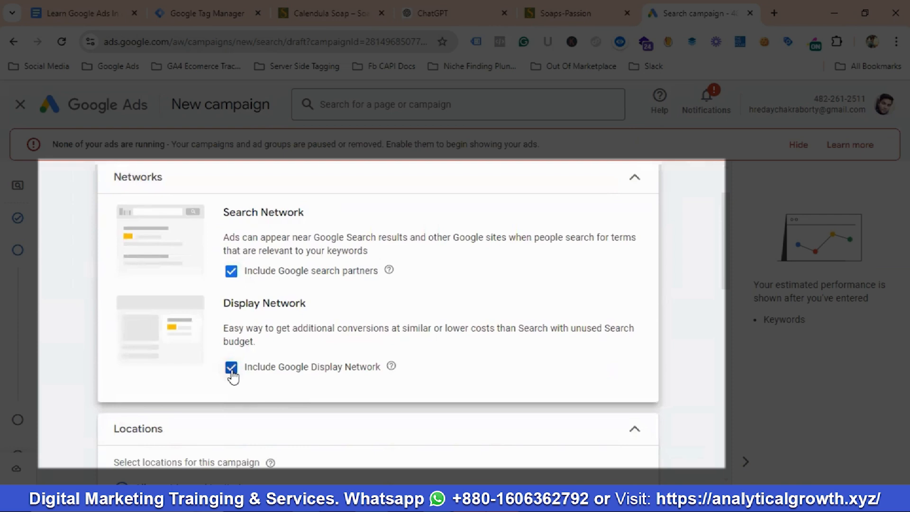
left_click(231, 367)
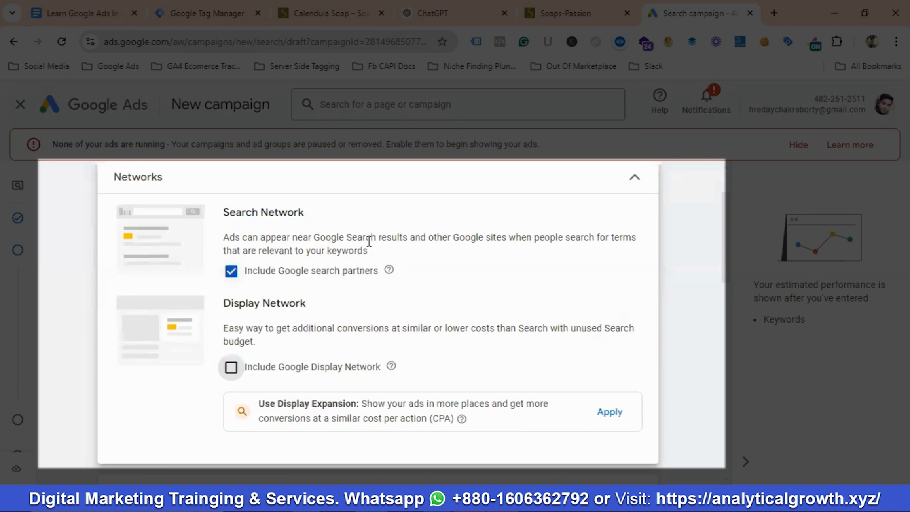
Target another location instead of all countries, checking the Calendula Soap product page and including the Puerto Rico region
scroll(369, 241, "down", 5)
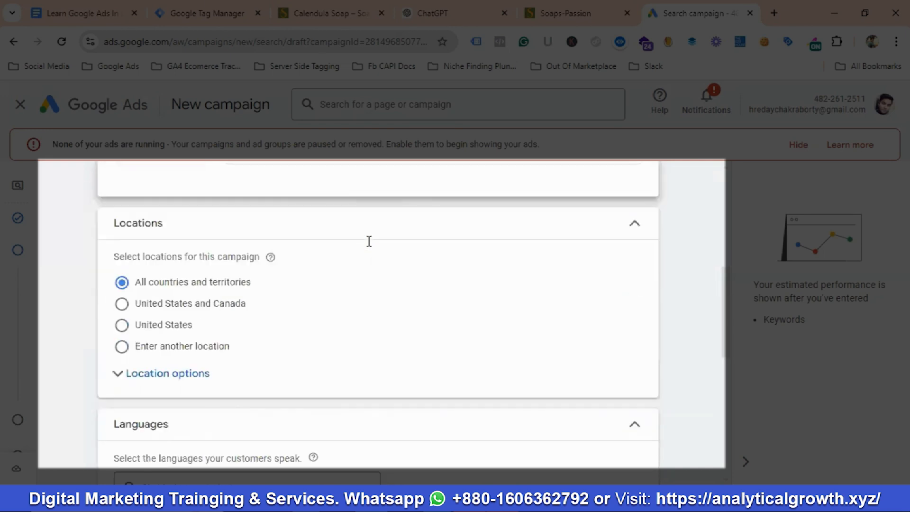
left_click(122, 327)
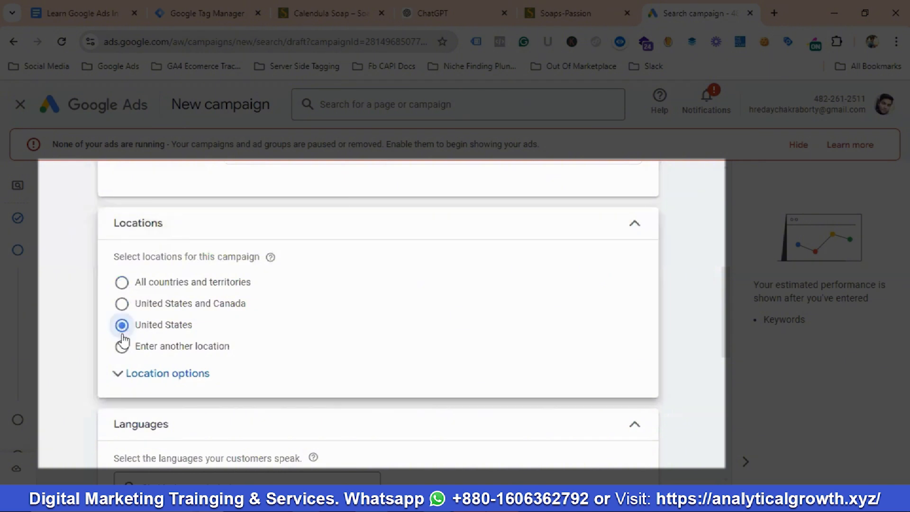
left_click(122, 347)
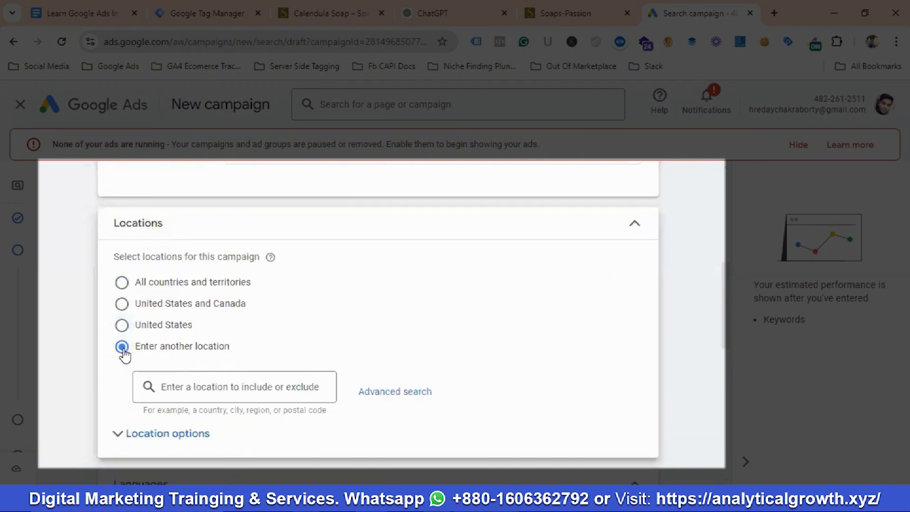
left_click(318, 15)
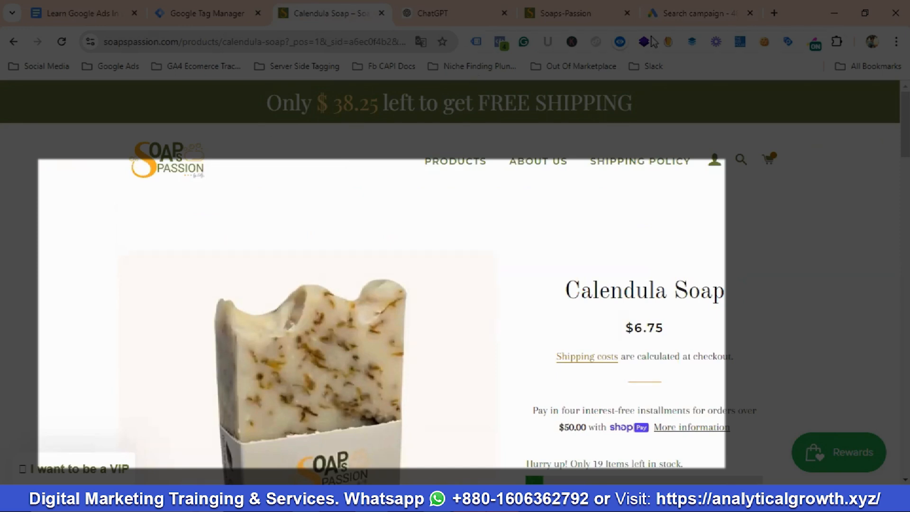
left_click(682, 16)
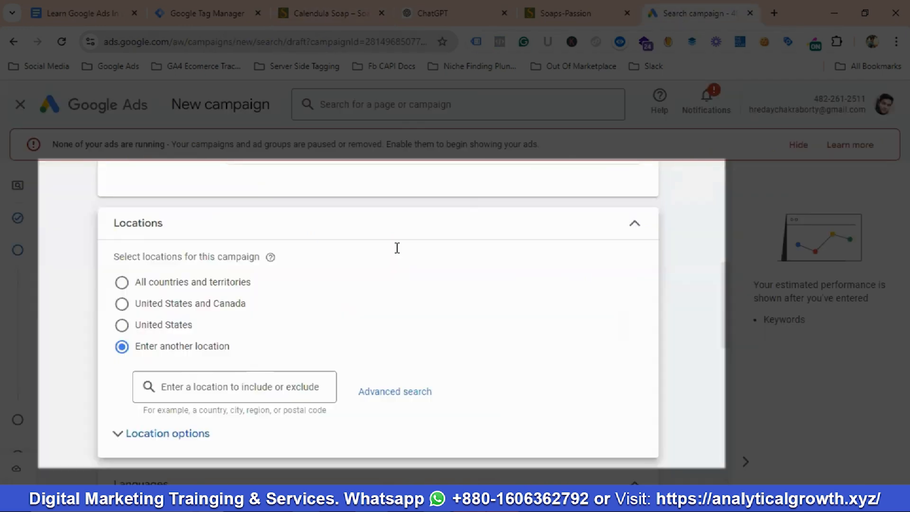
left_click(211, 386)
type("Puerto")
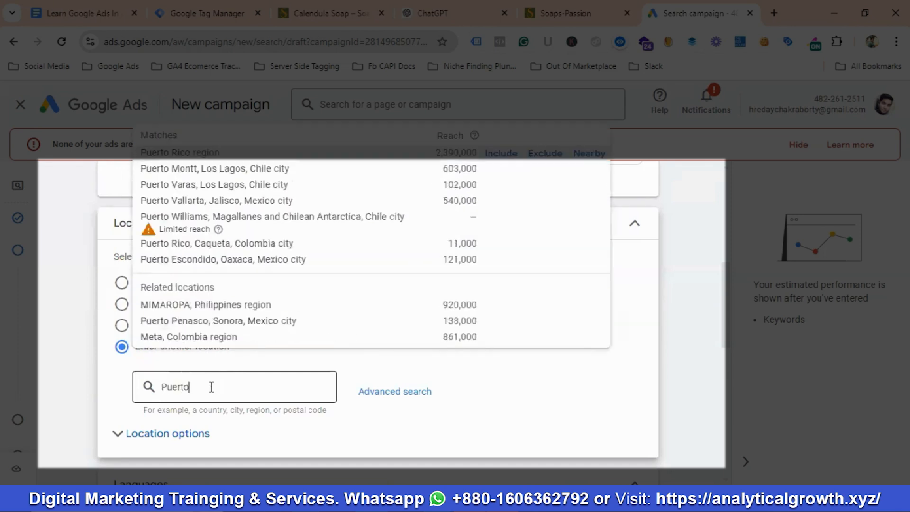
left_click(503, 153)
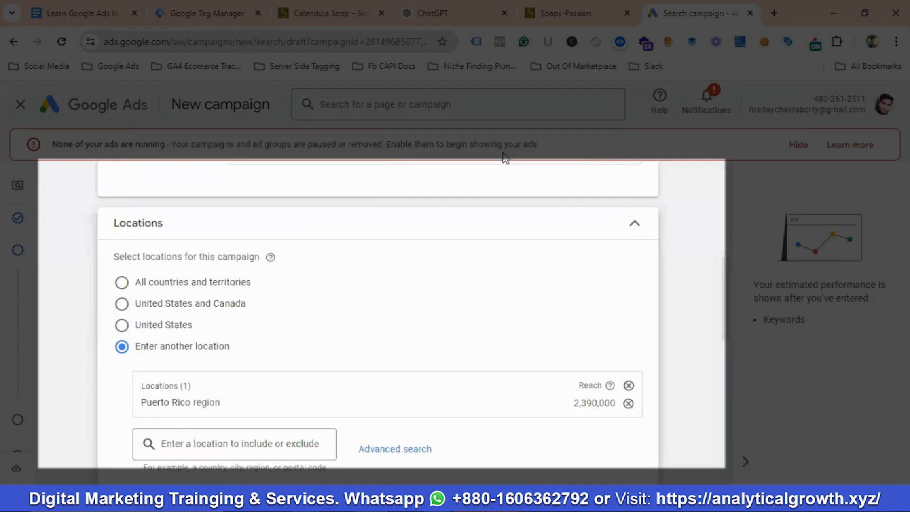
Set the location options to Presence: People in or regularly in your included locations
scroll(163, 386, "down", 1)
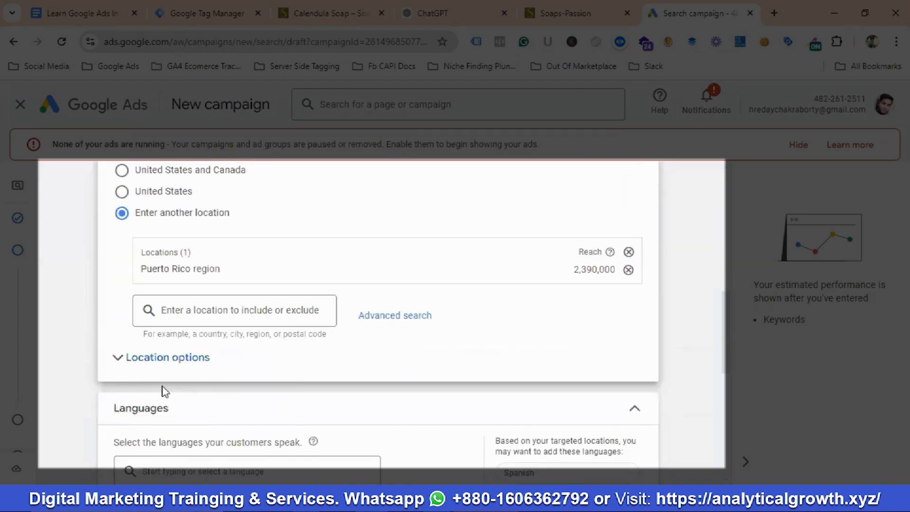
left_click(158, 365)
scroll(177, 377, "down", 1)
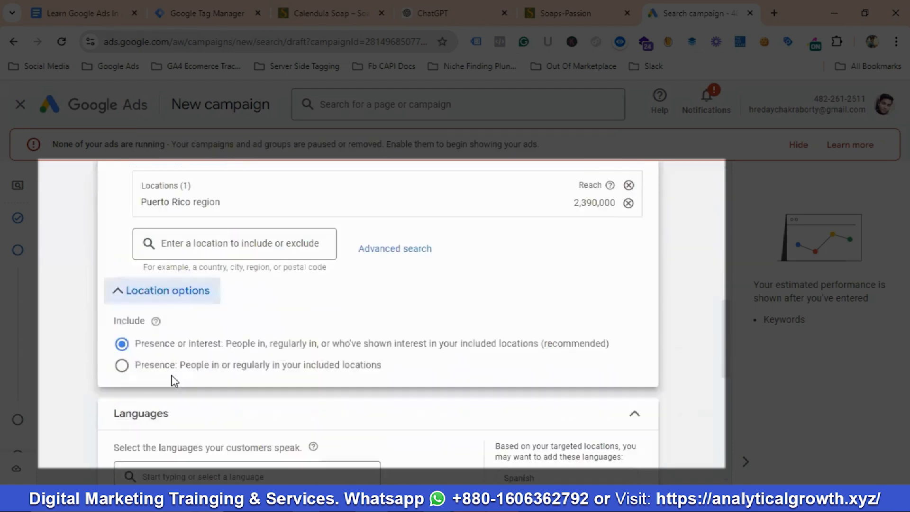
left_click(122, 366)
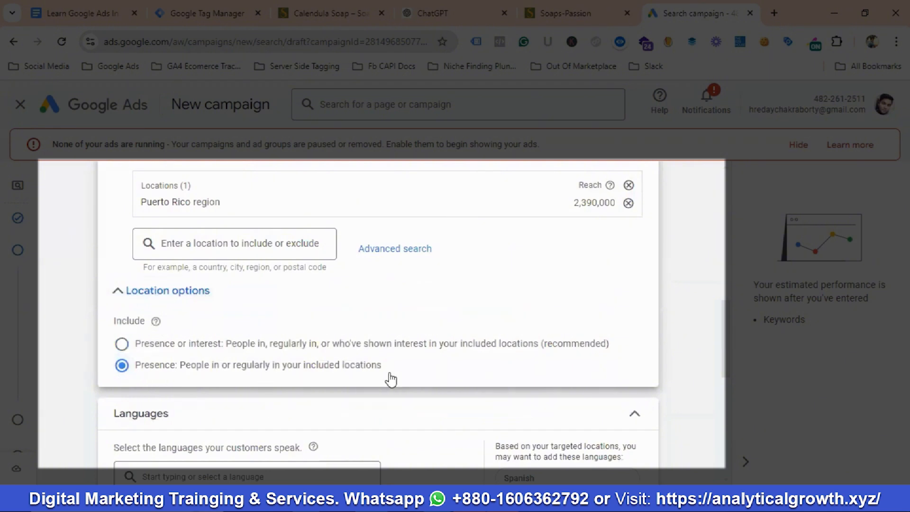
Review the campaign's languages and suggested additions against the targeted locations, along with the broad match keywords setting
scroll(412, 383, "down", 1)
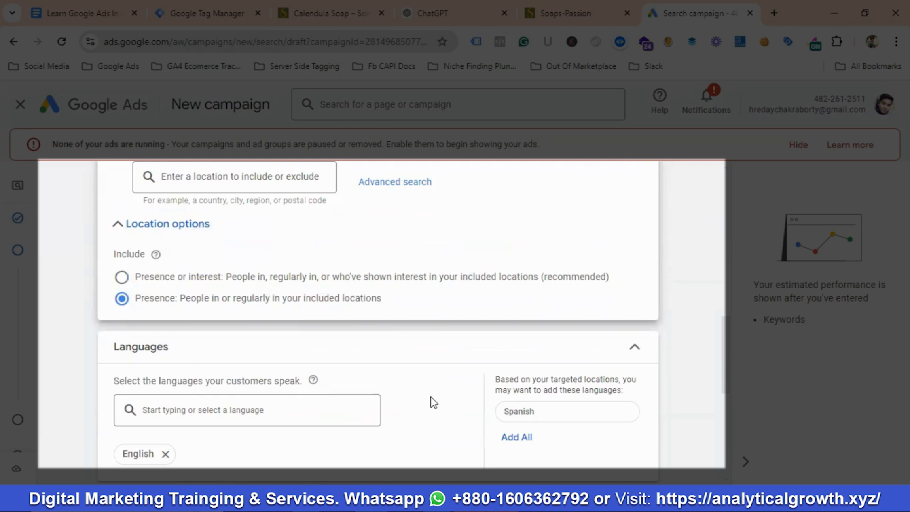
scroll(163, 359, "down", 1)
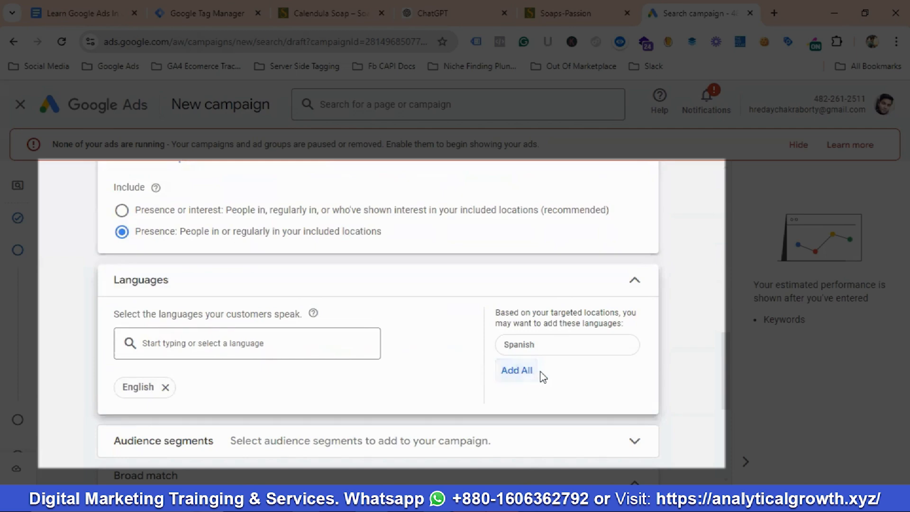
scroll(536, 374, "up", 10)
scroll(222, 374, "down", 3)
scroll(248, 379, "down", 8)
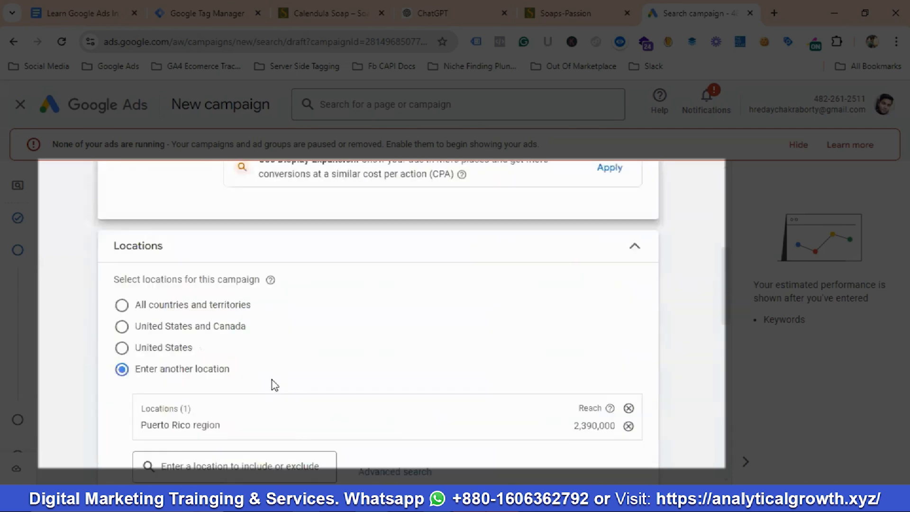
scroll(284, 380, "down", 6)
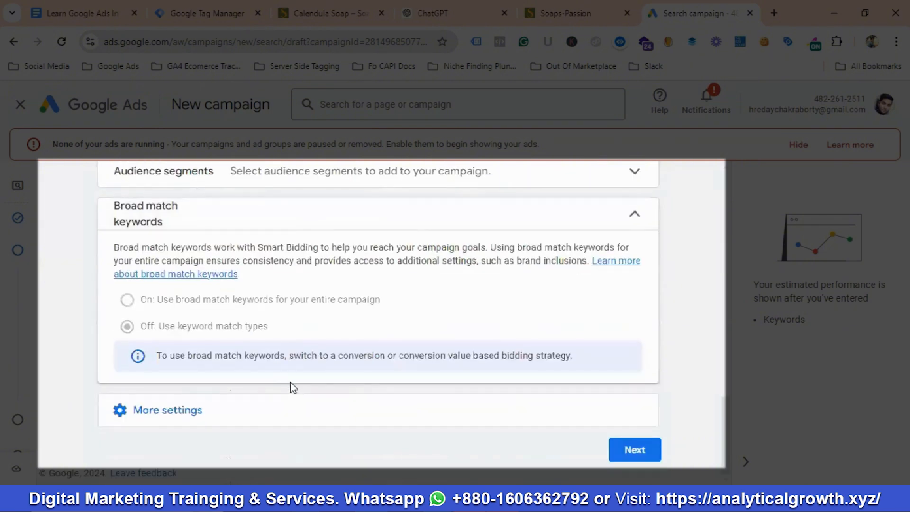
Expand the additional campaign settings, review ad rotation, dates and ad schedule, and continue to keyword and asset generation
left_click(188, 412)
scroll(216, 412, "down", 2)
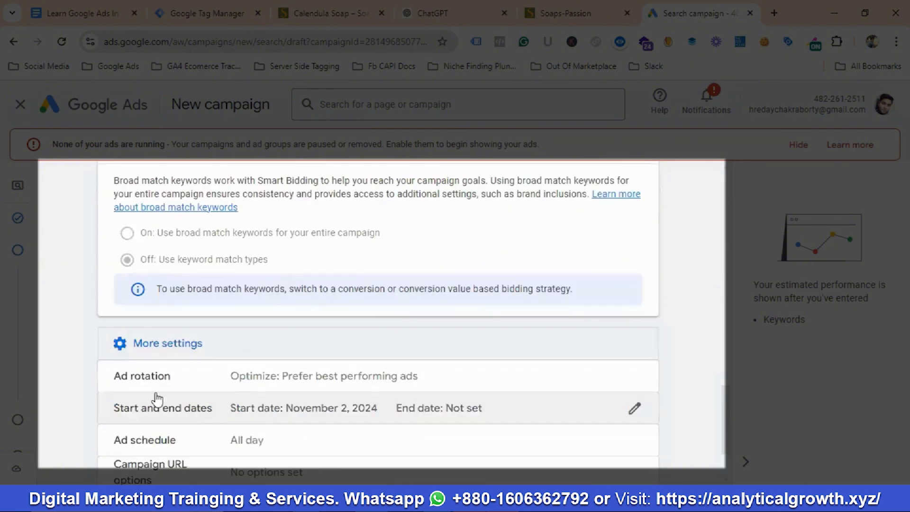
scroll(219, 400, "down", 2)
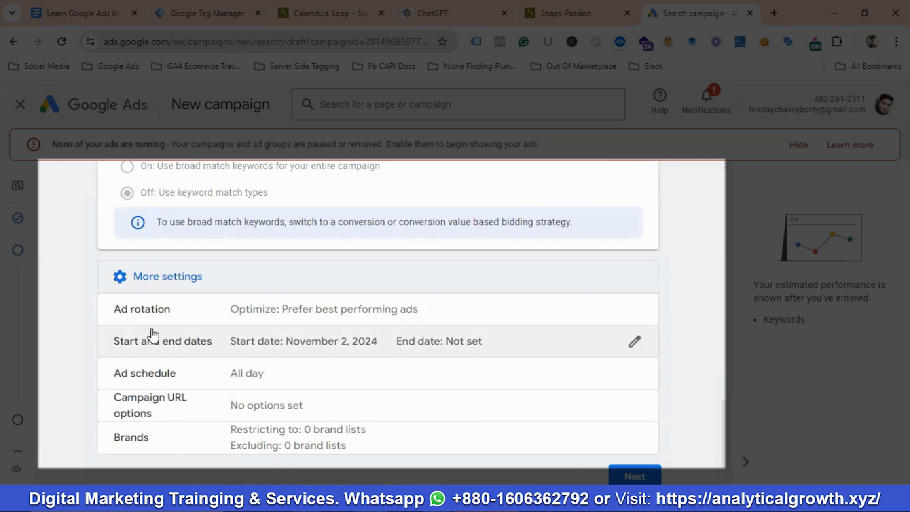
scroll(262, 368, "up", 2)
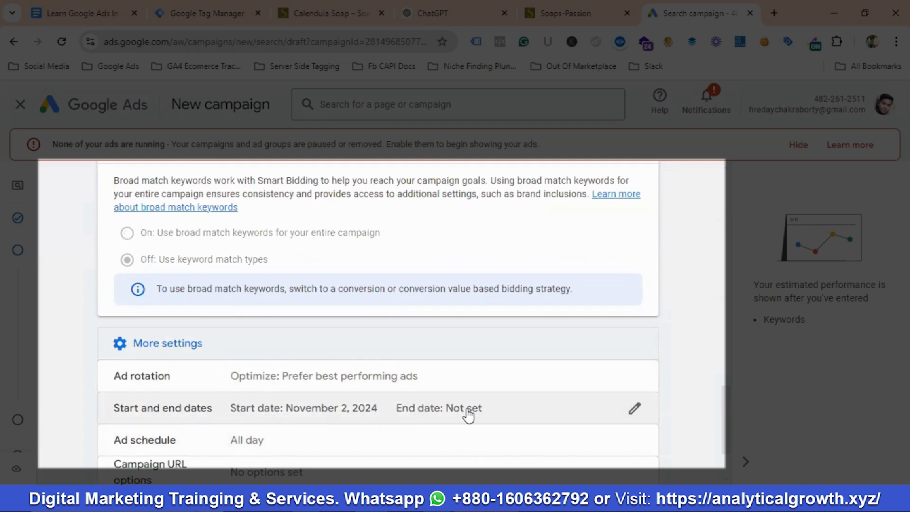
scroll(409, 410, "down", 2)
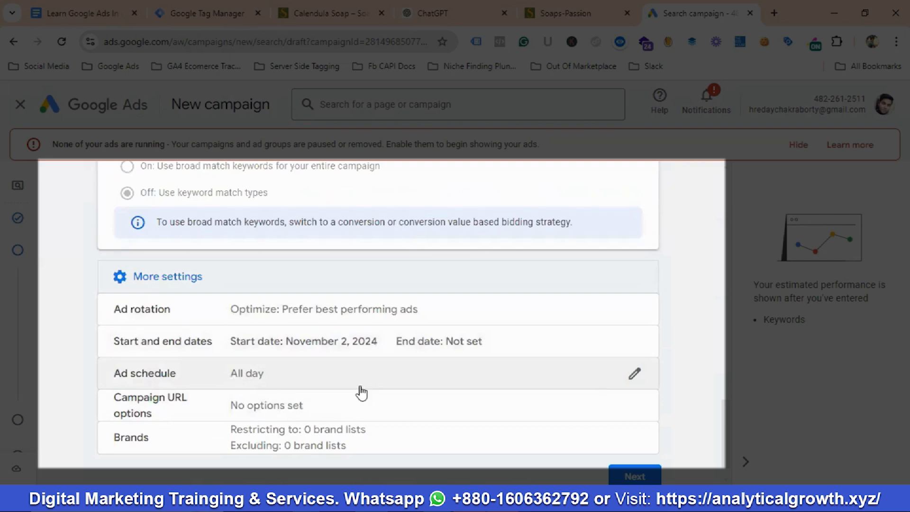
scroll(361, 392, "down", 1)
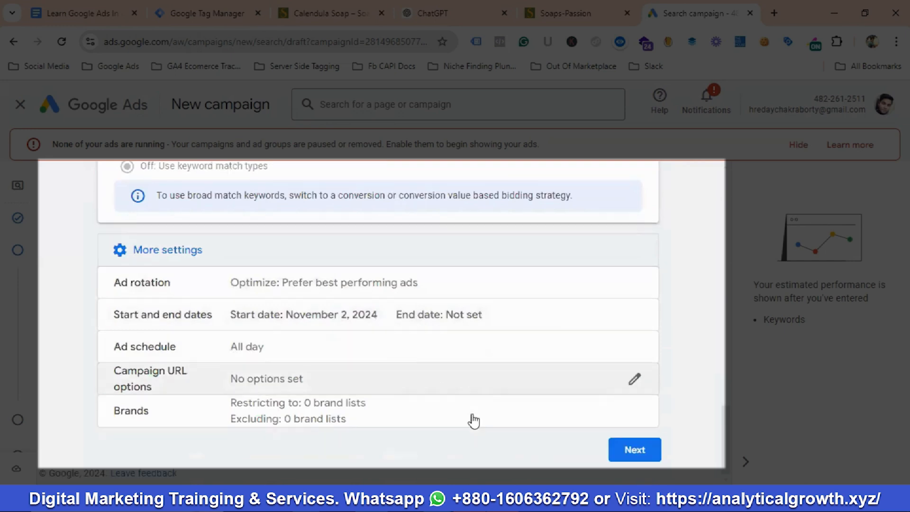
left_click(635, 450)
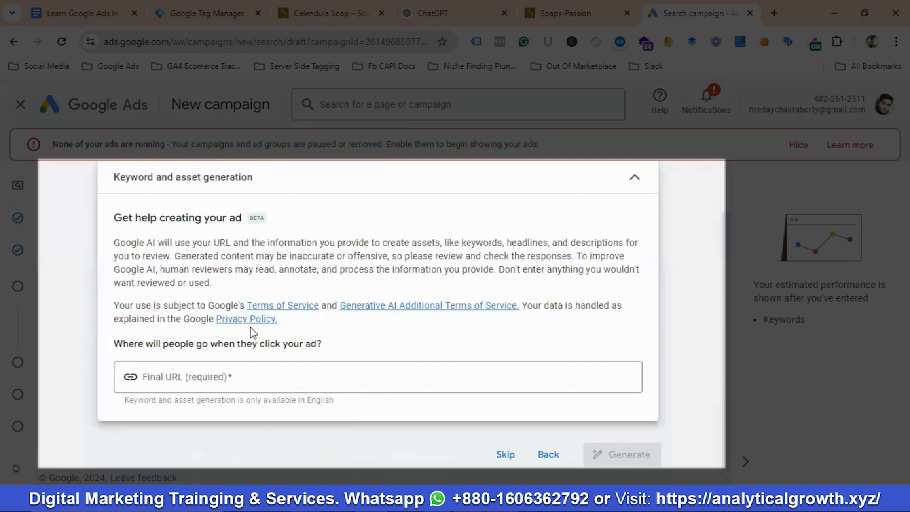
Read through the AI keyword and asset generation offer and skip it to reach the ad group setup
scroll(252, 323, "up", 1)
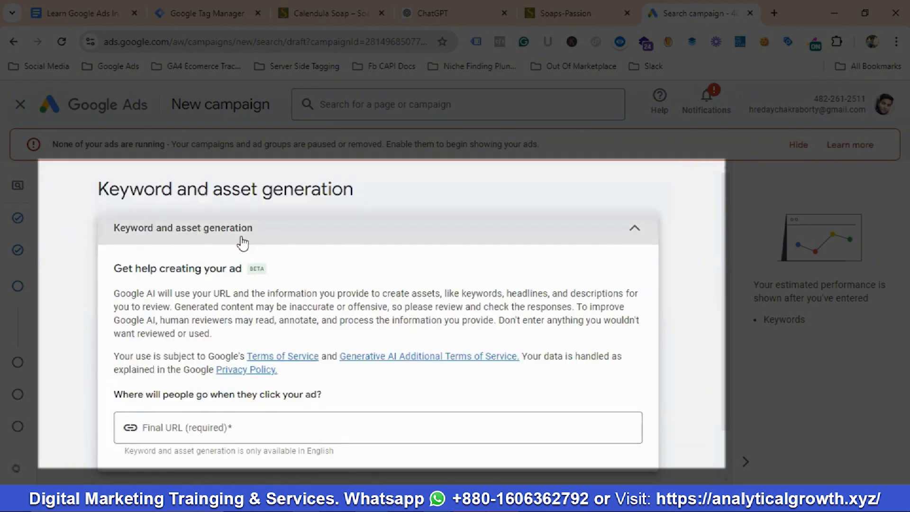
scroll(242, 241, "down", 1)
scroll(241, 251, "up", 1)
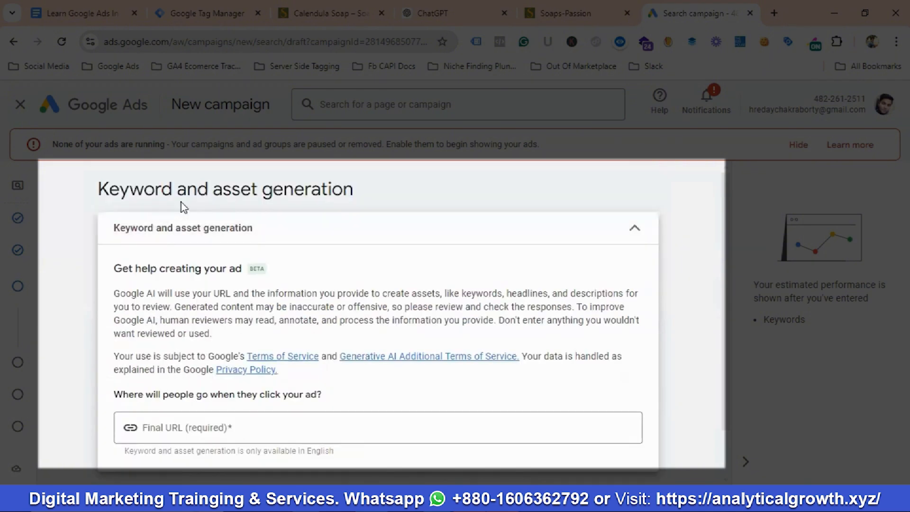
scroll(135, 273, "down", 1)
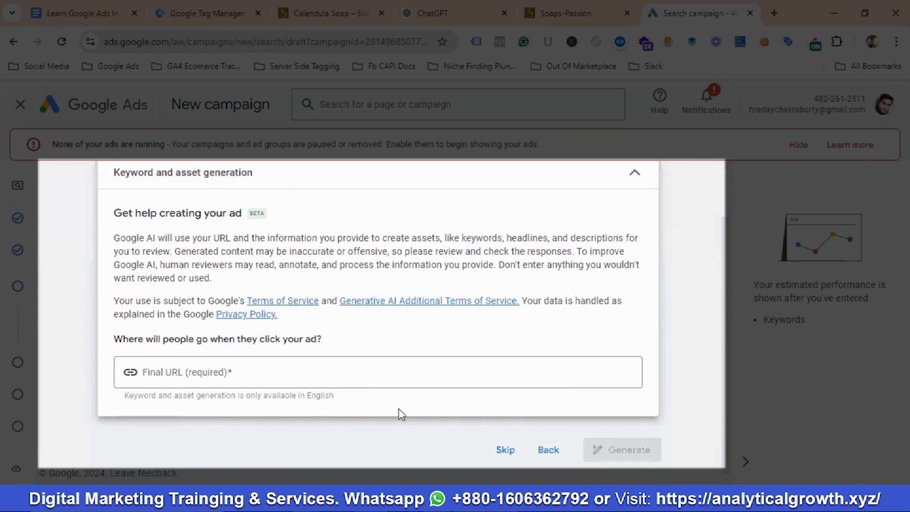
left_click(505, 450)
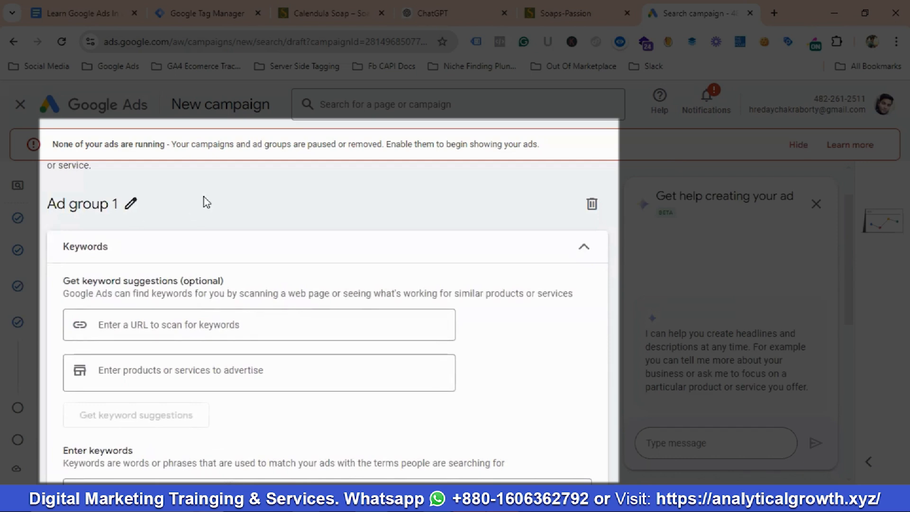
Hide the notice about ads not running and rename the ad group as Calendula Soaps Ad Group
left_click(790, 144)
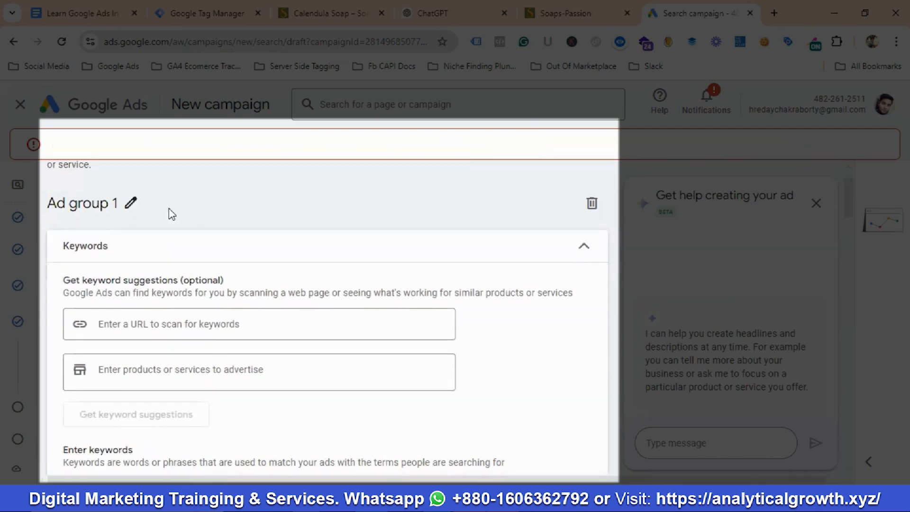
left_click(130, 171)
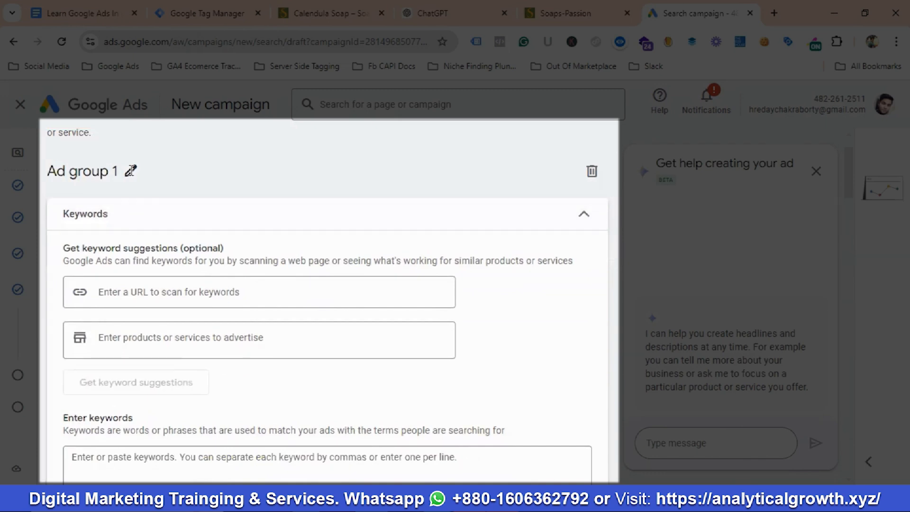
key("ctrl+a")
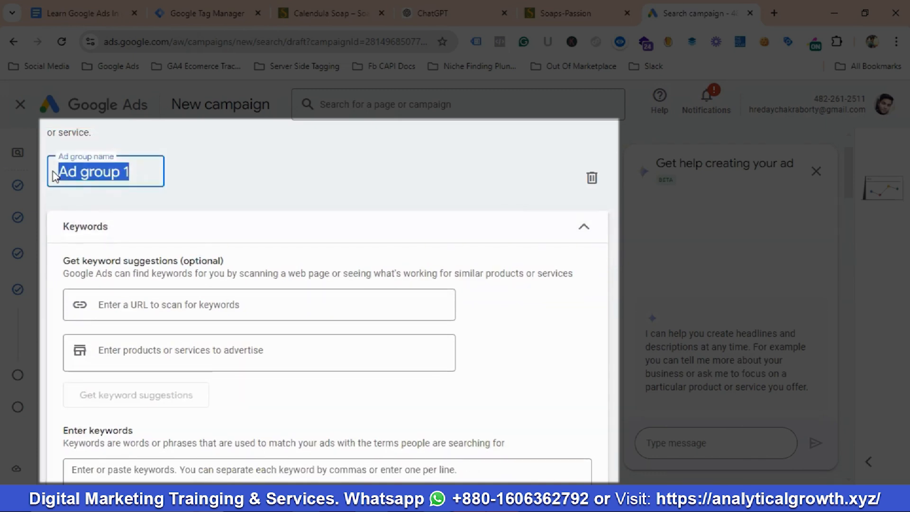
key("BackSpace")
type("Cale")
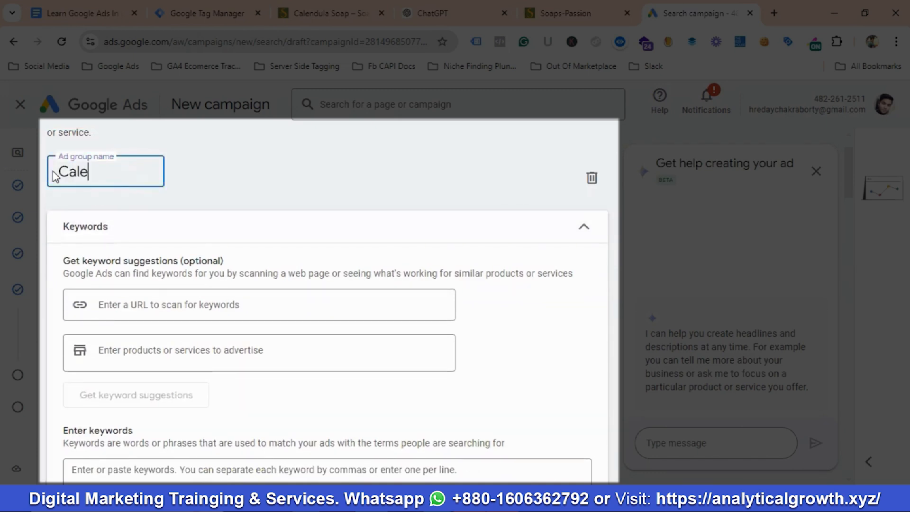
type("ndula Soaps Ad Gro")
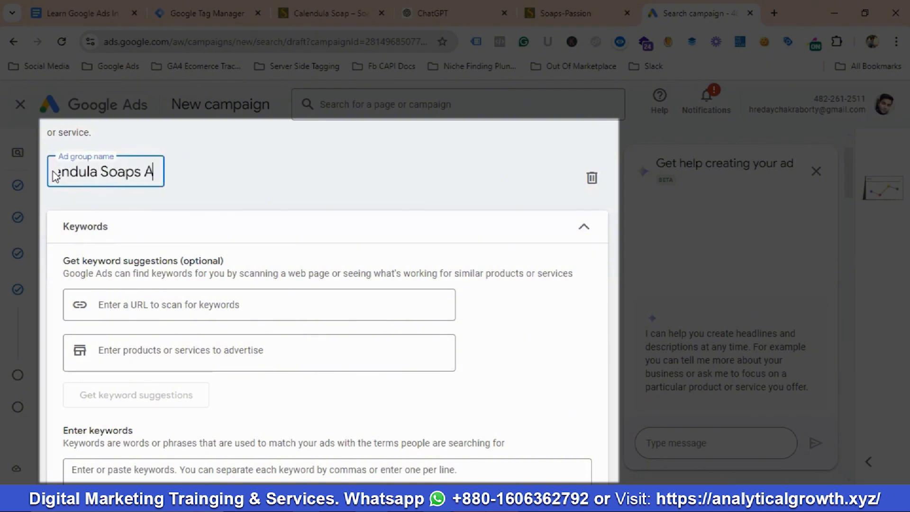
type("up")
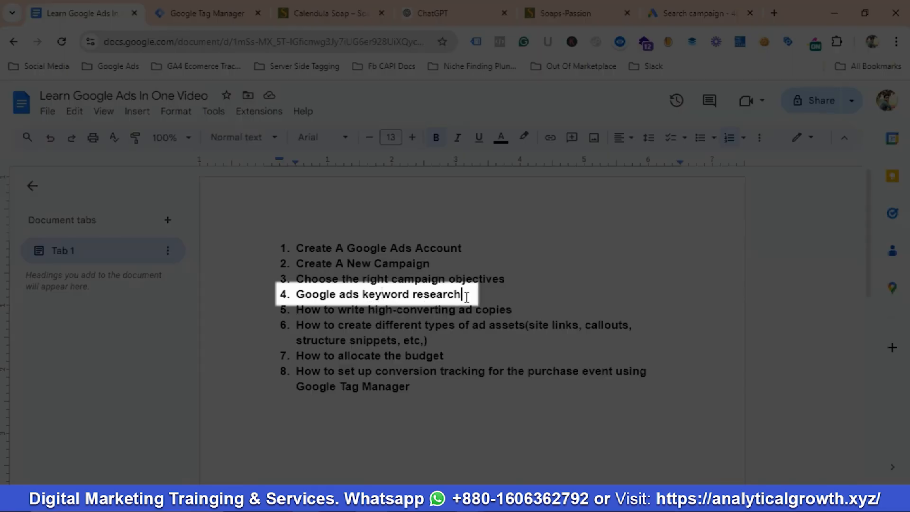
Search Google for google ads keyword planner in a new browser tab and open the official Keyword Planner page
left_click(467, 297)
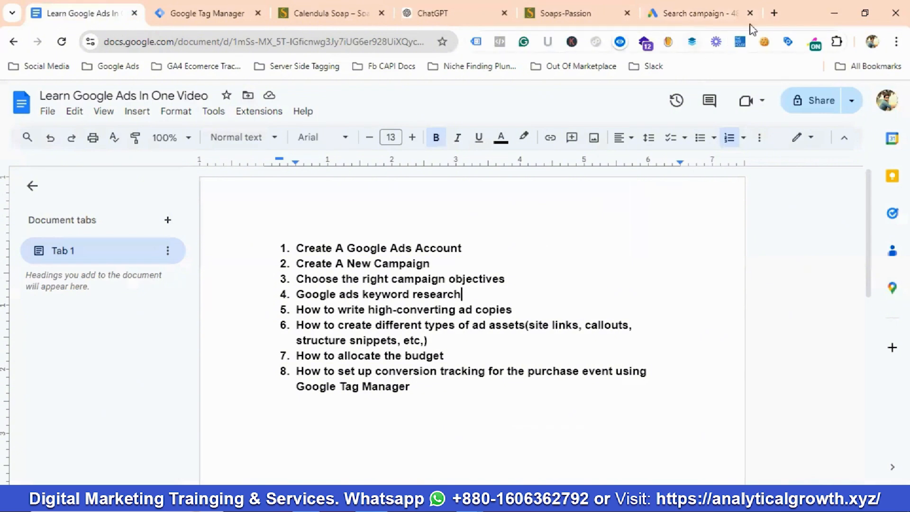
left_click(774, 13)
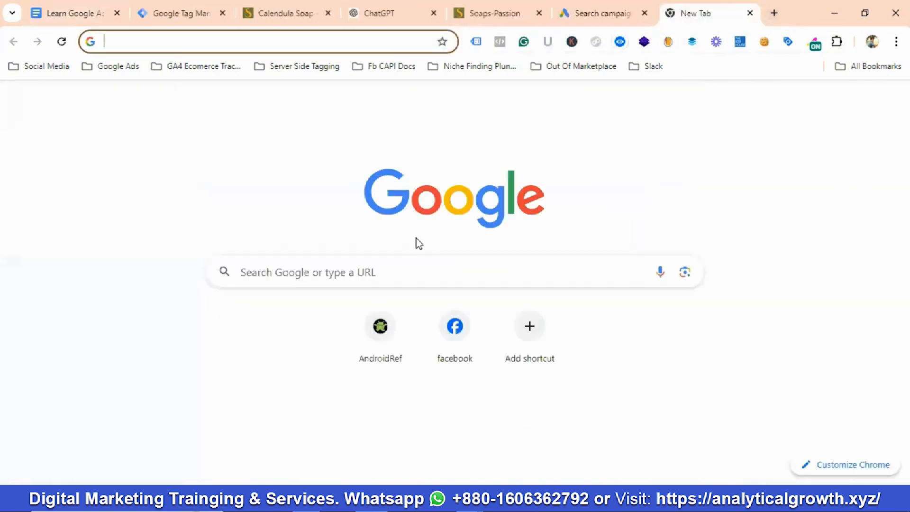
type("Google")
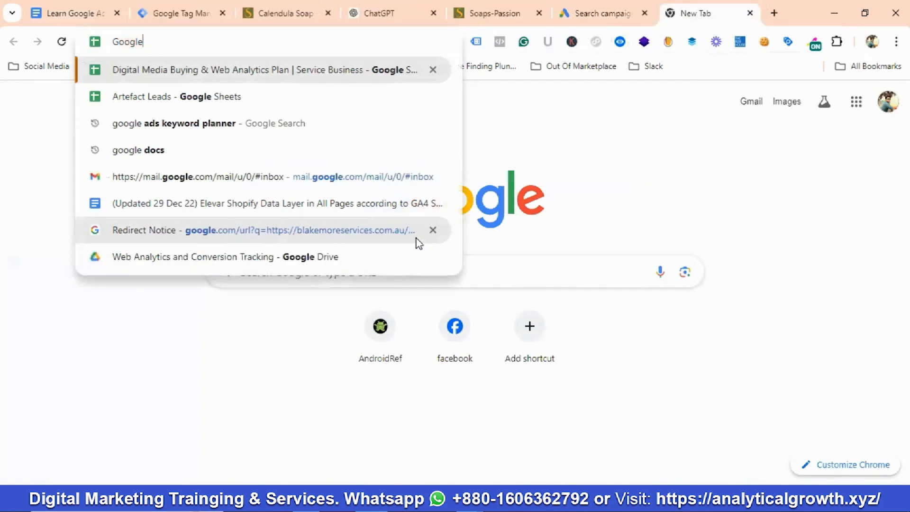
type(" ads")
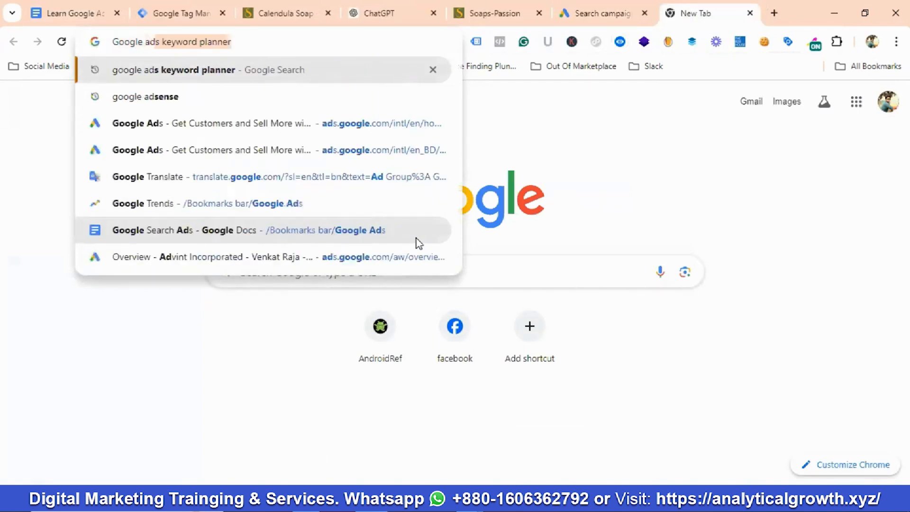
key("Return")
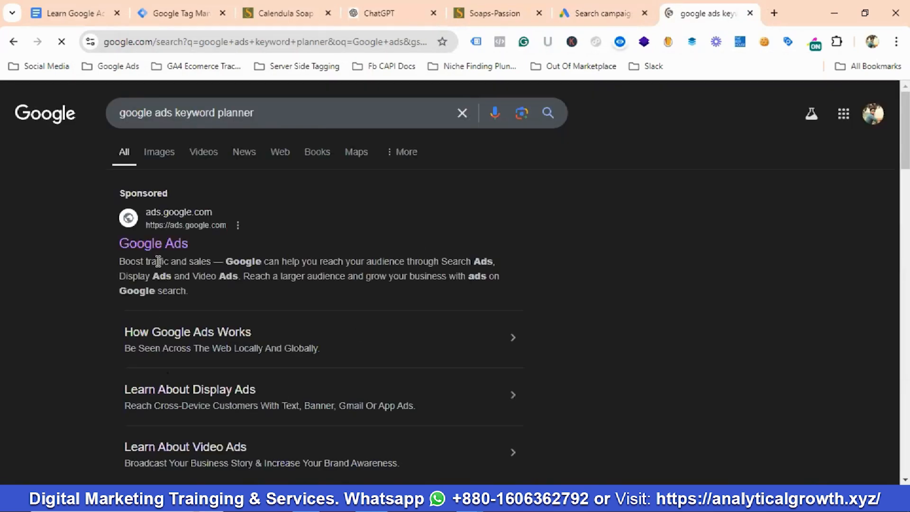
scroll(256, 287, "down", 5)
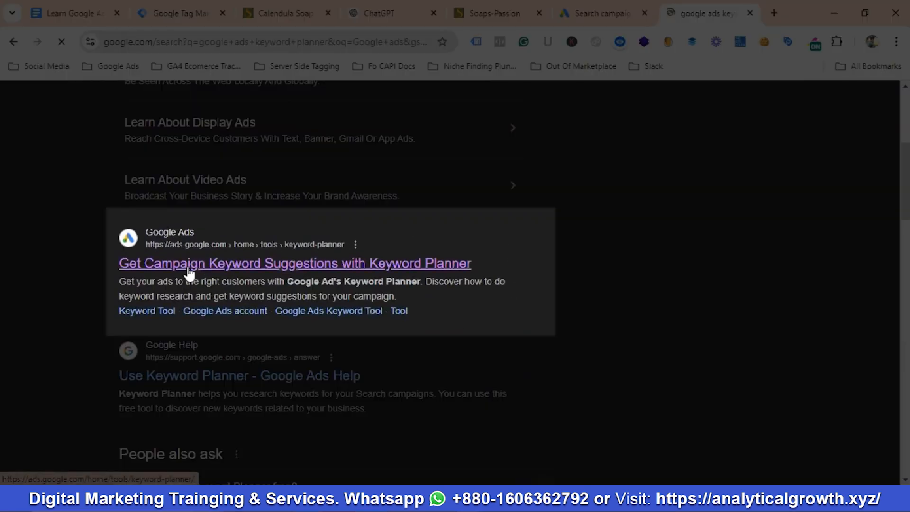
left_click(209, 266)
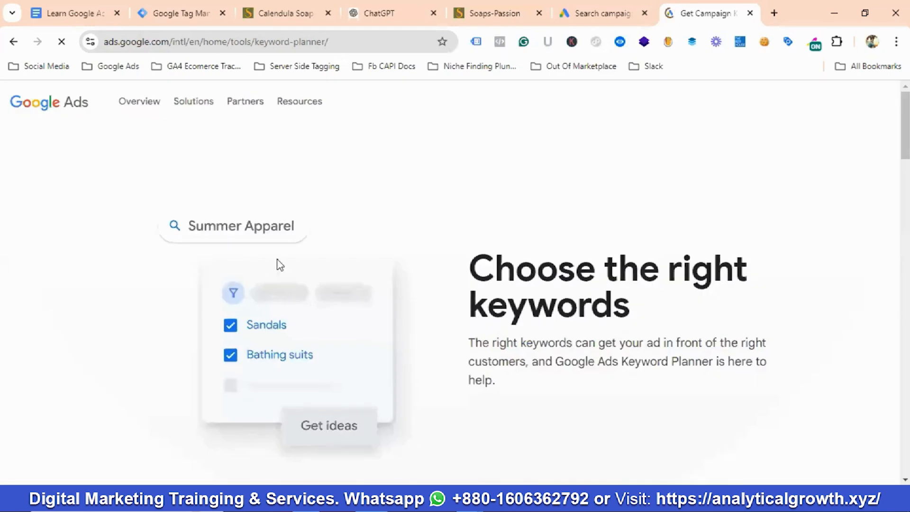
Enter Keyword Planner with the account named Google Ads account and open Discover new keywords with the Start with keywords option
left_click(822, 107)
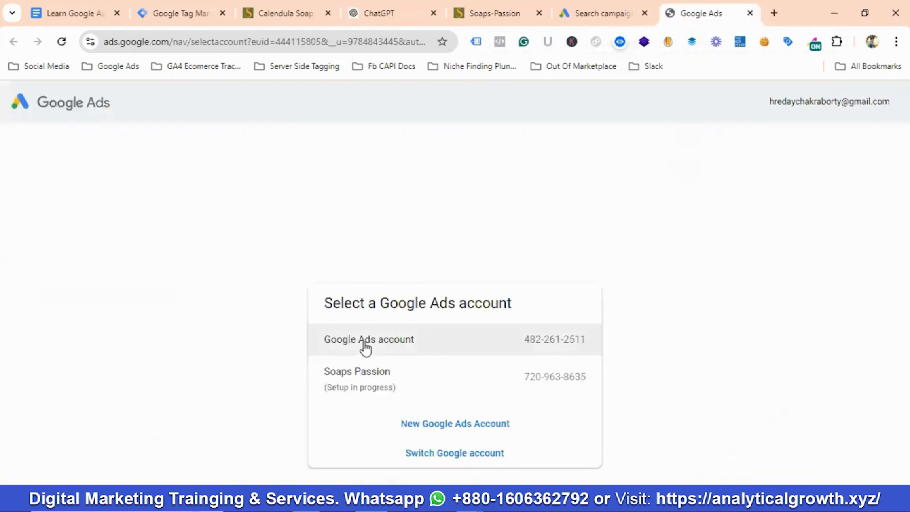
left_click(382, 344)
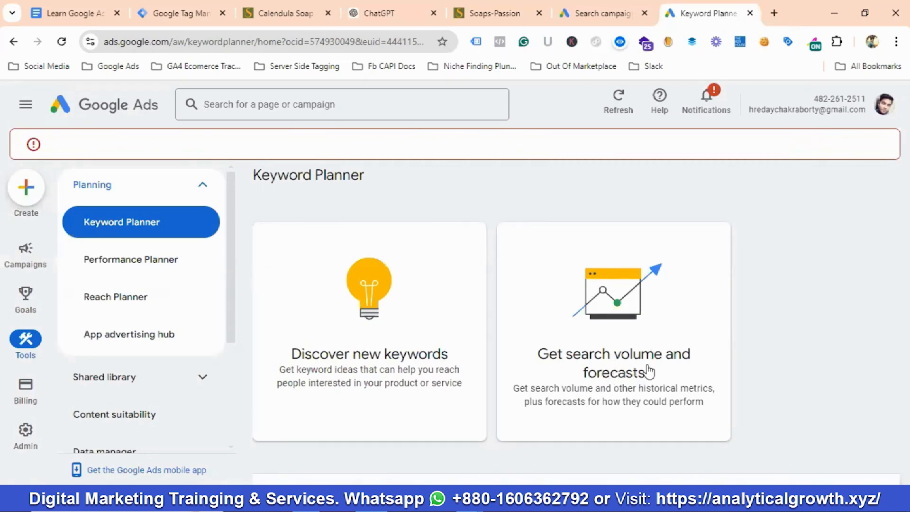
left_click(371, 258)
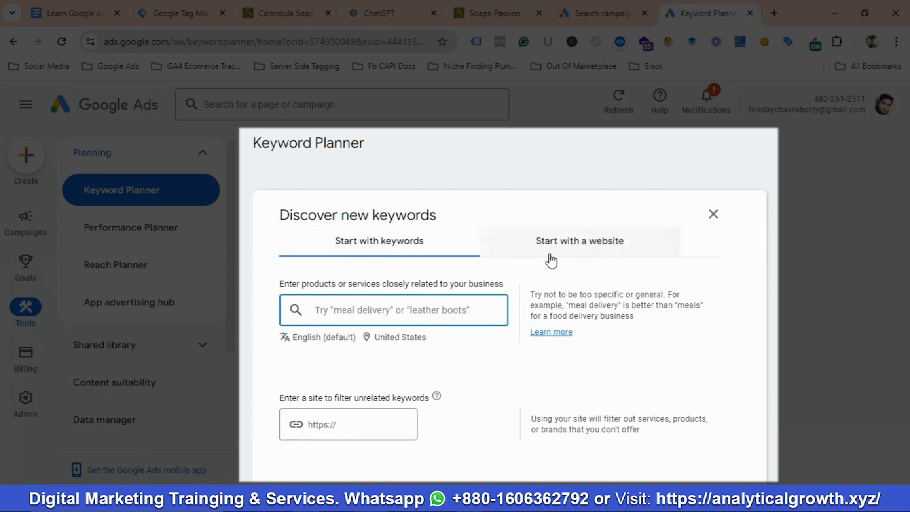
left_click(571, 247)
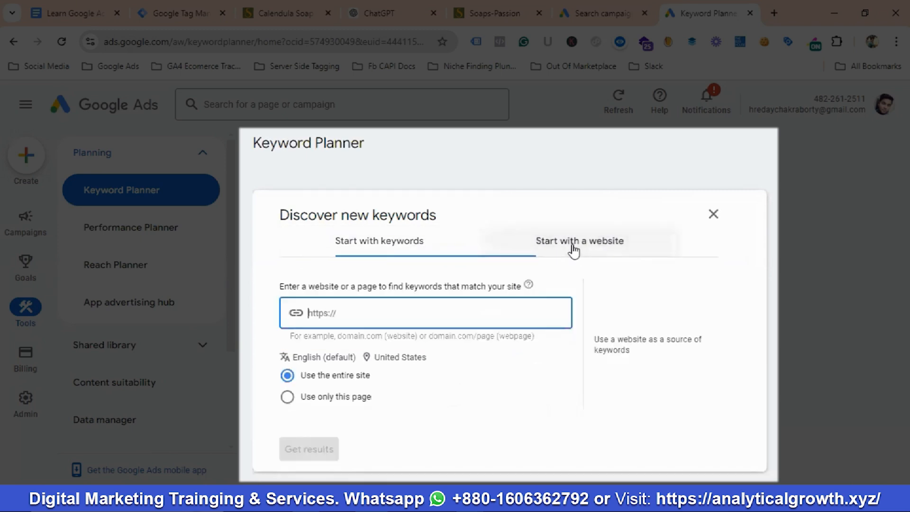
left_click(393, 249)
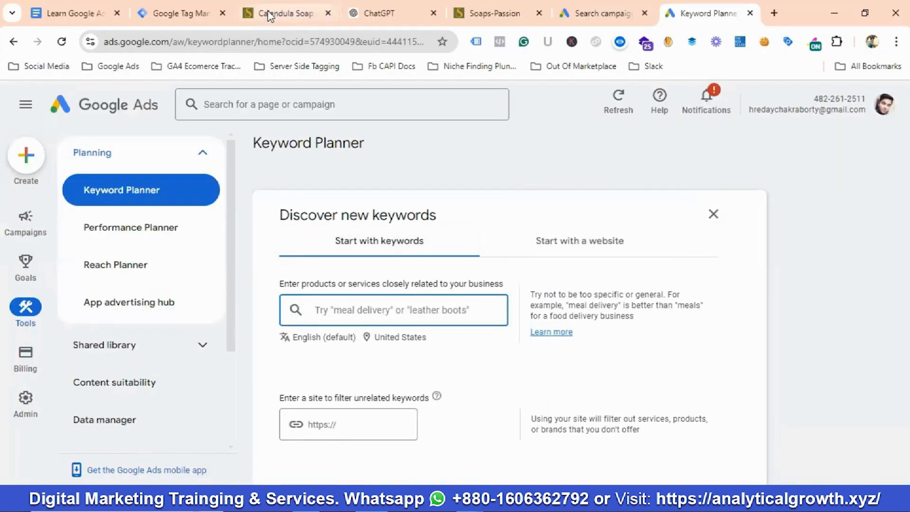
Copy the product title Calendula Soap from the Soaps Passion product page
left_click(271, 14)
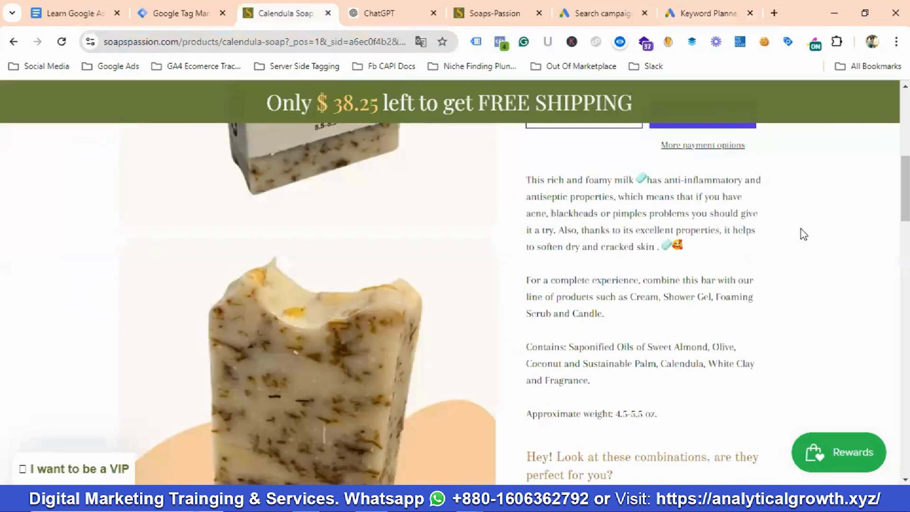
scroll(659, 245, "up", 6)
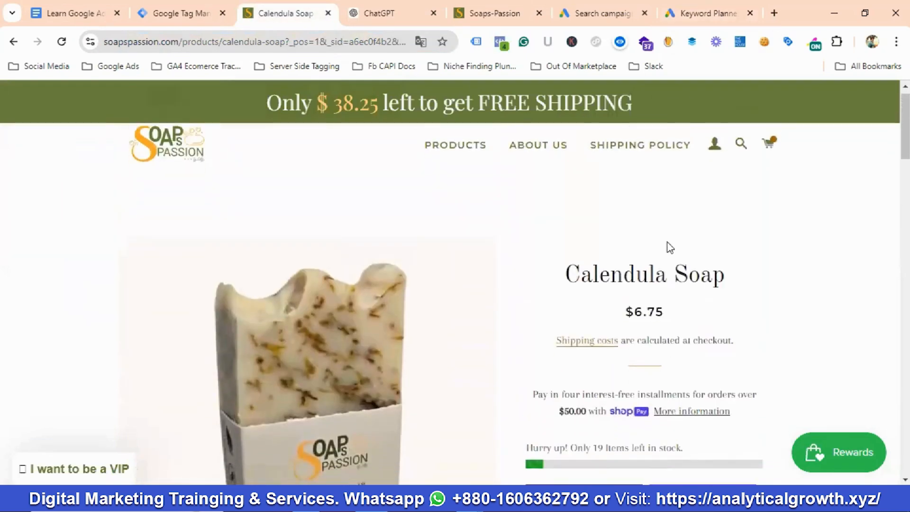
scroll(576, 191, "up", 1)
triple_click(602, 215)
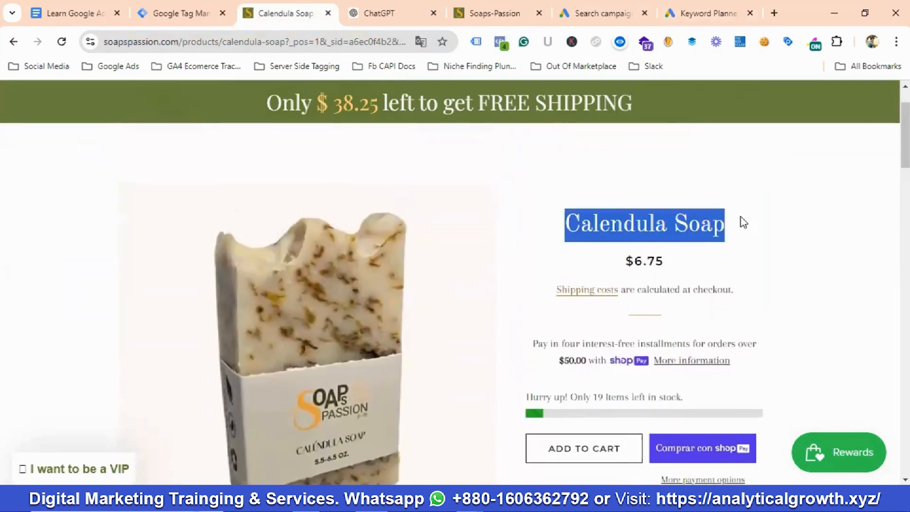
right_click(687, 219)
left_click(735, 240)
Add the copied product title Calendula Soap as the first seed keyword in Keyword Planner
left_click(590, 14)
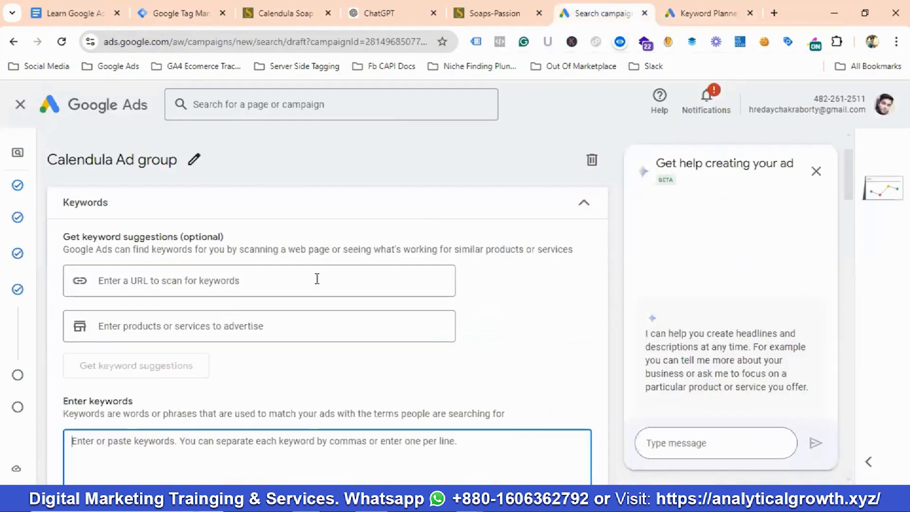
left_click(692, 13)
left_click(338, 310)
key("ctrl+v")
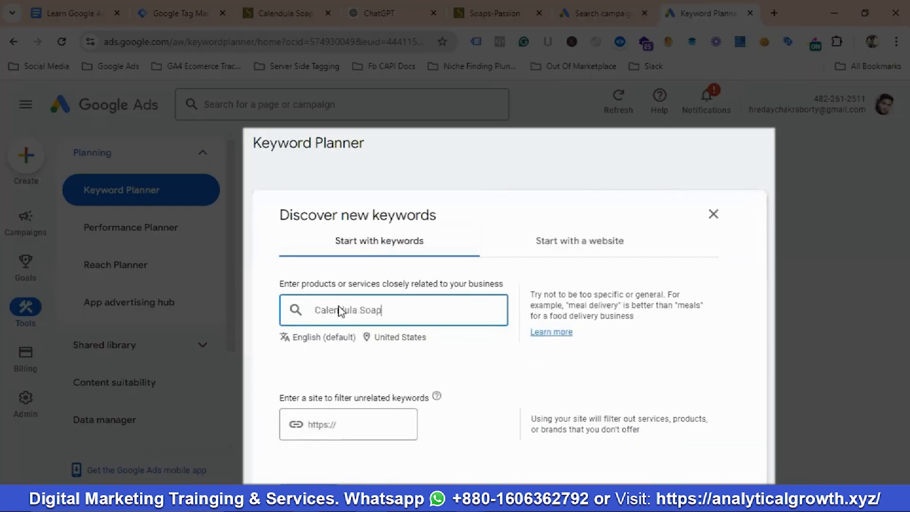
key("Return")
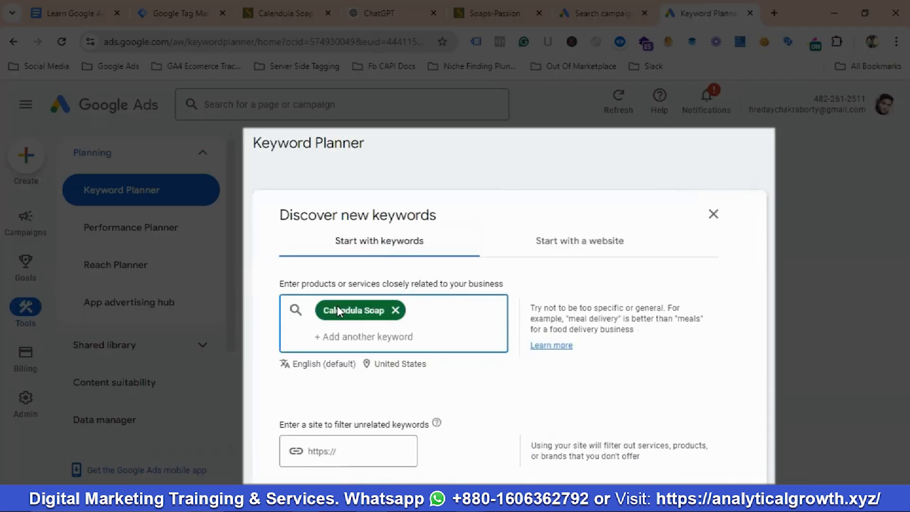
Replace the United States with the Puerto Rico region as the keyword research location and save it
left_click(389, 364)
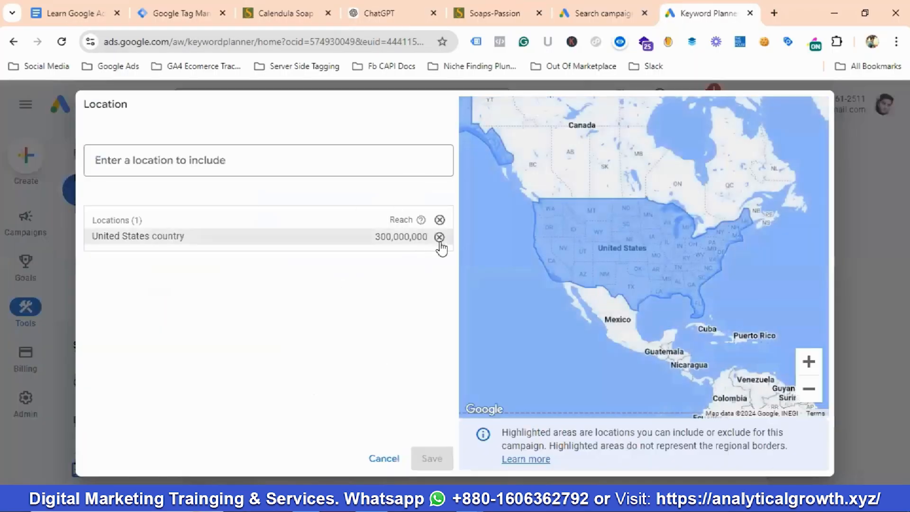
left_click(439, 236)
left_click(224, 153)
type("P")
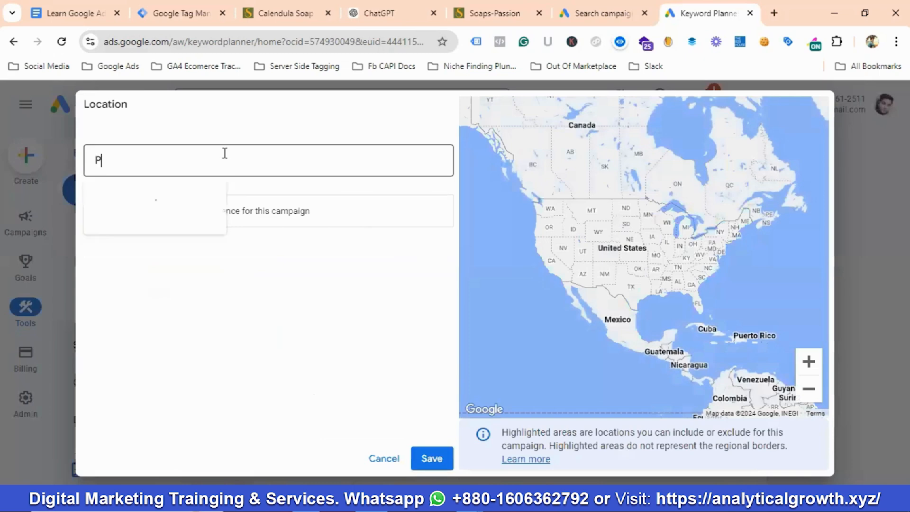
type("uerto")
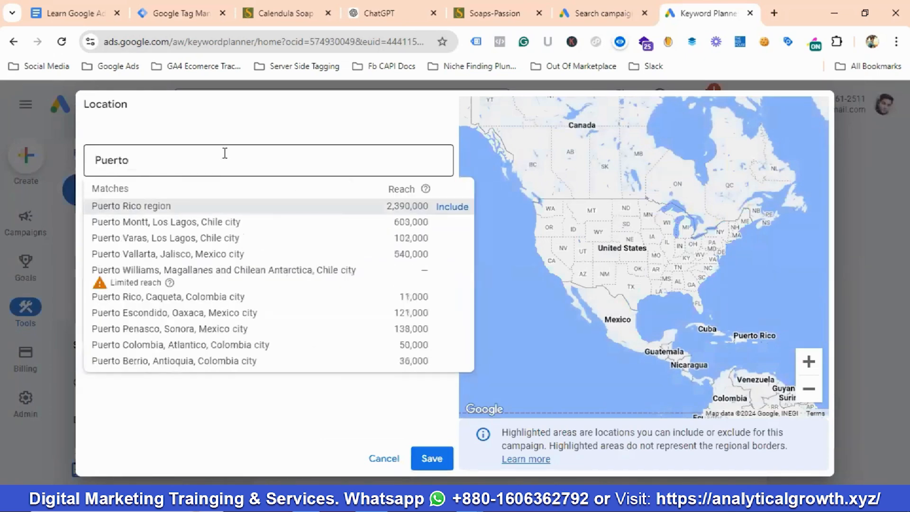
left_click(452, 207)
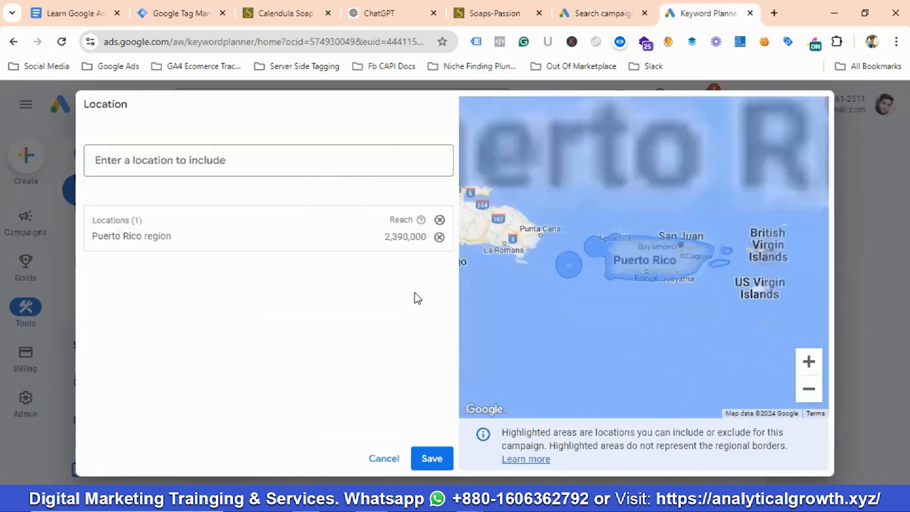
left_click(430, 457)
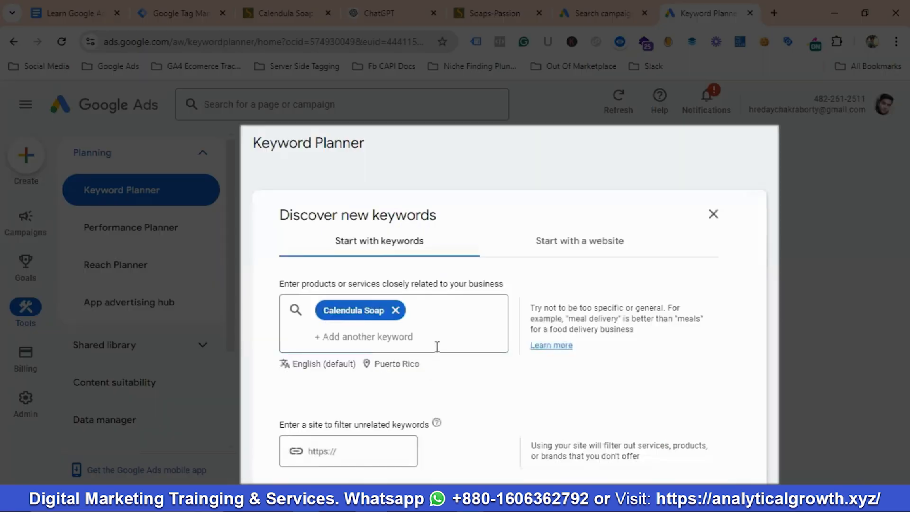
Read the Calendula Soap product description for skin problems and benefits that can serve as keyword ideas
left_click(347, 340)
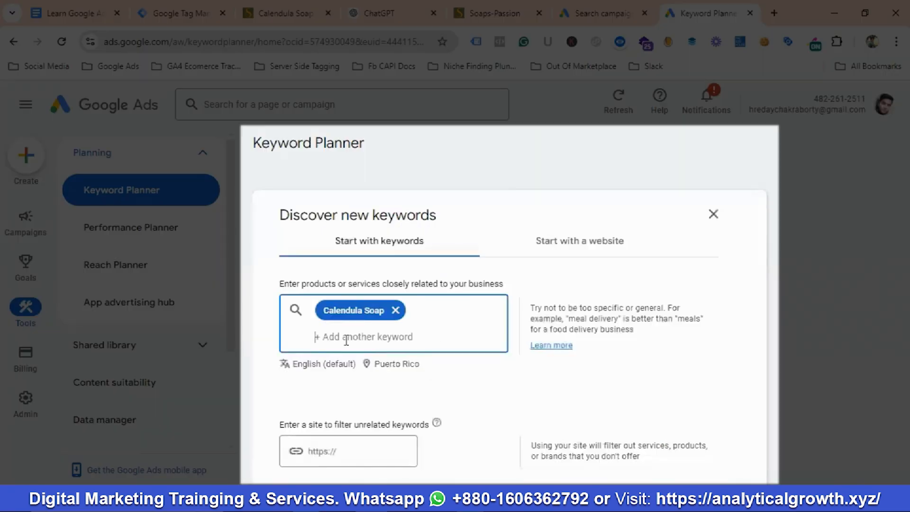
left_click(297, 13)
scroll(556, 321, "down", 5)
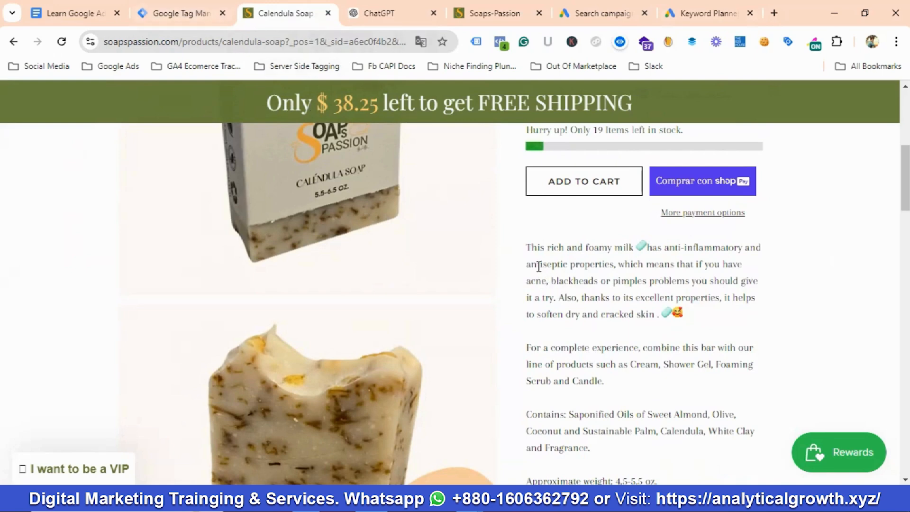
Reuse the Calendula Soap seed keyword text in Keyword Planner to add Calendula Soap for acne as another keyword
left_click(705, 13)
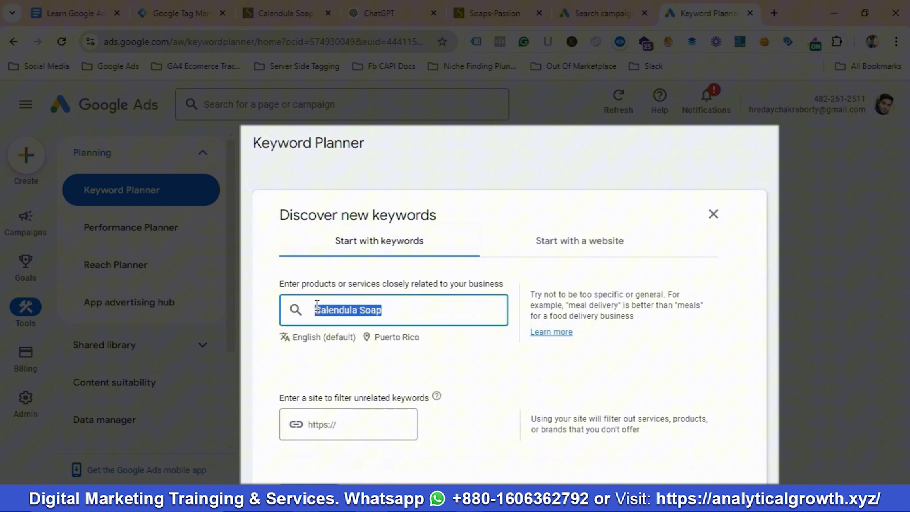
left_click(399, 313)
key("Return")
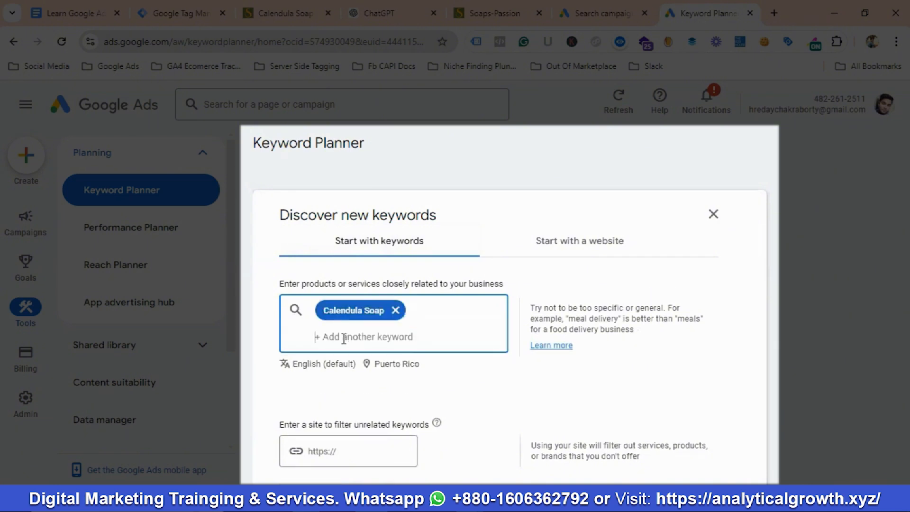
type("Calendula Soap")
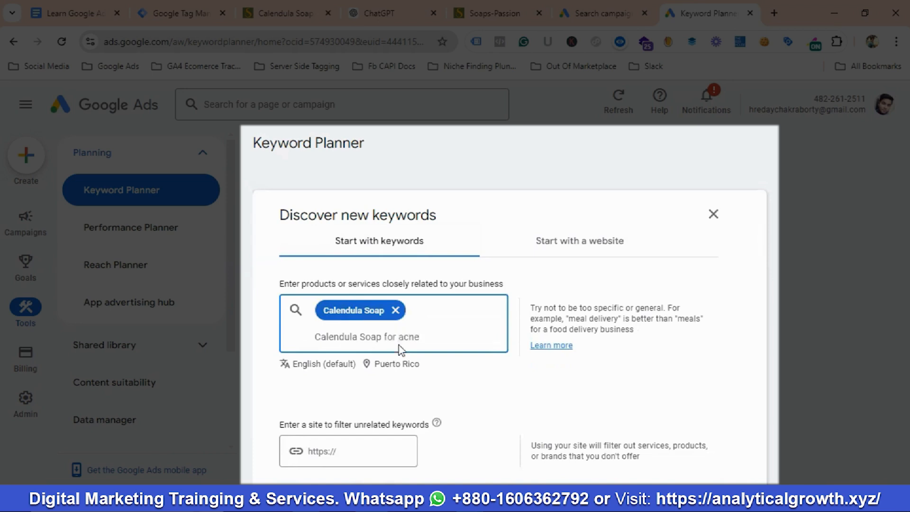
type("for acne")
key("Return")
Add the seed keywords Calendula Soap bladheads and Calendula Soap for pimples
type("Calendula Soap")
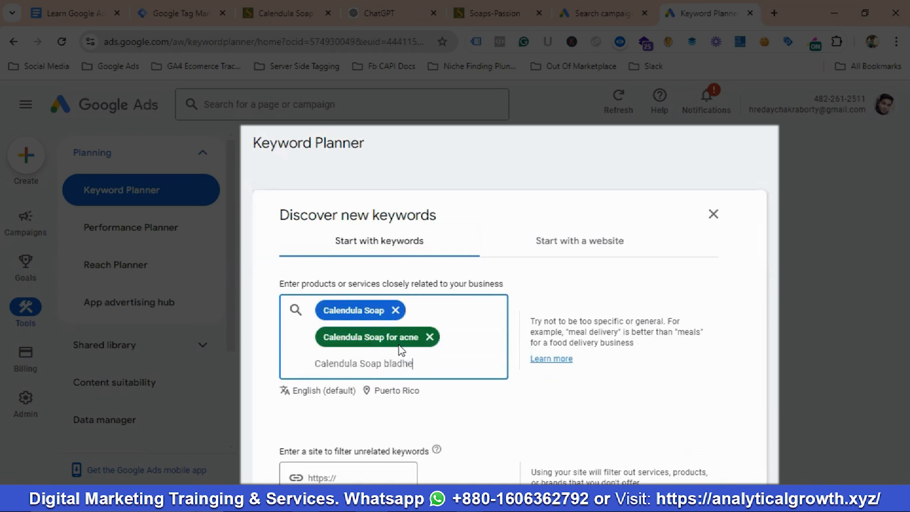
key("Return")
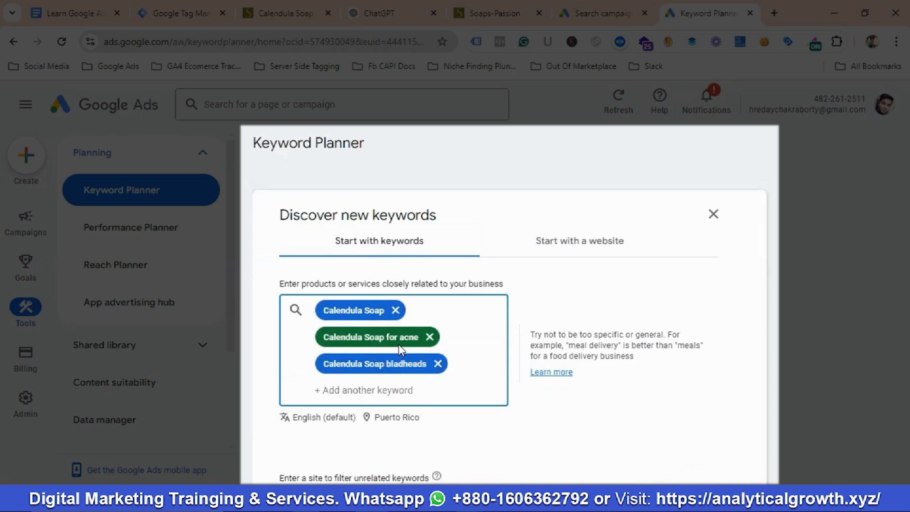
type("Calendula Soap")
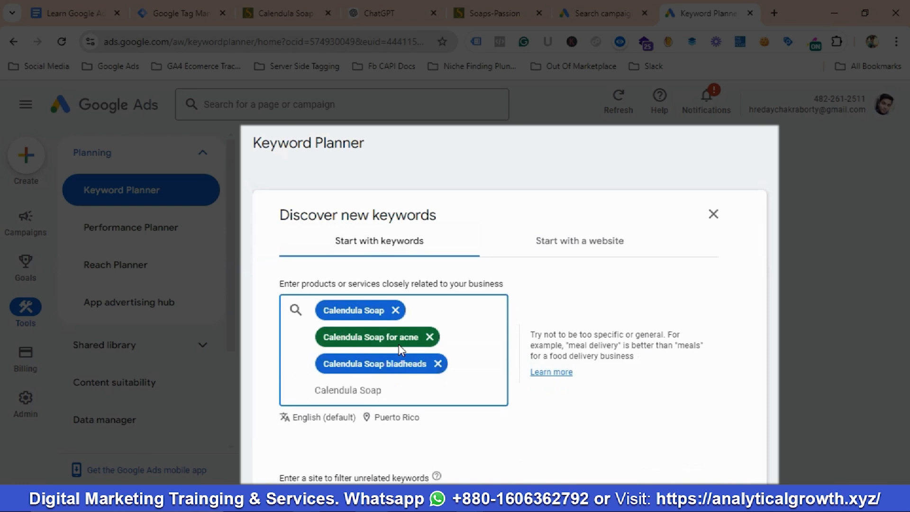
type("for pimples")
key("Return")
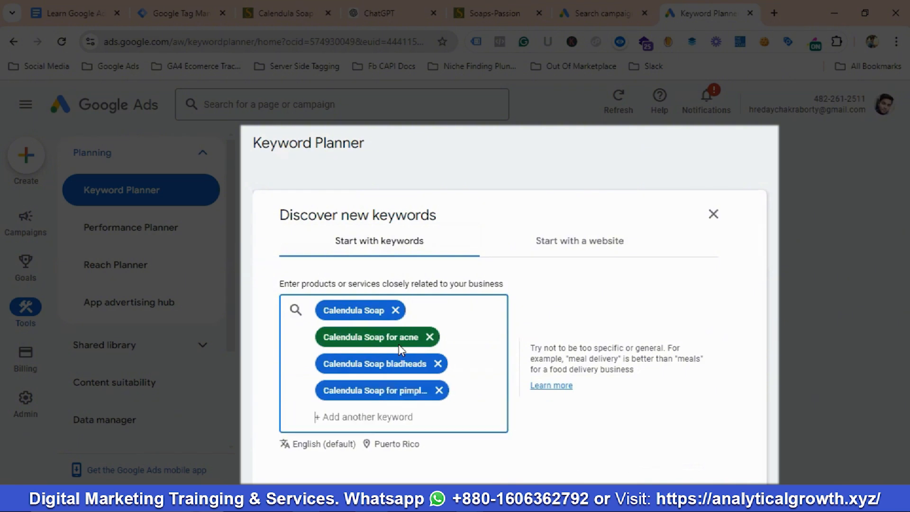
Add natural Calendula Soaps as a further seed keyword and check the end of the keyword list
type("natu")
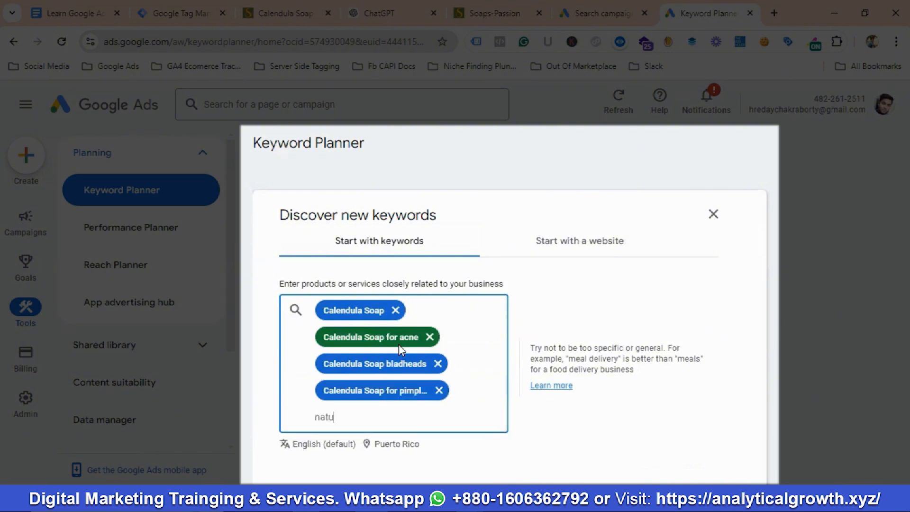
type("ral Calendula Soap")
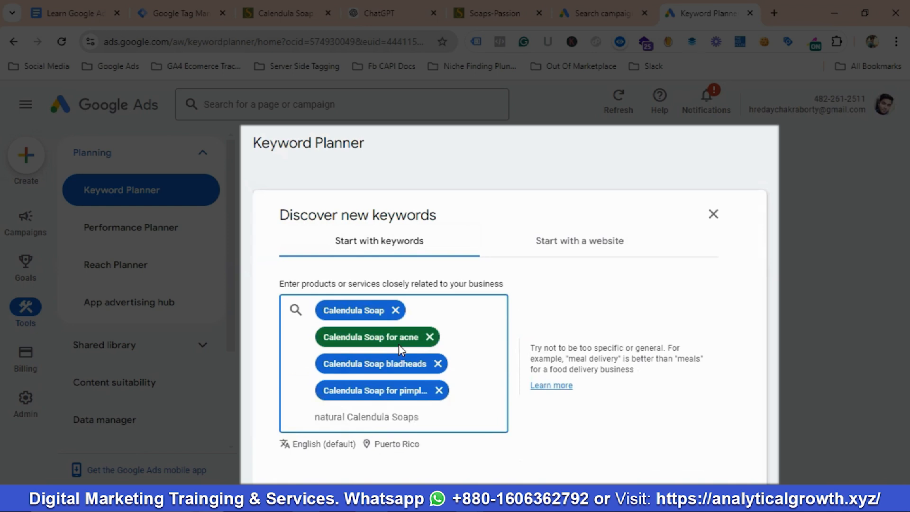
type("s")
key("Return")
scroll(399, 341, "down", 4)
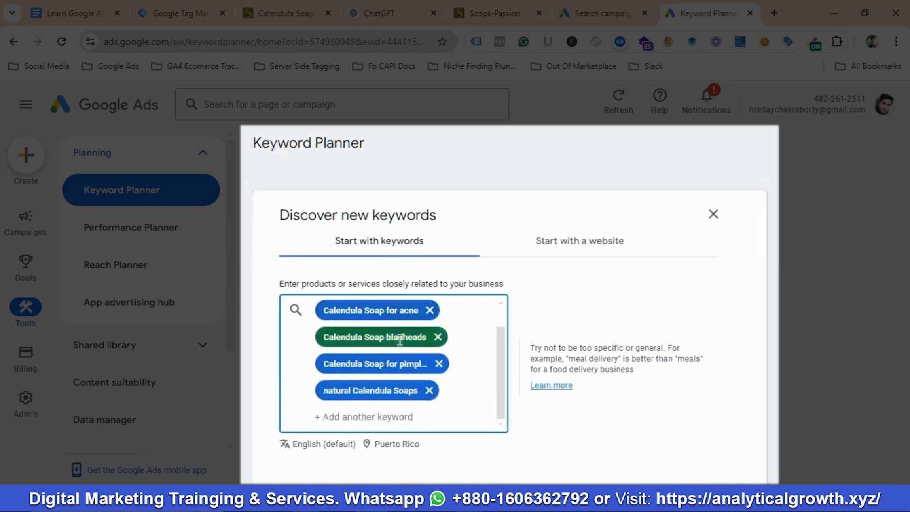
Get keyword ideas for the entered Calendula Soap seed keywords and dismiss the notice about removed keywords
scroll(420, 291, "up", 1)
scroll(410, 371, "down", 3)
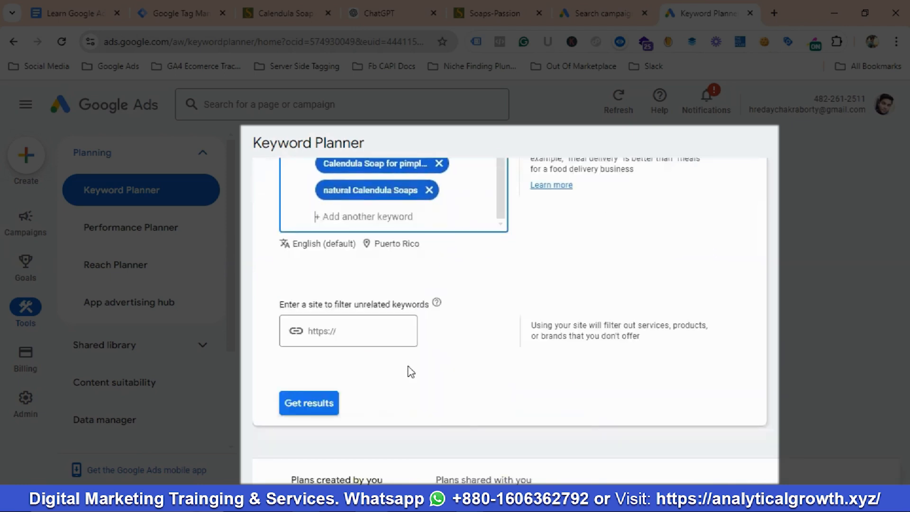
left_click(315, 403)
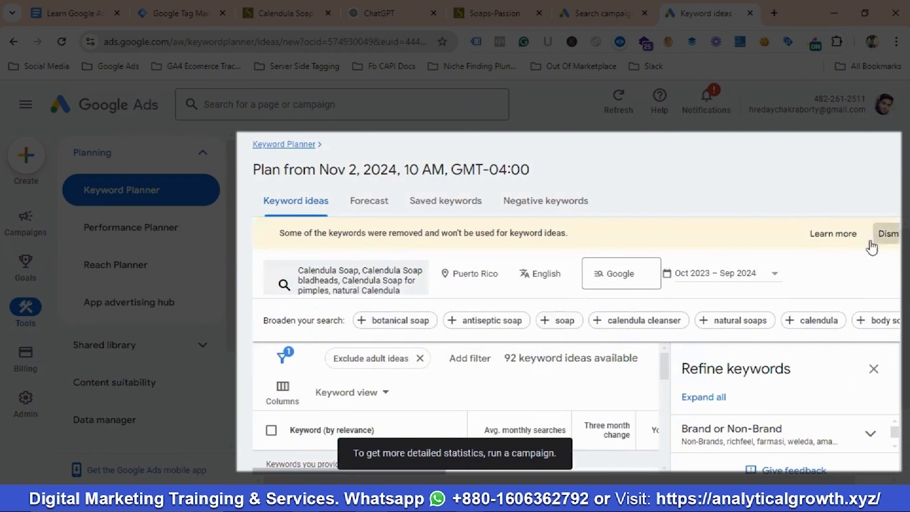
left_click(882, 233)
Select the keyword ideas calendula soap and calendula bar soap from the results list
scroll(397, 375, "down", 2)
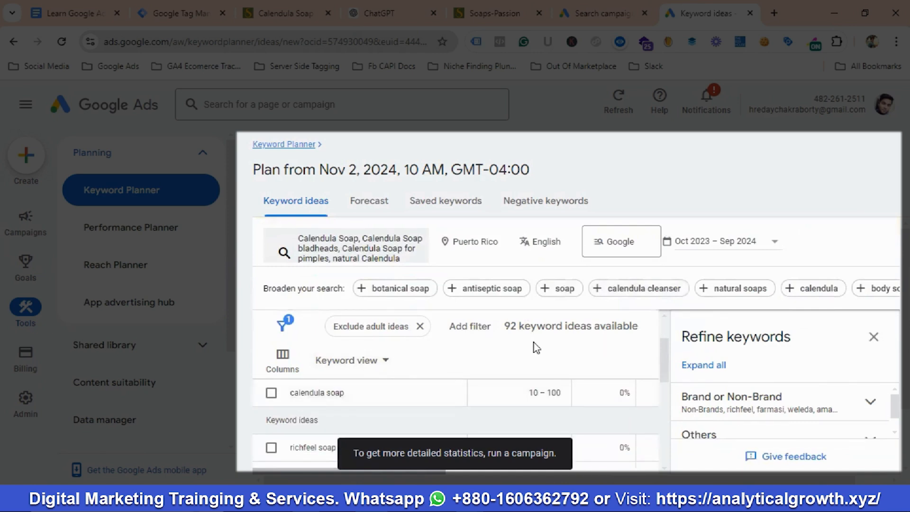
left_click(271, 392)
scroll(285, 399, "down", 2)
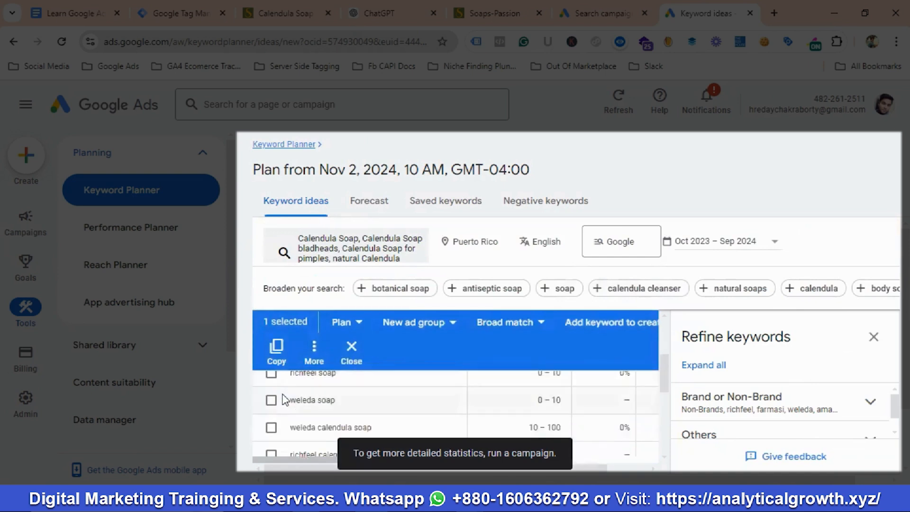
scroll(285, 399, "down", 2)
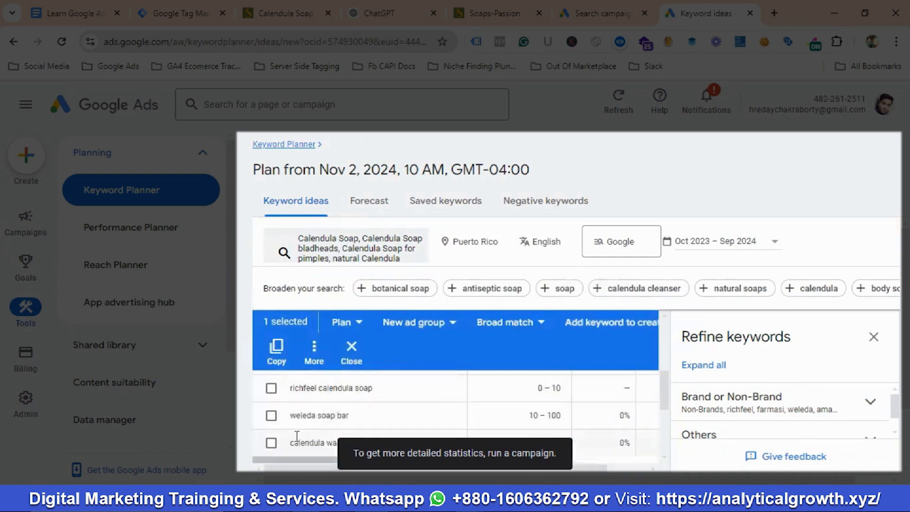
scroll(297, 435, "down", 2)
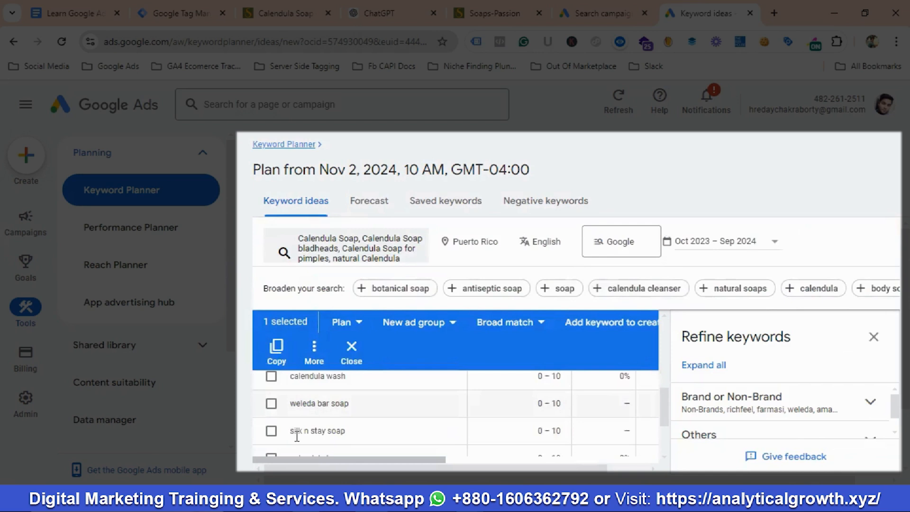
scroll(296, 435, "down", 2)
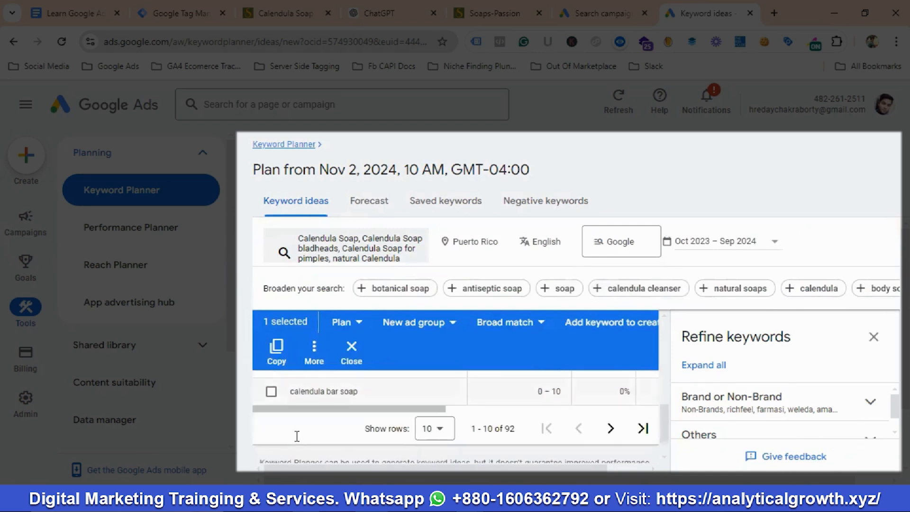
left_click(271, 391)
Show 100 rows of keyword ideas and select calendula cleansing bar and best calendula soap
left_click(434, 428)
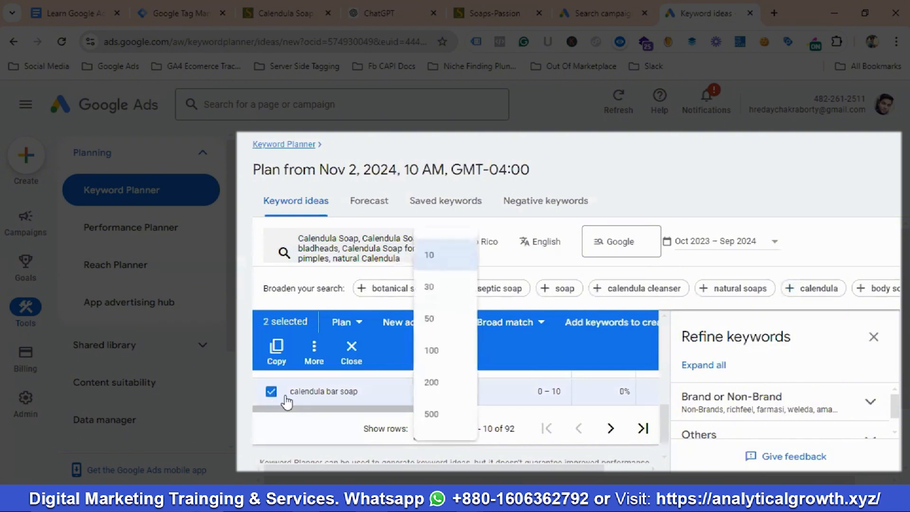
left_click(436, 354)
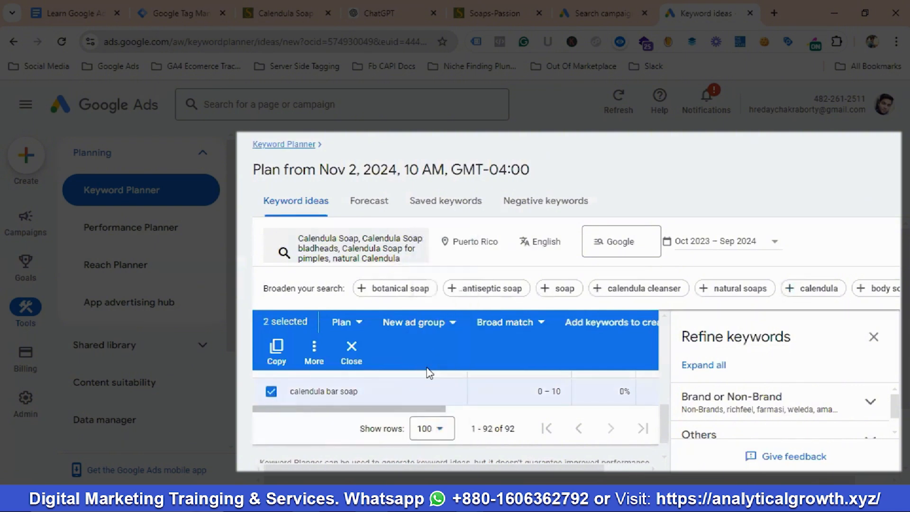
scroll(428, 379, "down", 2)
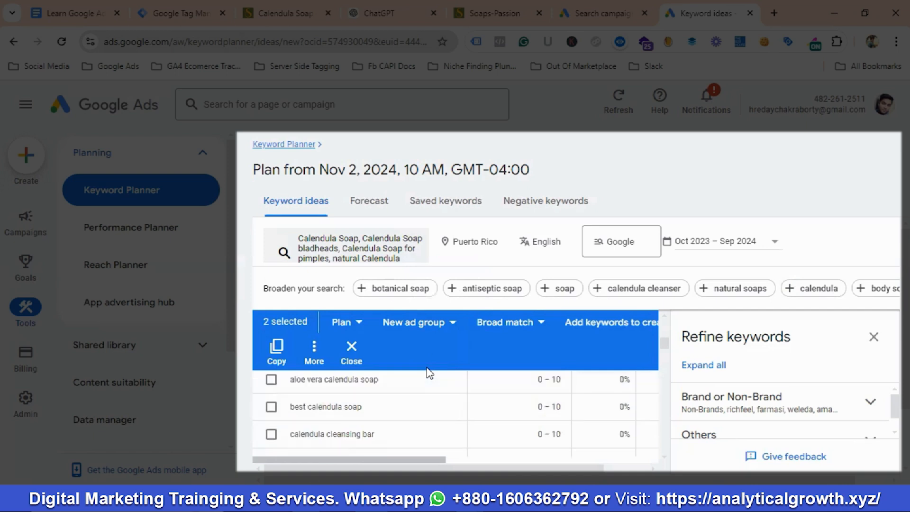
left_click(271, 434)
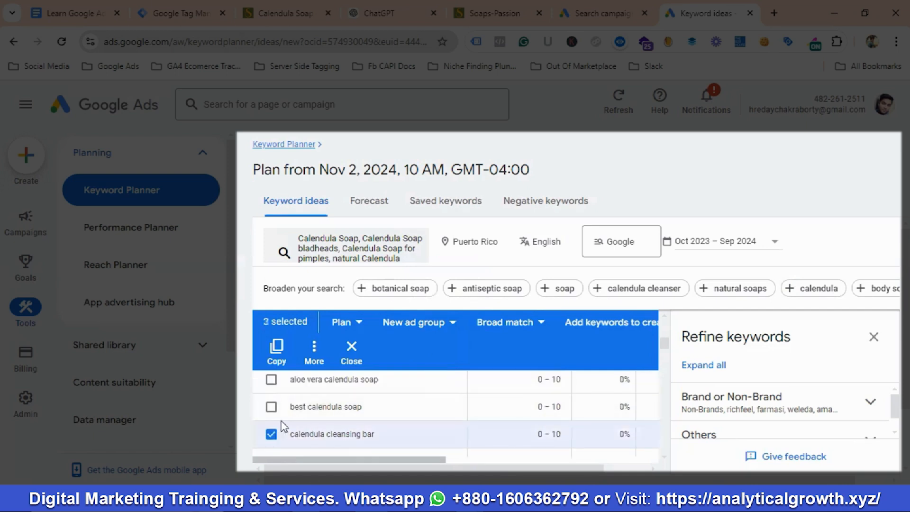
left_click(291, 408)
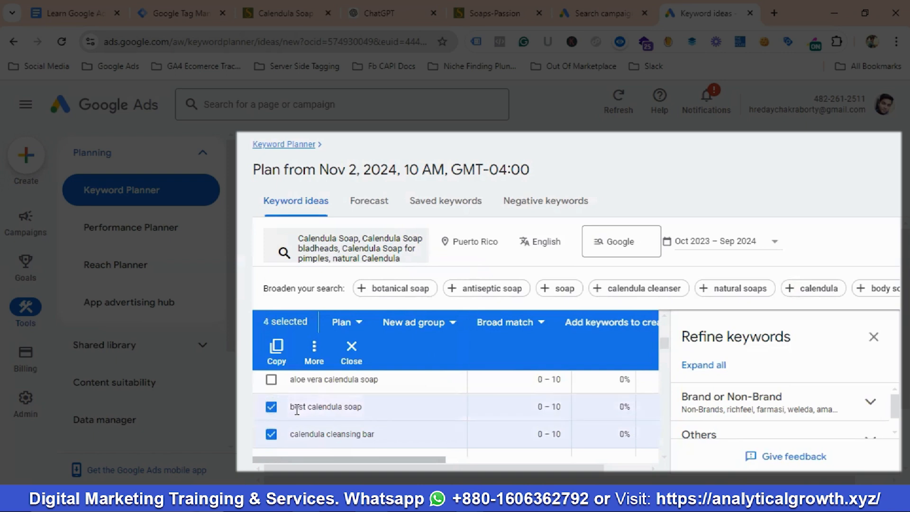
Add calendula face soap, calendula goat milk soap and calendula handmade essential oil soap to the selected keyword ideas
scroll(296, 410, "down", 2)
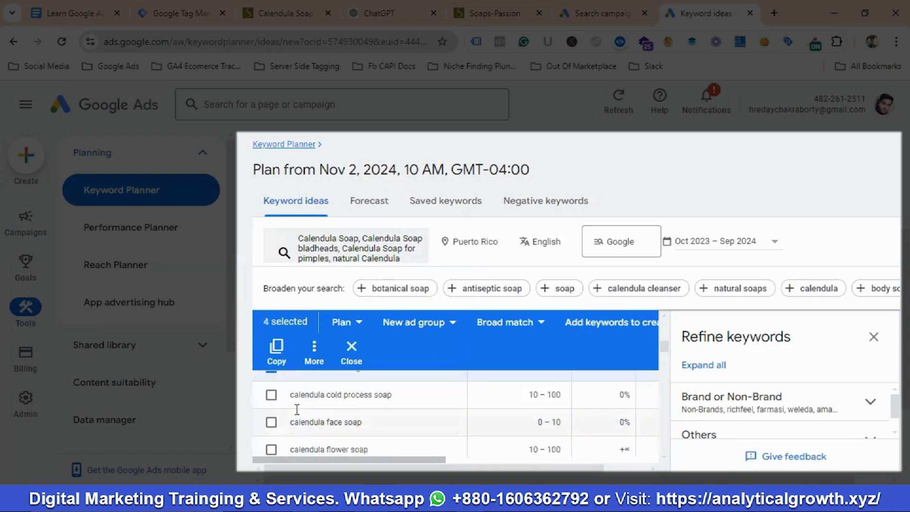
left_click(271, 422)
scroll(290, 427, "down", 2)
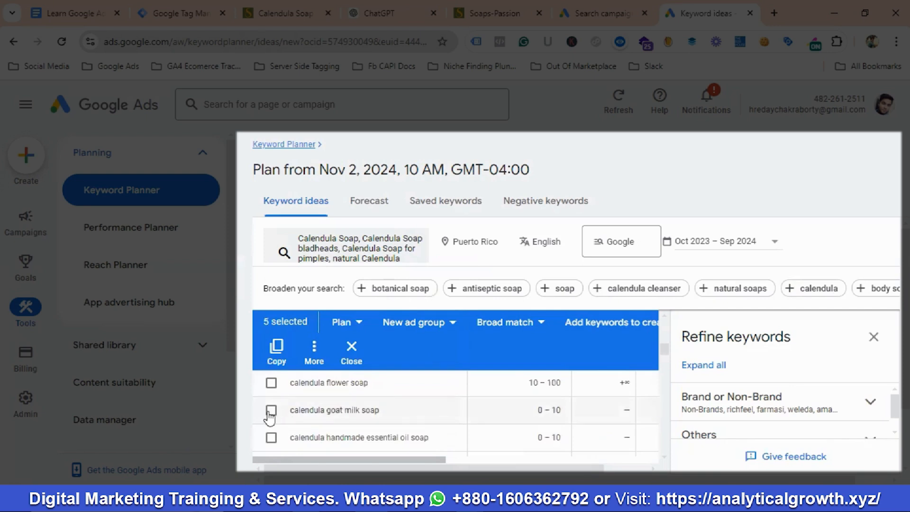
left_click(270, 410)
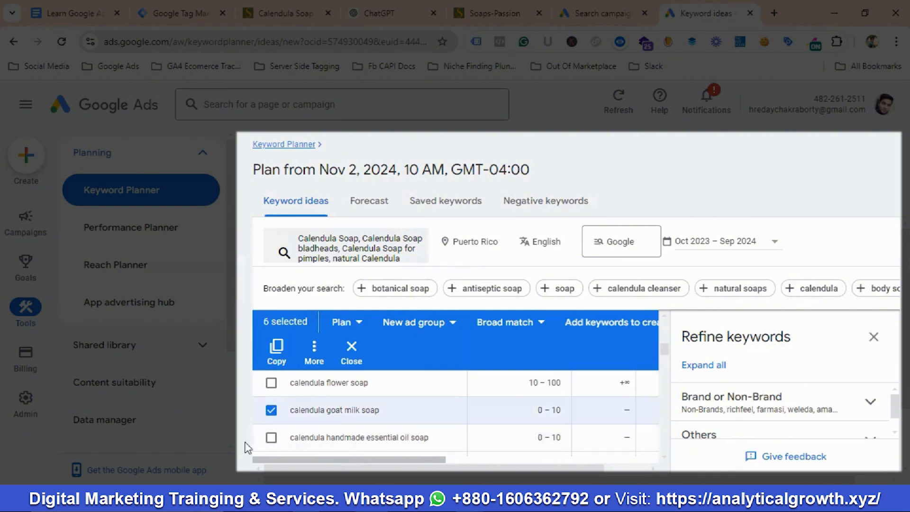
left_click(271, 439)
Also select the keyword ideas calendula oil soap, calendula petals in soap and calendula soap online
scroll(281, 444, "down", 2)
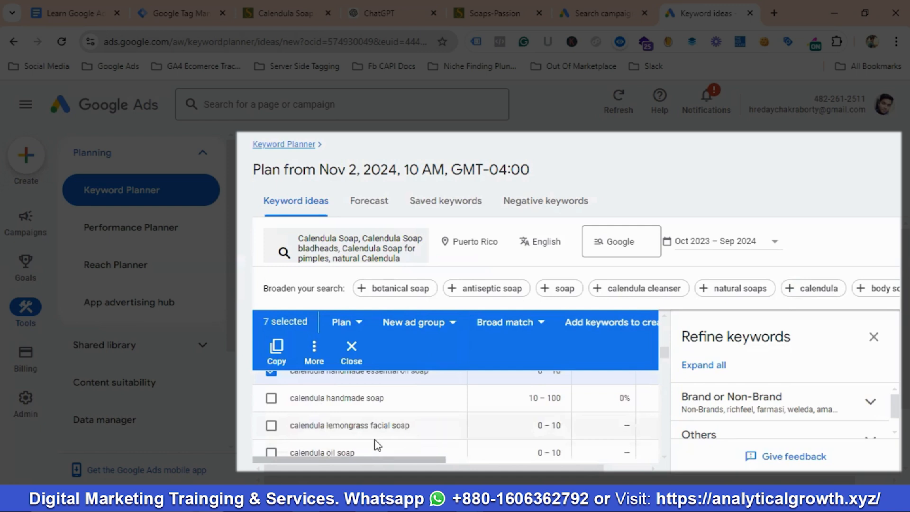
scroll(376, 443, "down", 2)
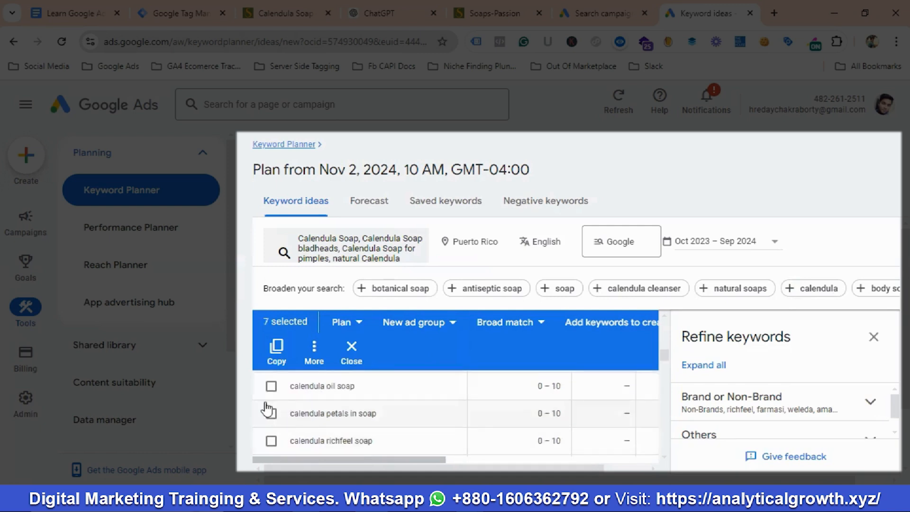
left_click(271, 387)
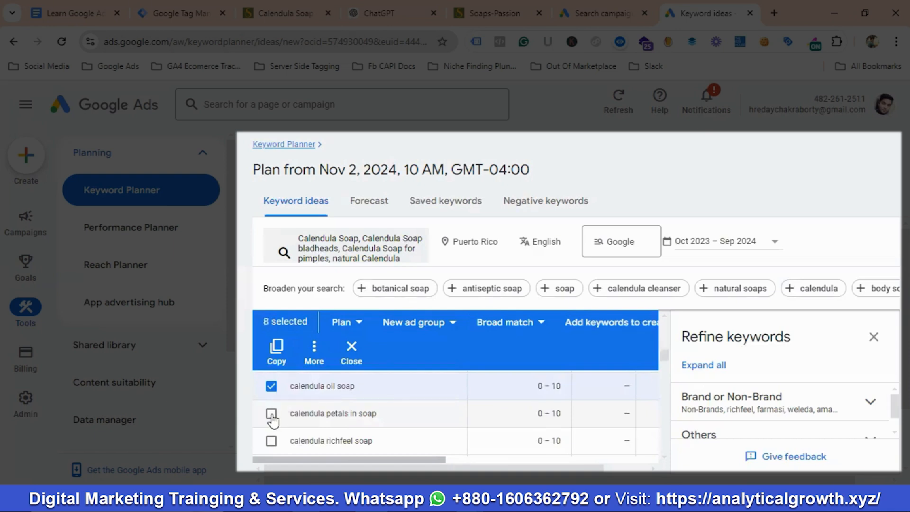
left_click(271, 414)
scroll(279, 419, "down", 2)
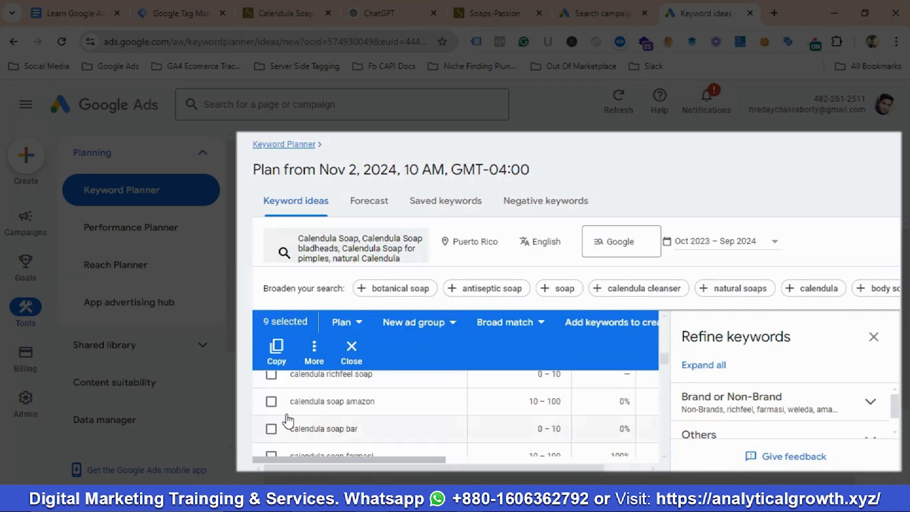
scroll(287, 419, "down", 3)
scroll(288, 420, "down", 2)
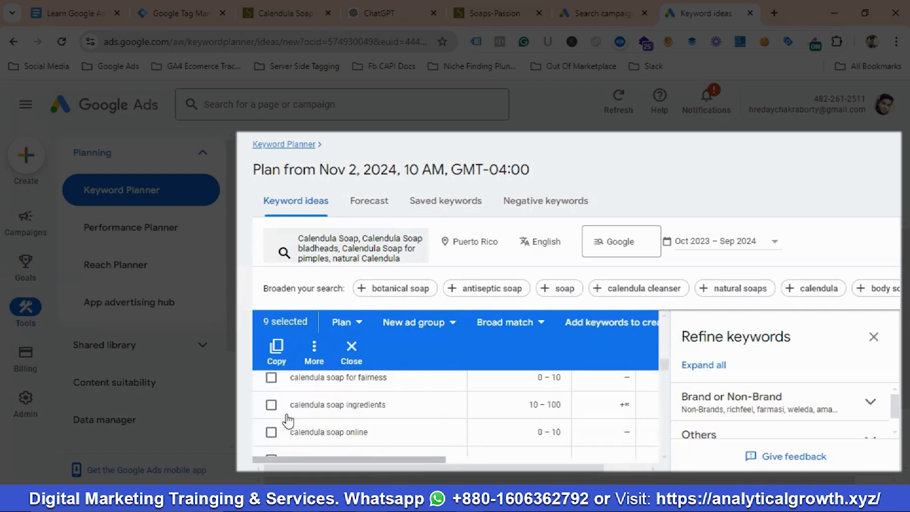
left_click(271, 432)
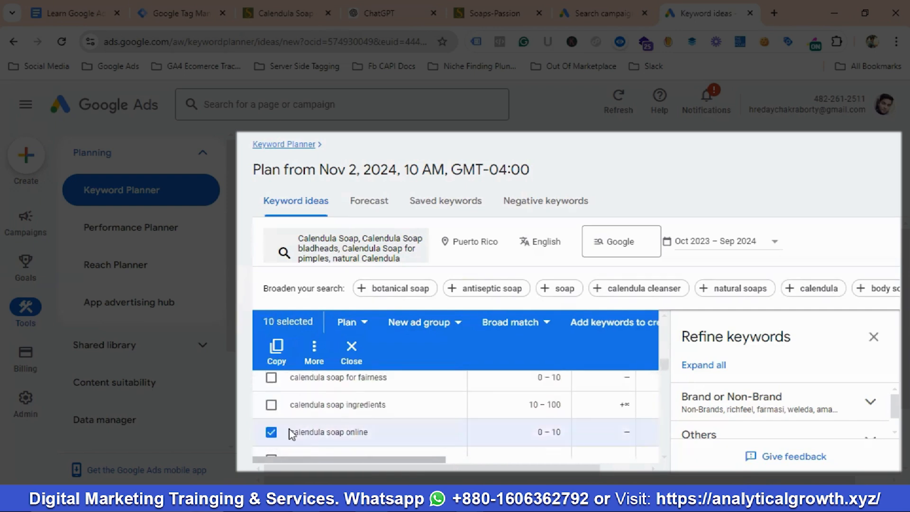
Review the remaining keyword ideas below calendula soap online for further relevant, non-branded terms
scroll(288, 432, "down", 3)
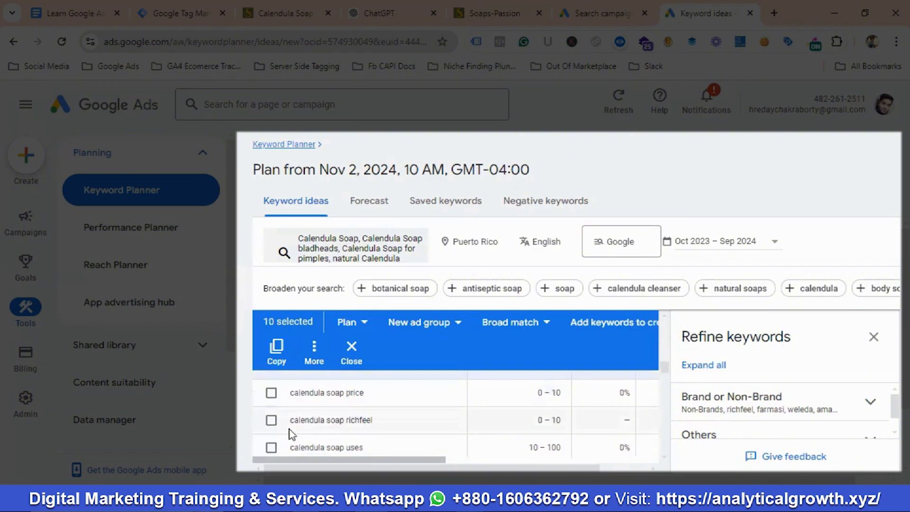
scroll(291, 433, "down", 2)
scroll(292, 434, "down", 3)
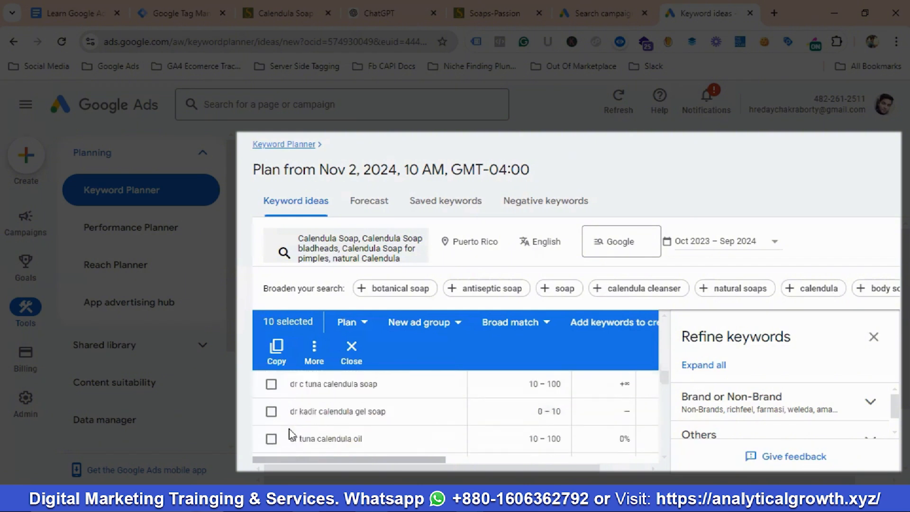
scroll(292, 435, "down", 3)
scroll(292, 435, "down", 2)
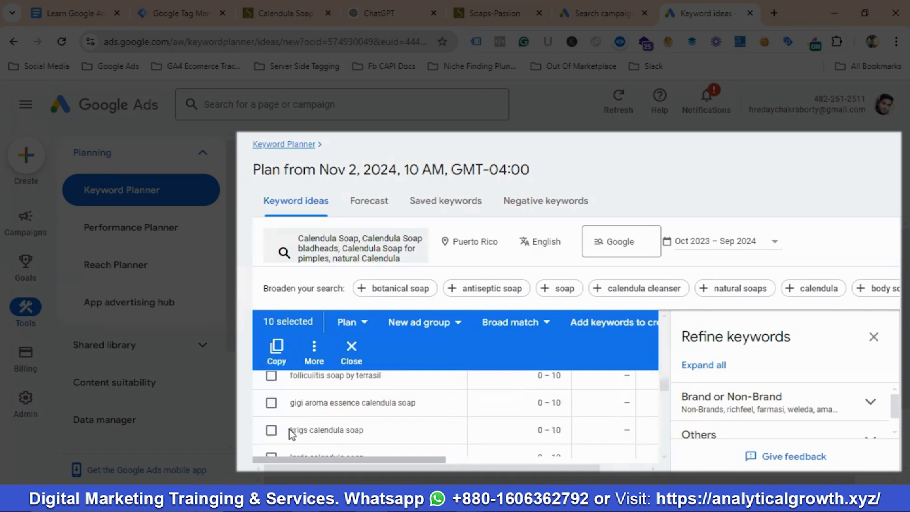
scroll(292, 435, "down", 4)
scroll(292, 434, "down", 4)
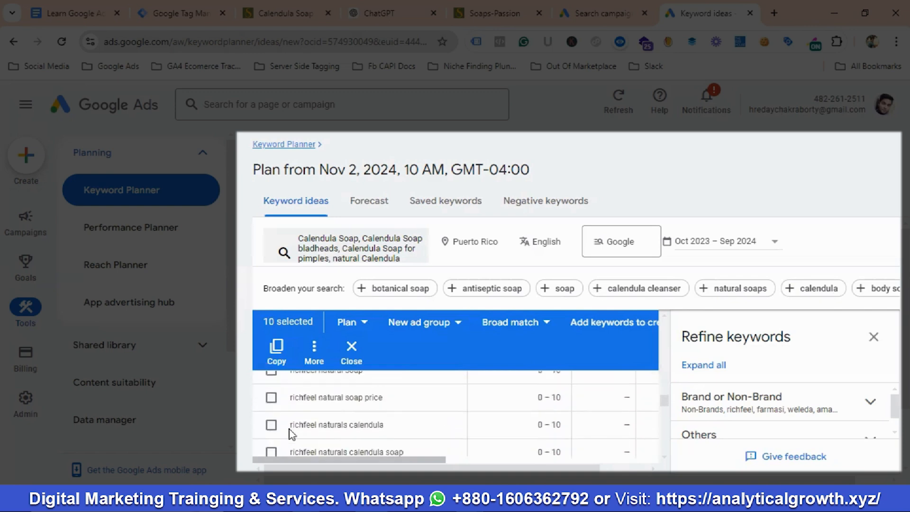
scroll(291, 434, "down", 3)
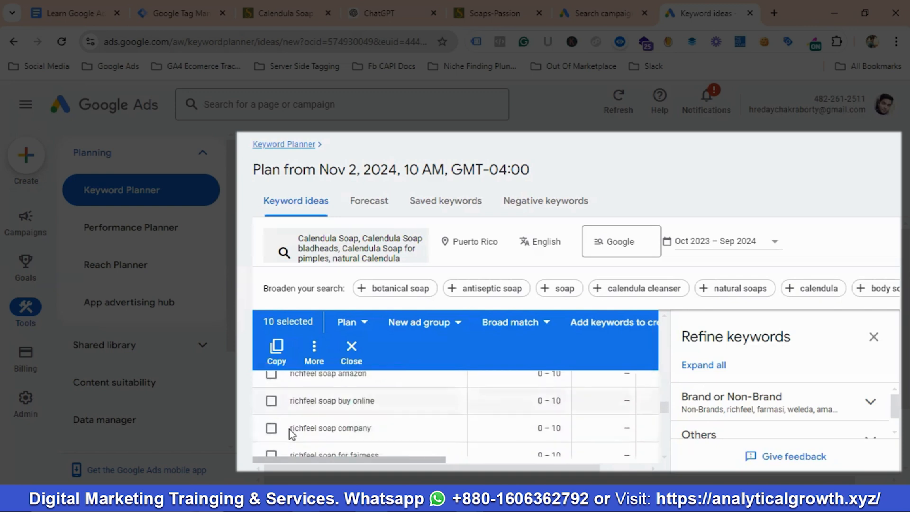
Copy the selected keyword ideas and return to the ad group's keyword entry area in the Search campaign draft
left_click(277, 353)
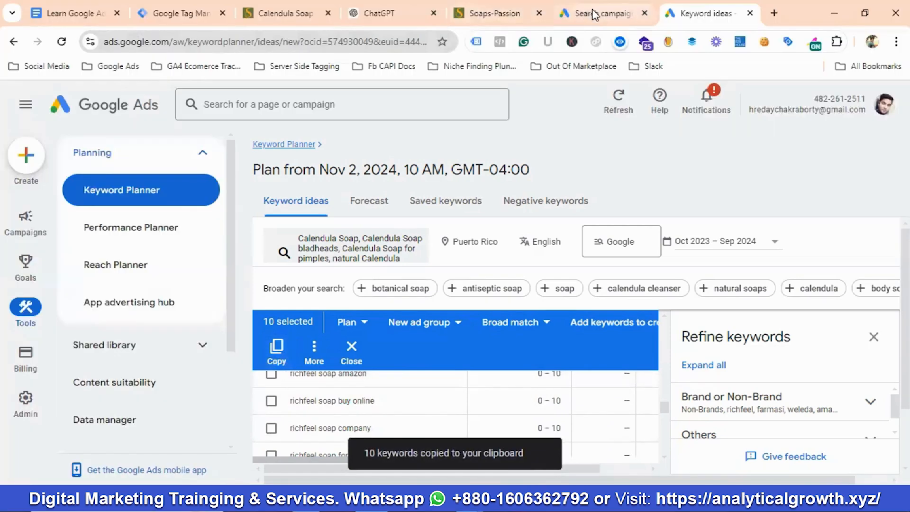
left_click(593, 10)
scroll(227, 308, "down", 1)
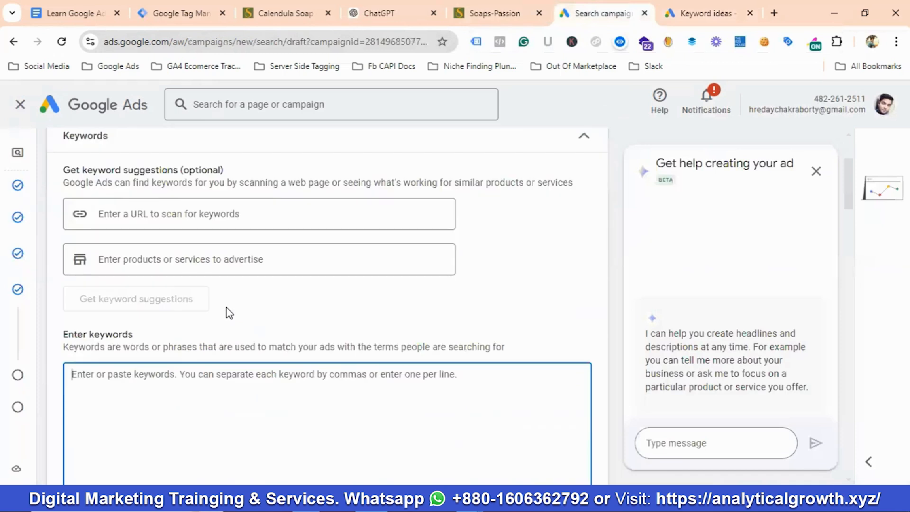
scroll(142, 345, "down", 2)
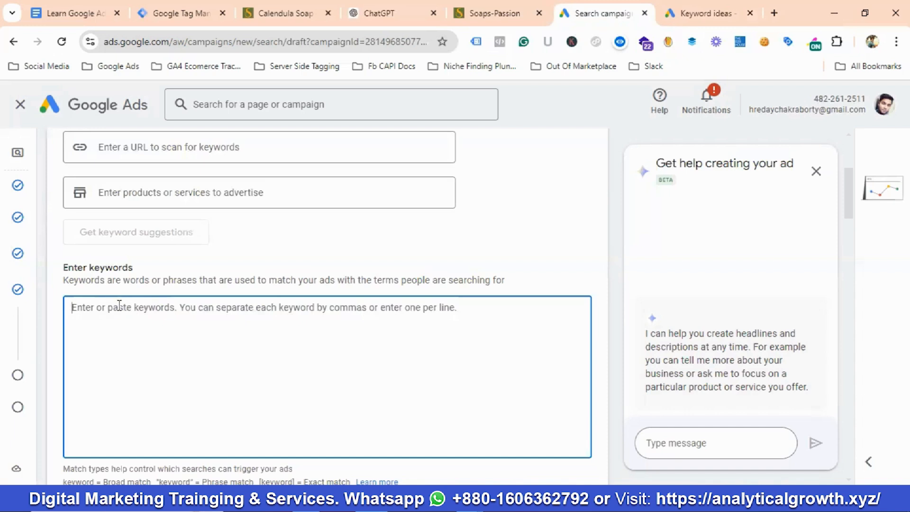
Search Google for "keywords wrapper" in a new browser tab and open the Google Keyword Wrapper site, keywordwrap.com
left_click(774, 13)
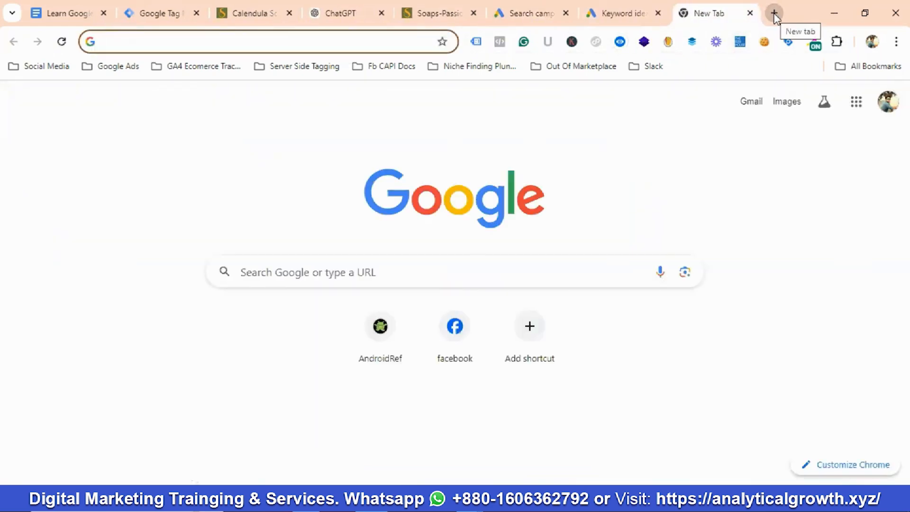
type("keywo")
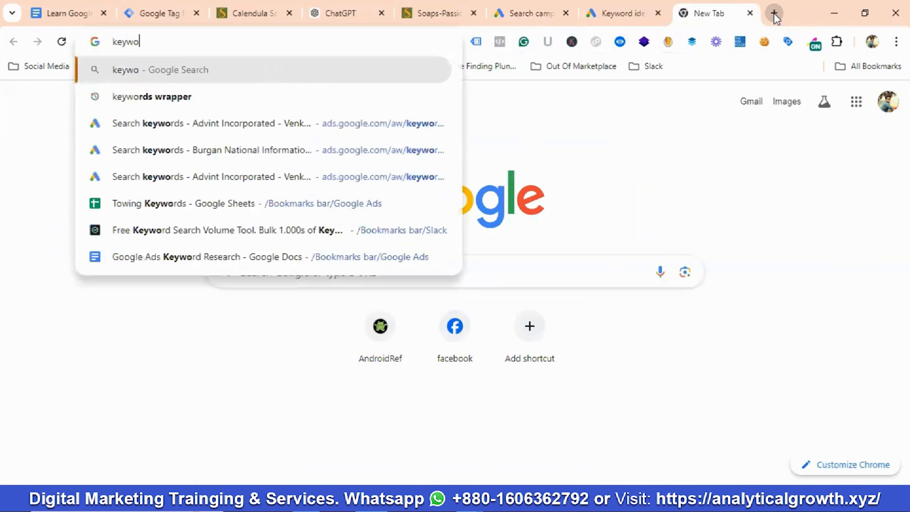
type("rds w")
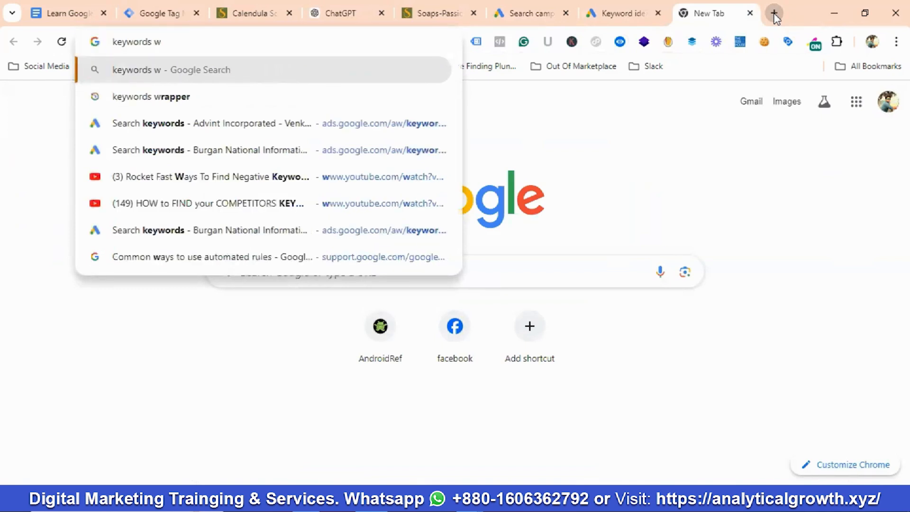
key("Down")
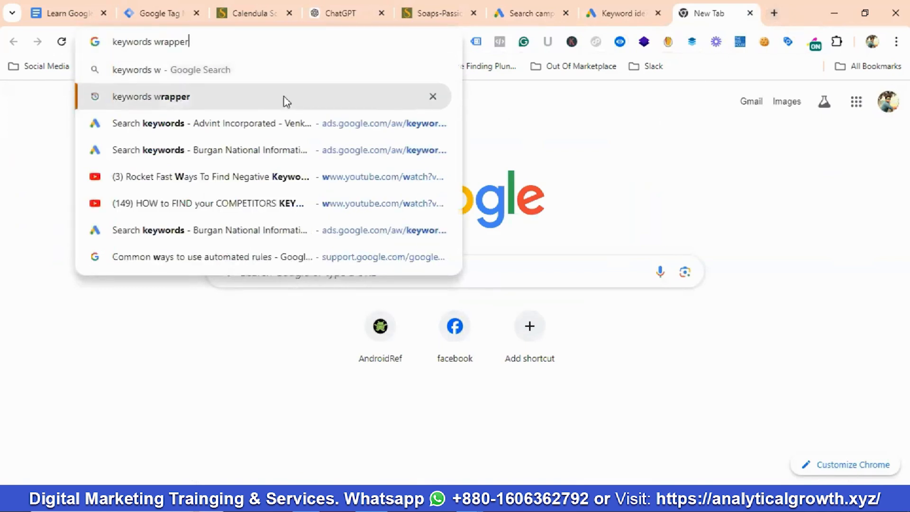
left_click(286, 96)
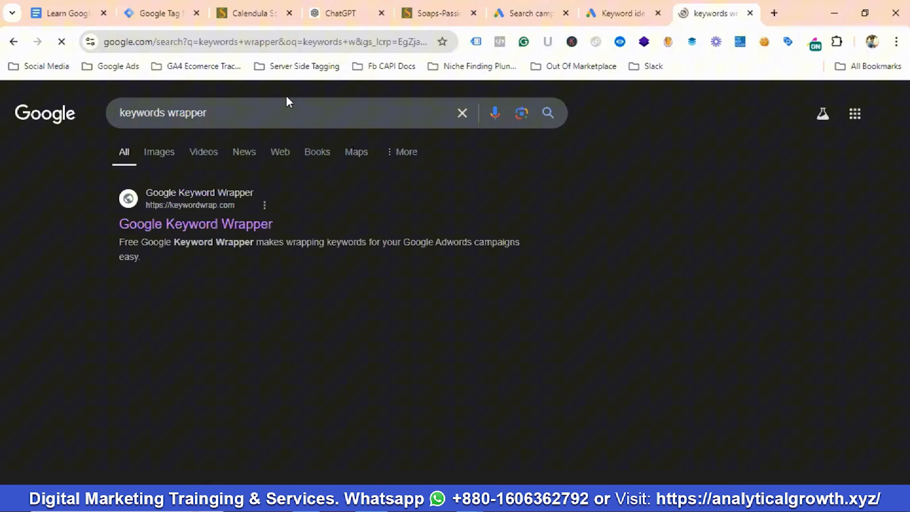
left_click(185, 224)
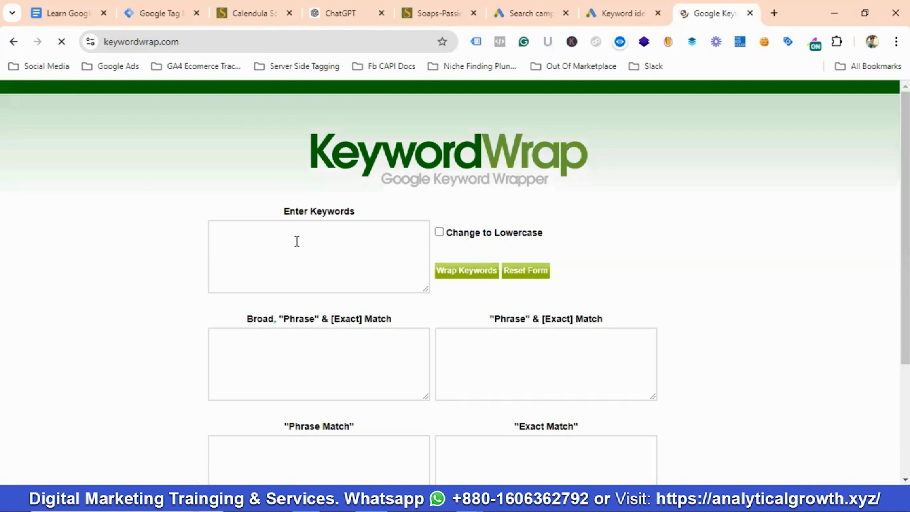
Paste the copied calendula keyword ideas into the Keyword Wrap form and wrap them into match types
left_click(299, 246)
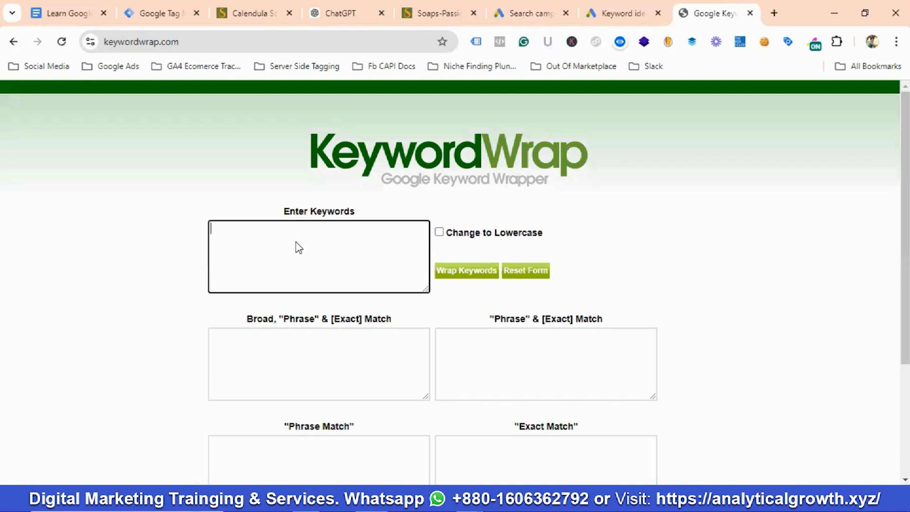
key("ctrl+v")
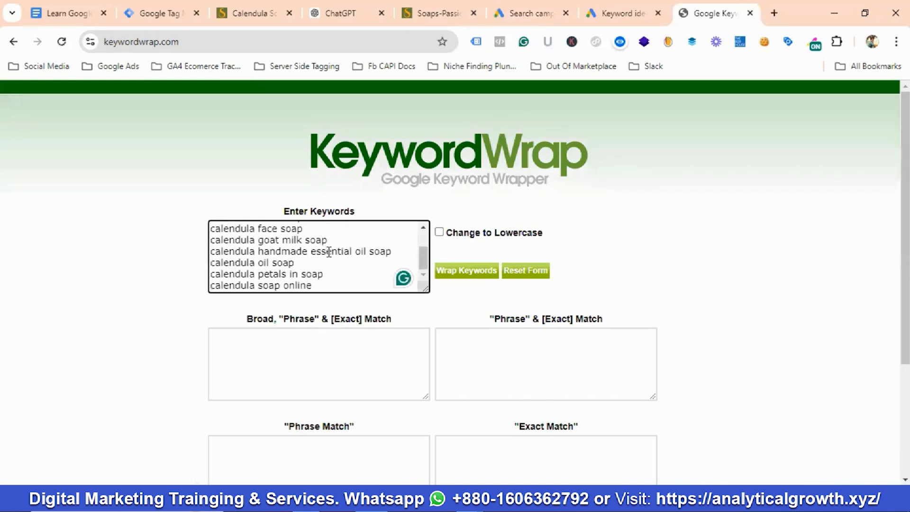
scroll(351, 266, "down", 1)
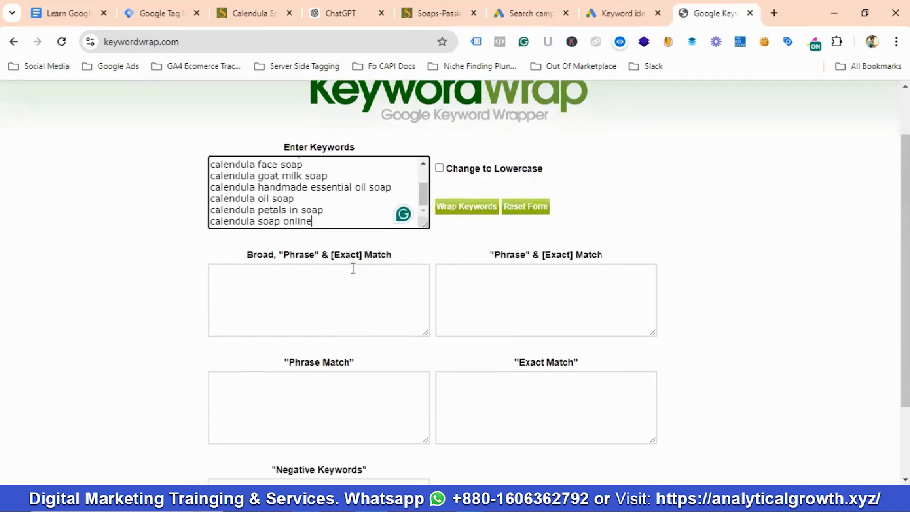
left_click(471, 207)
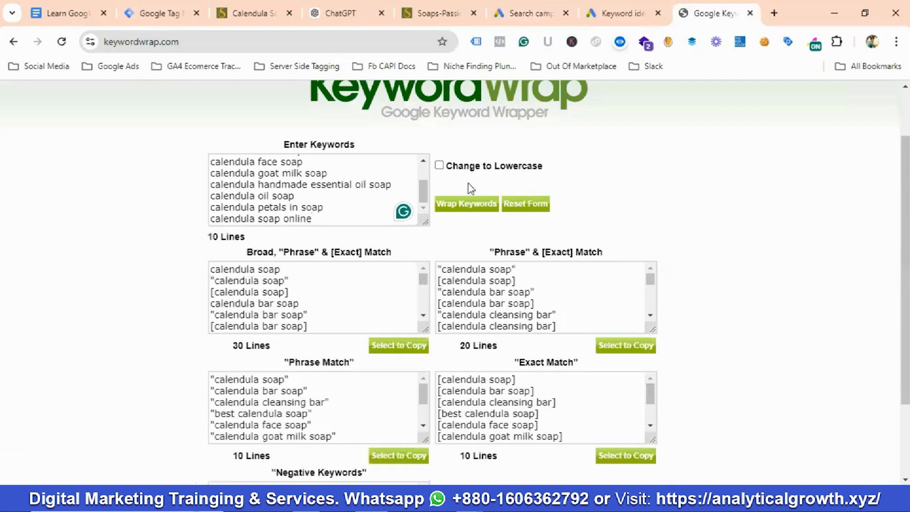
left_click(439, 165)
Copy the complete phrase match keyword list and paste it into the ad group's keyword entry area in the Search campaign draft
scroll(325, 243, "down", 2)
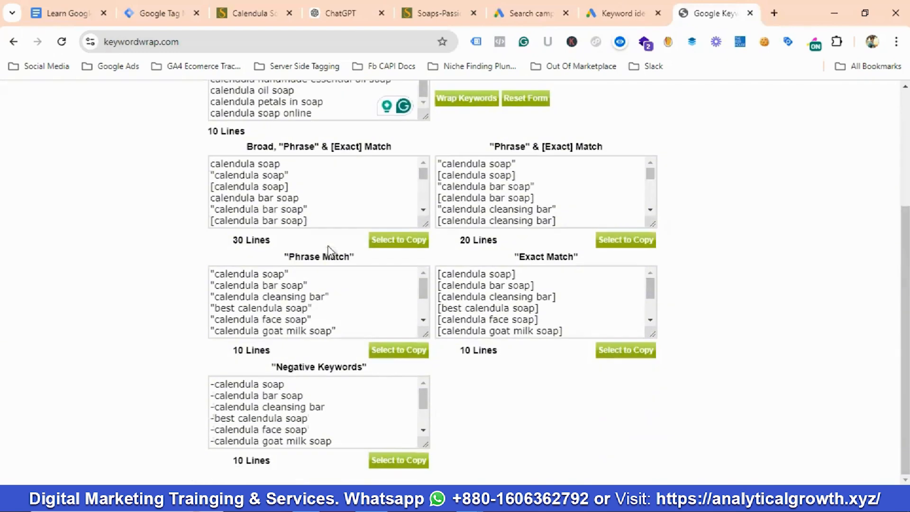
left_click(327, 298)
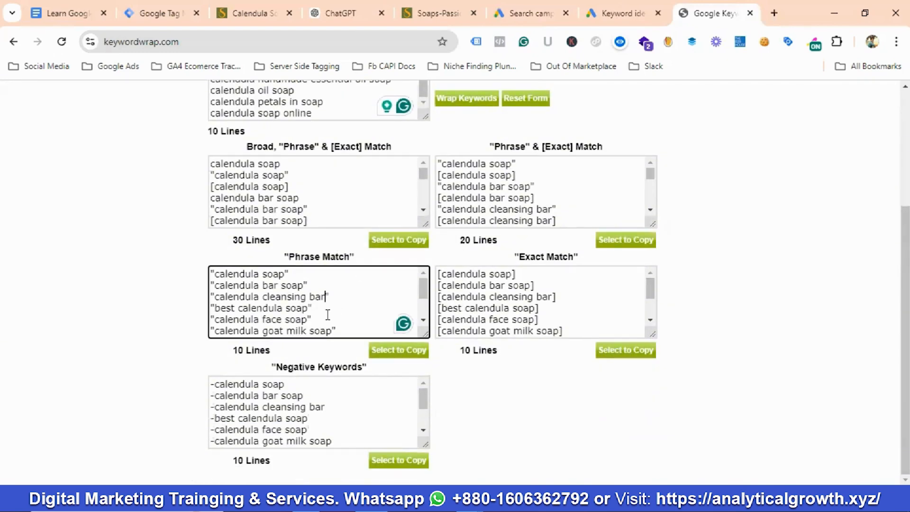
key("ctrl+a")
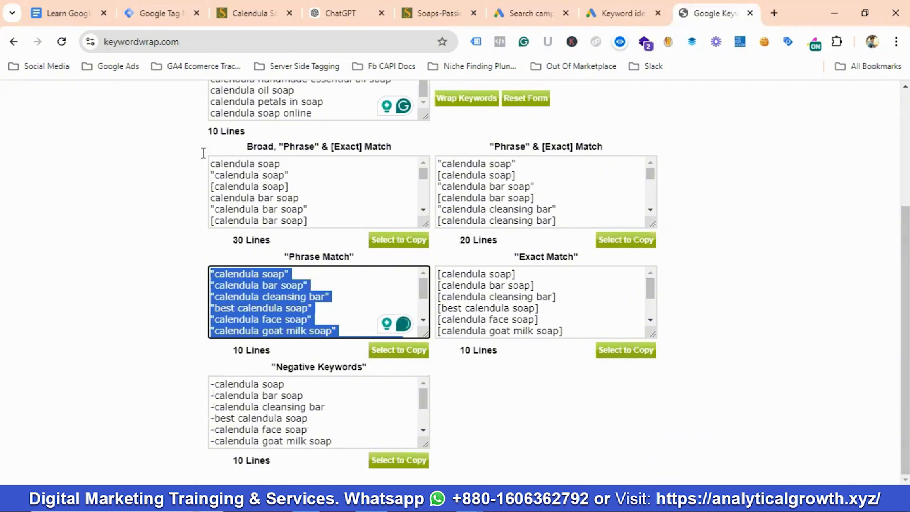
left_click(615, 14)
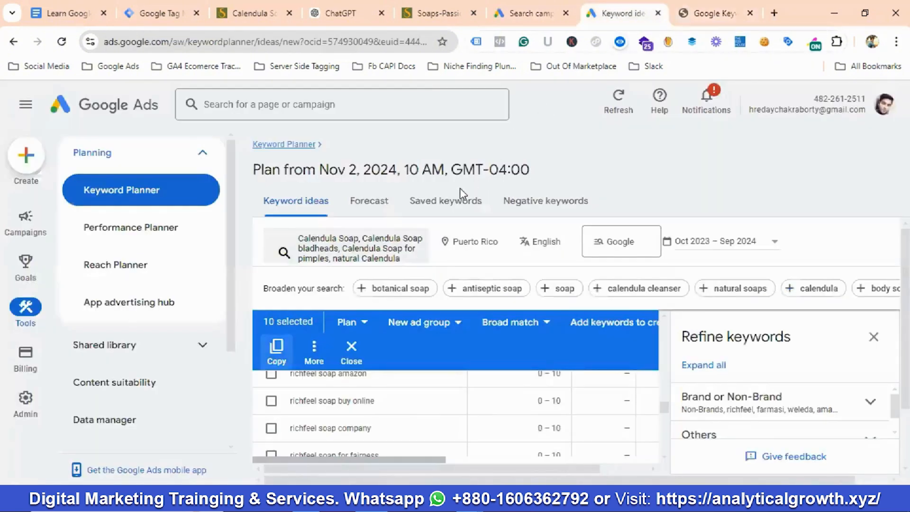
left_click(533, 13)
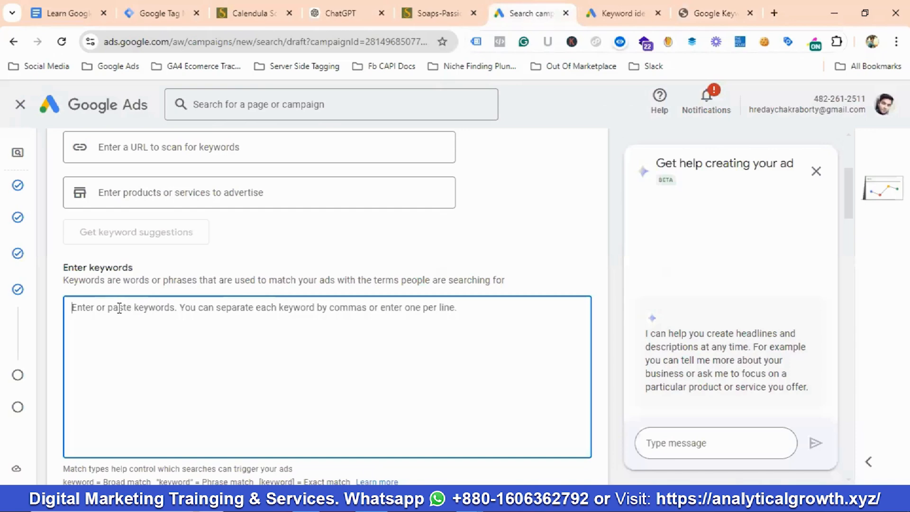
type("\"calendula soap\" \"calendula bar soap\" \"calendula cleansing bar\" \"best calendula soap\" \"calendula face soap\" \"calendula goat milk soap\" \"calendula handmade essential oil soap\" \"calendula oil soap\" \"calendula petals in soap\" \"calendula soap online\"")
scroll(209, 347, "down", 1)
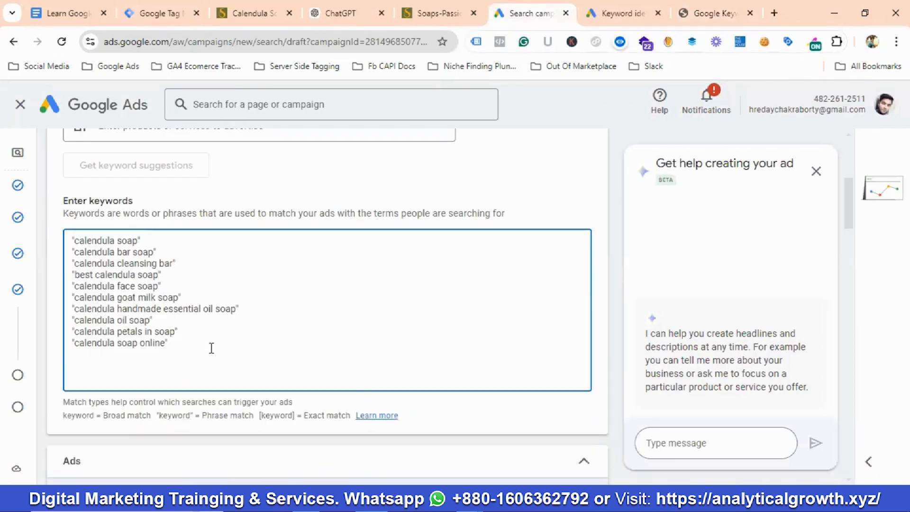
Look over the start of the campaign's Ads section and check the Learn Google Ads In One Video outline in Google Docs
scroll(198, 334, "down", 3)
scroll(148, 328, "down", 1)
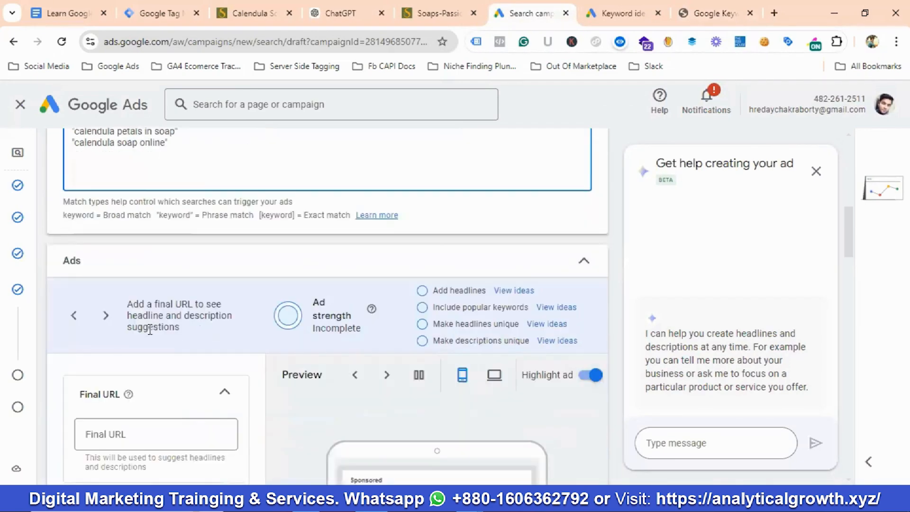
left_click(56, 6)
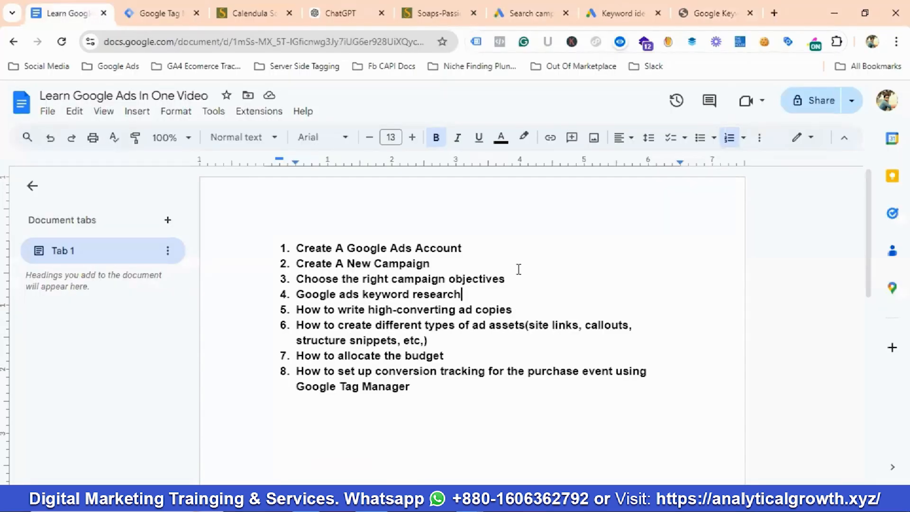
Copy the Calendula Soap product page's URL from the Soaps Passion site and paste it into a new ChatGPT message
left_click(353, 16)
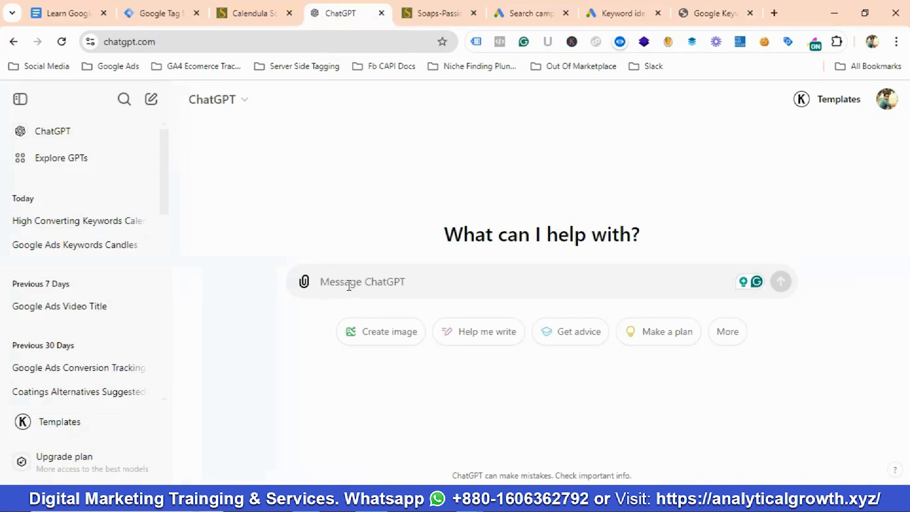
left_click(251, 13)
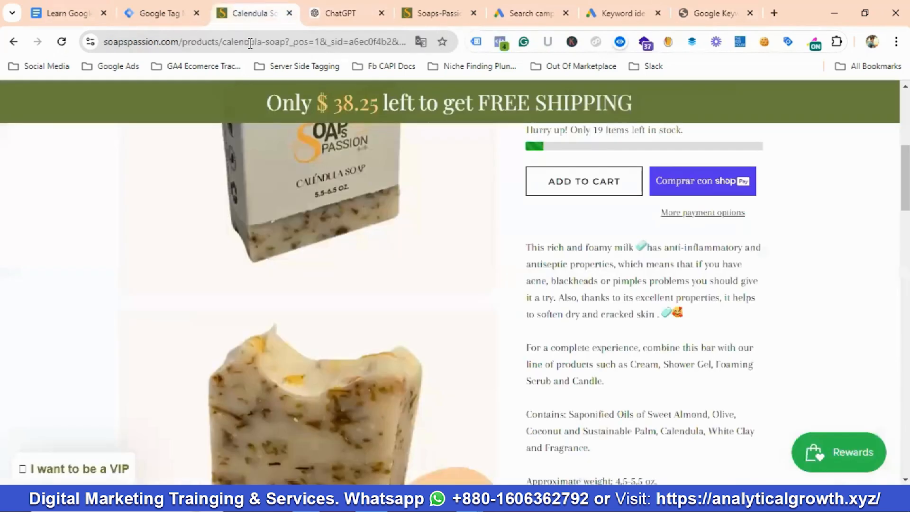
left_click(178, 40)
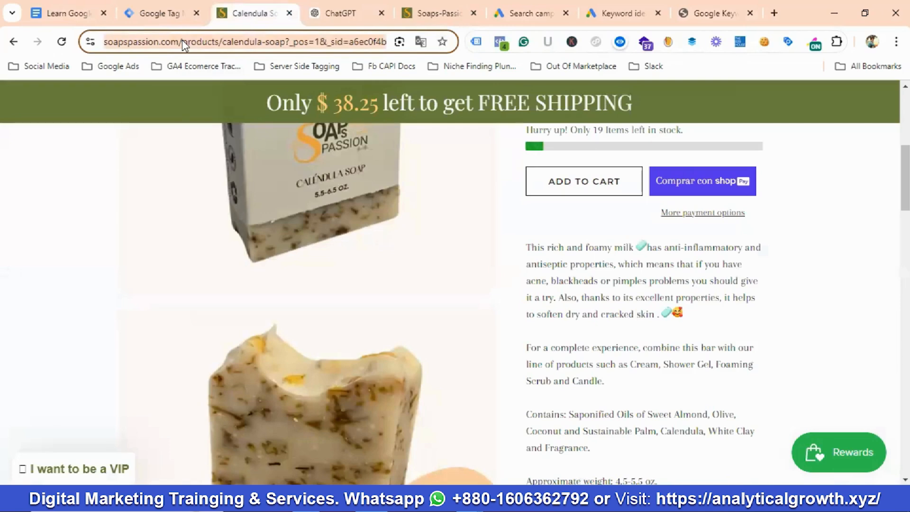
right_click(182, 39)
left_click(228, 167)
left_click(359, 12)
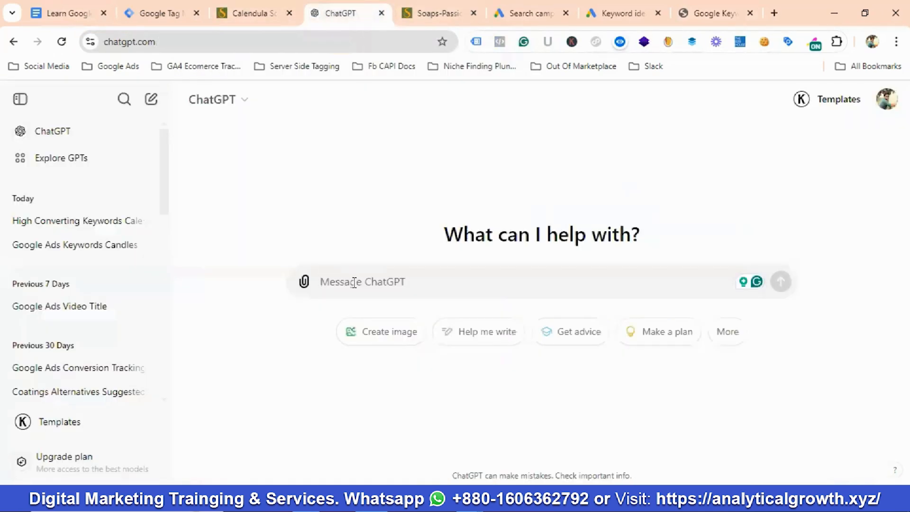
key("ctrl+v")
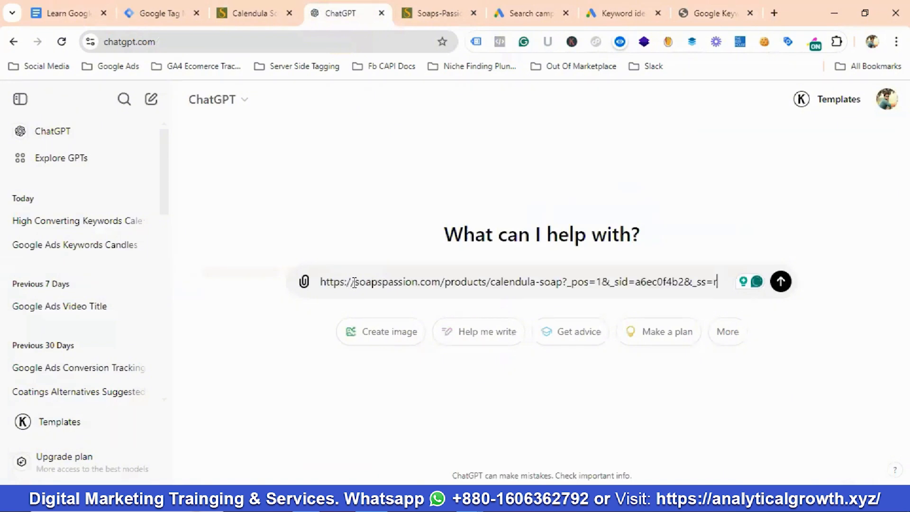
Add a request after the URL for 15 high converting Headlines and 4 descriptions based on this product page
type(", based on th")
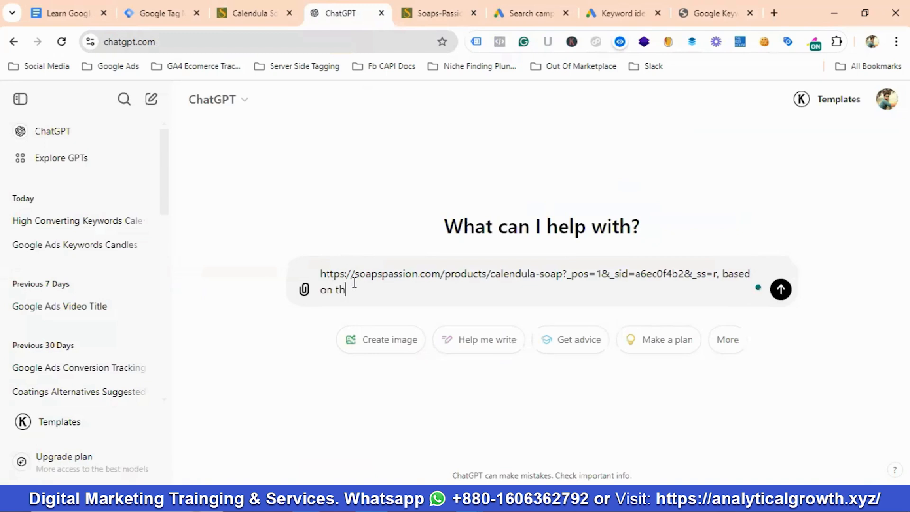
type("is landing")
key("BackSpace")
key("BackSpace")
key("BackSpace")
key("BackSpace")
type("product page plea")
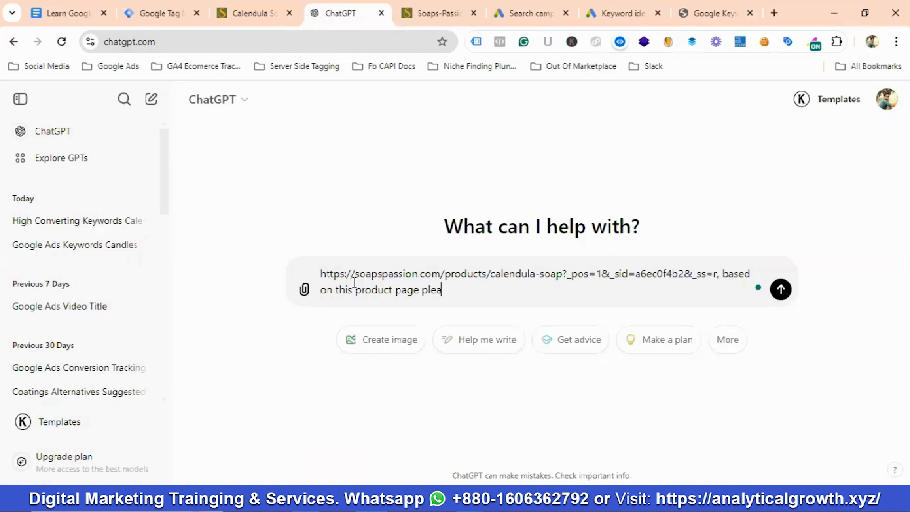
type("se write 15 high co")
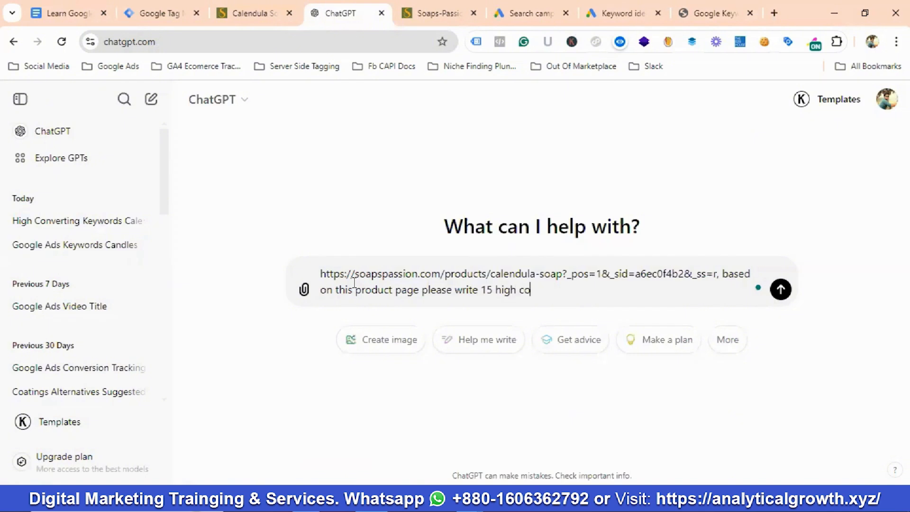
type("nverting Headl")
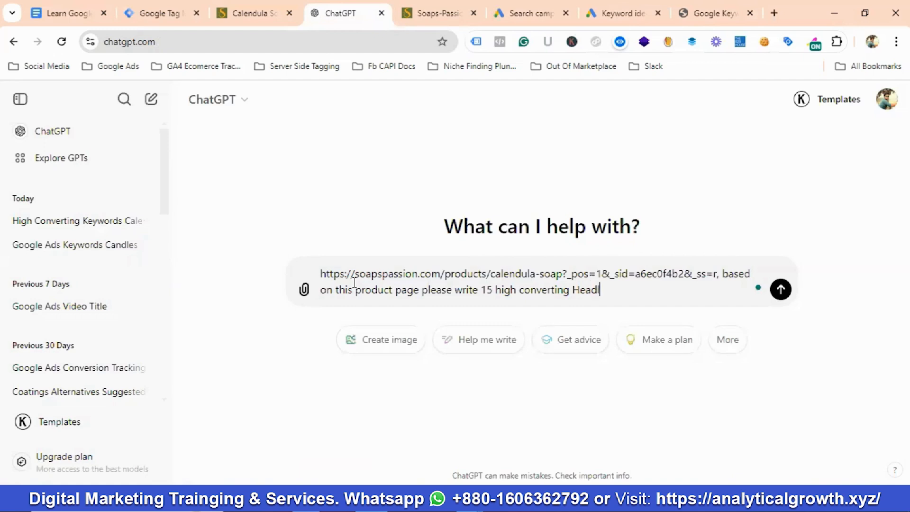
type("ines and 4 desc")
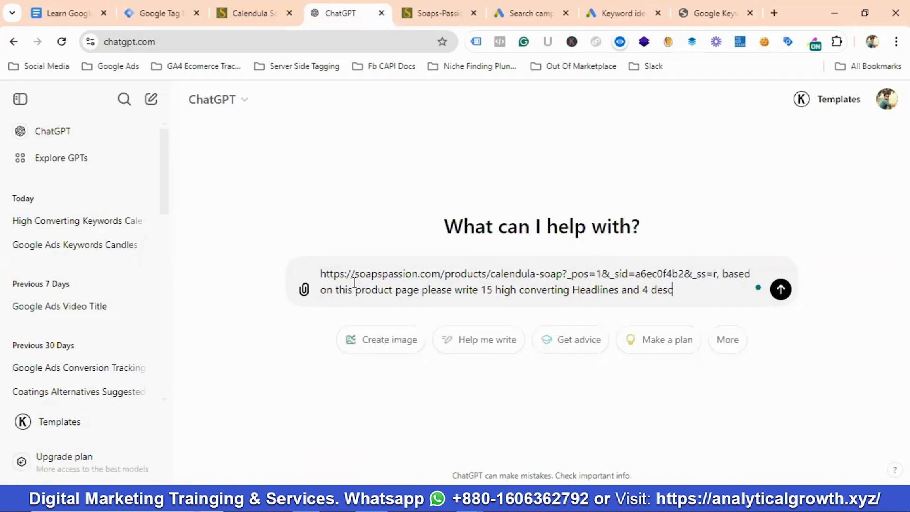
type("riptions")
Extend the prompt to require headlines within 30 characters and descriptions within 90 characters
type(". The ")
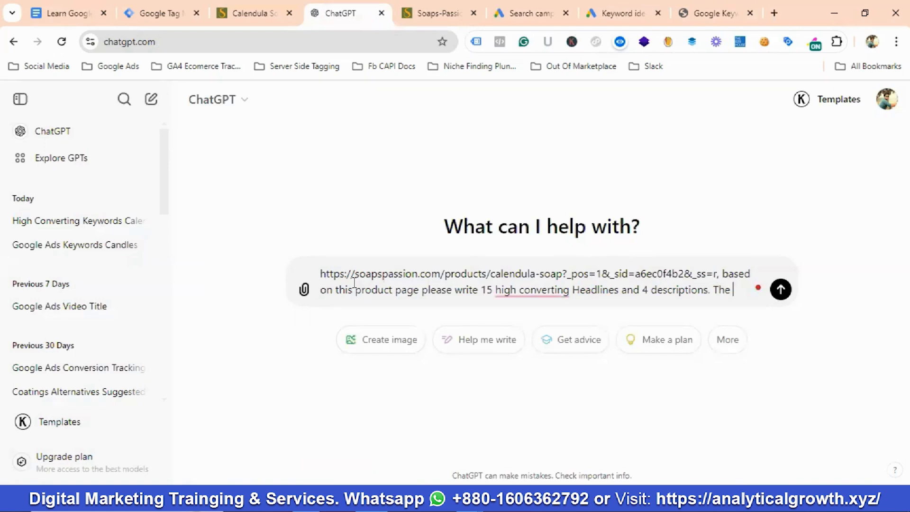
type("headlines must be")
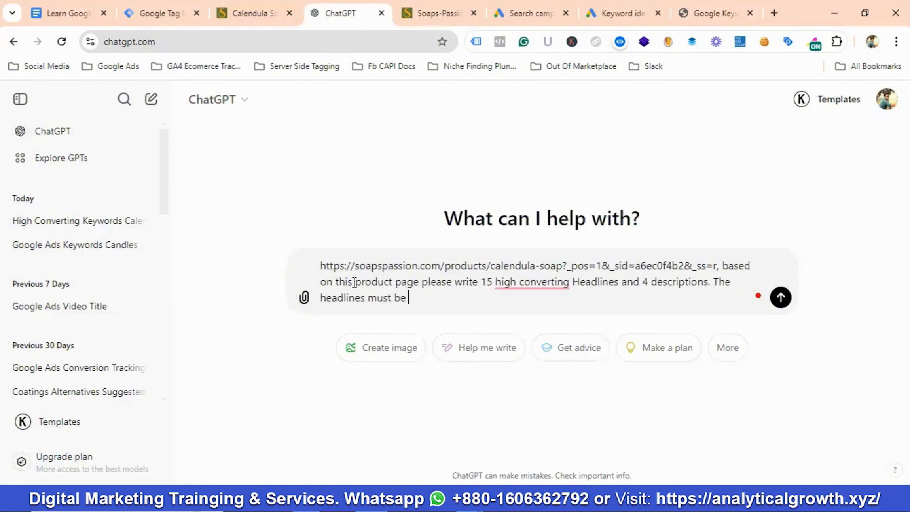
type(" wi")
type("thin 30 characters ")
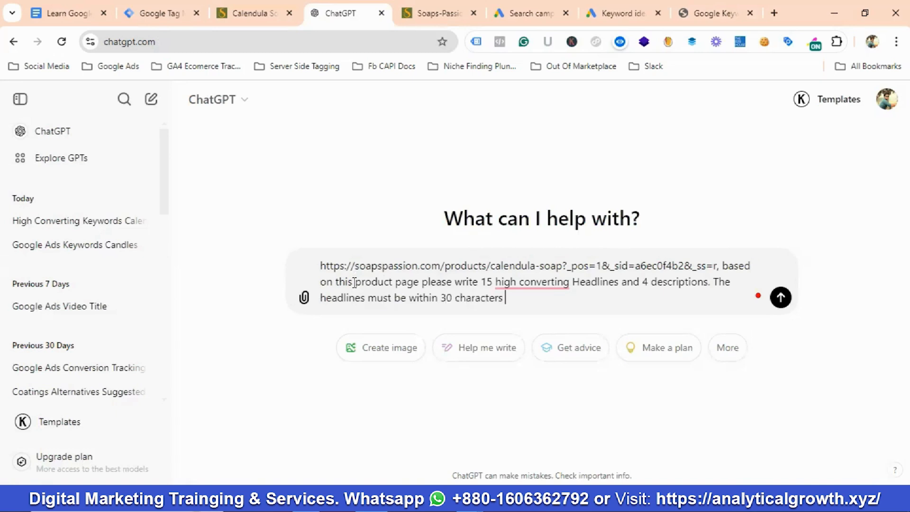
type("and ded")
key("BackSpace")
type("scriptions. The headlines must be within 30 characters and de")
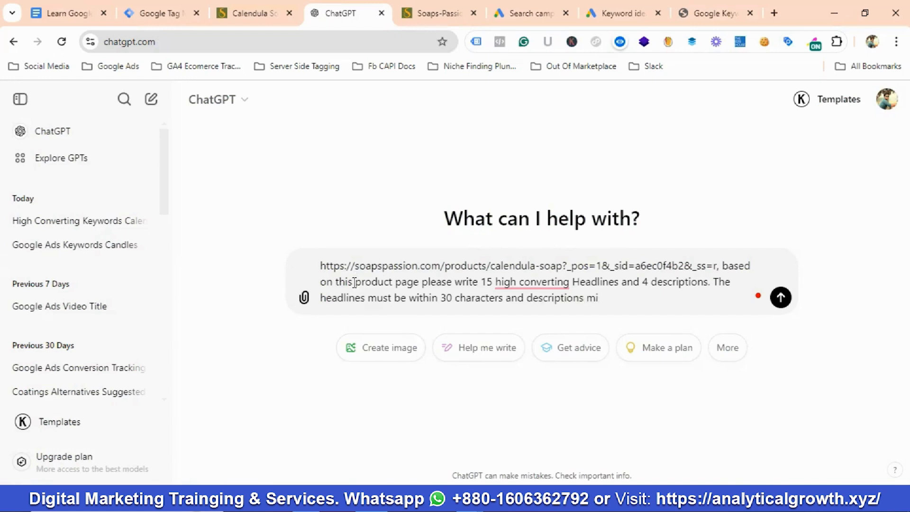
type("scriptions must be within 90 c")
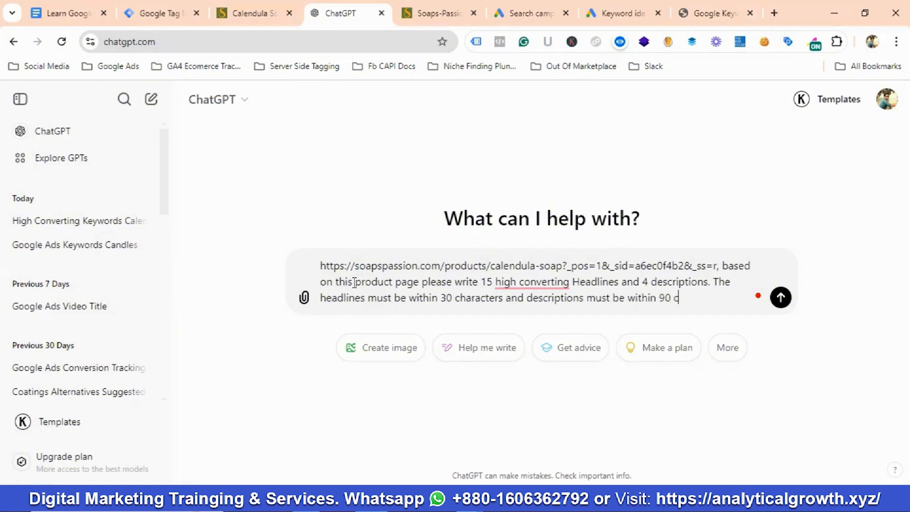
Finish the prompt by asking for headlines and descriptions consisting of offers, keywords, benefits, USPs and Call To Actions, and send it
type("haracters. I want my hea")
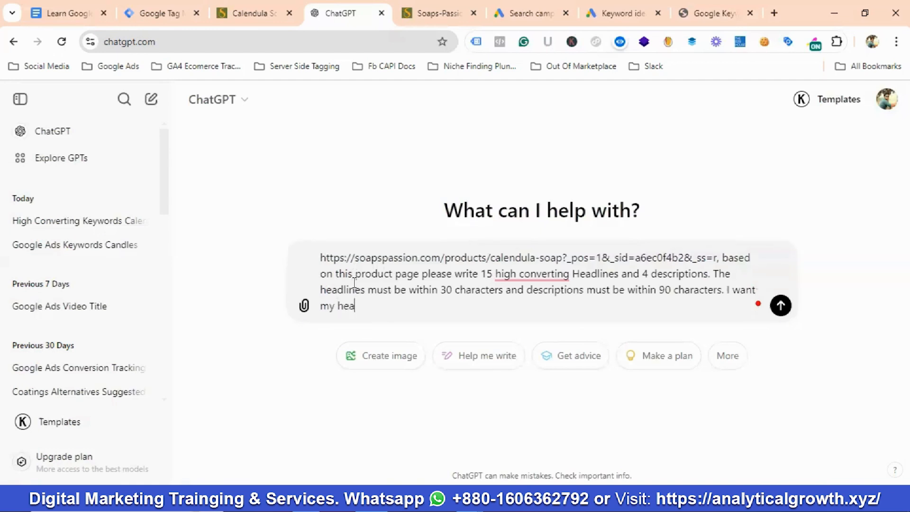
type("ldlies and")
mouse_move(358, 307)
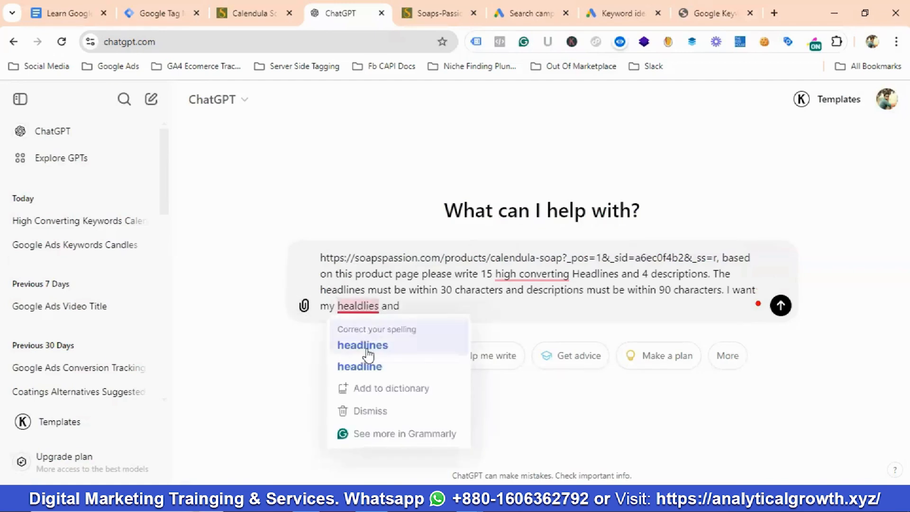
left_click(348, 324)
left_click(410, 307)
type("d")
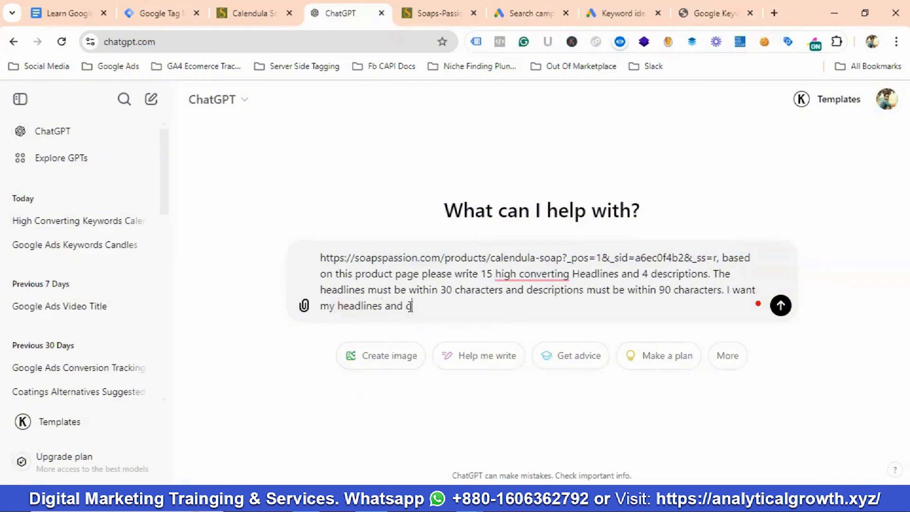
type("escriptions consisting o")
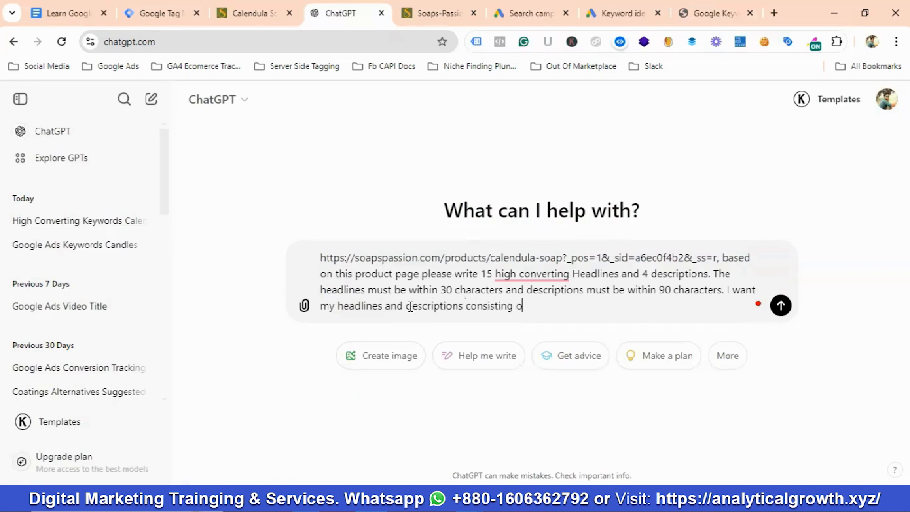
type("f offers, keywords, be")
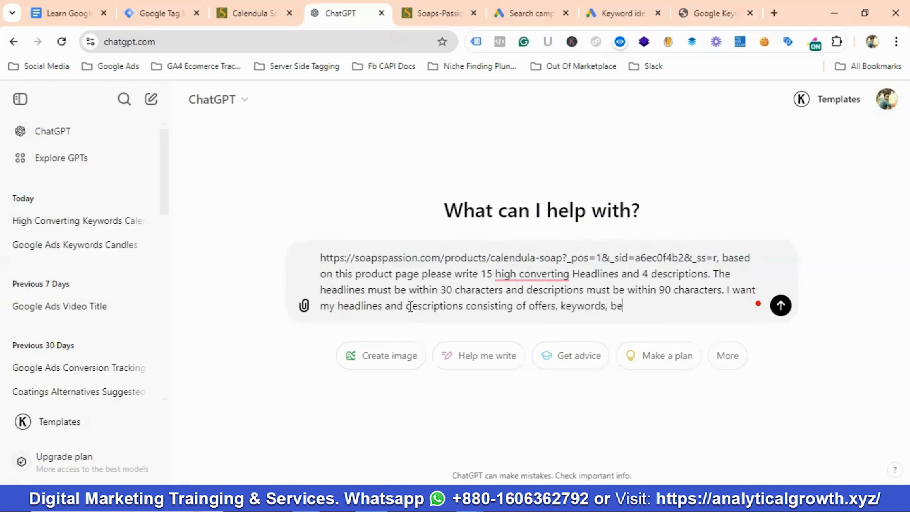
type("nefits, USP;s and")
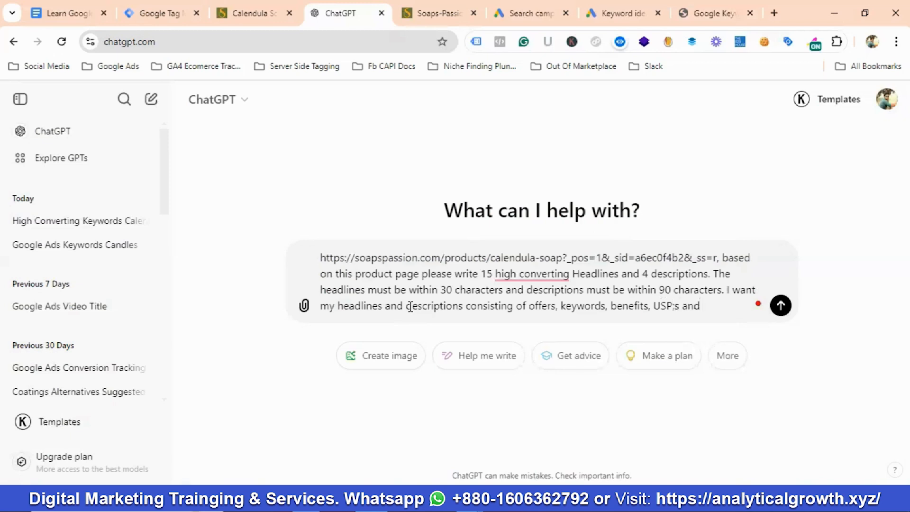
type(" Call To Actions.")
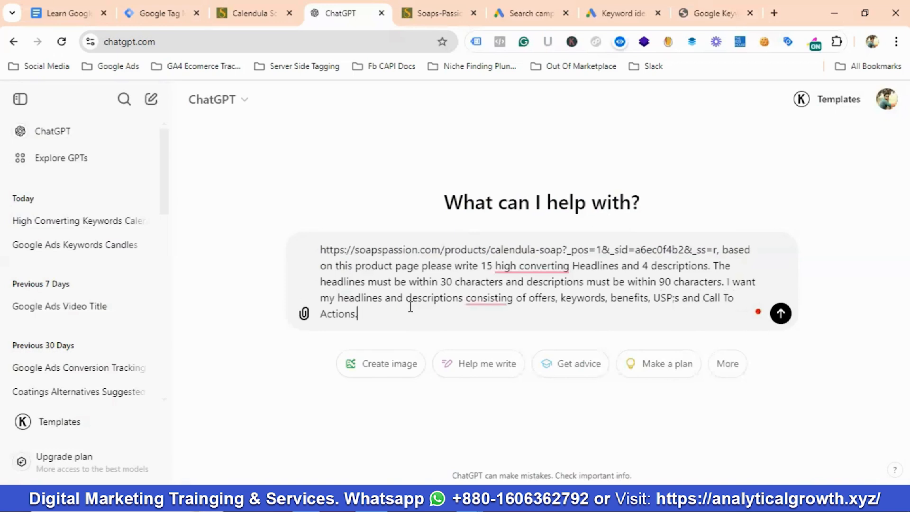
key("Return")
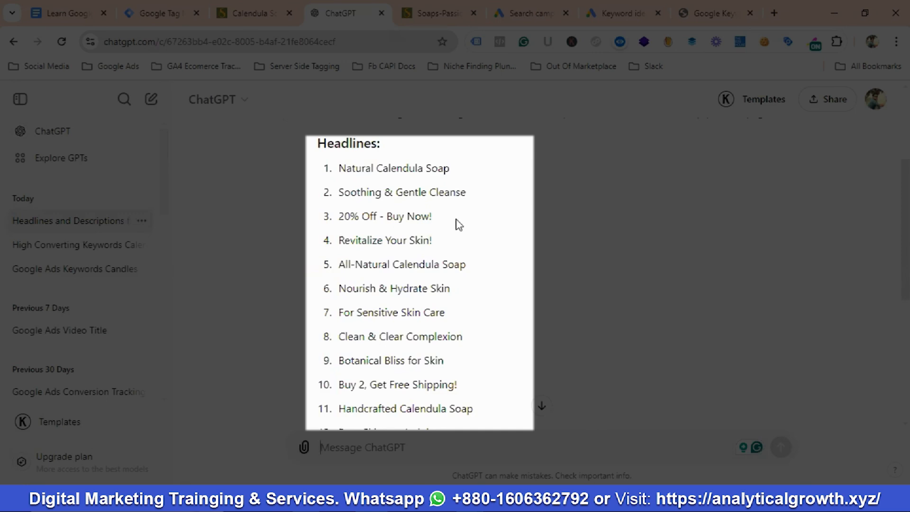
Review the 15 headlines and 4 descriptions ChatGPT wrote for the Calendula Soap product page
scroll(464, 229, "down", 4)
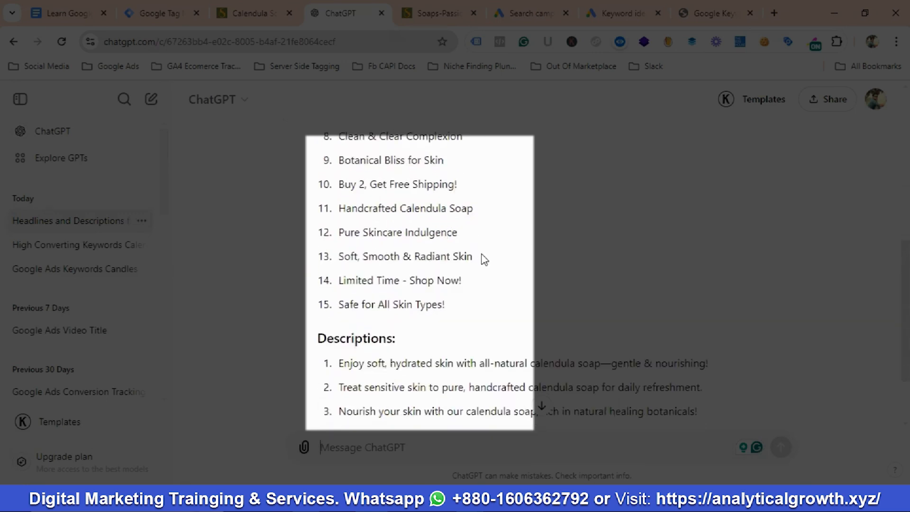
scroll(483, 259, "down", 2)
scroll(496, 272, "up", 6)
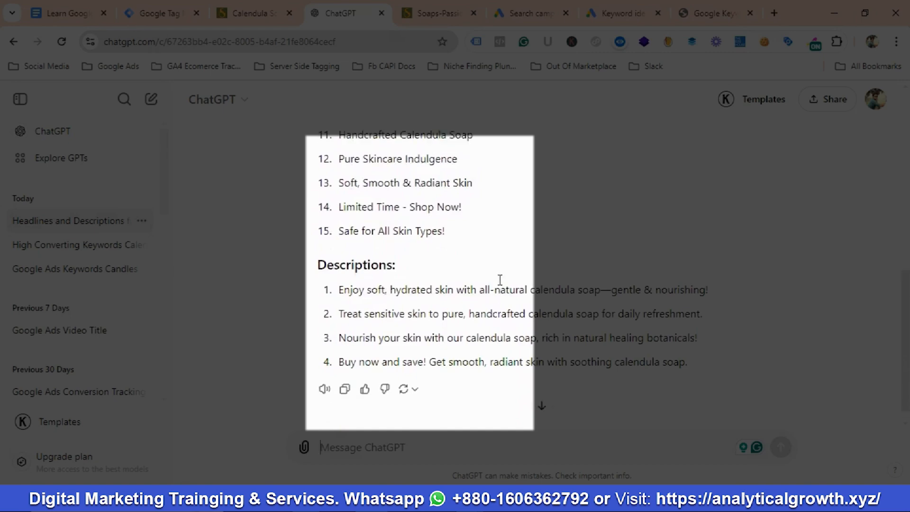
scroll(501, 288, "down", 3)
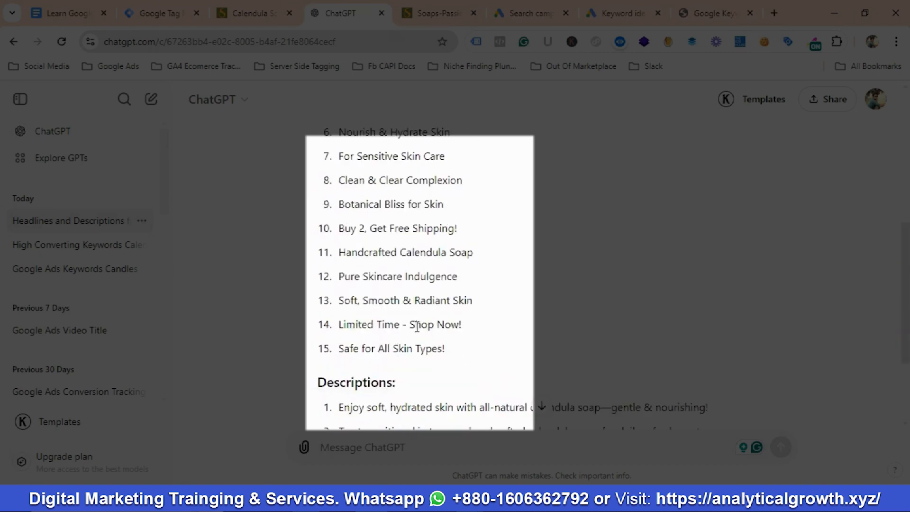
scroll(387, 296, "up", 4)
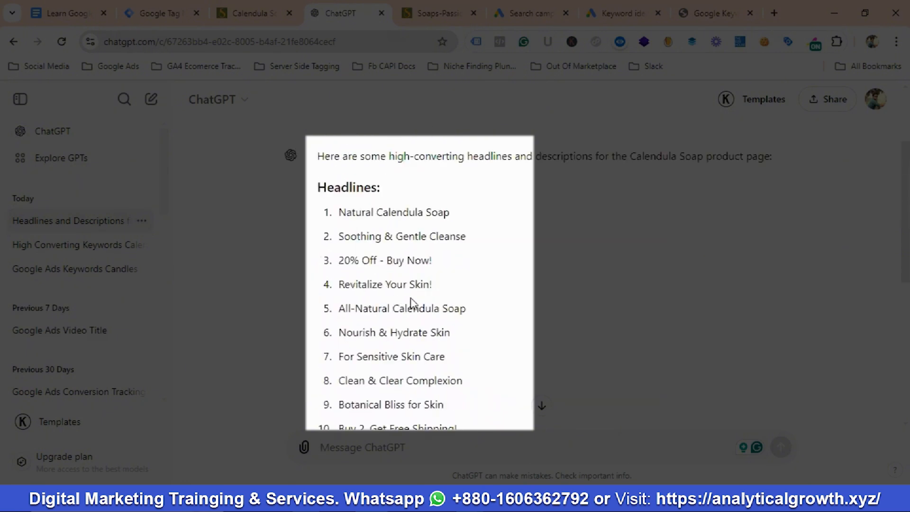
scroll(422, 301, "down", 3)
scroll(425, 302, "down", 3)
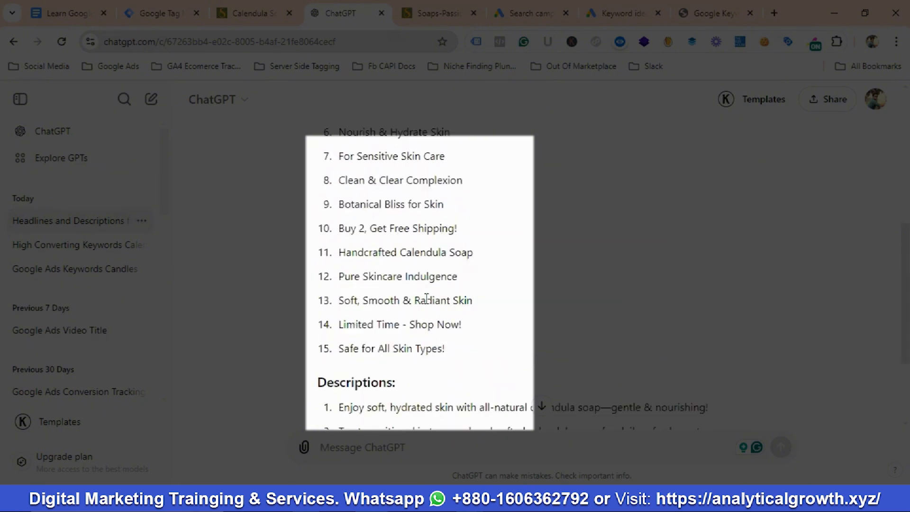
scroll(427, 313, "down", 2)
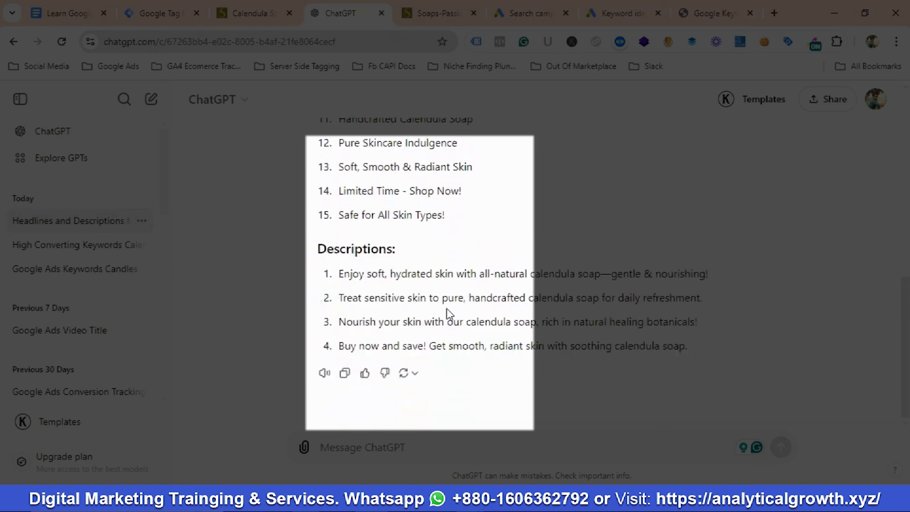
scroll(420, 308, "up", 9)
scroll(394, 299, "down", 1)
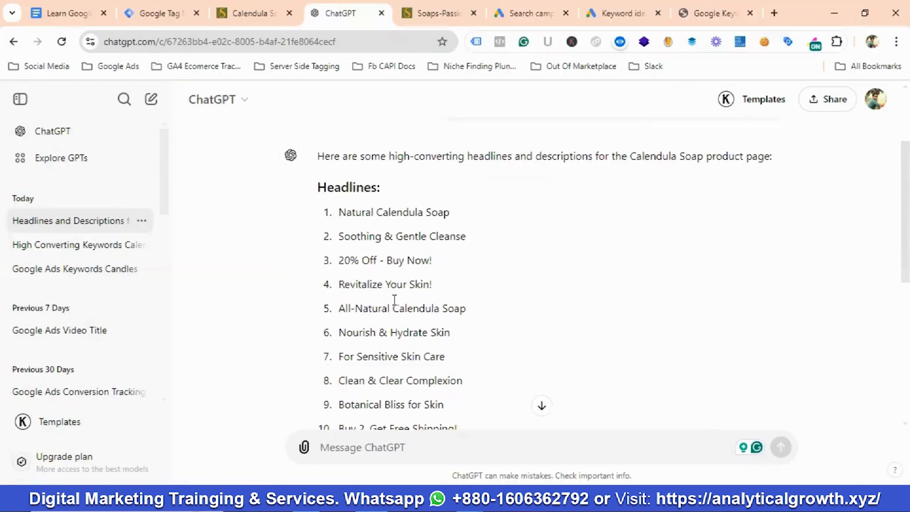
Copy the headline Natural Calendula Soap from ChatGPT and switch to the ad's Final URL field in the Google Ads campaign draft
left_click_drag(339, 211, 432, 216)
right_click(431, 216)
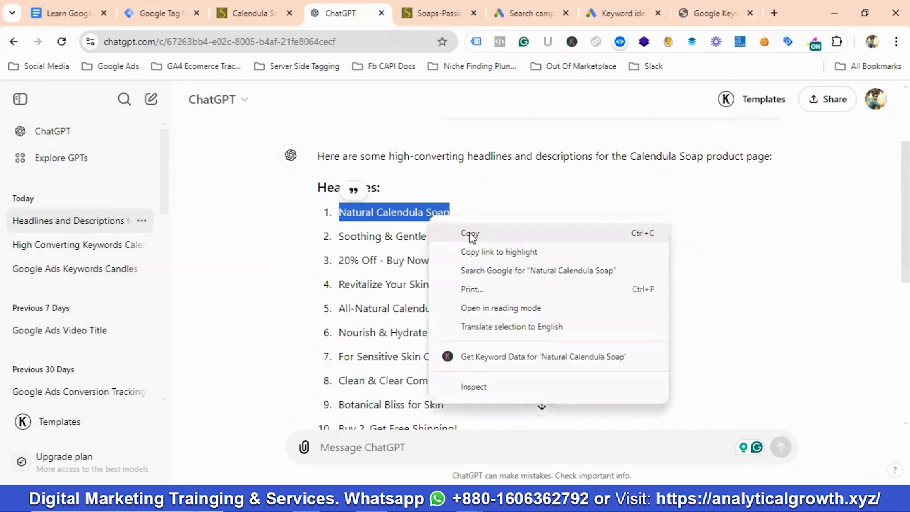
left_click(471, 232)
left_click(530, 19)
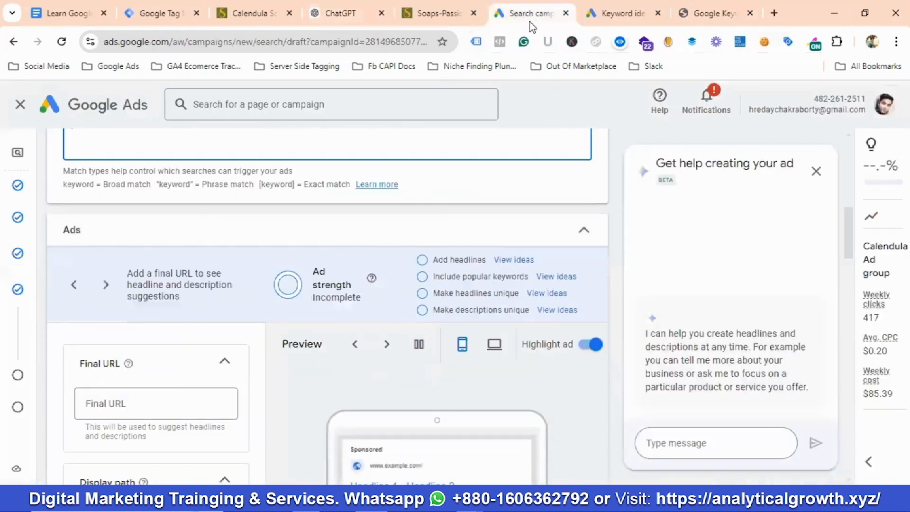
scroll(208, 346, "down", 1)
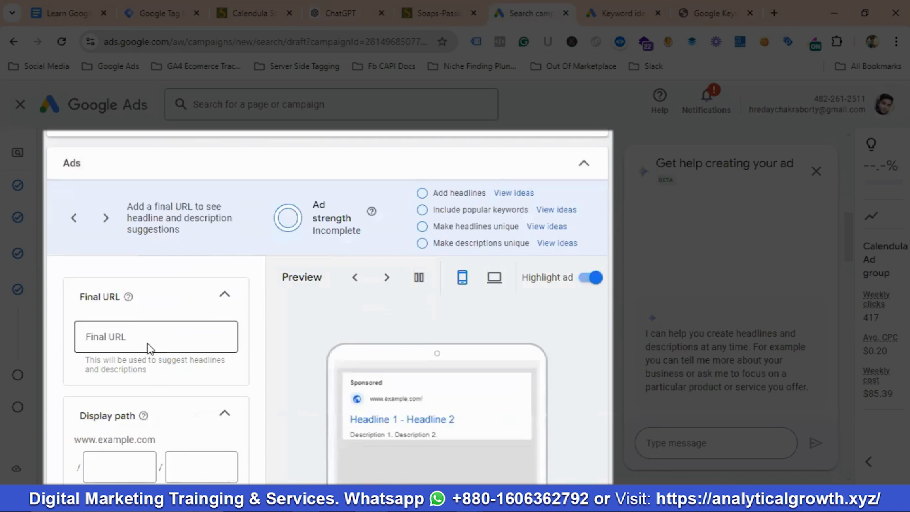
left_click(147, 339)
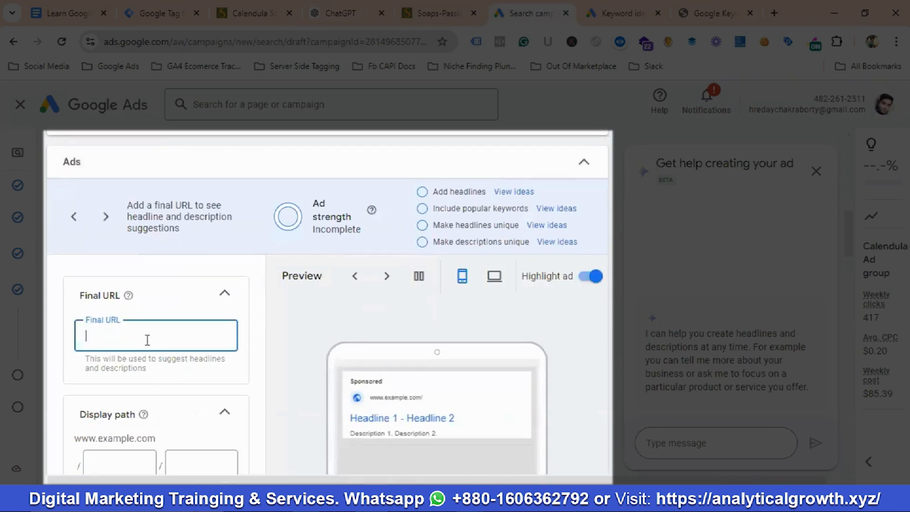
scroll(147, 339, "down", 1)
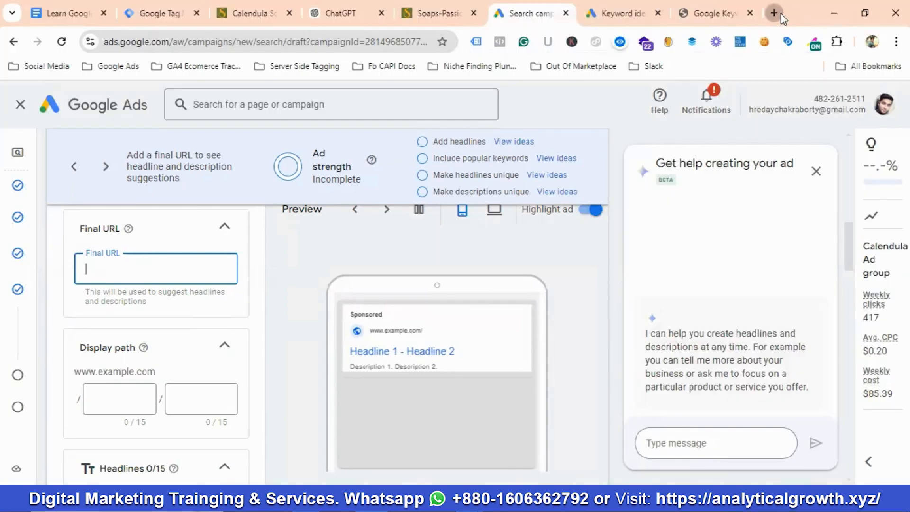
Search Google for campaign url builder in a new browser tab and open the ga-dev-tools Campaign URL Builder
left_click(777, 14)
type("camp")
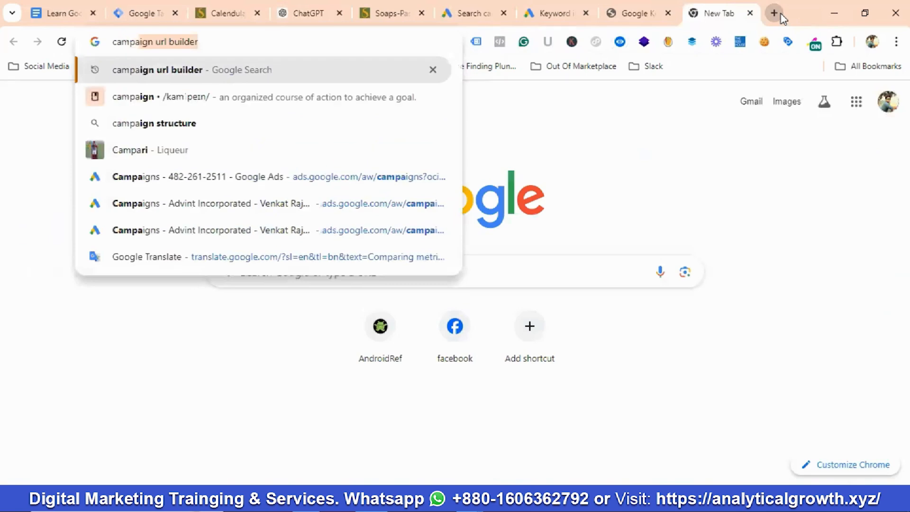
key("Return")
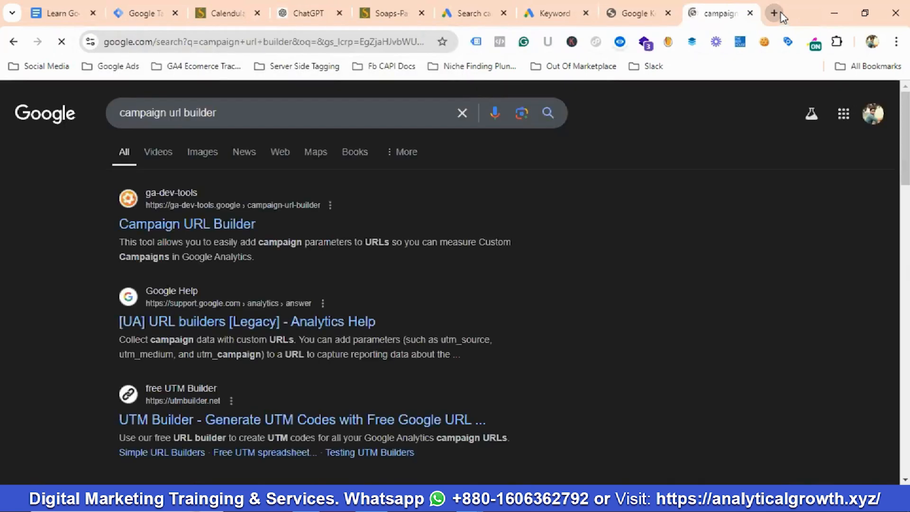
left_click(160, 226)
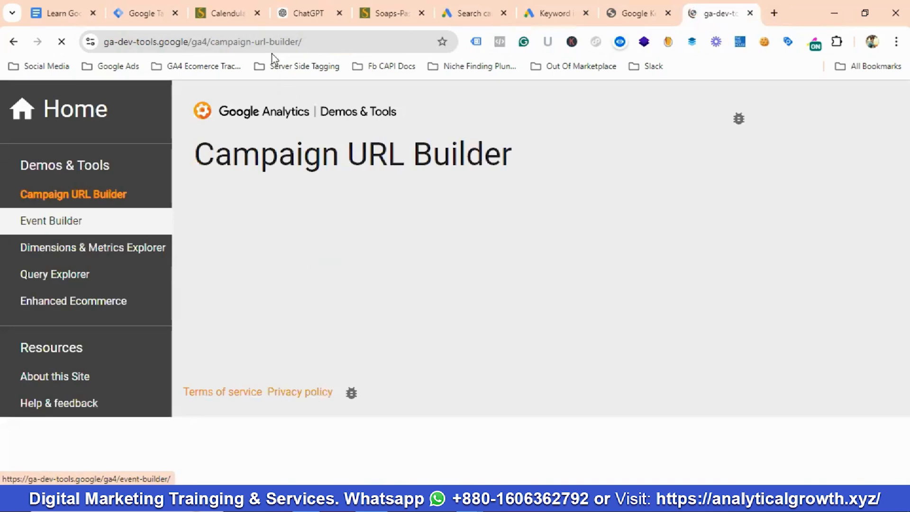
left_click(229, 8)
right_click(191, 41)
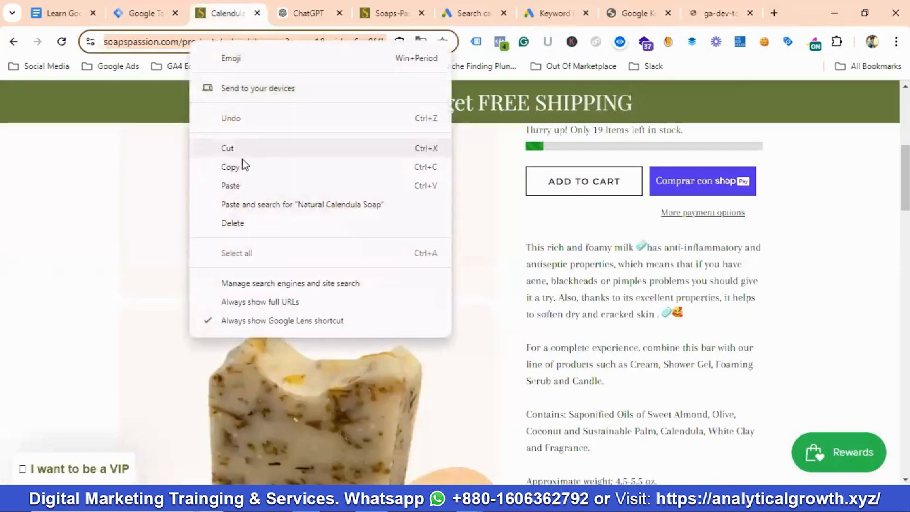
left_click(232, 166)
left_click(718, 13)
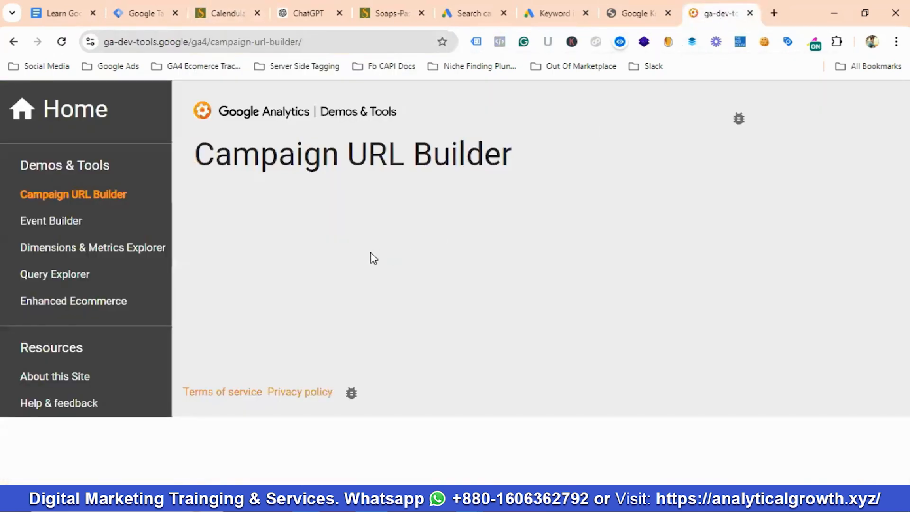
scroll(379, 246, "down", 2)
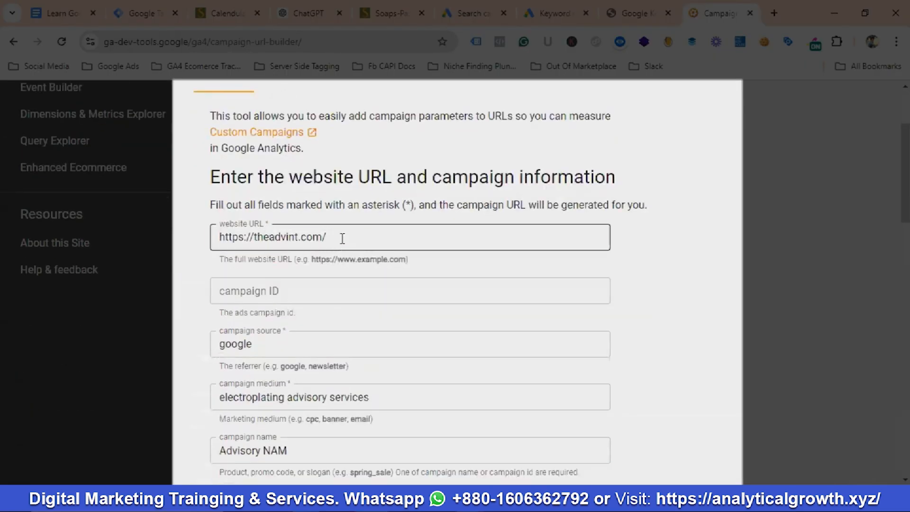
left_click(343, 237)
key("ctrl+a")
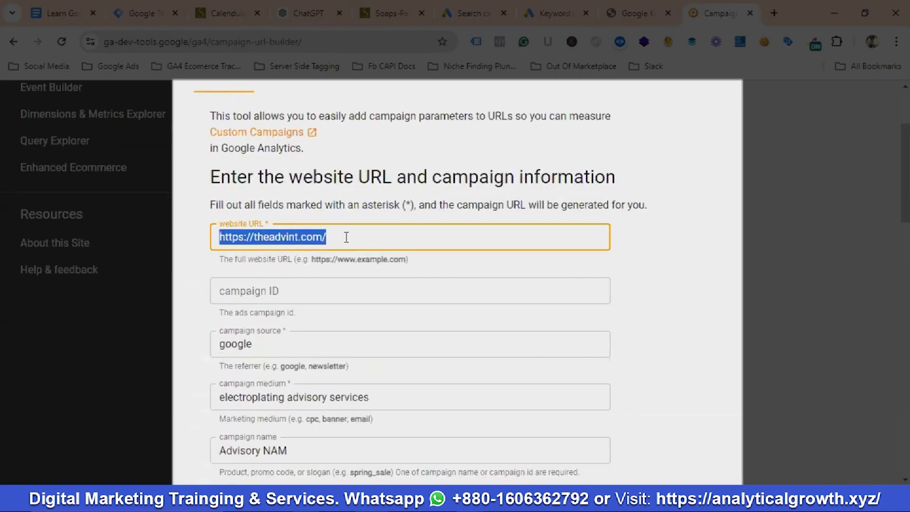
key("ctrl+v")
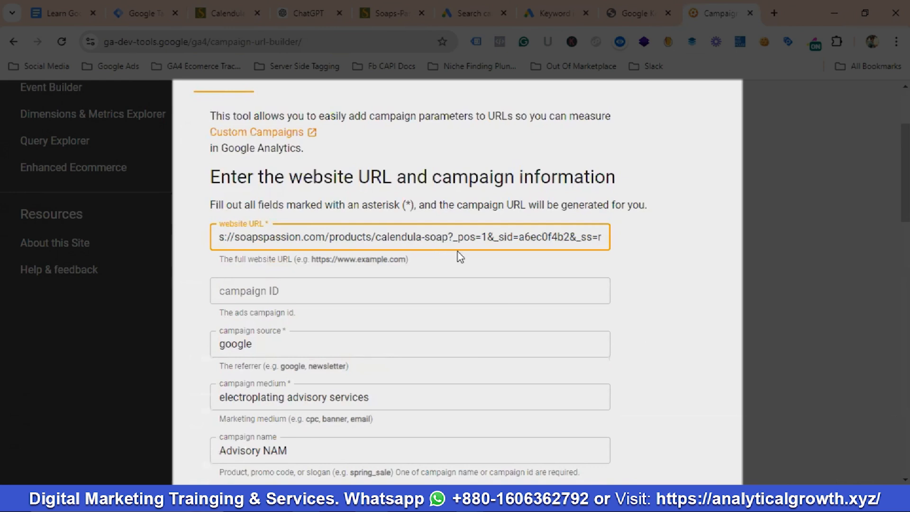
left_click_drag(448, 237, 681, 232)
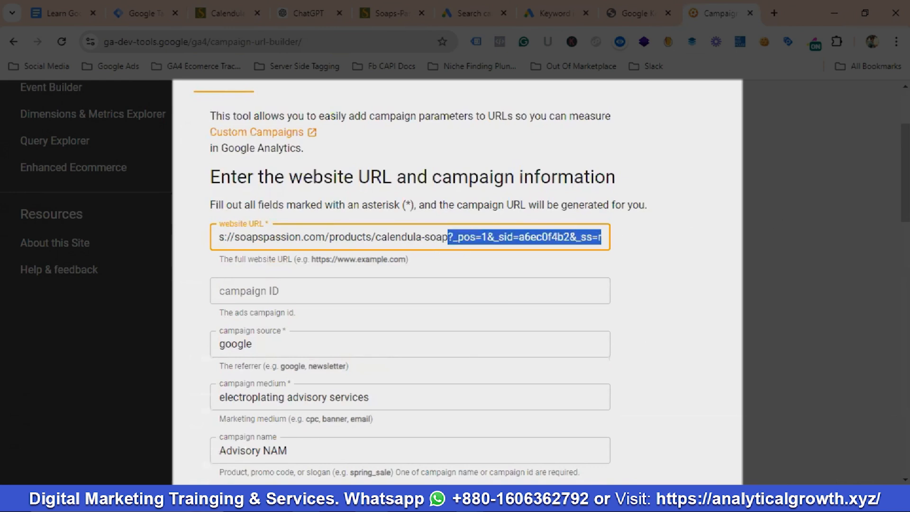
key("BackSpace")
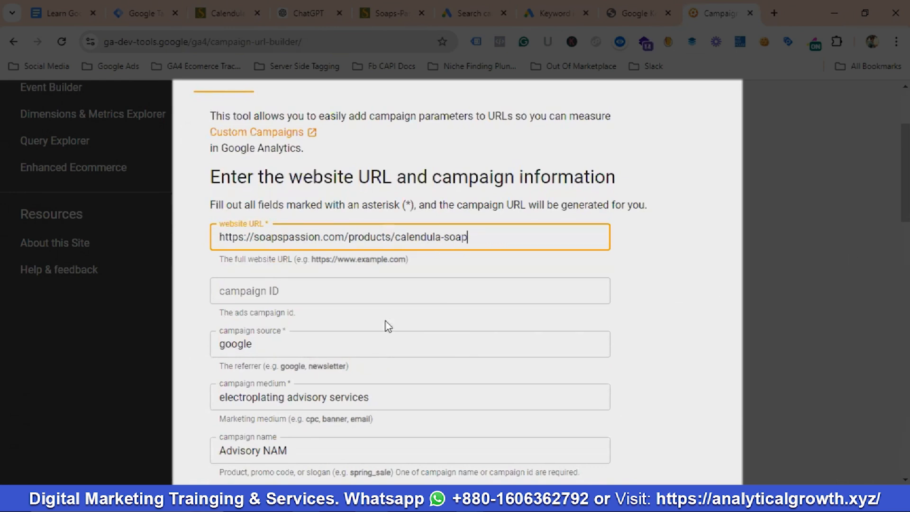
Keep google as the campaign source and replace the campaign medium with calendula soaps cpc
left_click(315, 294)
left_click(296, 349)
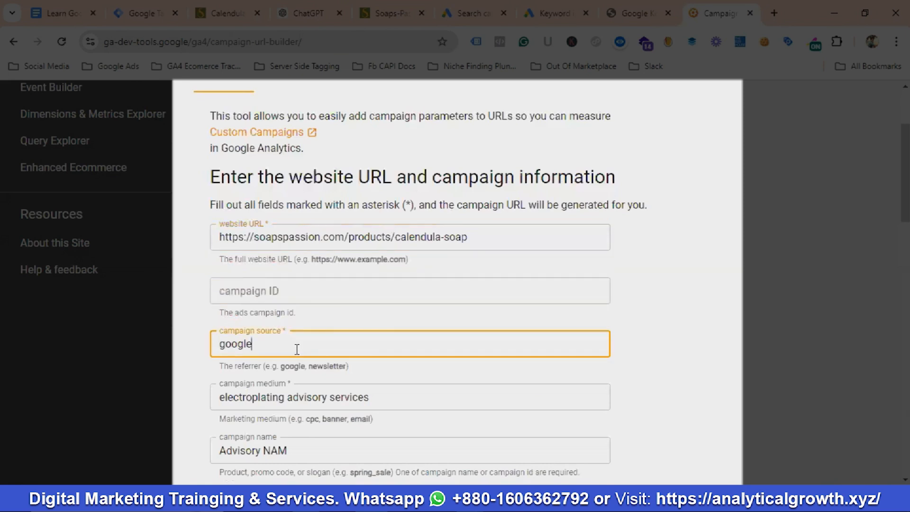
scroll(295, 349, "down", 2)
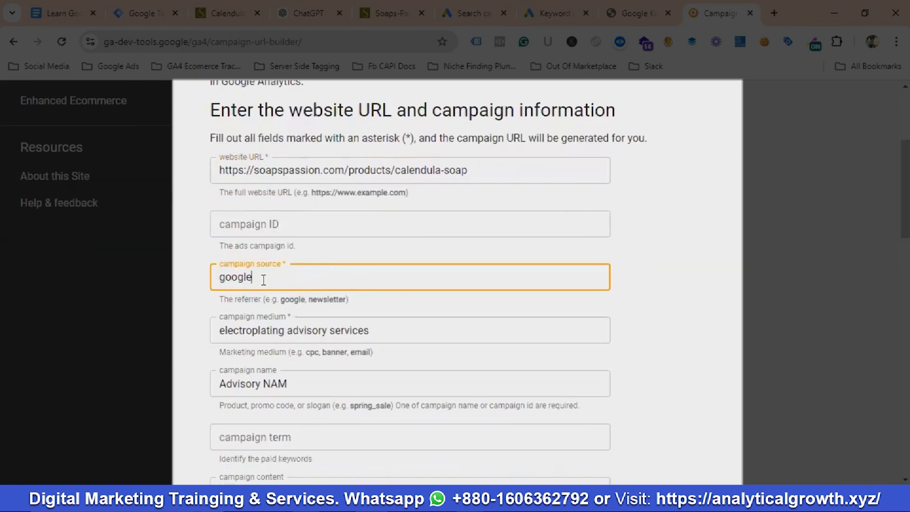
left_click_drag(382, 324, 206, 327)
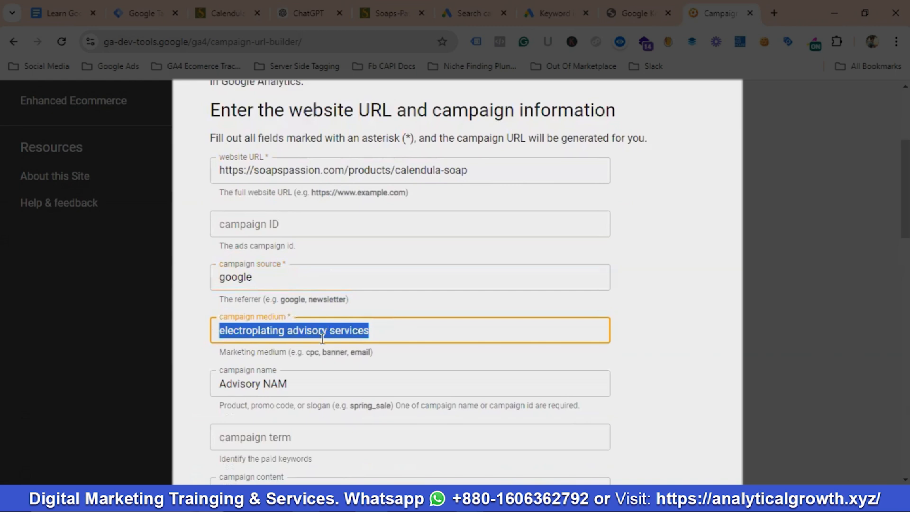
key("BackSpace")
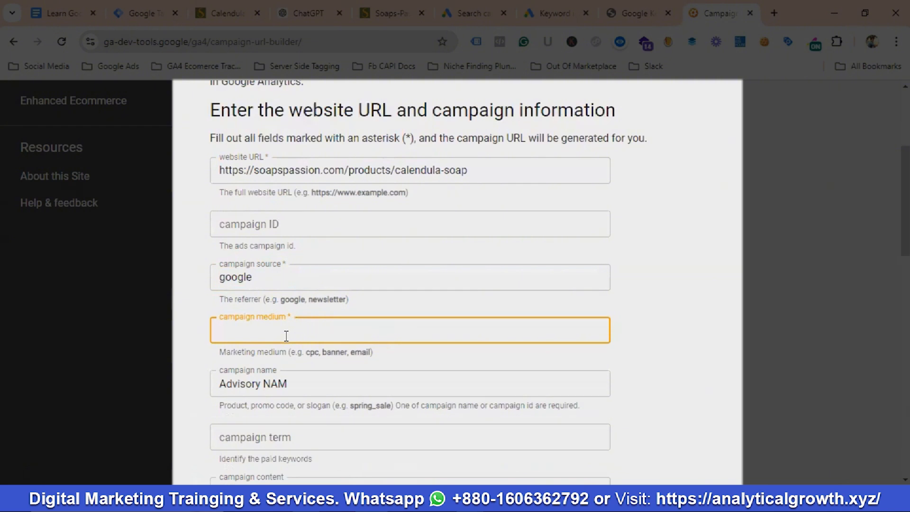
type("calendula soa")
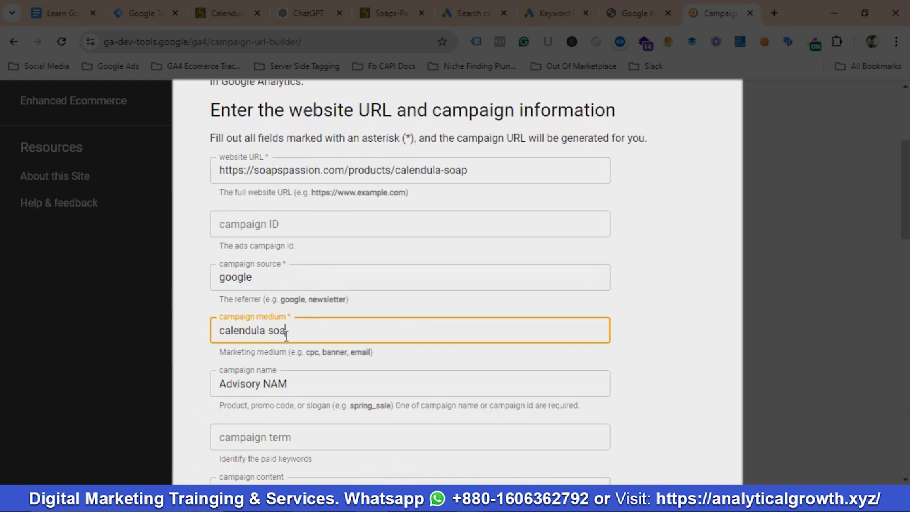
type("ps cpc")
Replace the campaign name in the URL builder with Sales | Calendula Soaps
left_click_drag(294, 383, 205, 382)
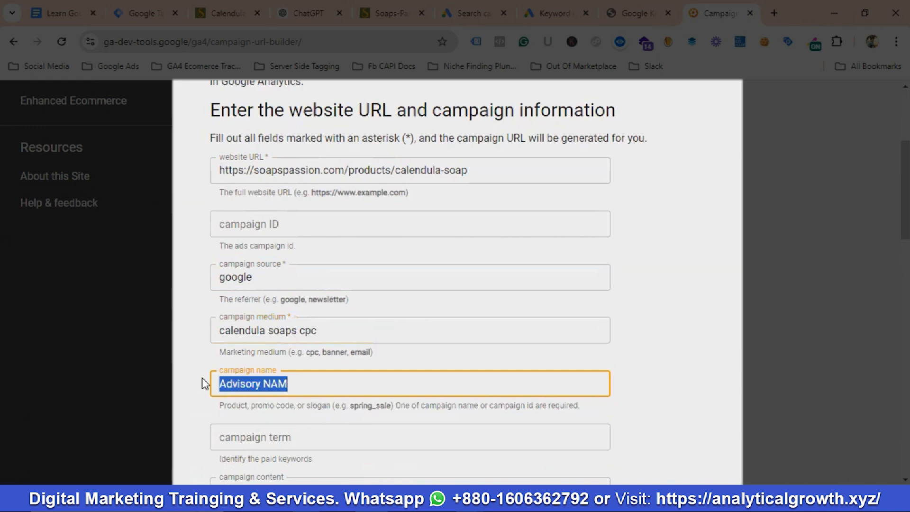
key("BackSpace")
type("Sal")
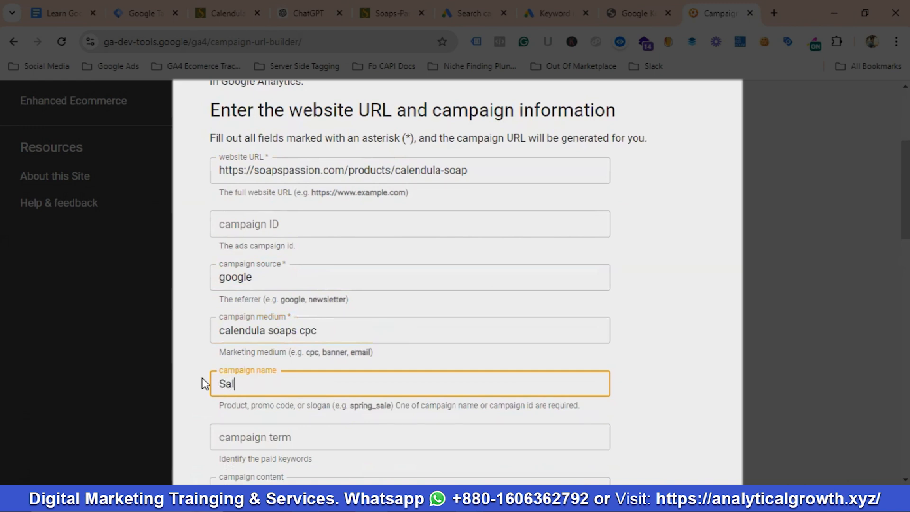
type("es | Cale")
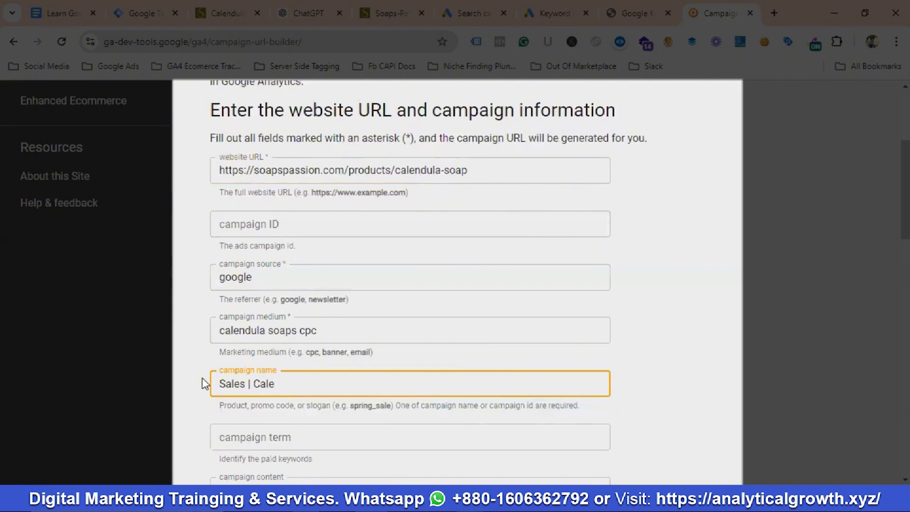
type("ndula Soaps")
Enter natural calendula soaps as the campaign term in the URL builder, correcting the misspelled word
scroll(208, 381, "down", 1)
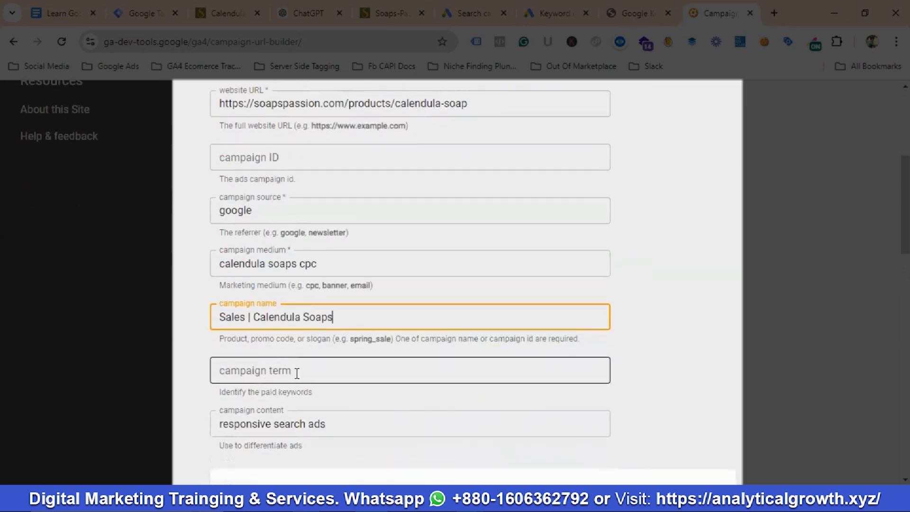
scroll(294, 367, "down", 1)
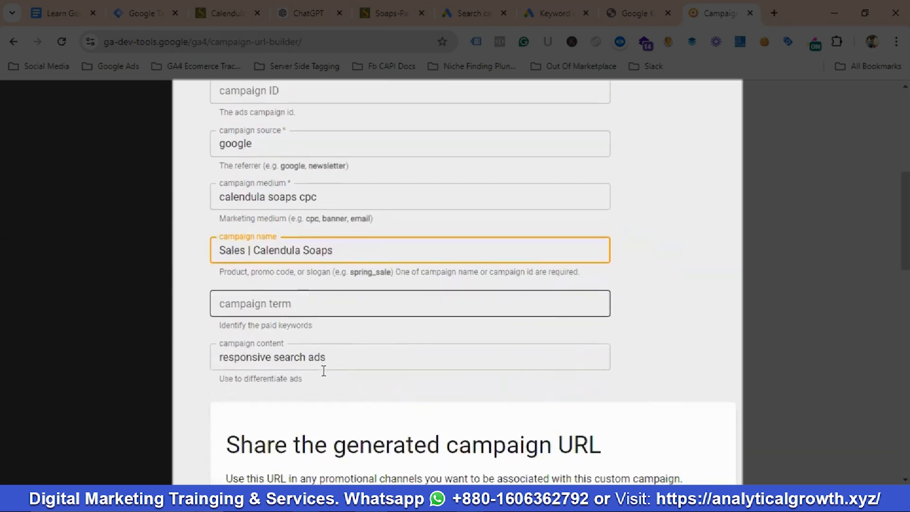
left_click(301, 303)
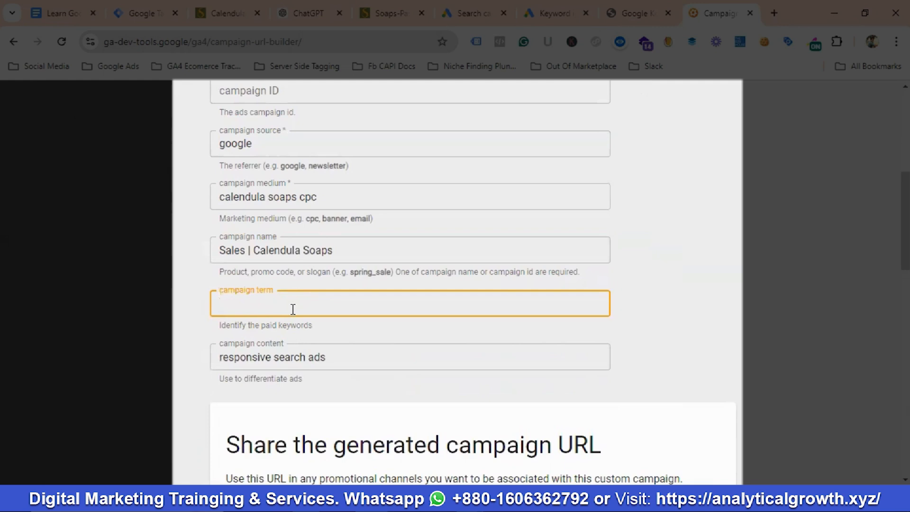
type("natural caledula soaps")
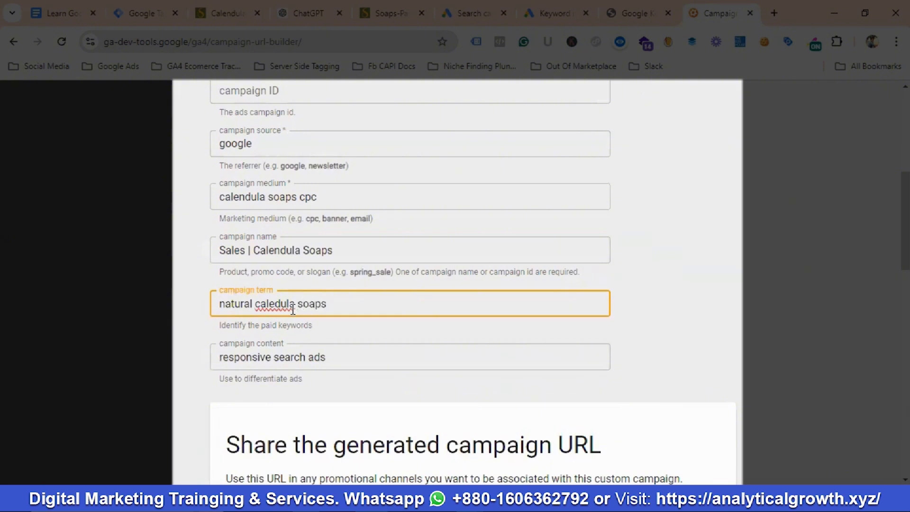
double_click(268, 306)
right_click(268, 306)
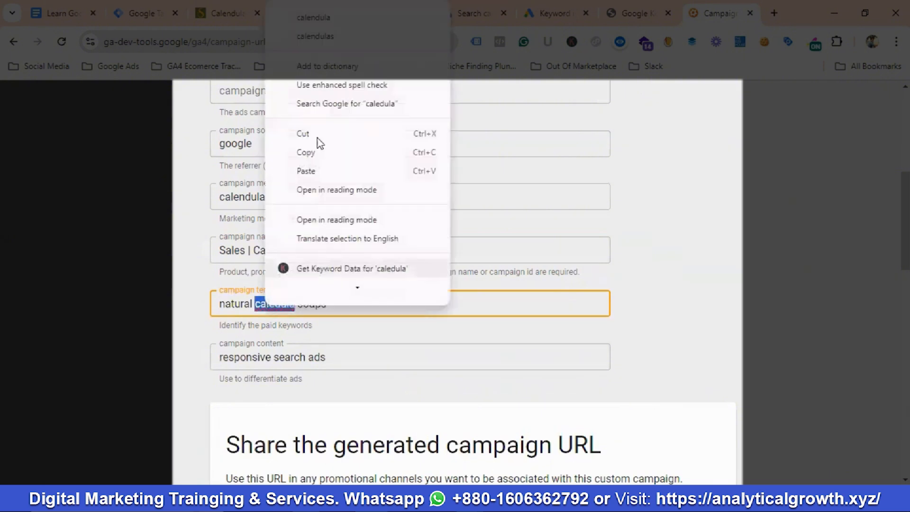
Copy the generated campaign URL from the builder
scroll(368, 373, "down", 1)
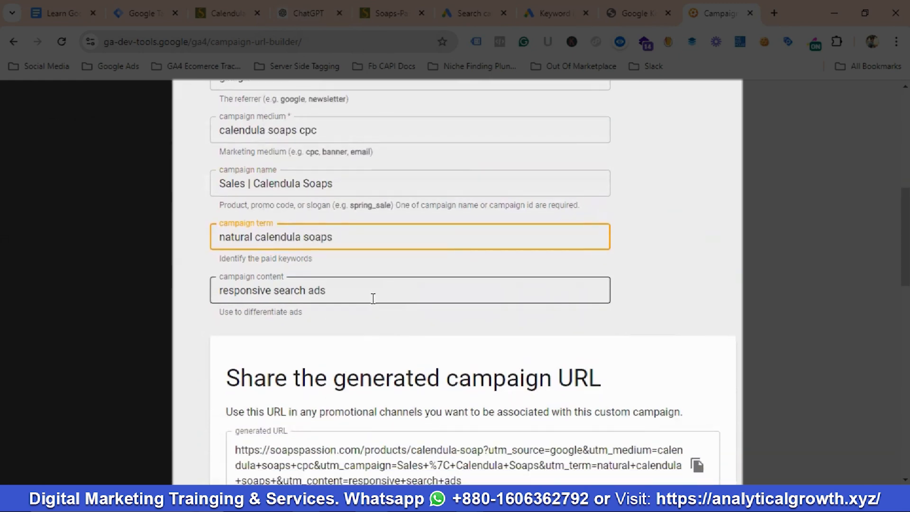
scroll(372, 296, "down", 3)
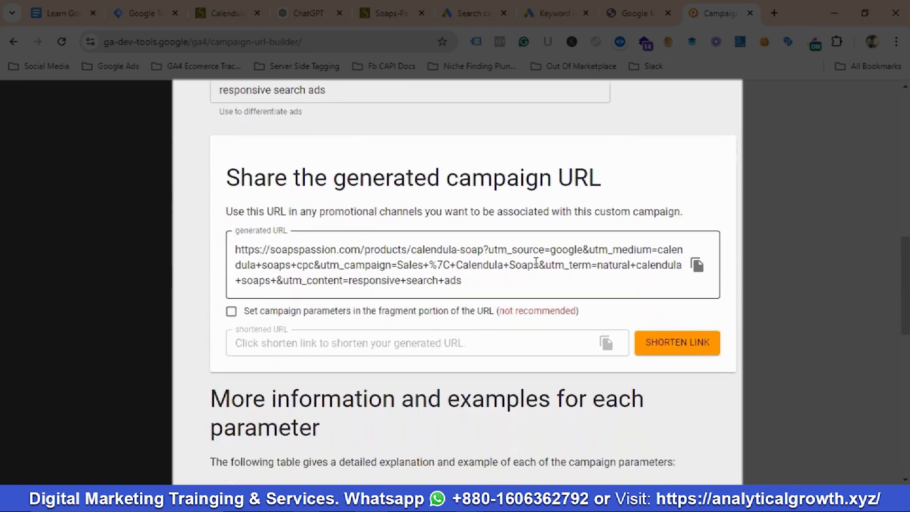
scroll(397, 326, "down", 1)
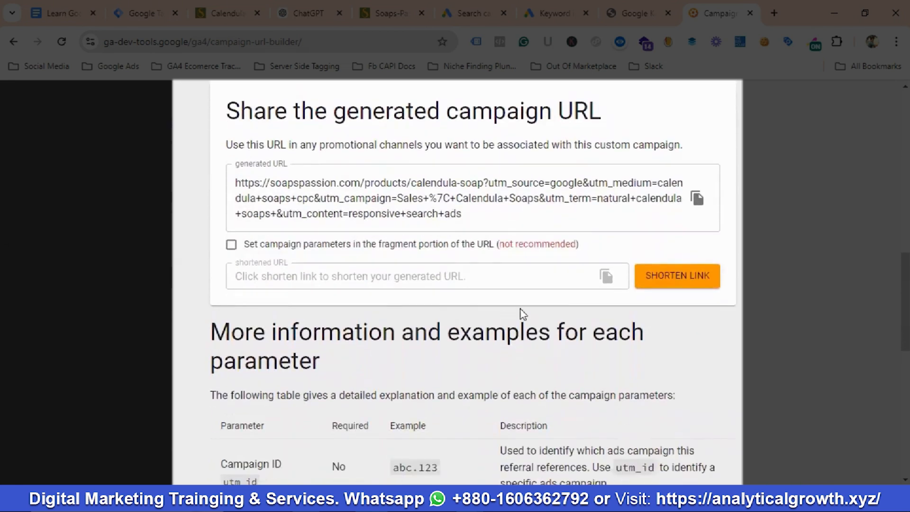
left_click(697, 201)
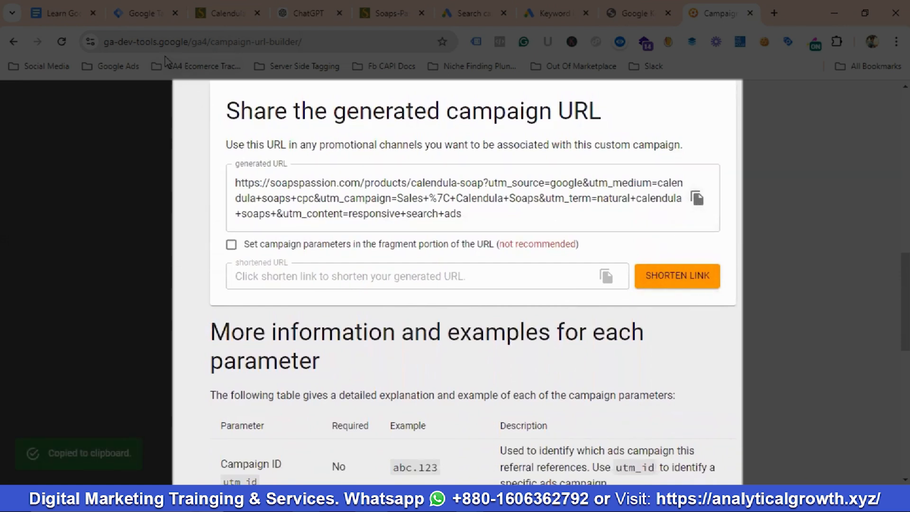
Close the two keyword research tabs and paste the copied campaign URL as the ad's final URL in Google Ads
left_click(584, 14)
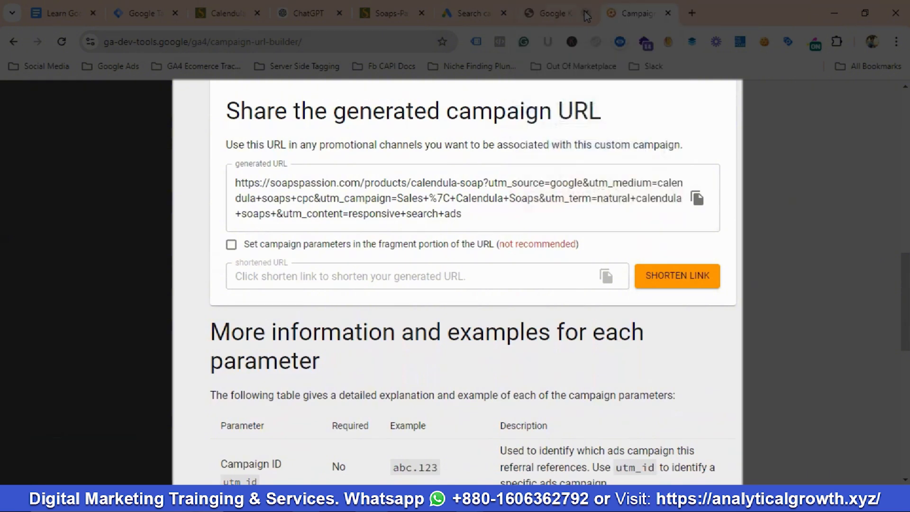
left_click(586, 14)
left_click(476, 14)
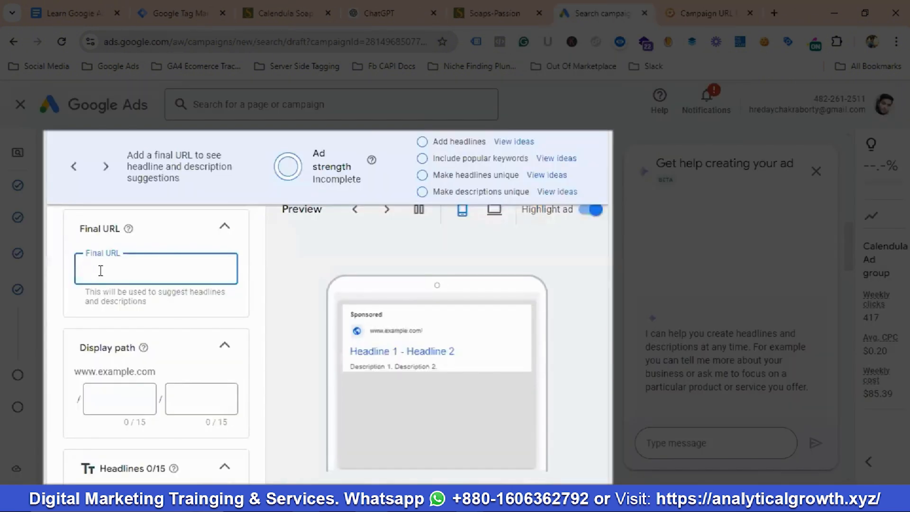
key("ctrl+v")
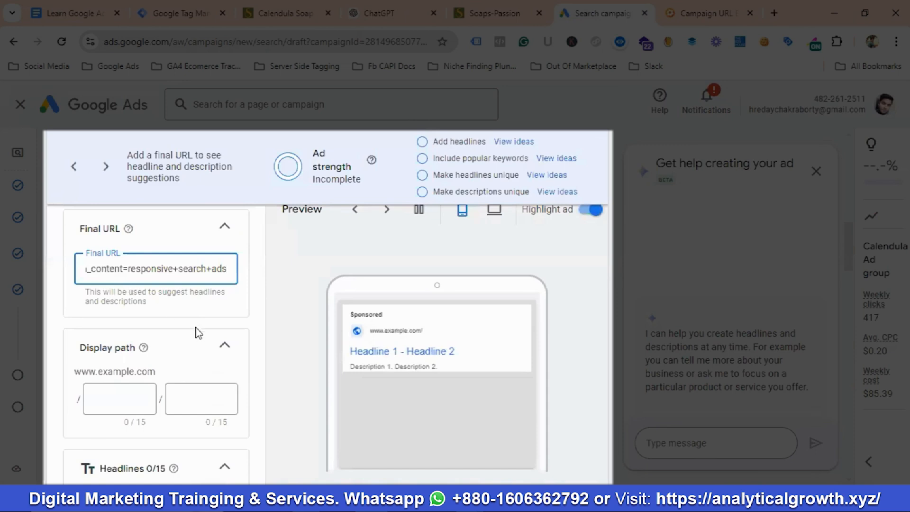
Set the ad's display path to calendula in the first part and soaps in the second
scroll(124, 354, "down", 2)
left_click(110, 330)
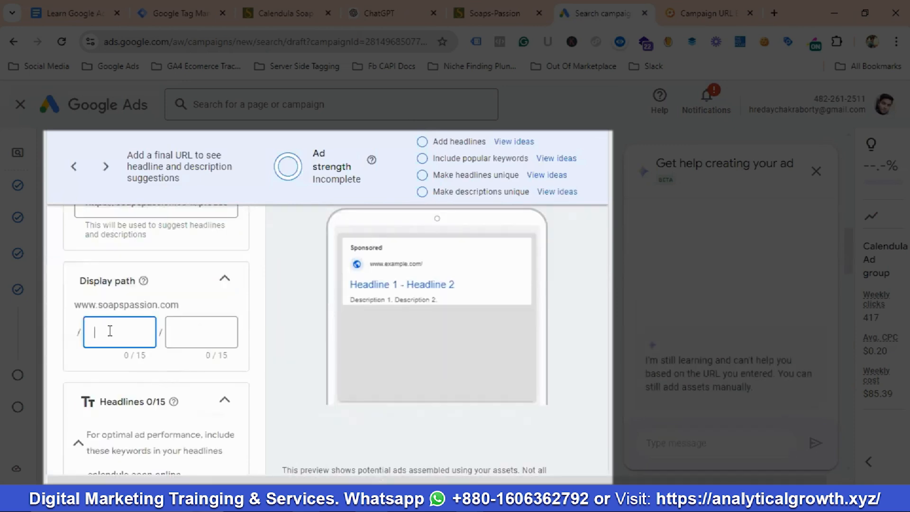
type("calle")
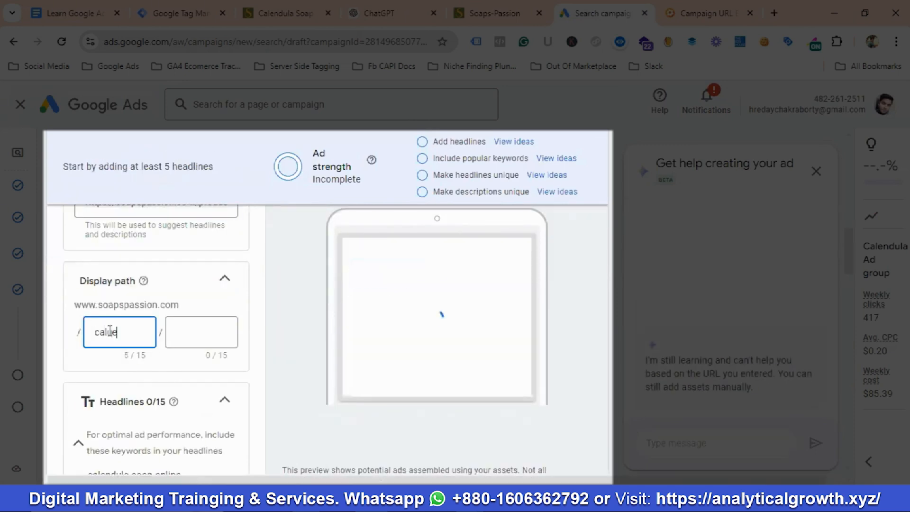
key("BackSpace")
key("BackSpace")
type("end")
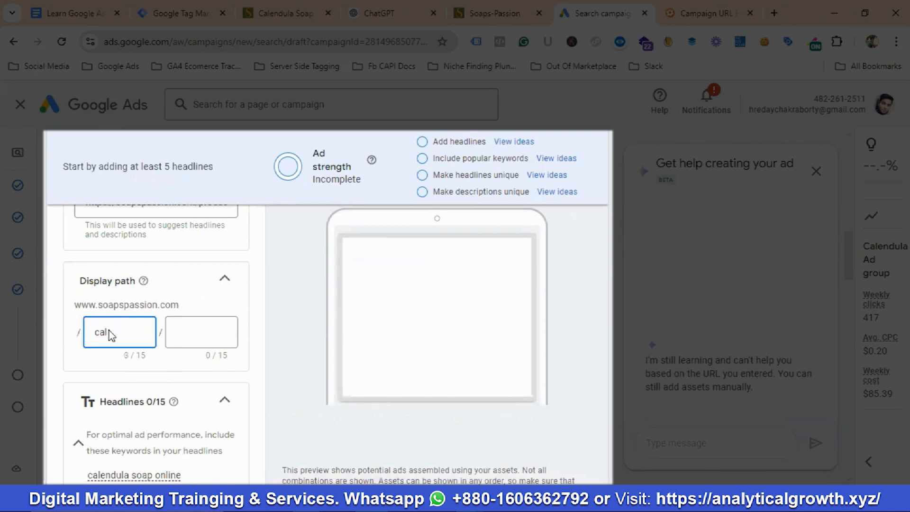
type("ula")
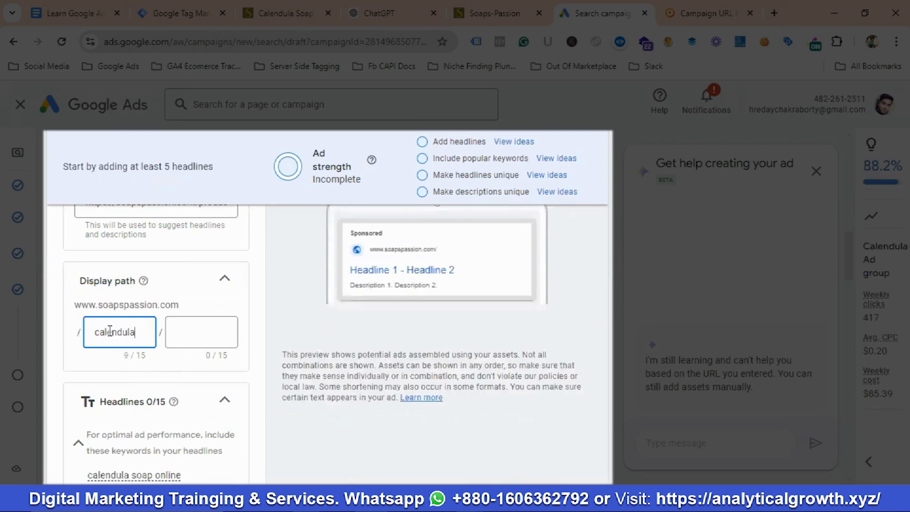
left_click(195, 327)
type("s")
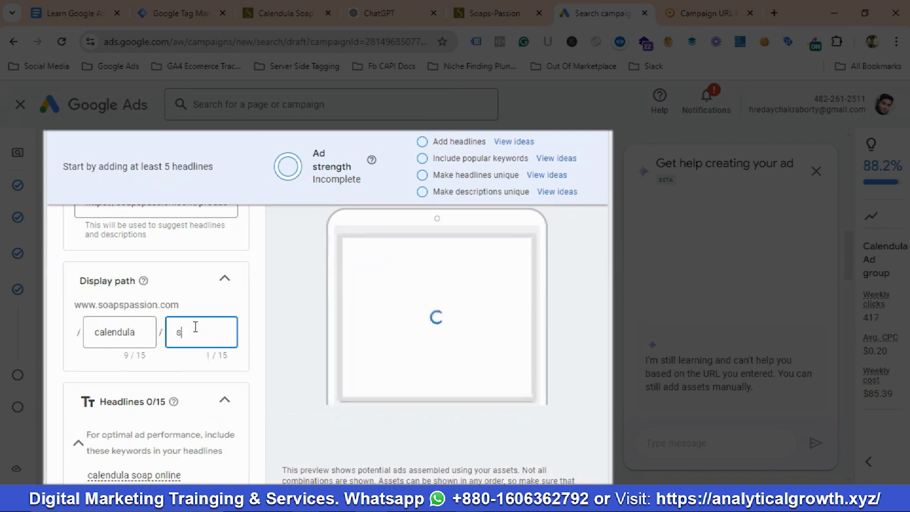
type("oaps")
Add empty headline fields to the ad up to the maximum of 15
scroll(196, 330, "down", 6)
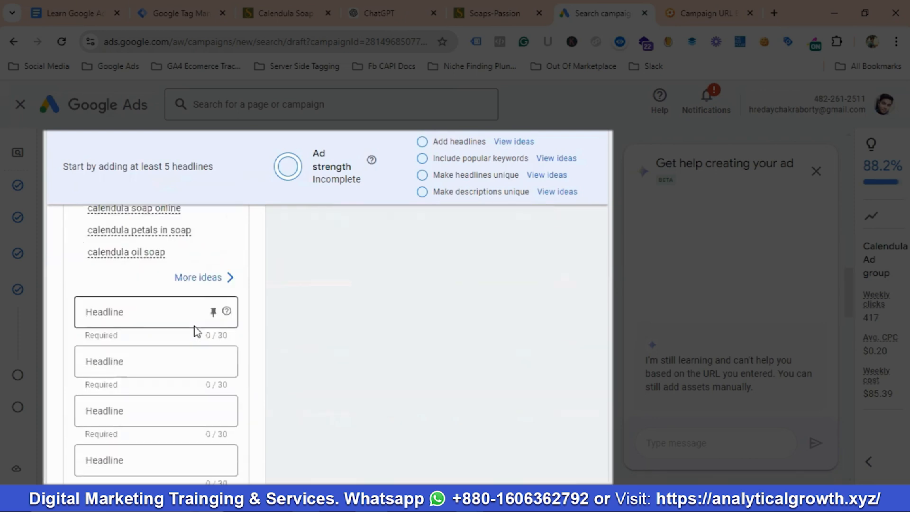
scroll(142, 335, "down", 5)
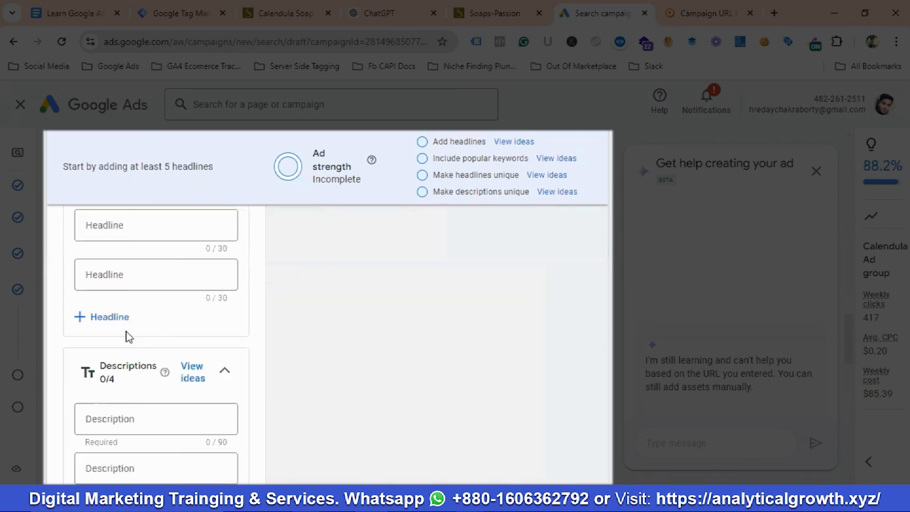
left_click(122, 316)
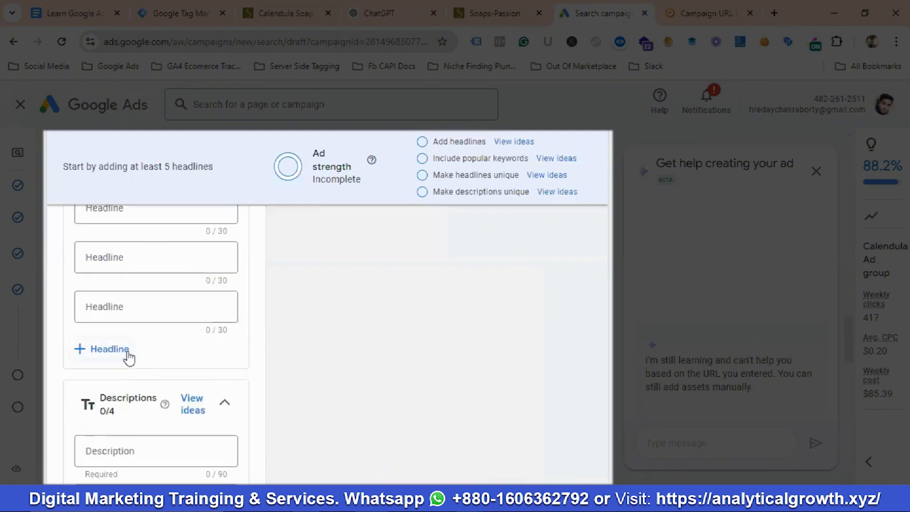
left_click(124, 350)
left_click(112, 398)
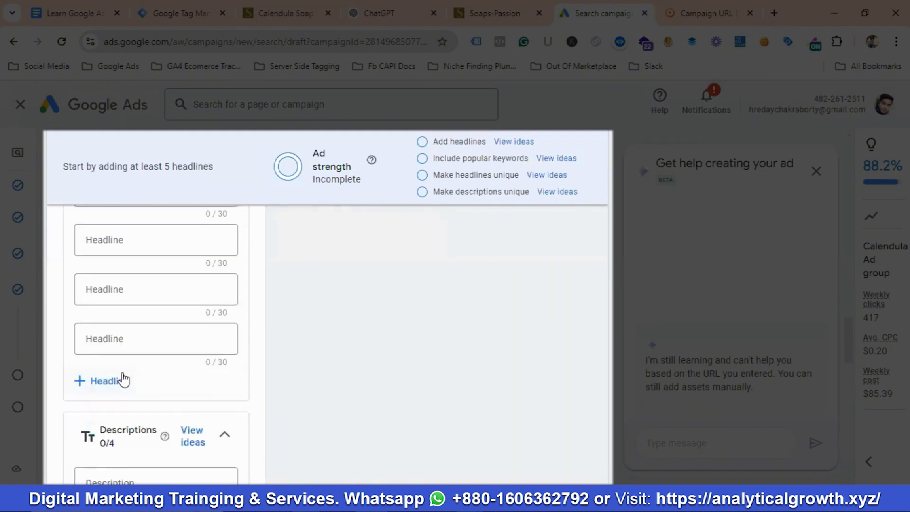
left_click(124, 379)
left_click(122, 363)
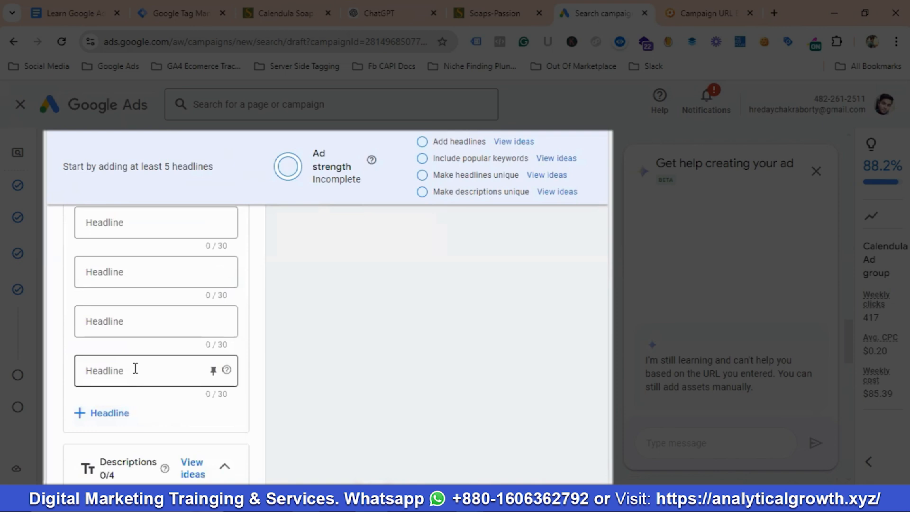
left_click(117, 417)
left_click(118, 391)
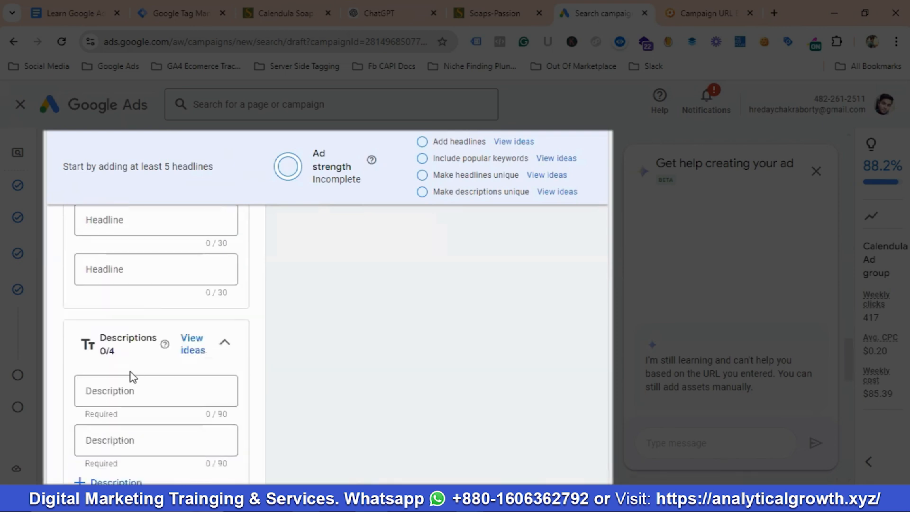
Add two more empty description fields so the ad has four
scroll(132, 377, "down", 3)
left_click(116, 349)
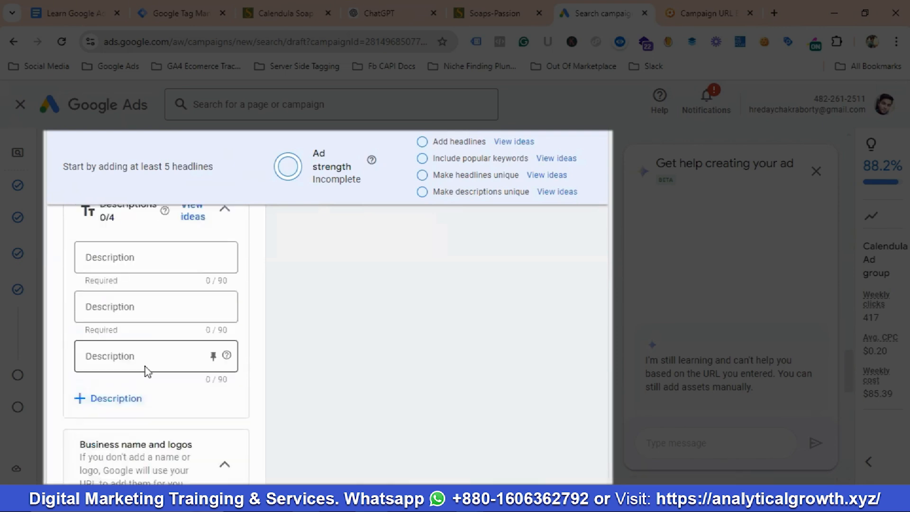
left_click(128, 398)
Copy the headline Natural Calendula Soap from the ChatGPT list into the ad's first headline field
scroll(142, 386, "up", 3)
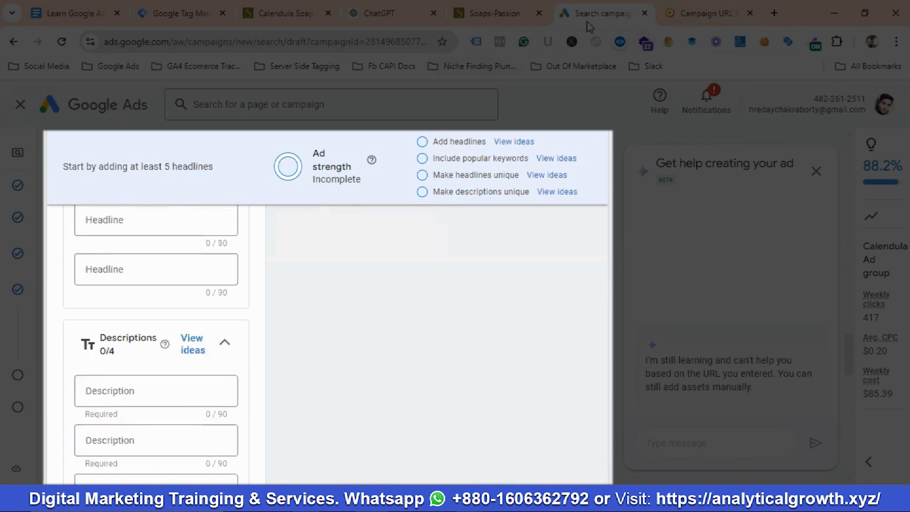
left_click(379, 14)
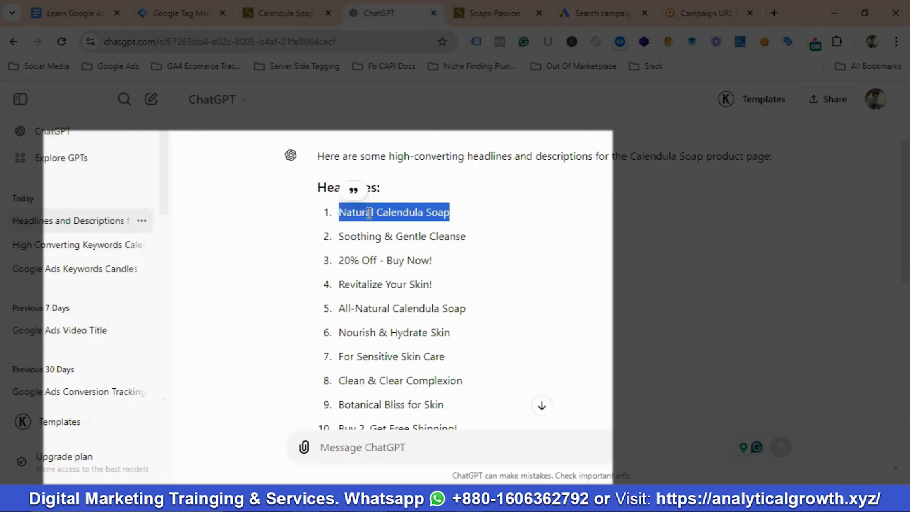
right_click(369, 212)
left_click(409, 230)
left_click(580, 14)
scroll(199, 342, "up", 9)
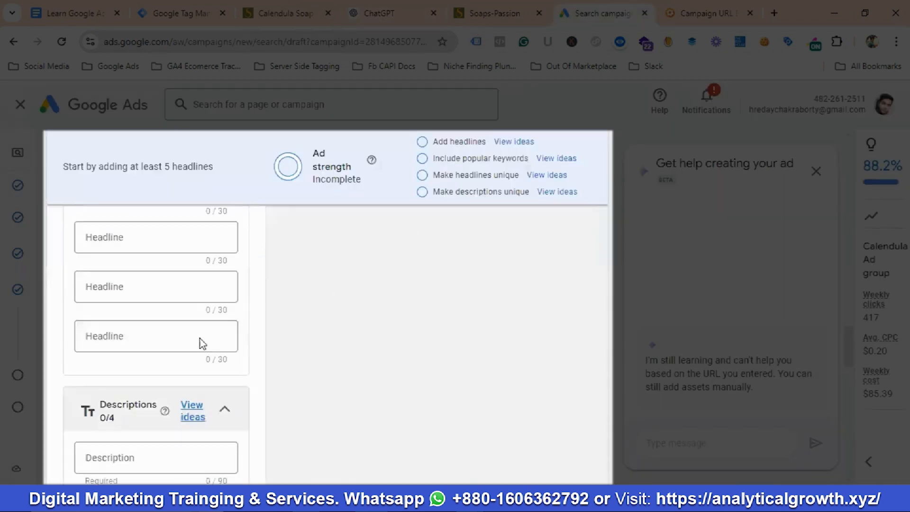
scroll(198, 327, "up", 3)
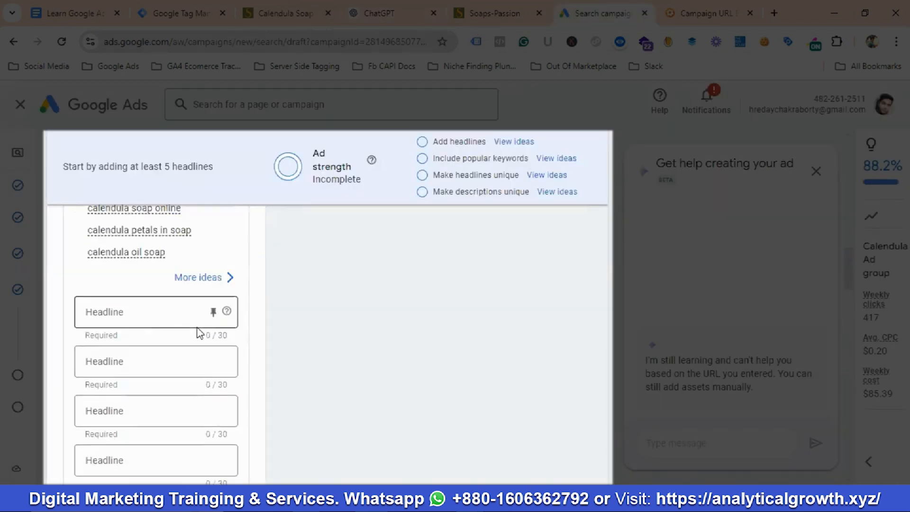
left_click(128, 313)
key("ctrl+v")
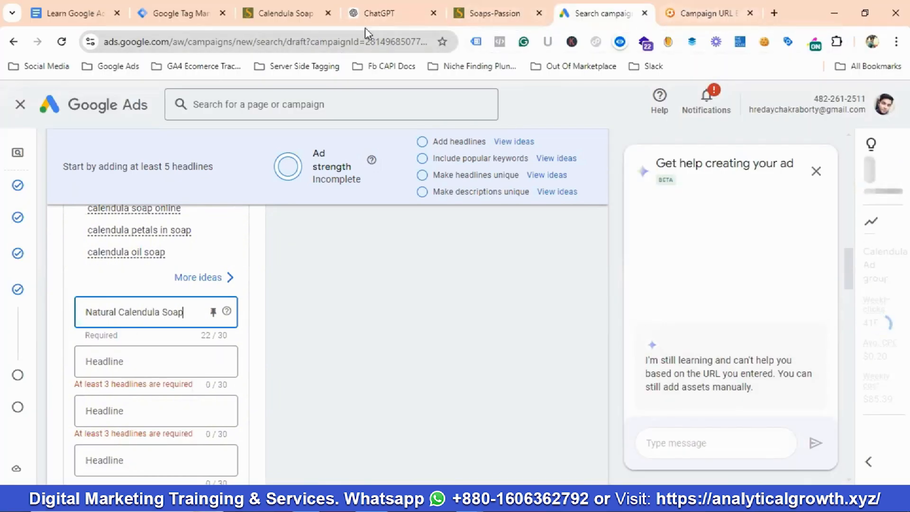
Copy the headline Soothing & Gentle Cleanse from the ChatGPT list into the ad's second headline field
left_click(379, 13)
left_click(375, 238)
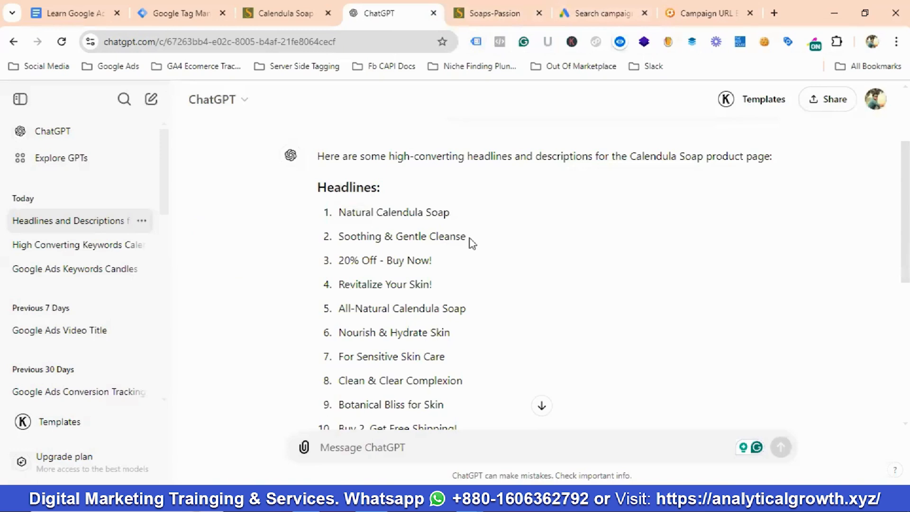
left_click_drag(469, 239, 331, 246)
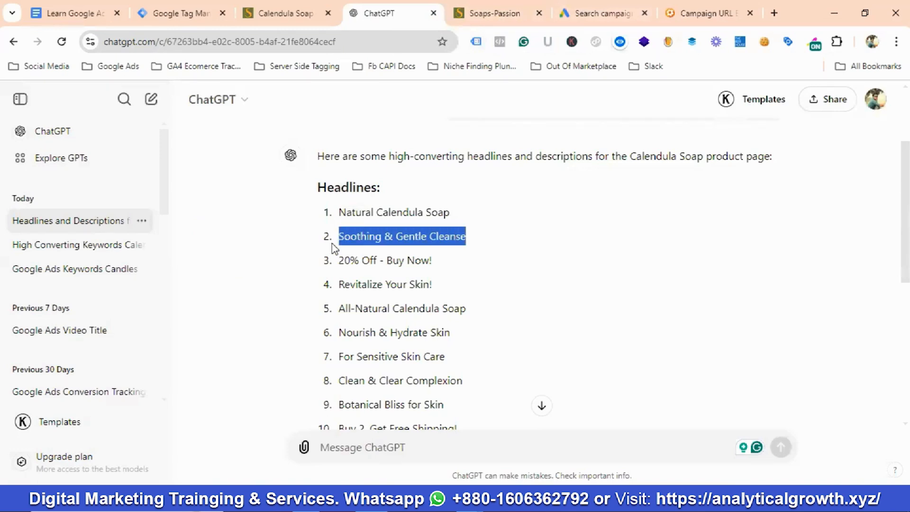
right_click(357, 240)
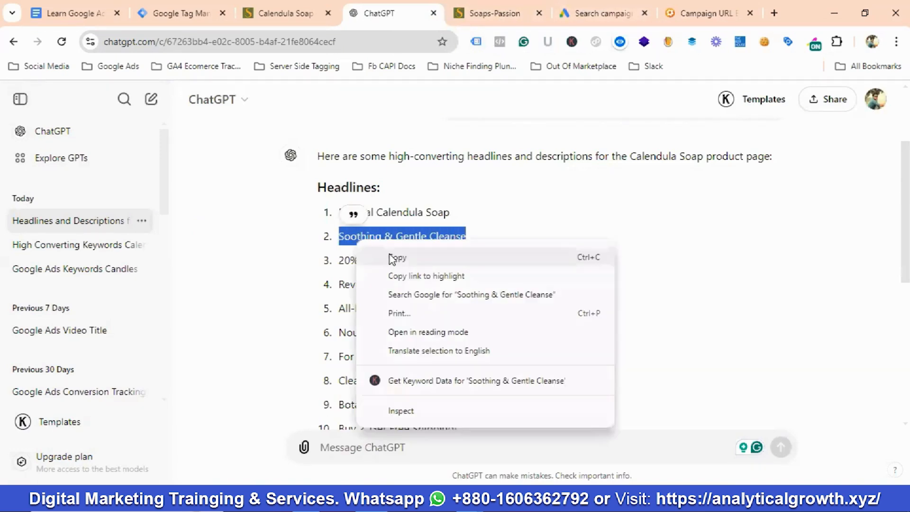
left_click(390, 257)
left_click(592, 15)
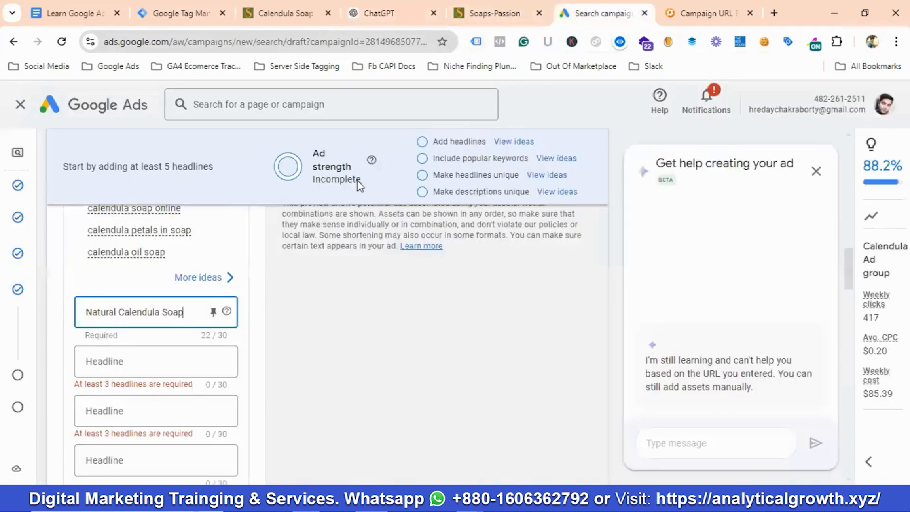
left_click(132, 361)
key("ctrl+v")
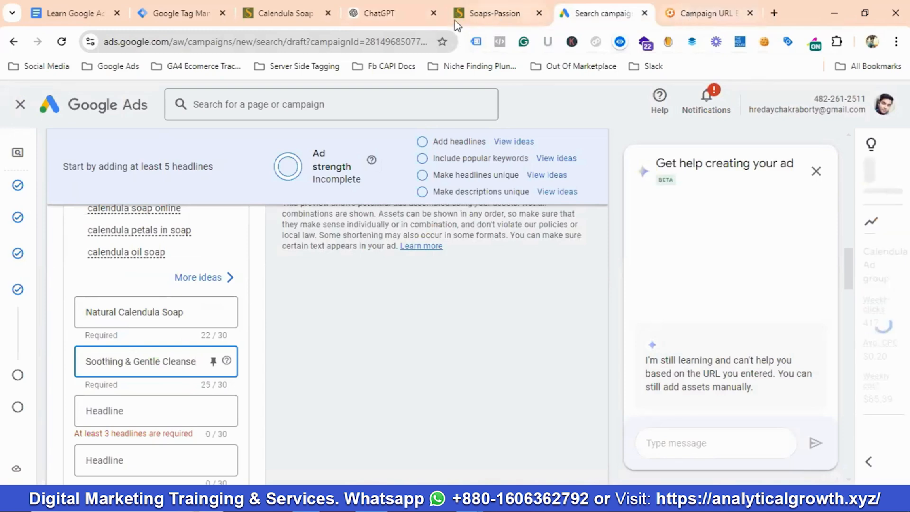
Copy the headline 20% Off - Buy Now, without its exclamation mark, from the ChatGPT list into the ad's third headline field
left_click(379, 15)
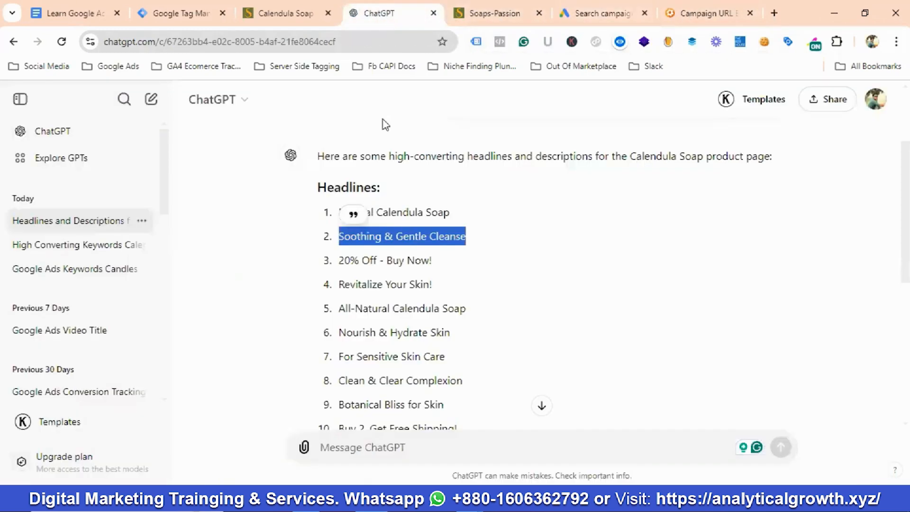
left_click_drag(341, 261, 426, 259)
right_click(412, 266)
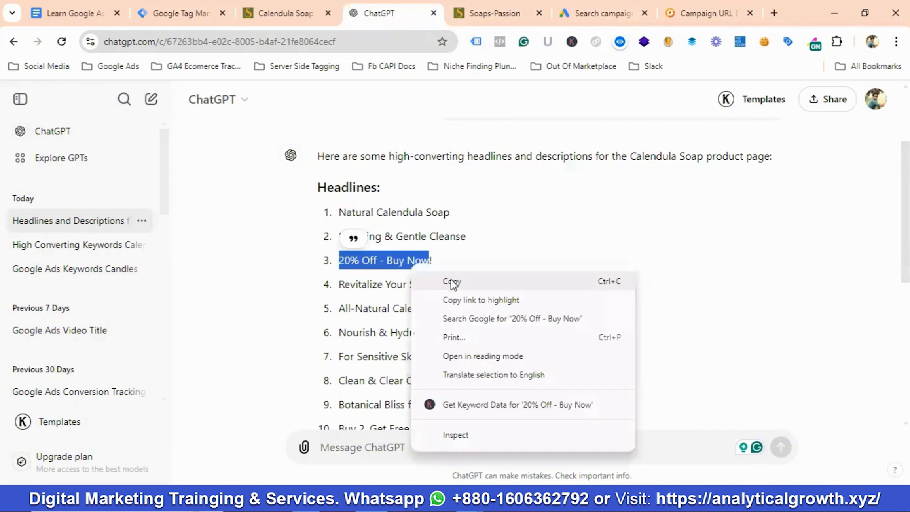
left_click(452, 282)
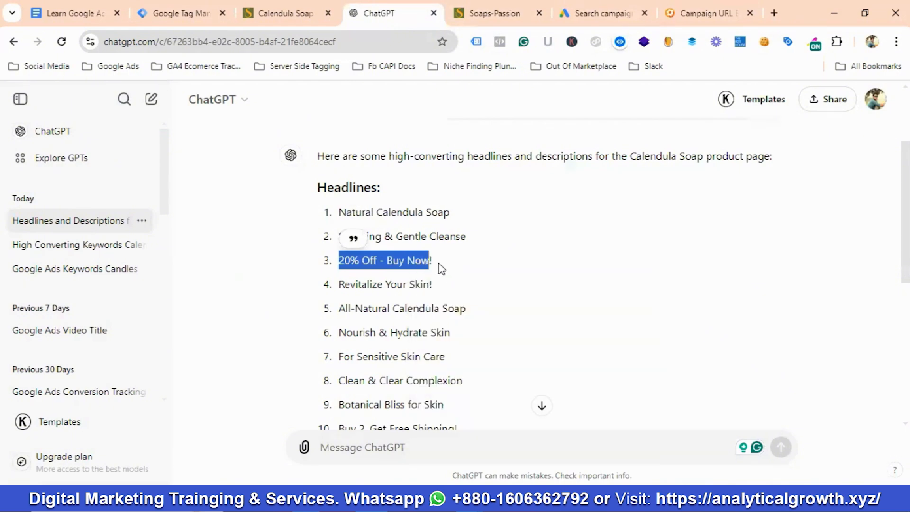
left_click(586, 18)
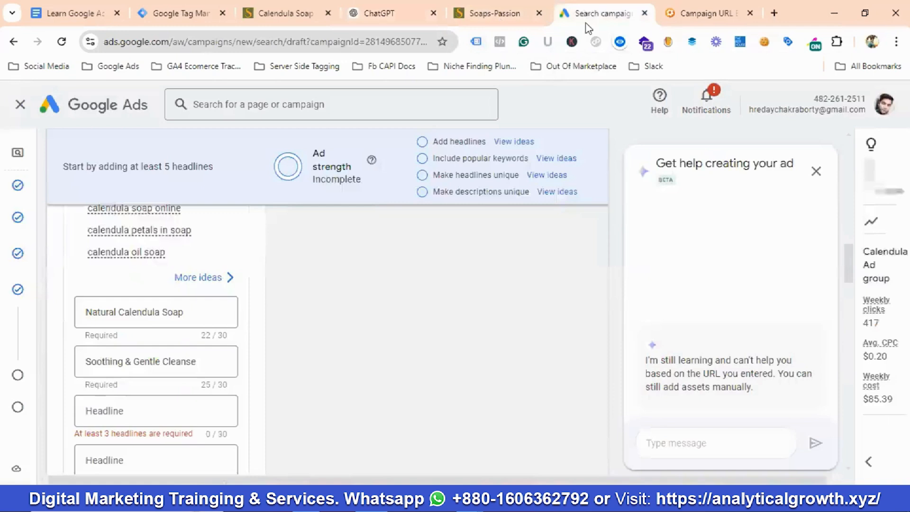
left_click(140, 412)
key("ctrl+v")
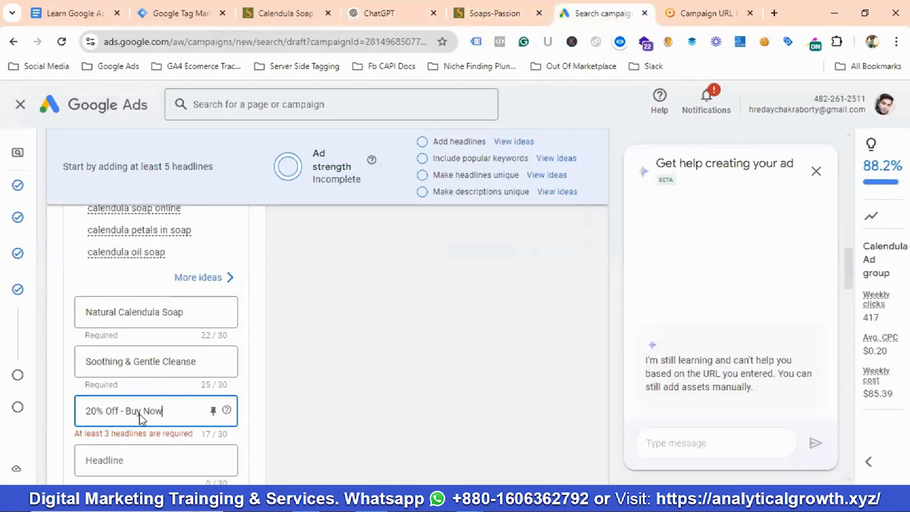
scroll(162, 412, "down", 3)
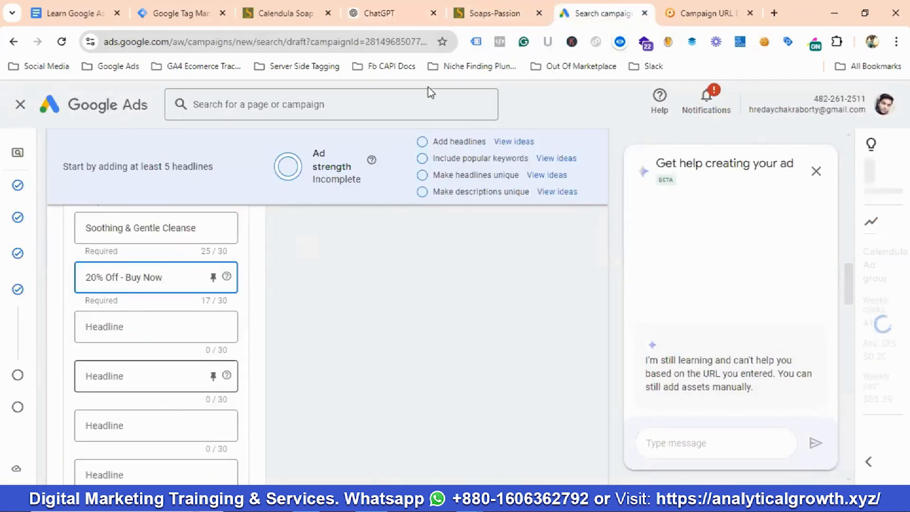
Copy the headline Revitalize Your Skin, without its exclamation mark, from the ChatGPT list into the ad's fourth headline field
left_click(381, 19)
scroll(432, 297, "down", 2)
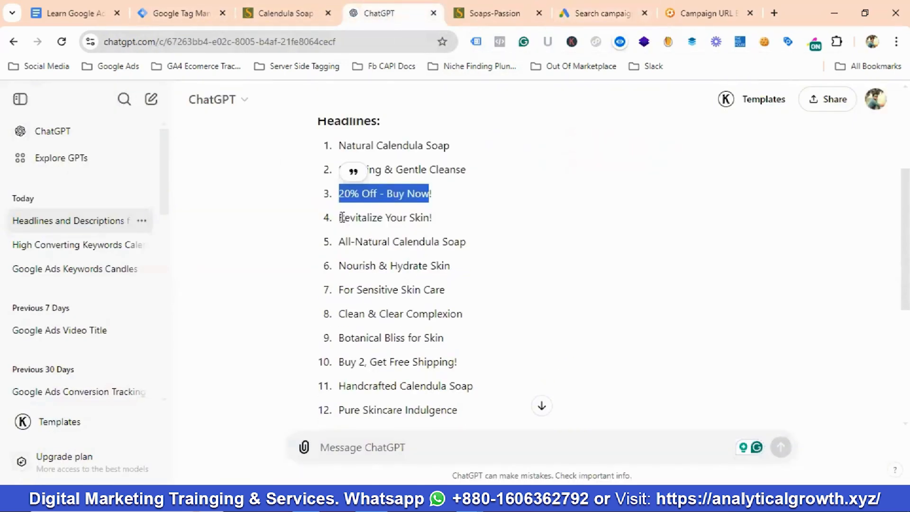
left_click_drag(340, 217, 430, 217)
right_click(395, 220)
left_click(434, 237)
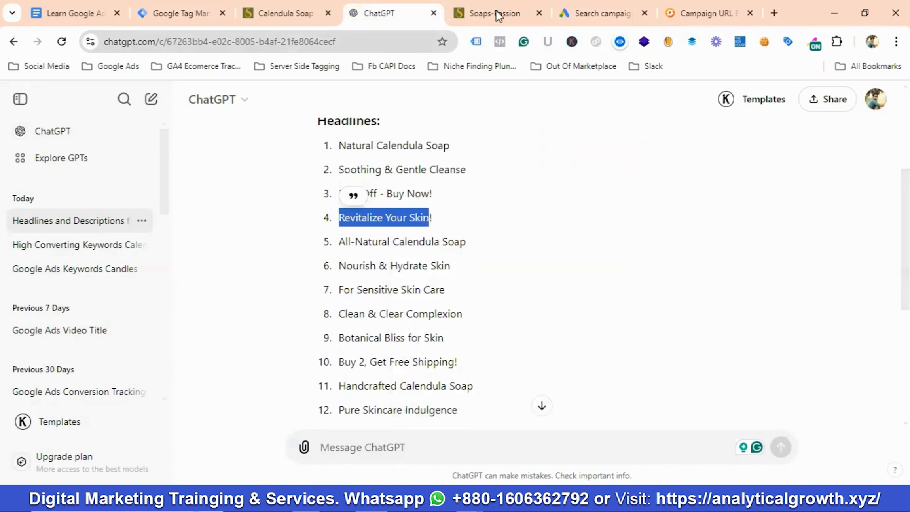
left_click(588, 13)
left_click(150, 327)
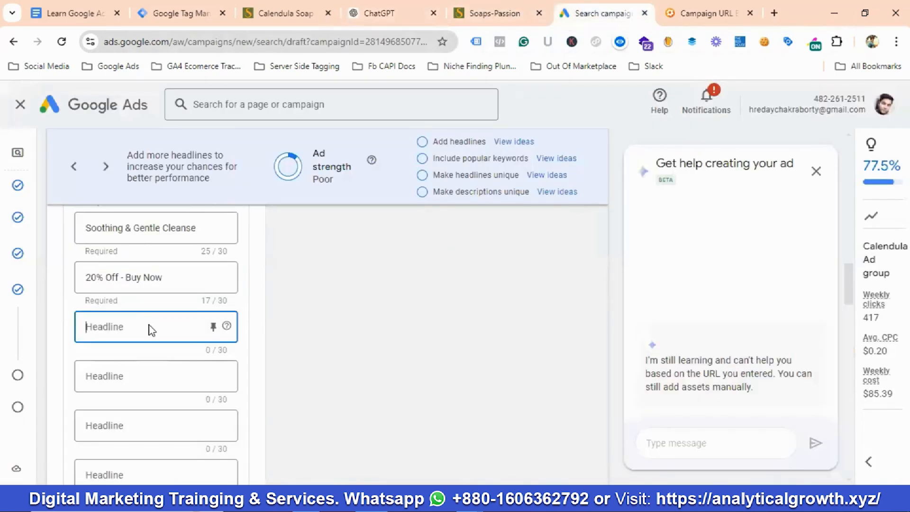
key("ctrl+v")
Copy the headline All-Natural Calendula Soap from the ChatGPT list into the ad's fifth headline field
left_click(426, 14)
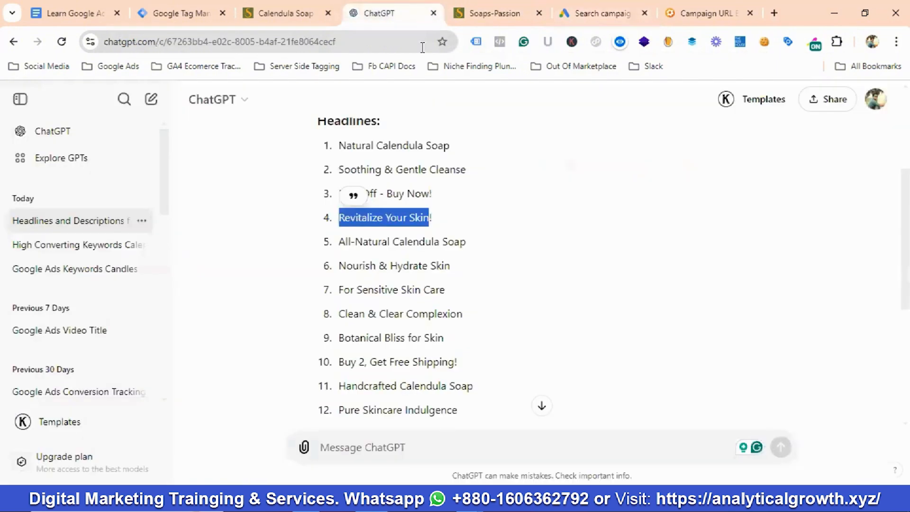
scroll(420, 245, "down", 1)
scroll(419, 245, "down", 1)
left_click_drag(339, 175, 464, 173)
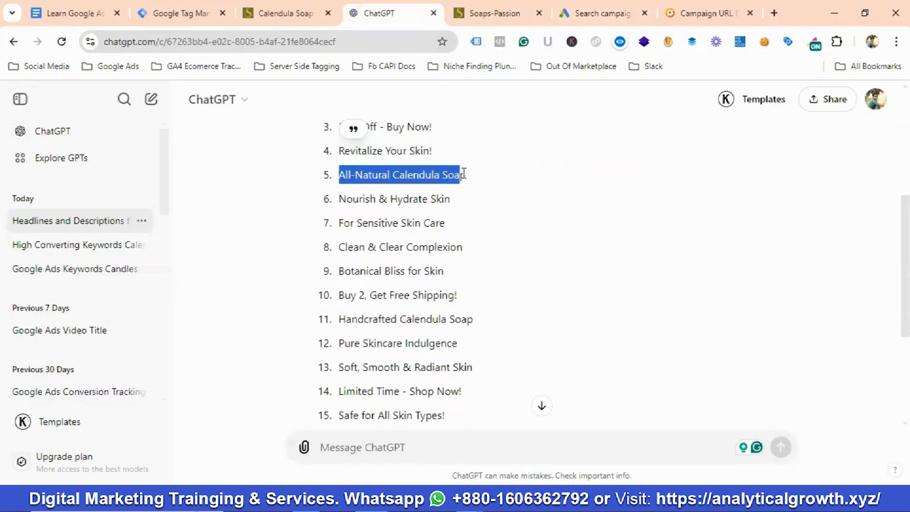
right_click(423, 179)
left_click(467, 198)
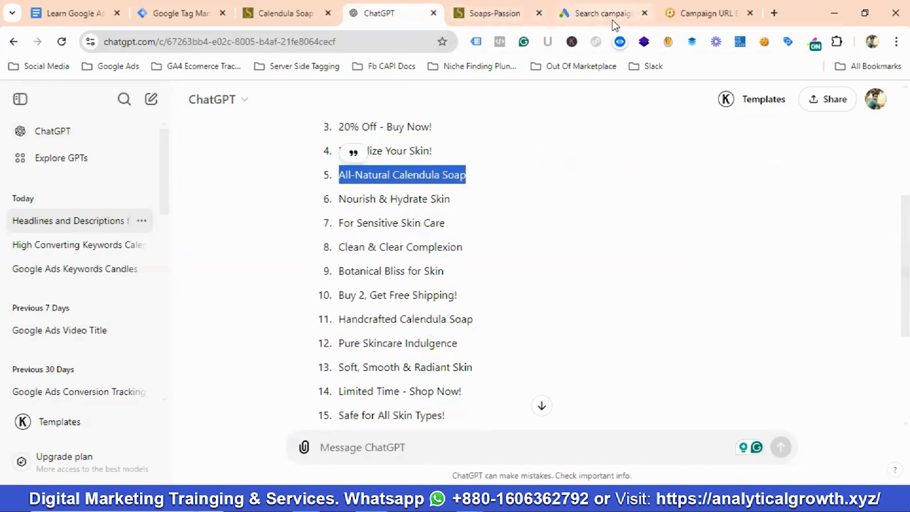
left_click(598, 13)
left_click(111, 373)
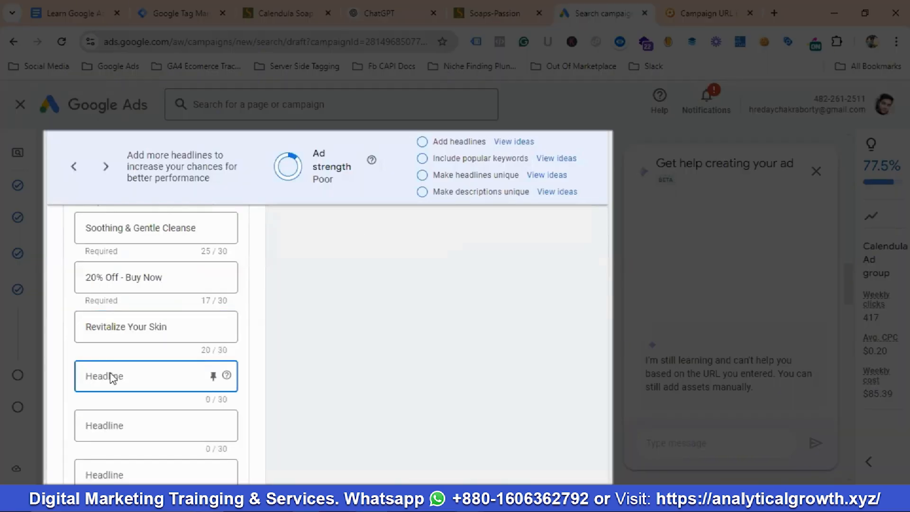
key("ctrl+v")
scroll(179, 381, "down", 2)
Copy the headline Nourish & Hydrate Skin from the ChatGPT list into the ad's sixth headline field
left_click(393, 13)
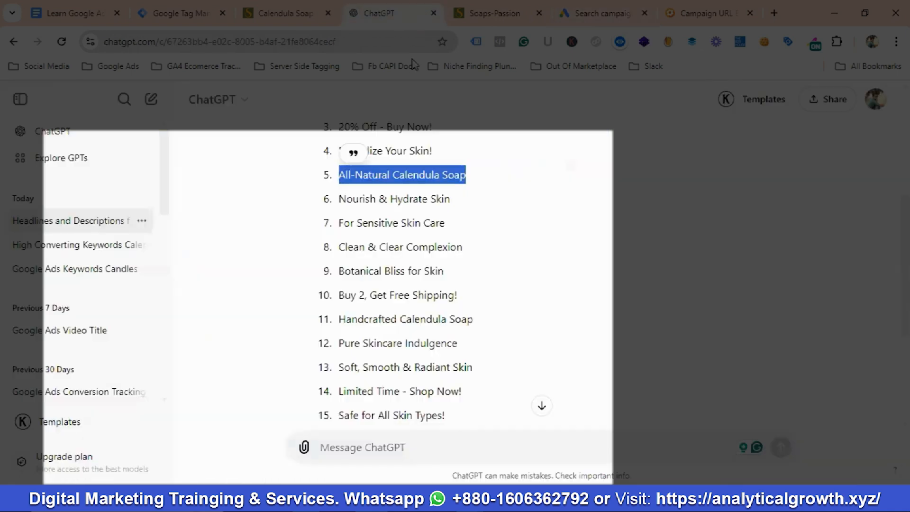
left_click_drag(340, 199, 452, 200)
right_click(462, 208)
left_click(471, 217)
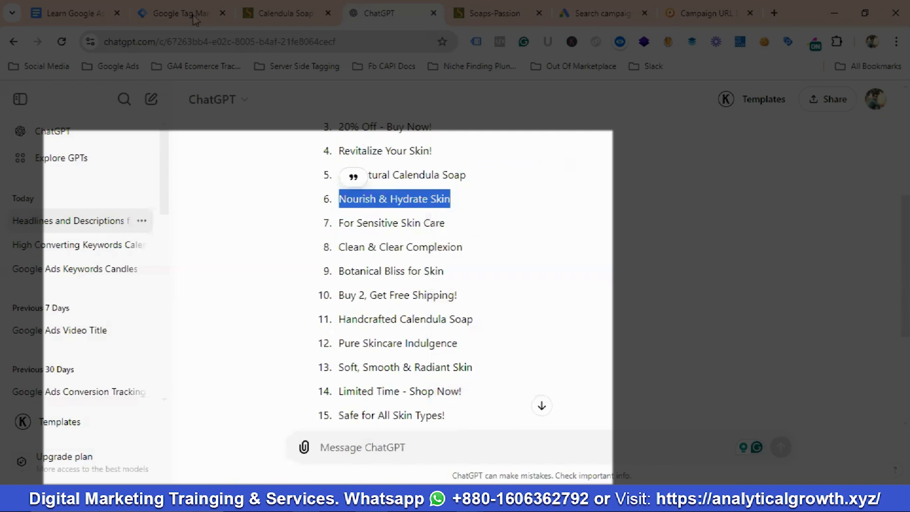
left_click(554, 14)
left_click(143, 360)
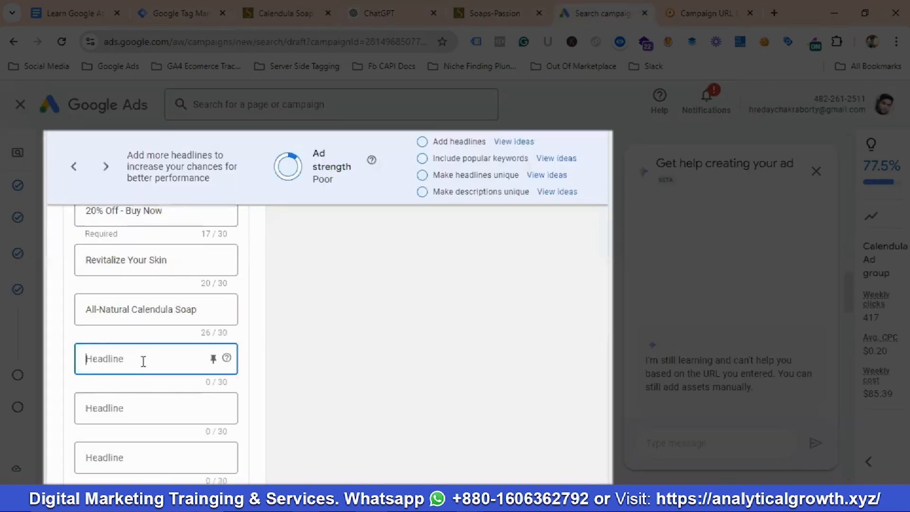
key("ctrl+v")
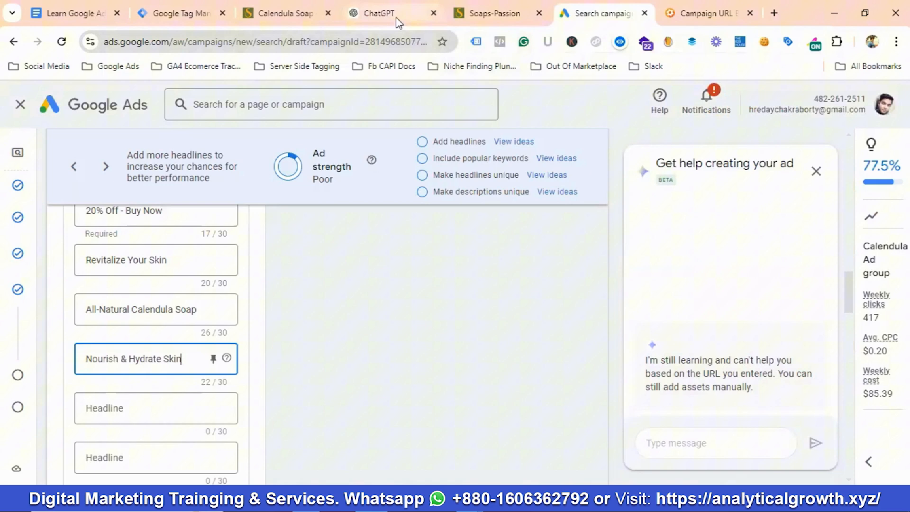
Copy the headline For Sensitive Skin Care from the ChatGPT list into the ad's seventh headline field
left_click(393, 13)
scroll(403, 260, "down", 2)
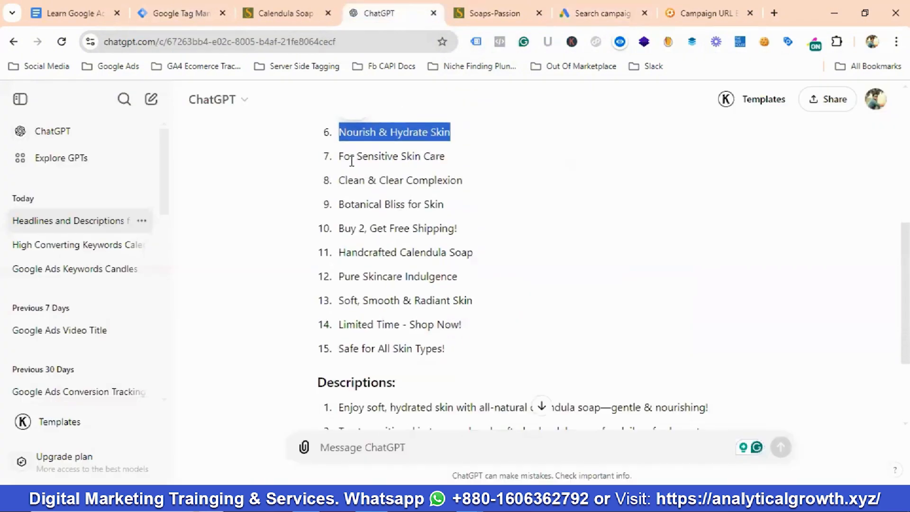
left_click_drag(340, 156, 444, 154)
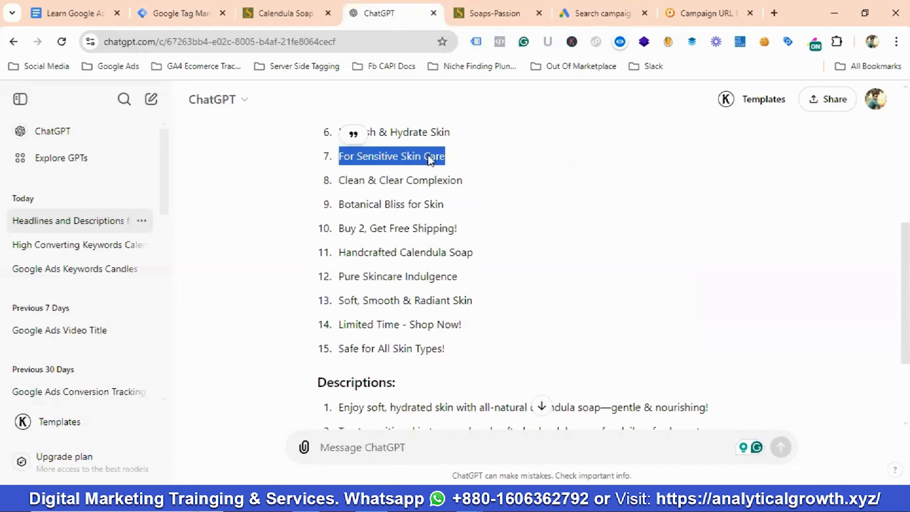
right_click(431, 159)
left_click(468, 172)
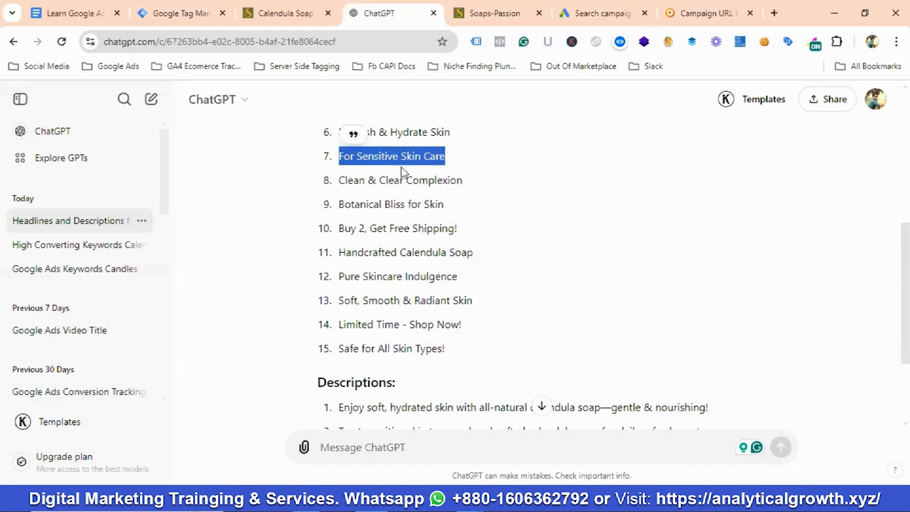
left_click(600, 16)
left_click(134, 410)
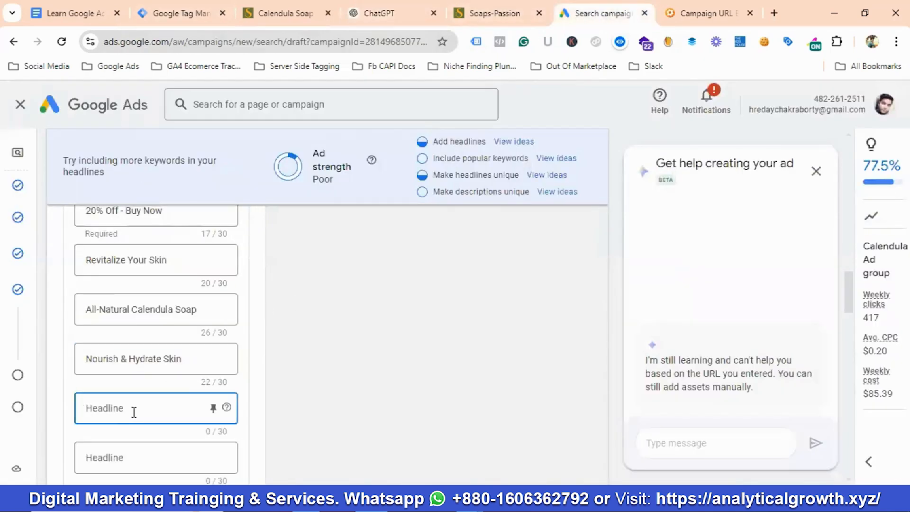
key("ctrl+v")
scroll(147, 412, "down", 1)
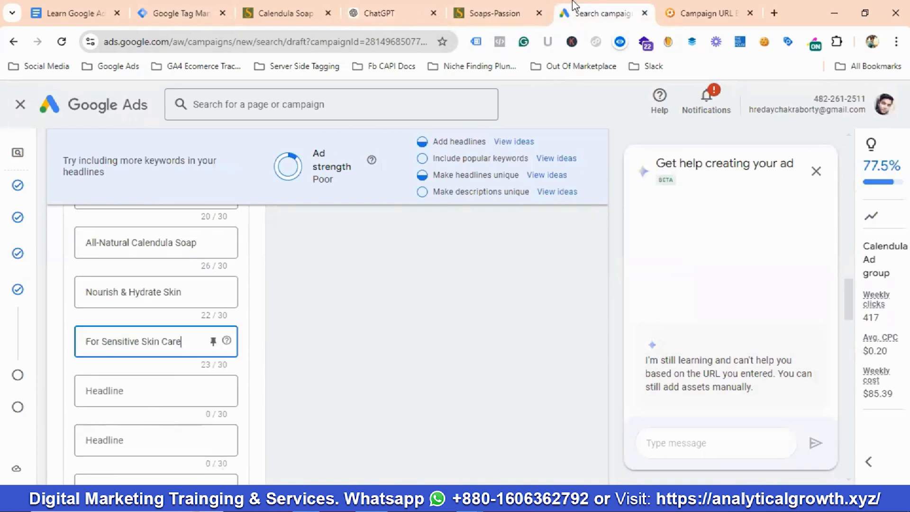
Copy the headline Clean & Clear Complexion from the ChatGPT list into the ad's eighth headline field
left_click(379, 12)
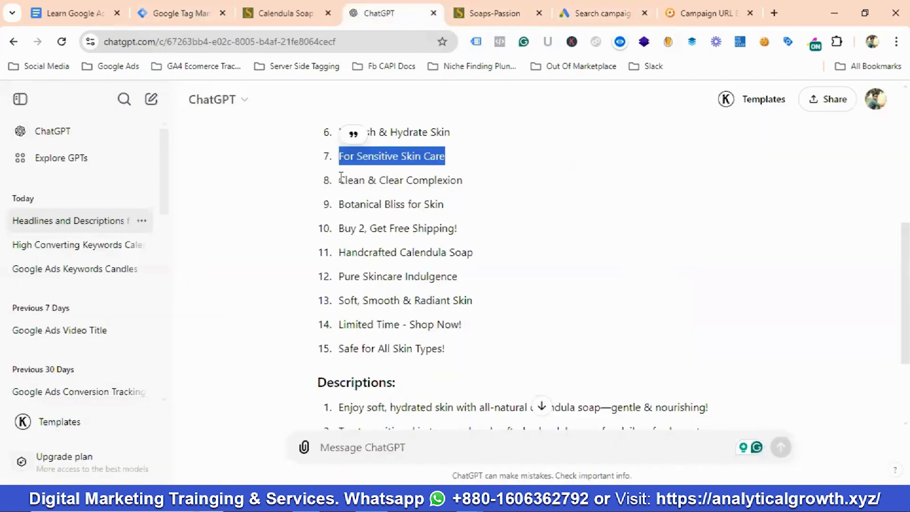
left_click_drag(340, 177, 445, 181)
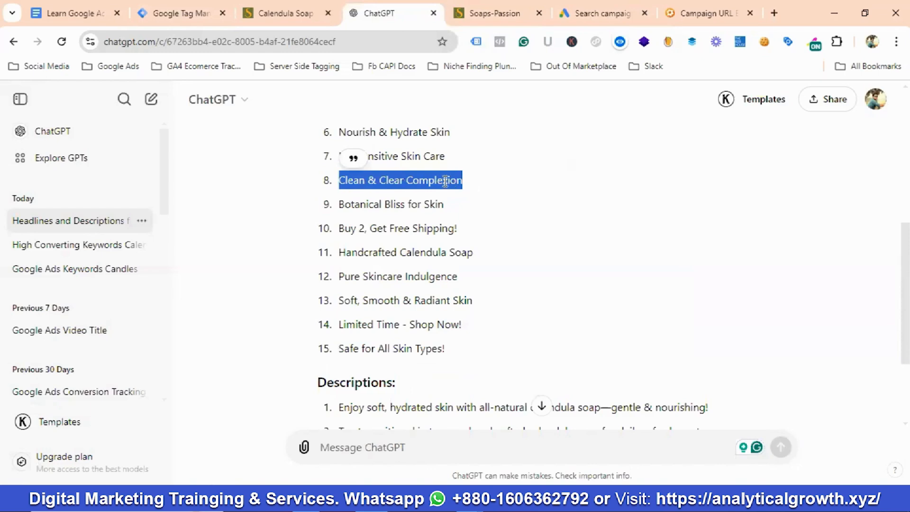
right_click(435, 187)
left_click(476, 198)
left_click(598, 13)
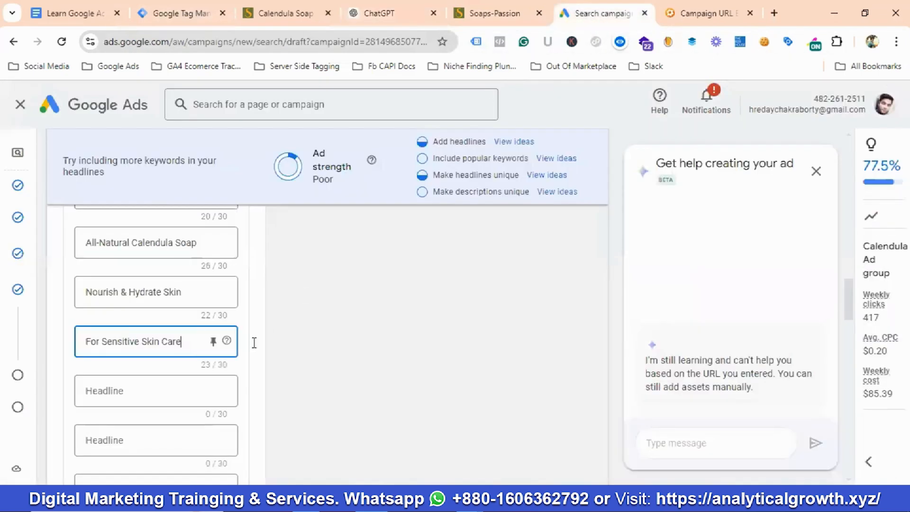
left_click(141, 393)
key("ctrl+v")
scroll(161, 392, "down", 3)
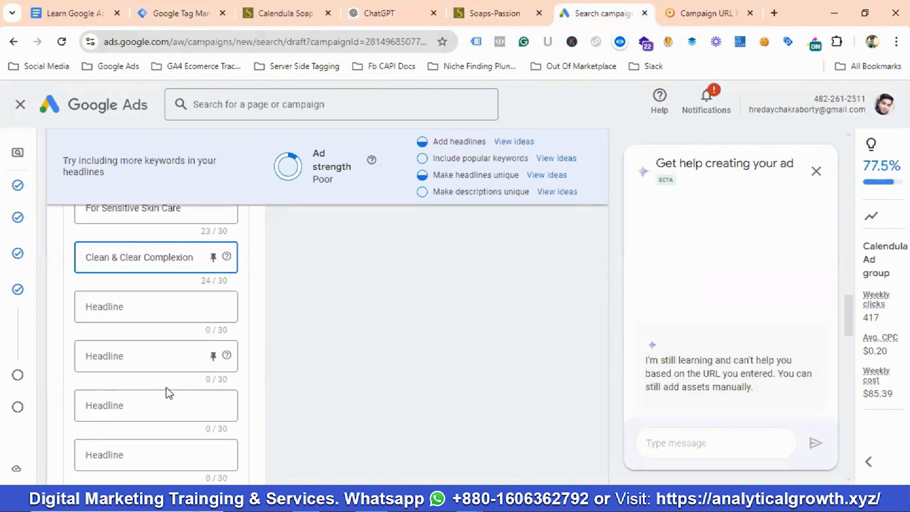
Copy the headline Botanical Bliss for Skin from the ChatGPT list into the ad's ninth headline field
left_click(414, 19)
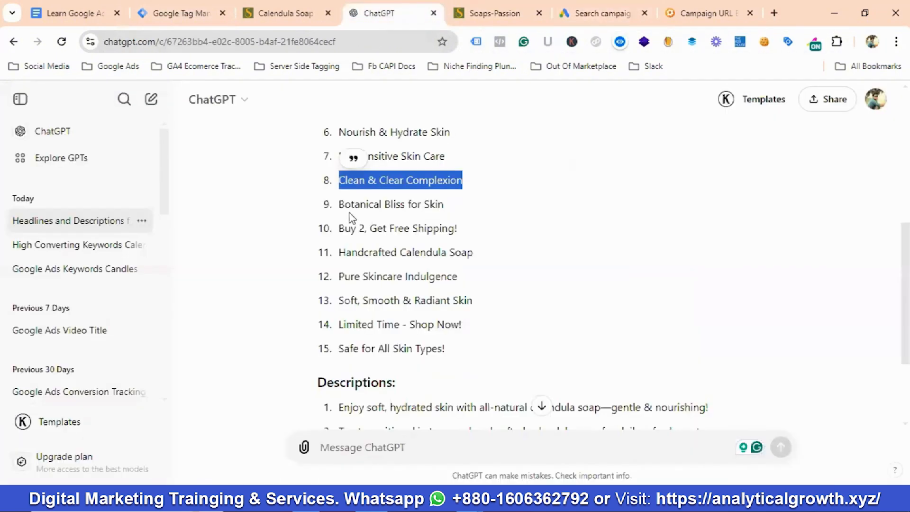
left_click_drag(340, 204, 449, 204)
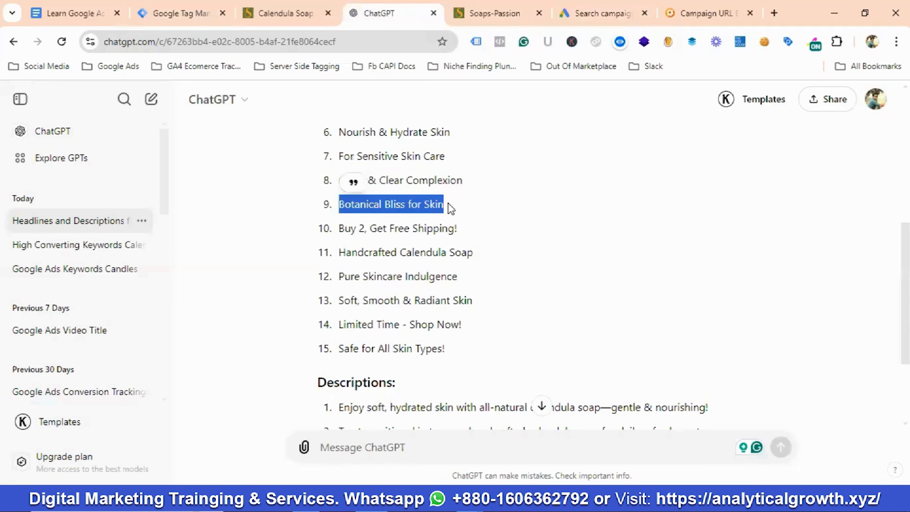
left_click(571, 12)
left_click(135, 305)
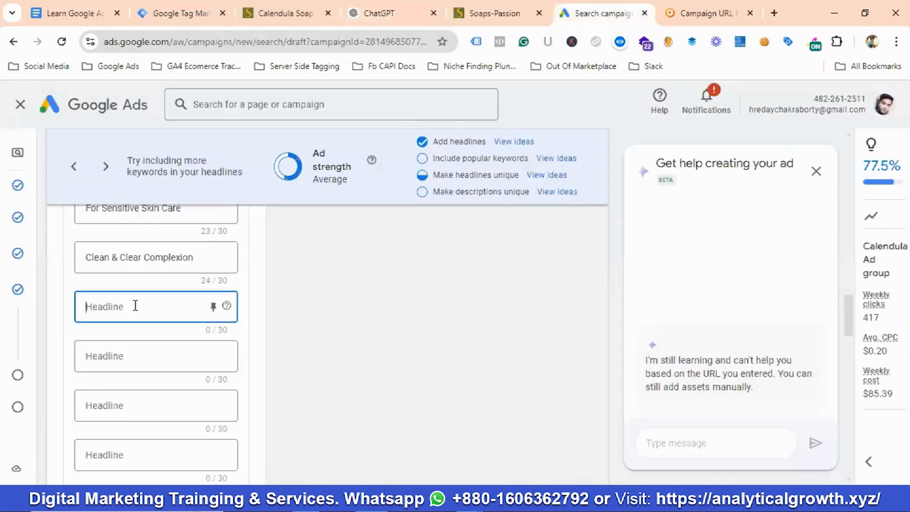
key("ctrl+v")
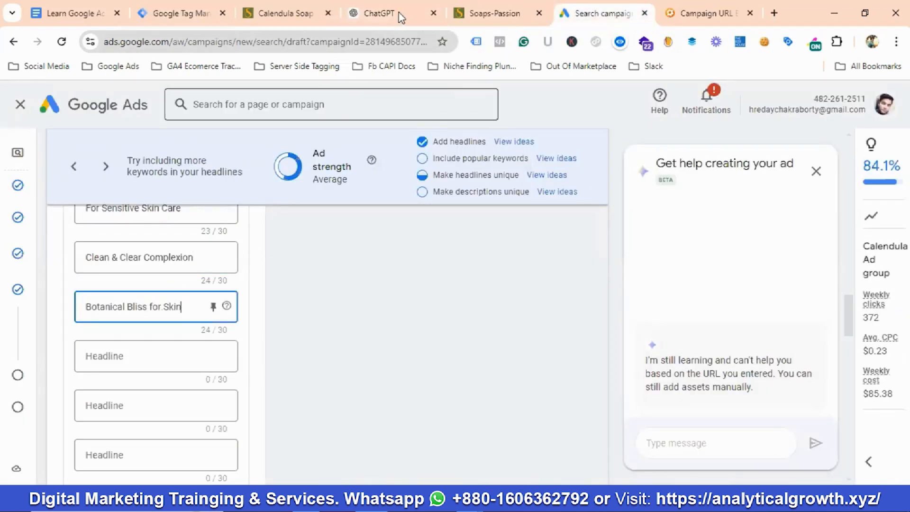
Copy the headline Buy 2, Get Free Shipping, without its exclamation mark, from the ChatGPT list into the ad's tenth headline field
left_click(401, 15)
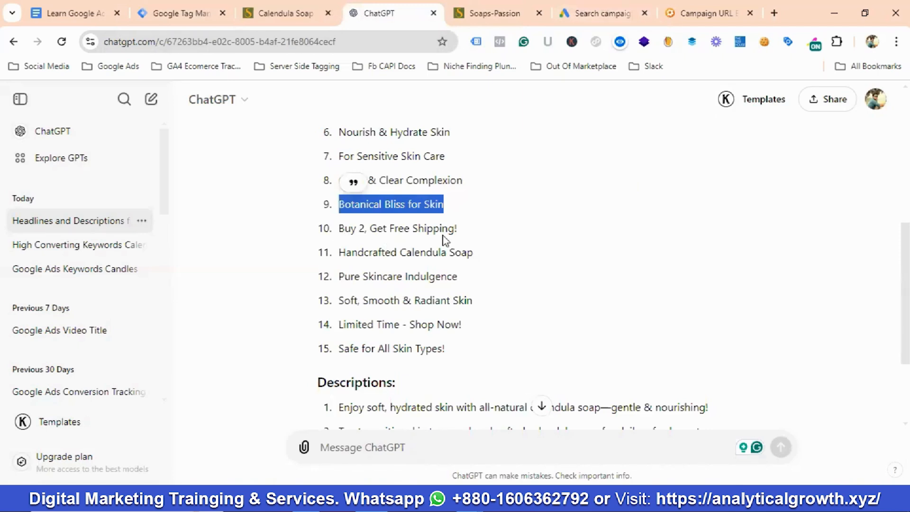
left_click_drag(455, 228, 348, 231)
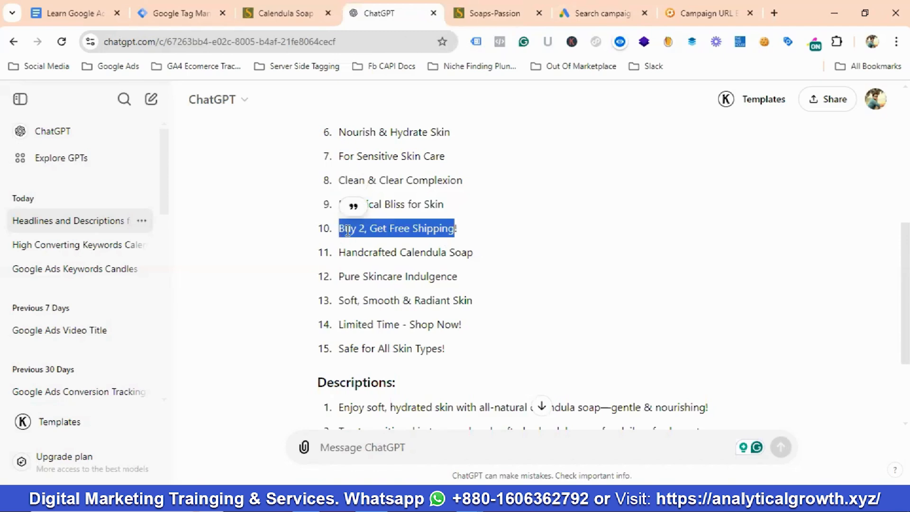
right_click(387, 247)
left_click(392, 247)
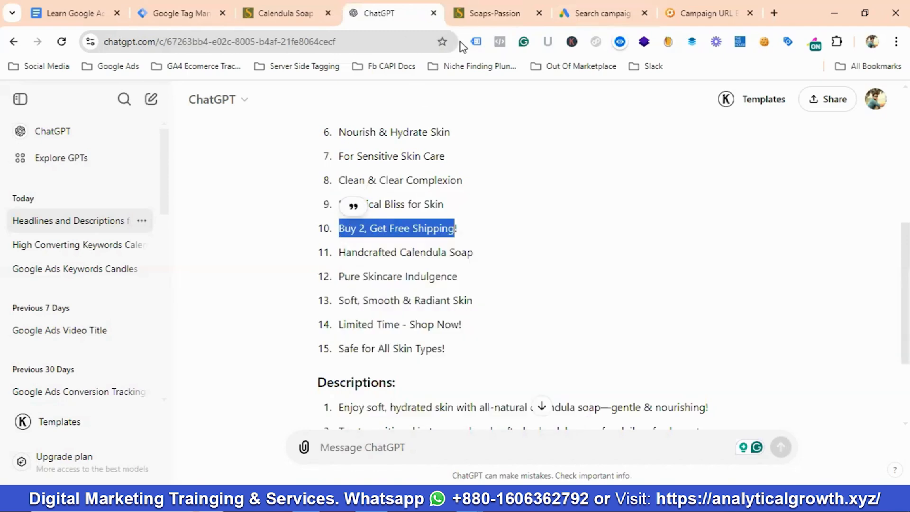
left_click(594, 13)
left_click(123, 353)
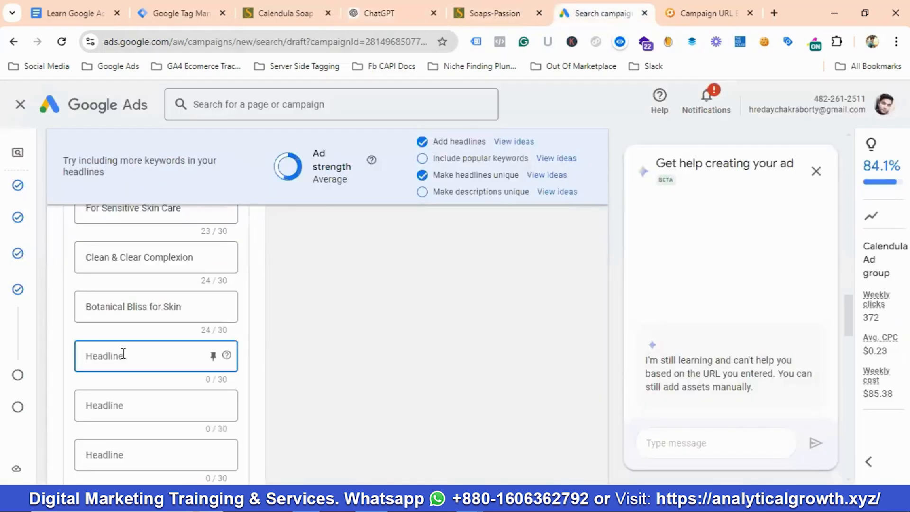
key("ctrl+v")
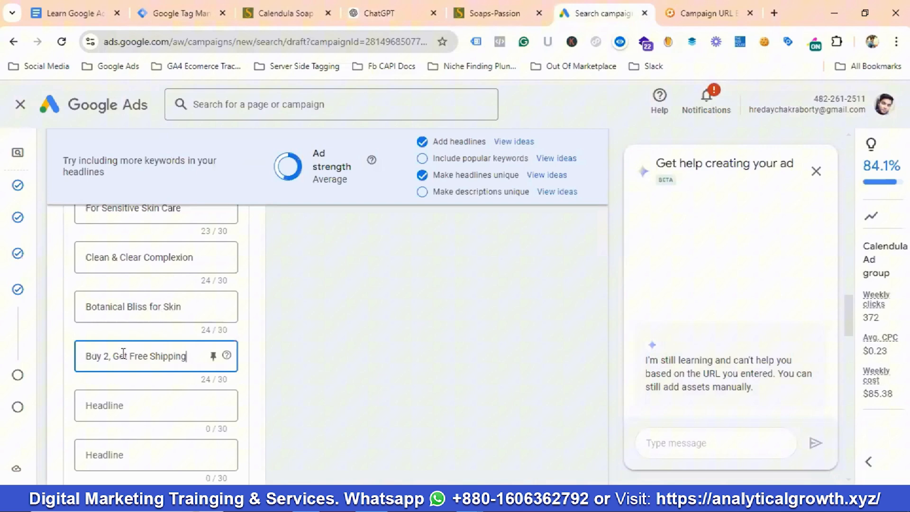
Copy the headline Handcrafted Calendula Soap from the ChatGPT list for the ad's eleventh headline field
left_click(404, 18)
left_click_drag(335, 254, 455, 258)
right_click(487, 277)
left_click(490, 275)
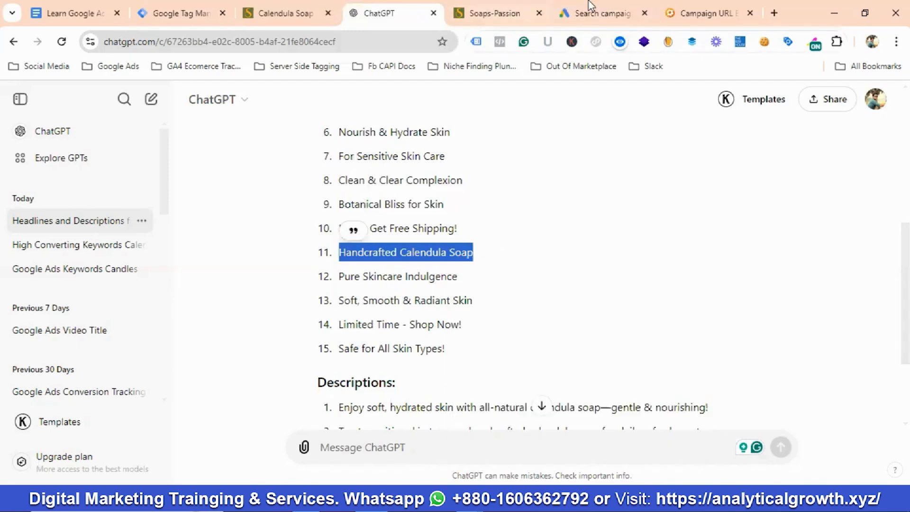
Switch to Google Ads and paste the copied "Handcrafted Calendula Soap" into the eleventh headline field
left_click(601, 13)
left_click(130, 405)
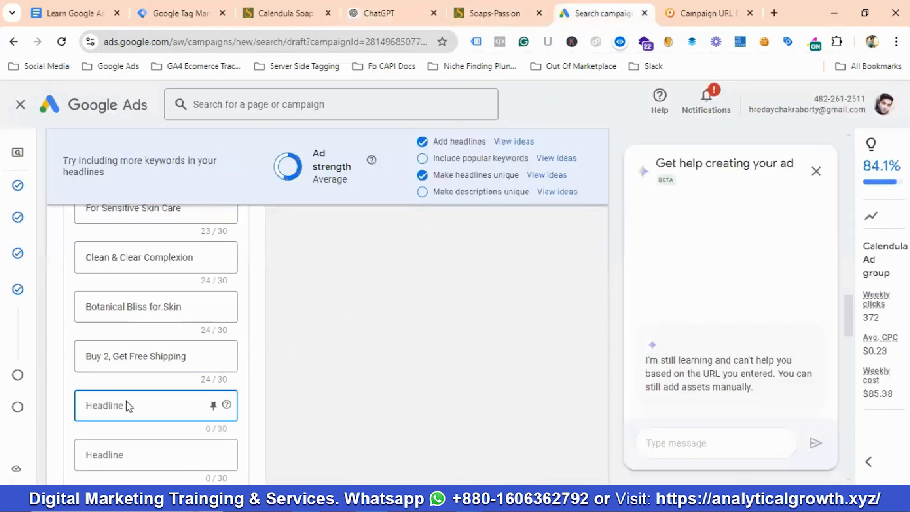
key("ctrl+v")
Copy the headline "Pure Skincare Indulgence" from the ChatGPT list and paste it into the twelfth headline field in Google Ads
left_click(379, 13)
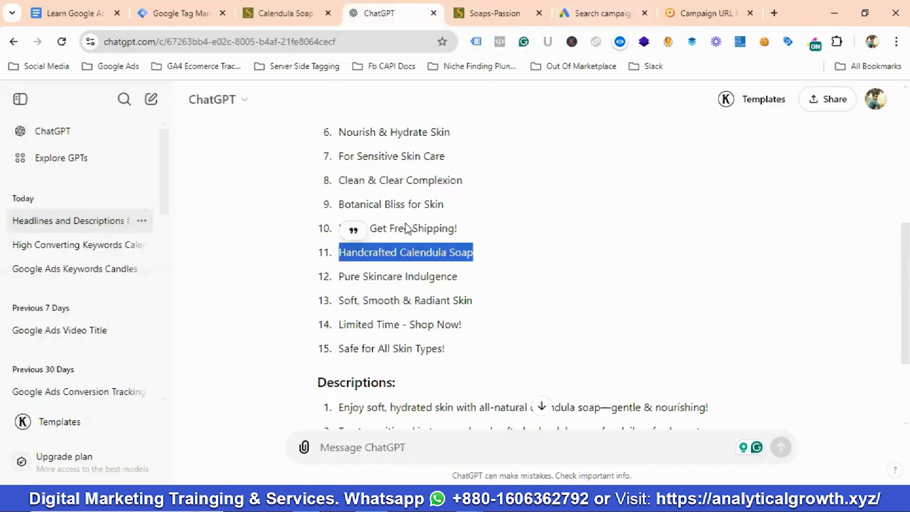
scroll(345, 220, "down", 2)
left_click_drag(340, 213, 462, 219)
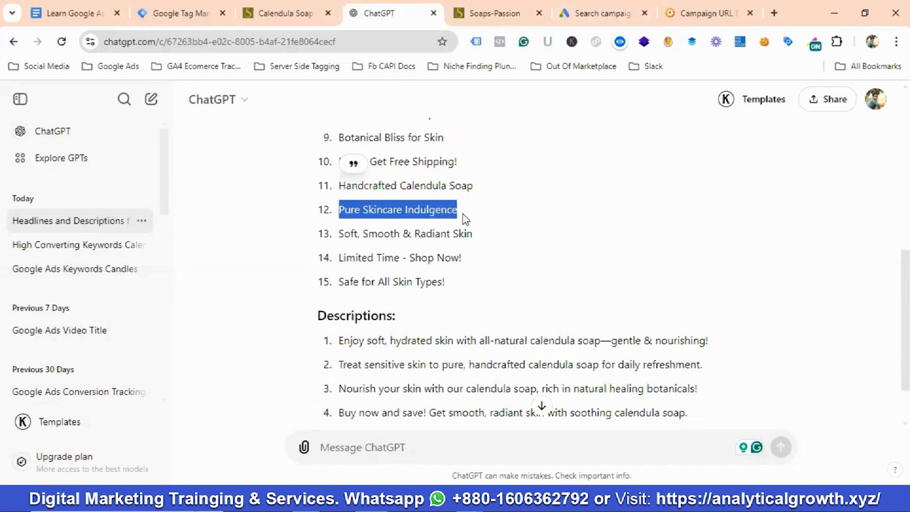
right_click(447, 222)
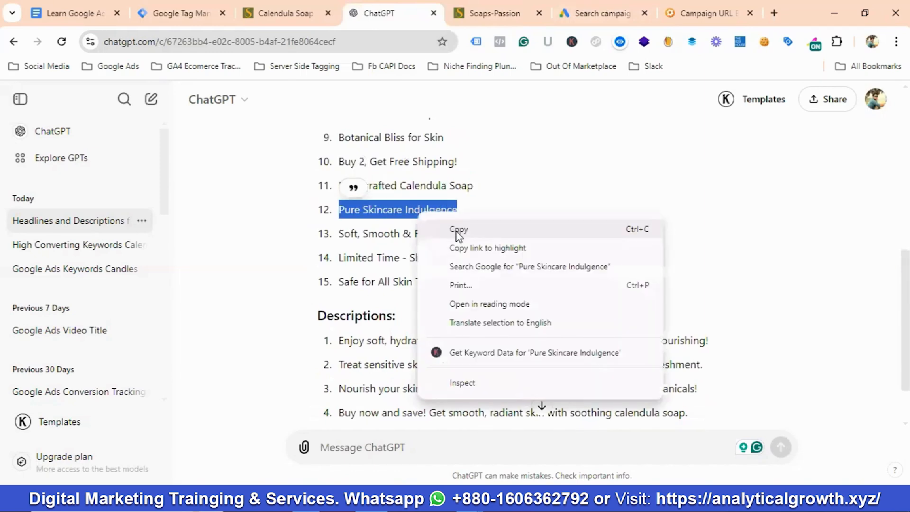
left_click(456, 230)
left_click(573, 13)
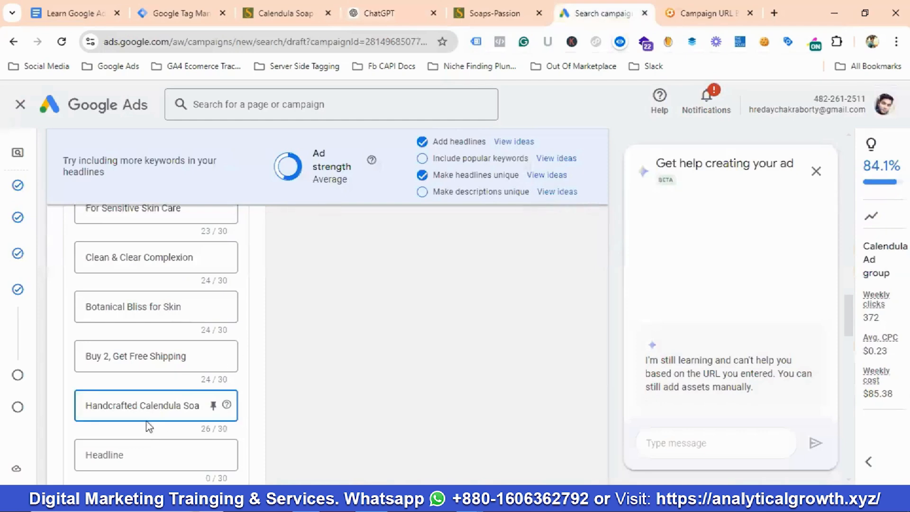
scroll(146, 425, "down", 3)
left_click(130, 325)
key("ctrl+v")
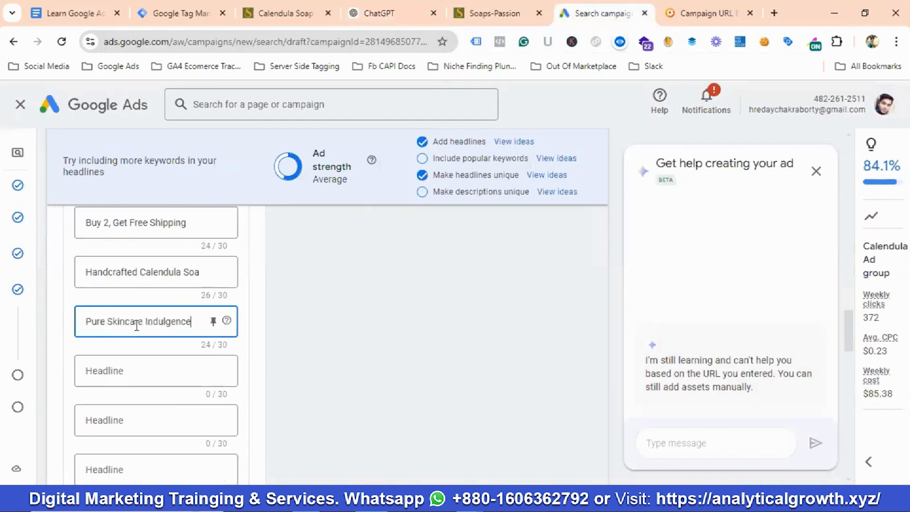
Copy "Soft, Smooth & Radiant Skin" from the ChatGPT list into the thirteenth headline field in Google Ads
left_click(492, 13)
left_click(393, 13)
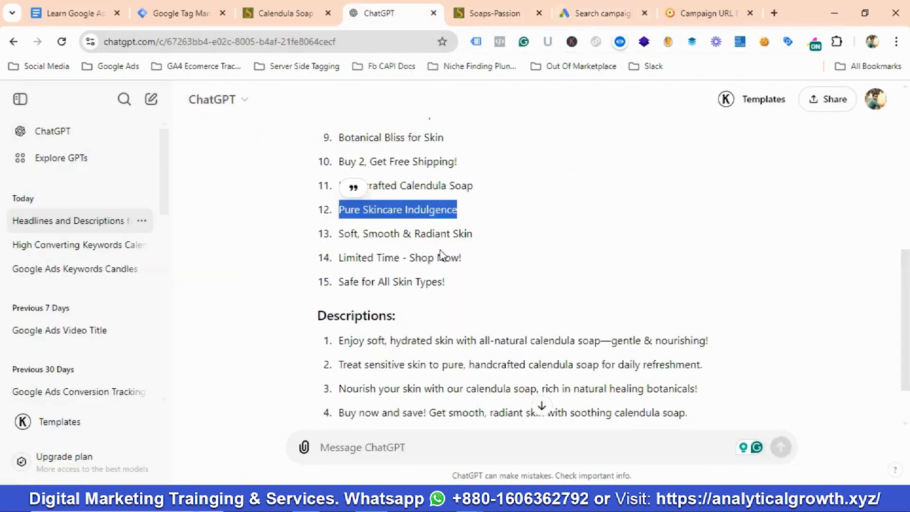
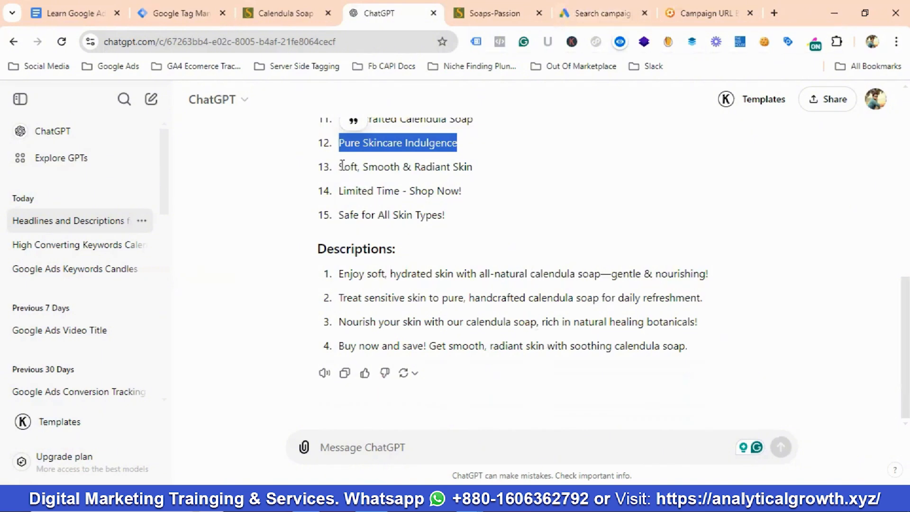
left_click_drag(340, 166, 493, 171)
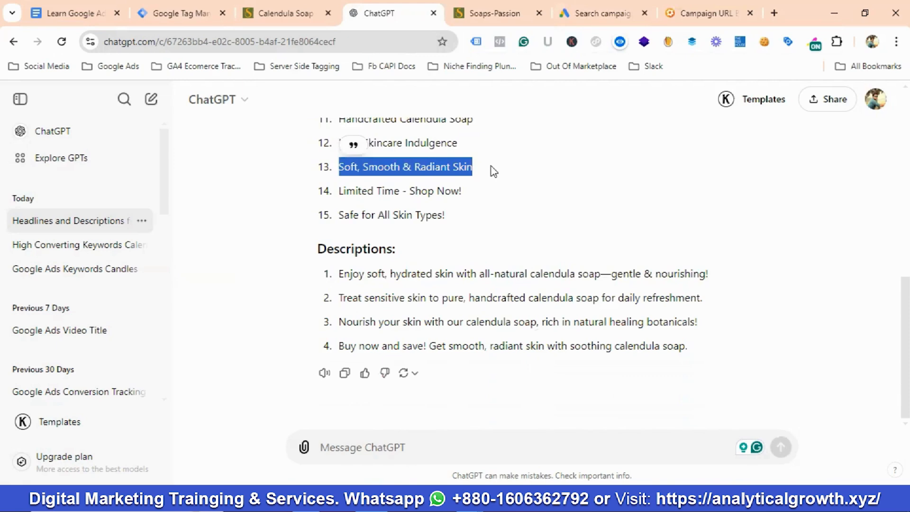
left_click(600, 13)
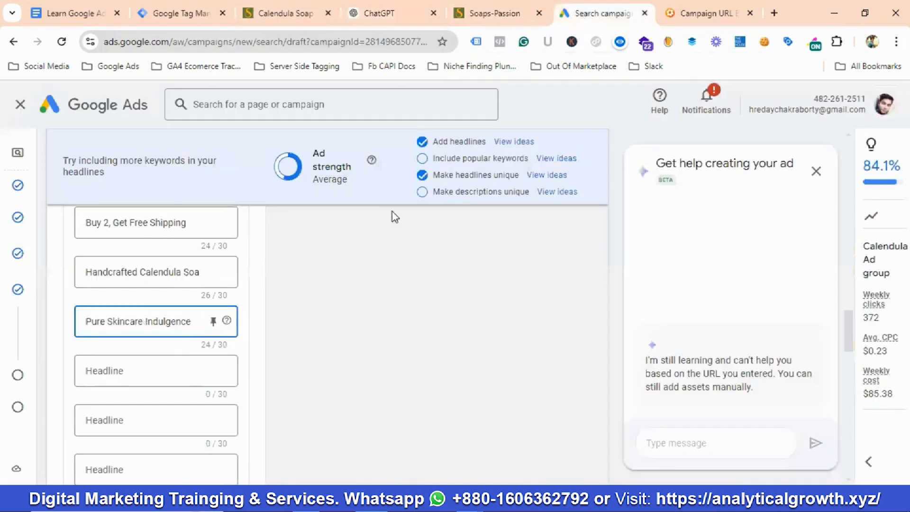
left_click(139, 372)
type("Soft, Smooth & Radiant Skin")
Copy "Limited Time - Shop Now" without its exclamation mark from ChatGPT into the fourteenth headline field in Google Ads
scroll(171, 366, "down", 1)
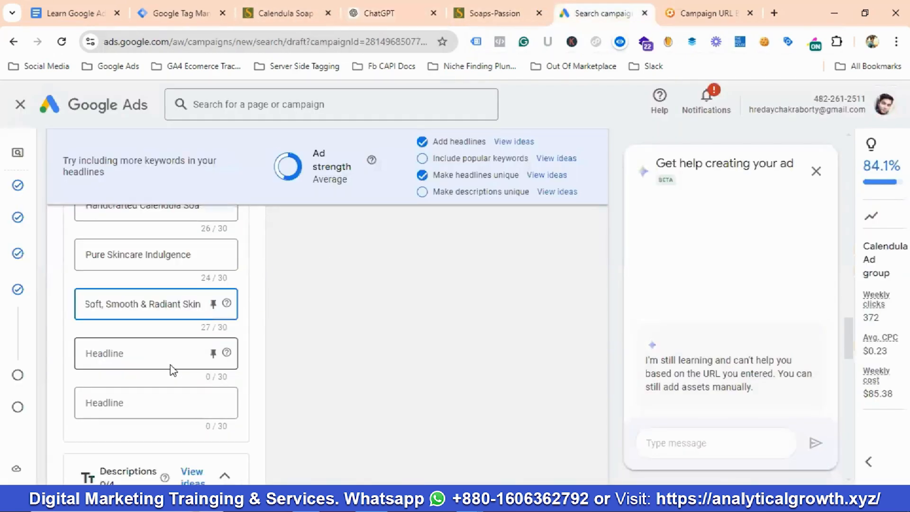
left_click(421, 15)
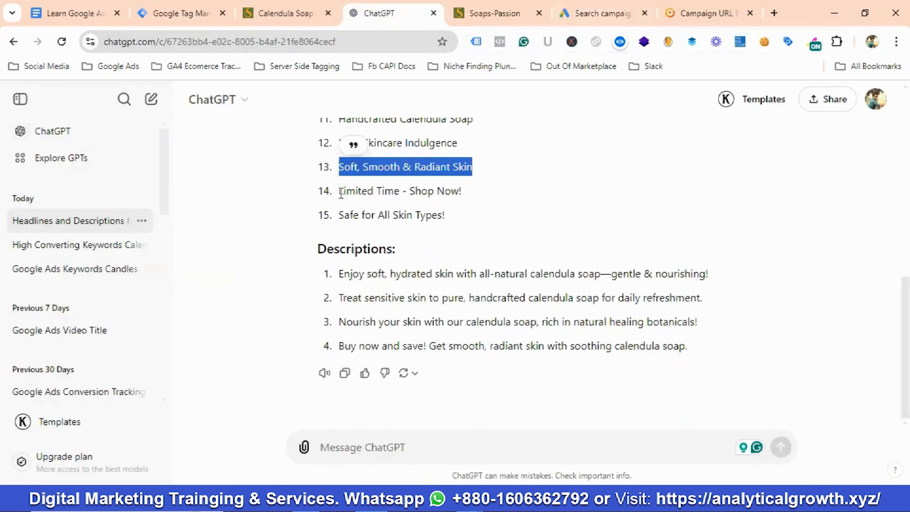
left_click_drag(342, 193, 439, 195)
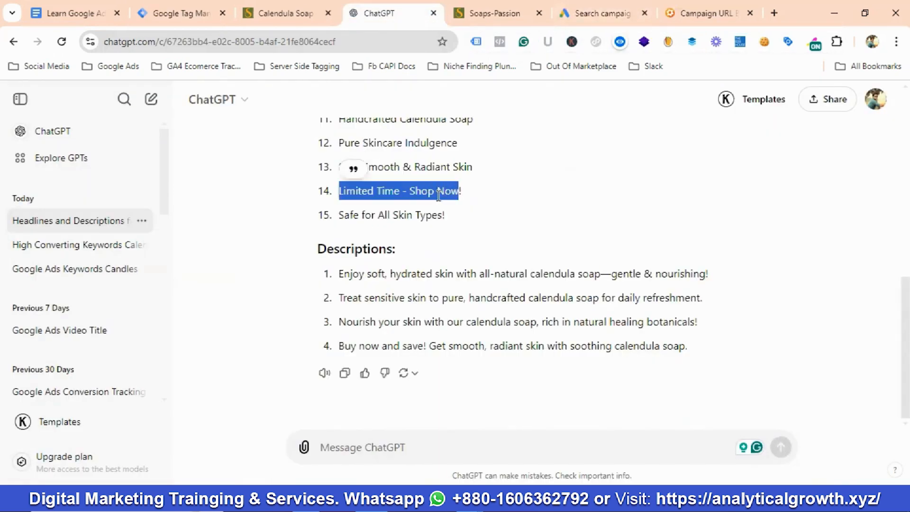
right_click(438, 202)
left_click(478, 215)
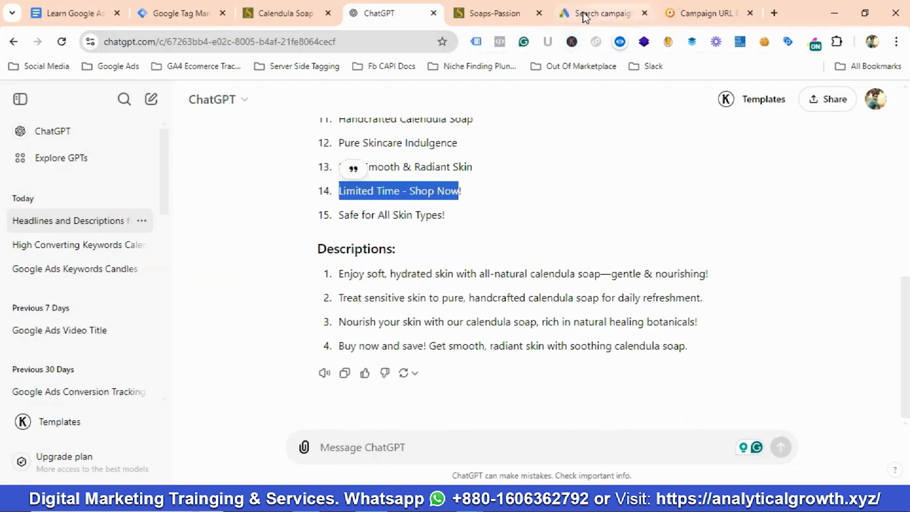
left_click(598, 14)
left_click(158, 351)
key("ctrl+v")
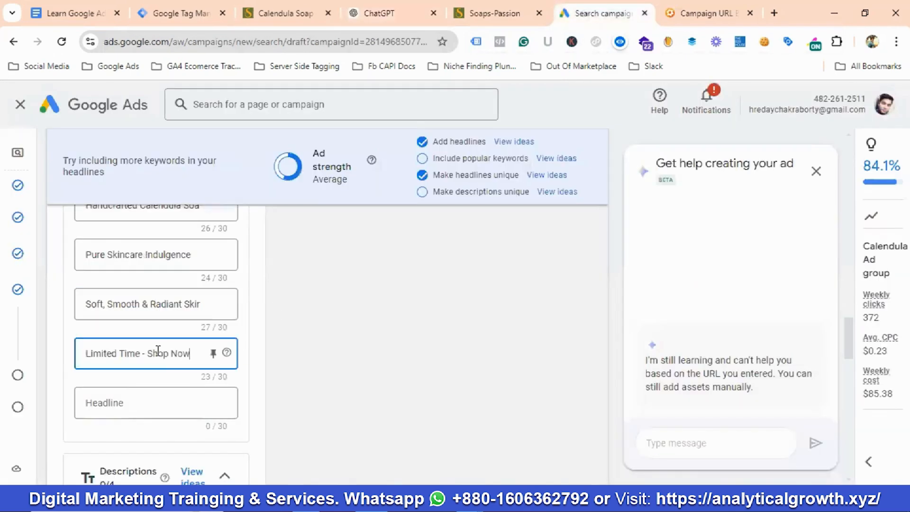
Copy "Safe for All Skin Types" without its exclamation mark from ChatGPT into the last empty headline field in Google Ads
left_click(395, 13)
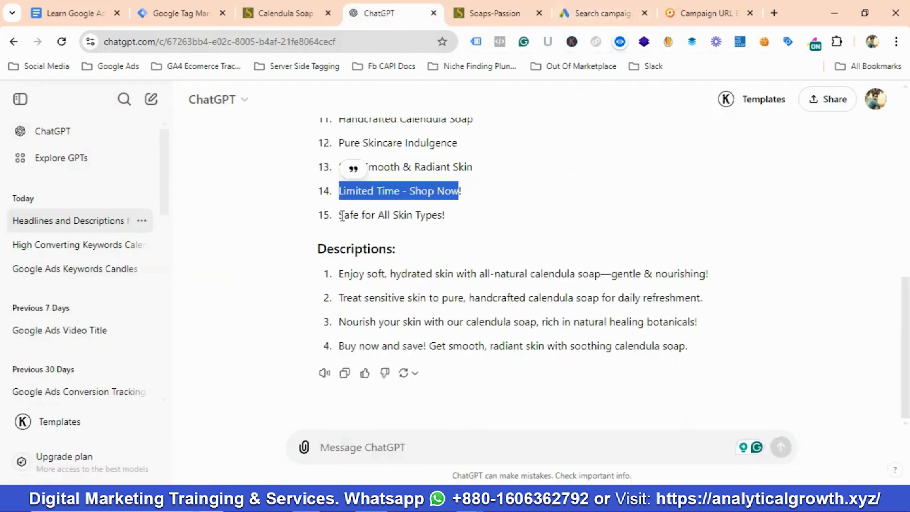
left_click_drag(339, 213, 442, 216)
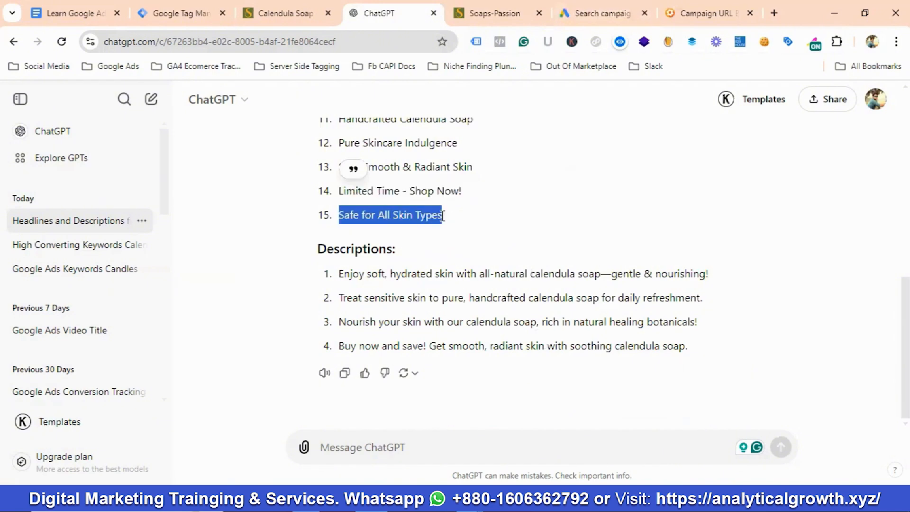
right_click(420, 216)
left_click(460, 233)
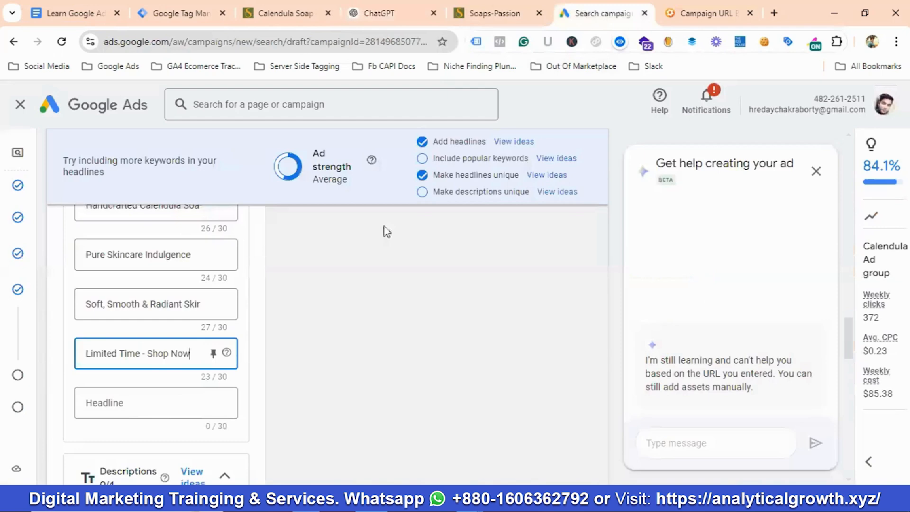
left_click(128, 403)
key("ctrl+v")
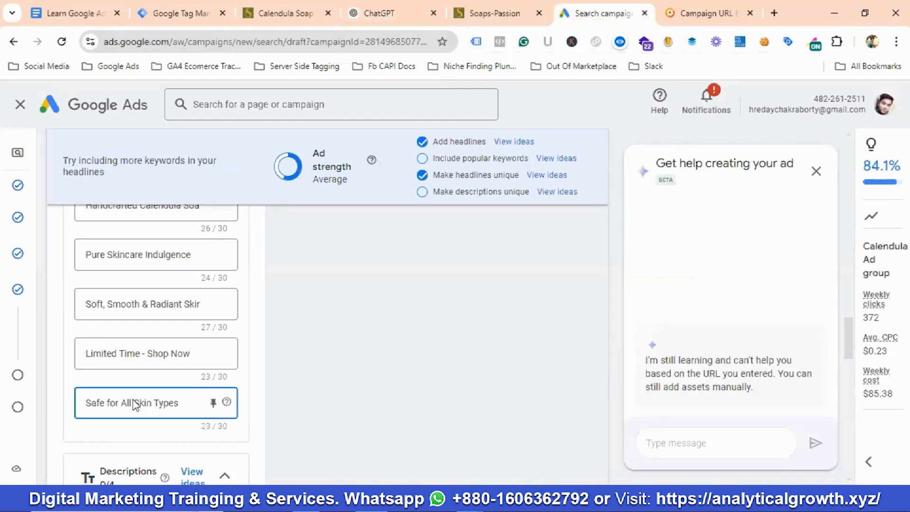
Return to ChatGPT and review the original prompt's requirements for the headlines and descriptions
left_click(386, 14)
scroll(487, 251, "up", 1)
scroll(487, 248, "up", 10)
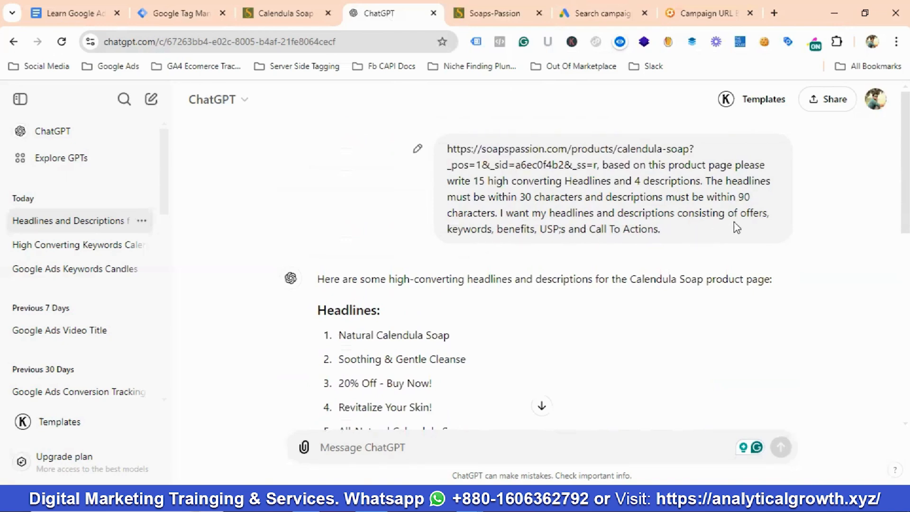
Copy "Enjoy soft, hydrated skin with all-natural calendula soap—gentle & nourishing" from ChatGPT into the first description field in Google Ads
left_click(601, 13)
scroll(183, 365, "down", 3)
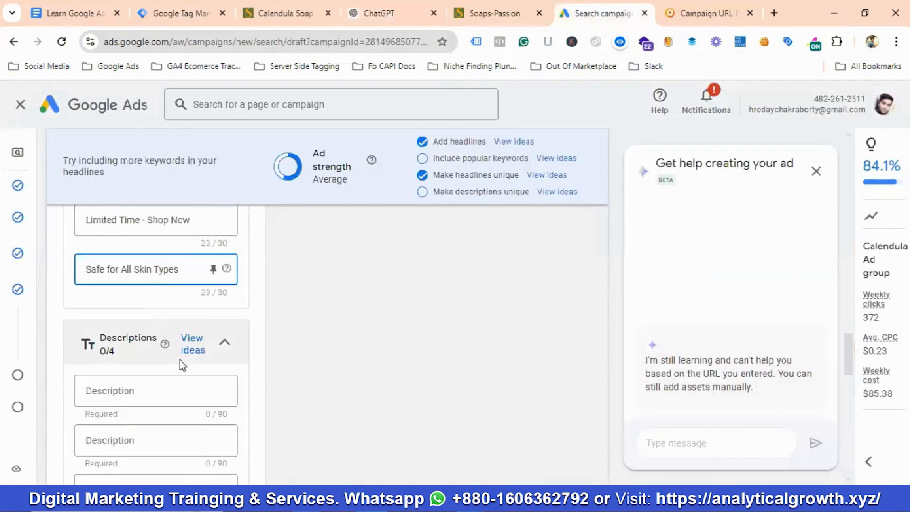
scroll(182, 364, "down", 3)
left_click(398, 10)
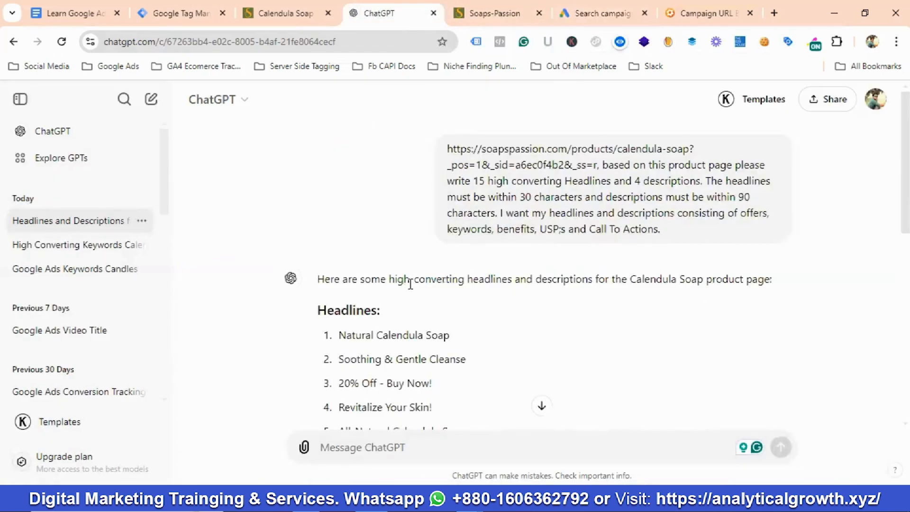
scroll(410, 283, "down", 10)
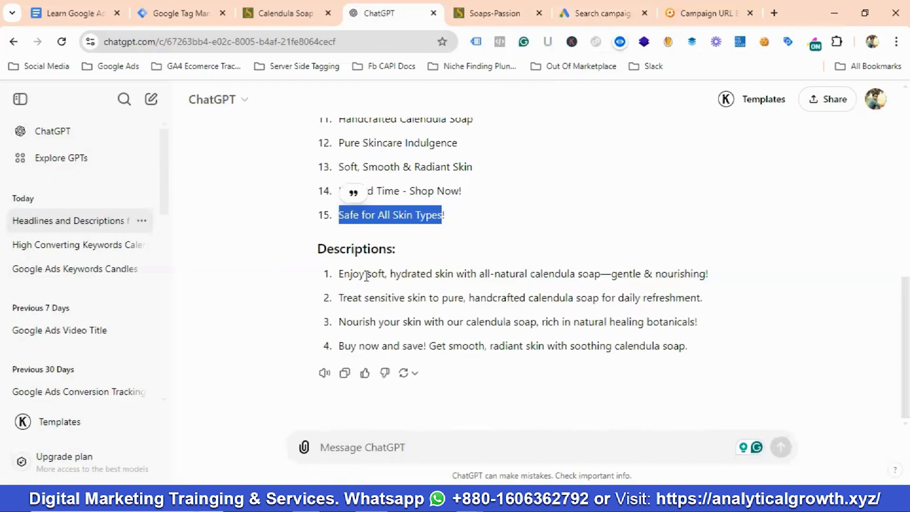
left_click_drag(340, 275, 706, 278)
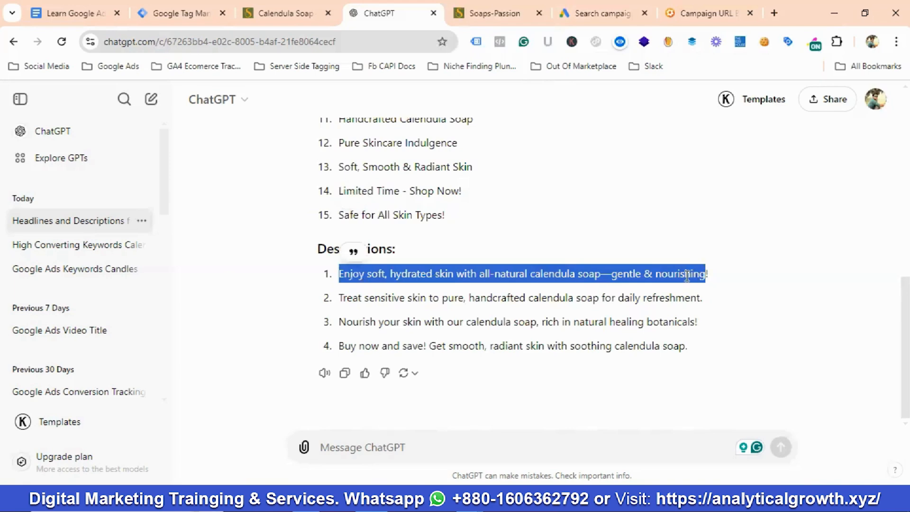
right_click(411, 282)
left_click(423, 293)
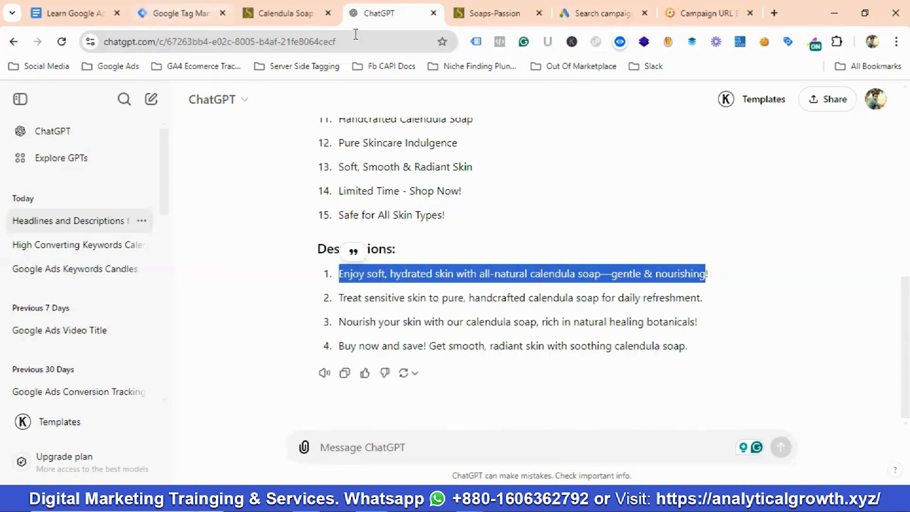
left_click(599, 13)
left_click(100, 264)
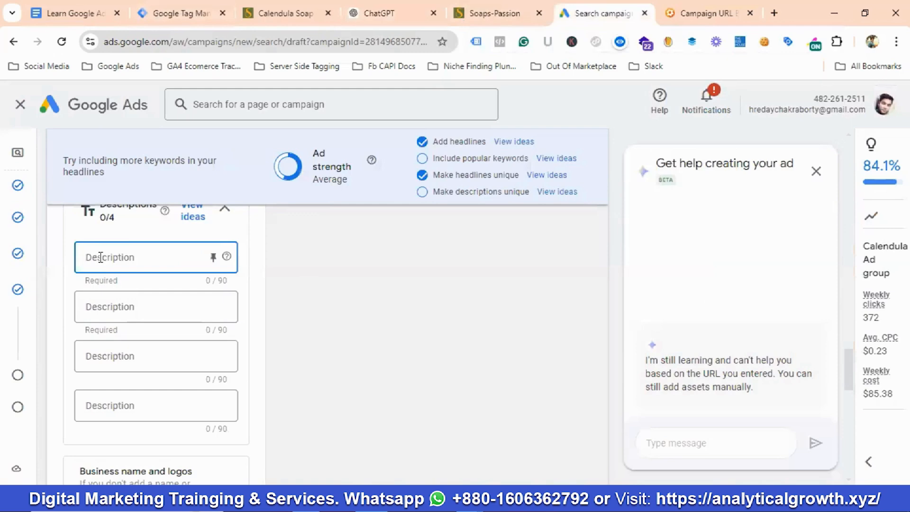
key("ctrl+v")
Copy "Treat sensitive skin to pure, handcrafted calendula soap for daily refreshment" from ChatGPT into the second description field in Google Ads
left_click(107, 312)
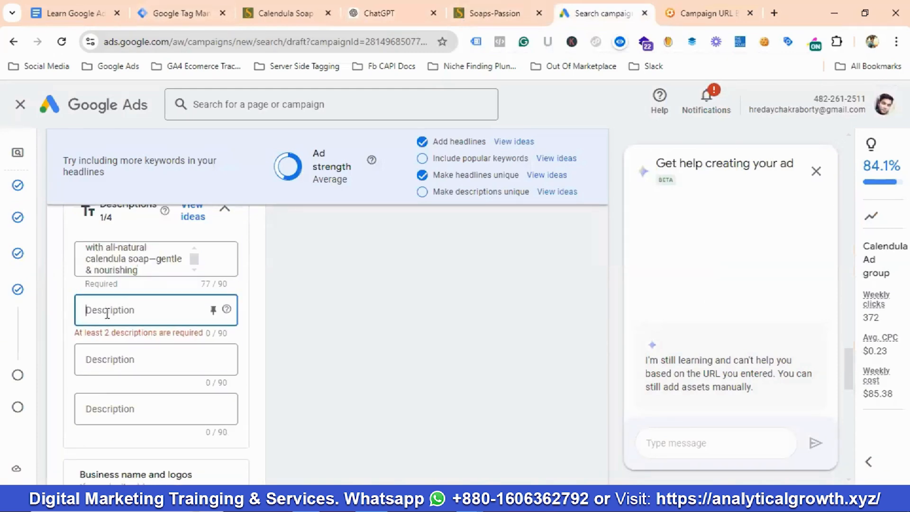
left_click(379, 14)
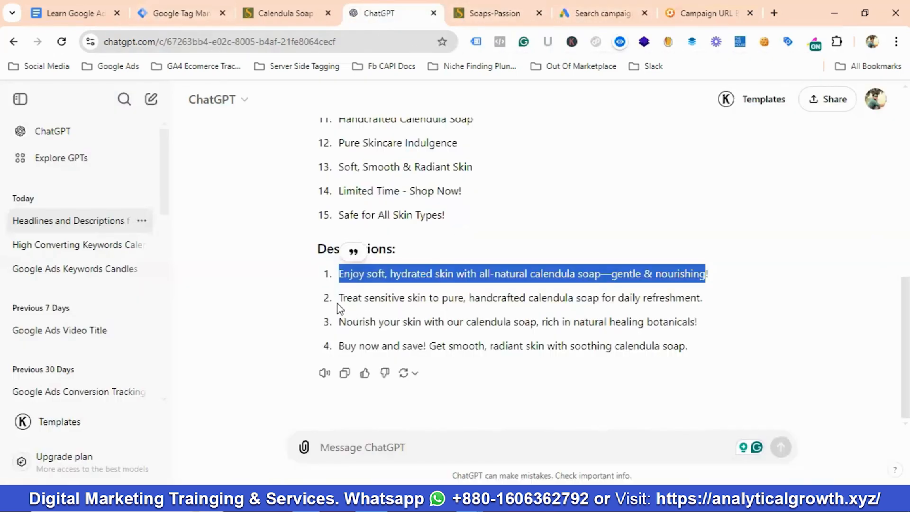
left_click_drag(339, 299, 700, 300)
right_click(372, 301)
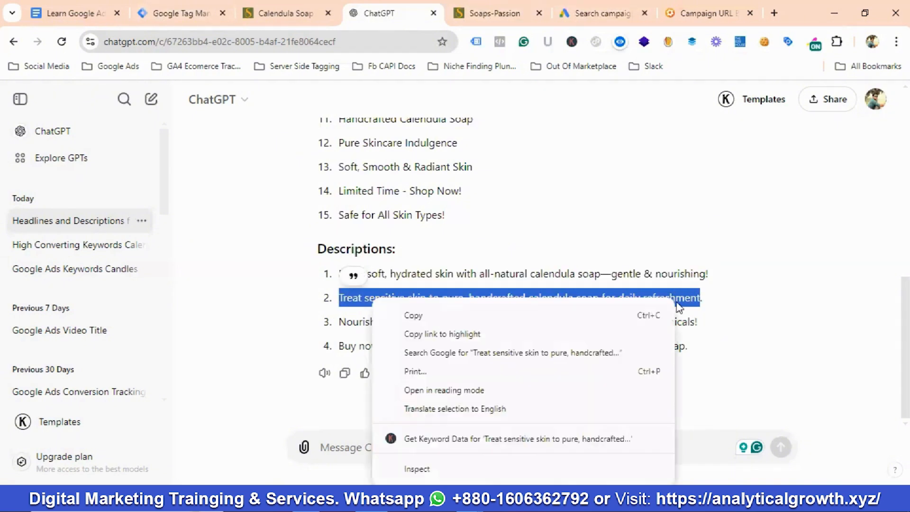
left_click(420, 316)
left_click(575, 13)
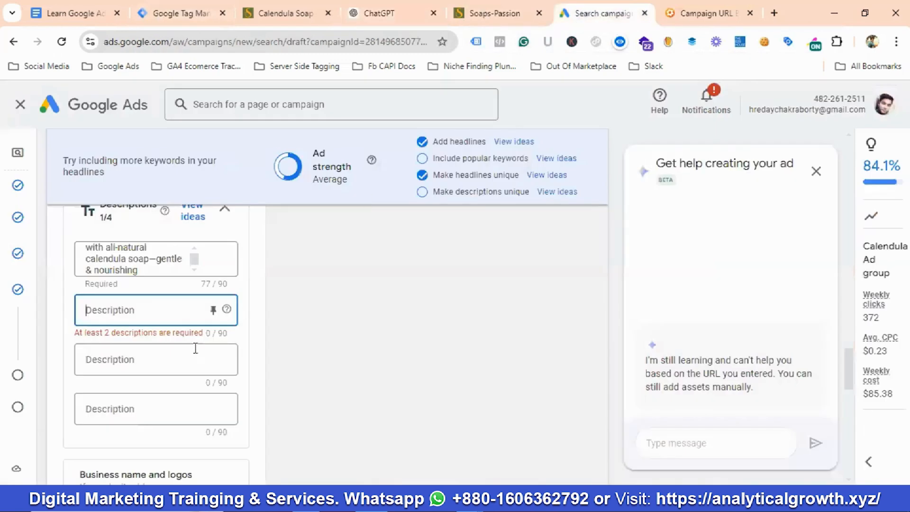
key("ctrl+v")
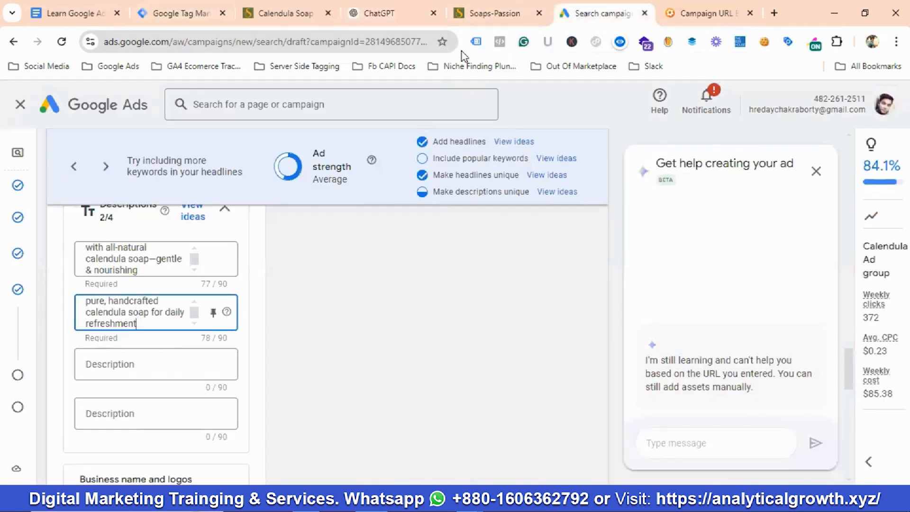
Copy "Nourish your skin with our calendula soap, rich in natural healing botanicals" from ChatGPT into the third description field in Google Ads
left_click(391, 11)
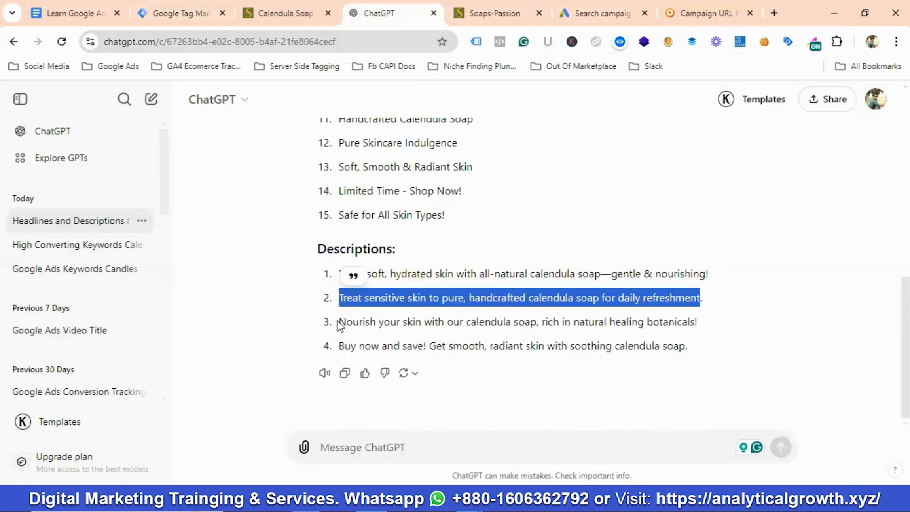
left_click_drag(339, 322, 695, 323)
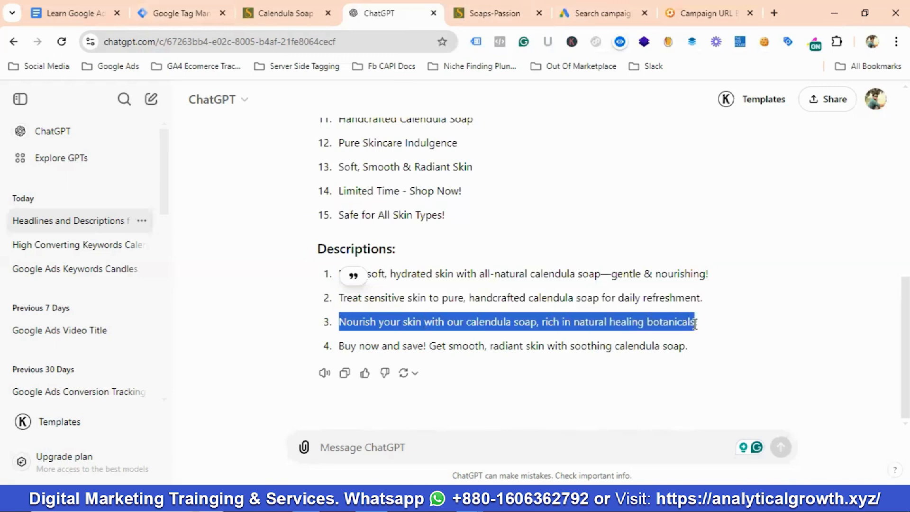
right_click(365, 321)
left_click(396, 155)
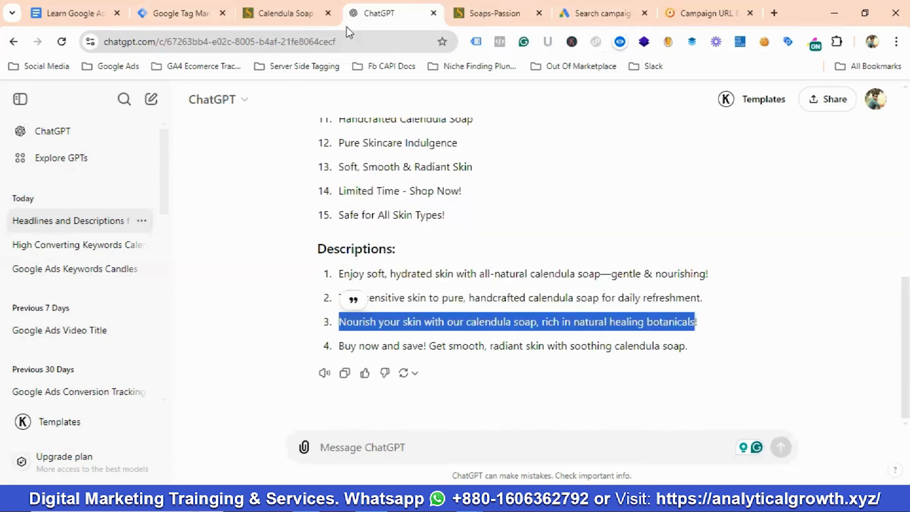
left_click(570, 14)
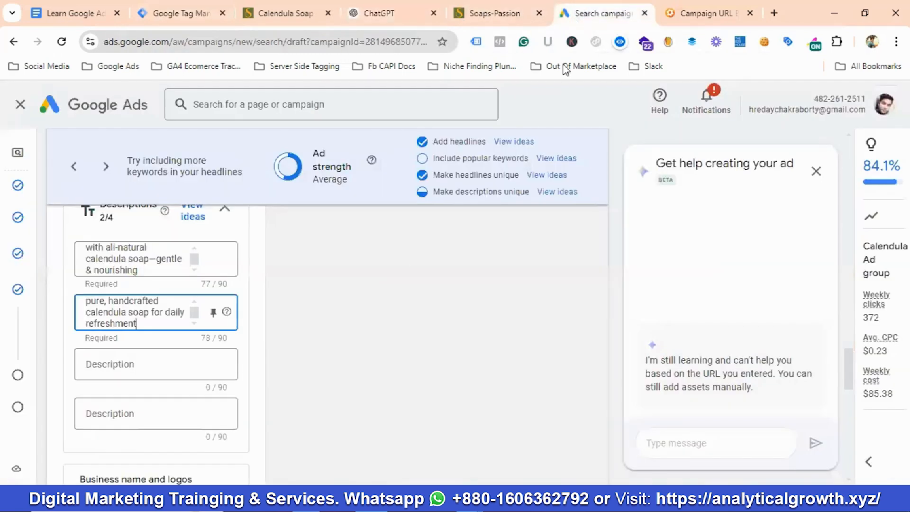
left_click(133, 364)
key("ctrl+v")
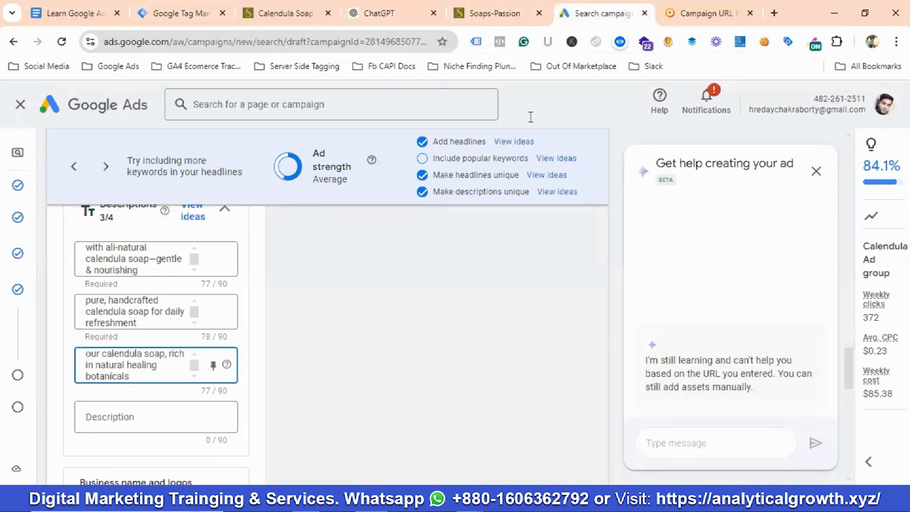
Copy "Buy now and save! Get smooth, radiant skin with soothing calendula soap" from ChatGPT into the fourth description field in Google Ads
left_click(389, 11)
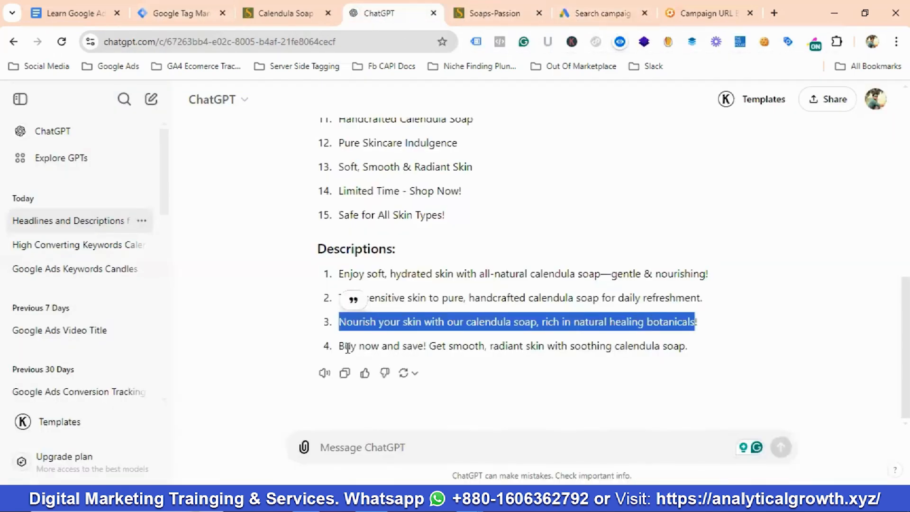
left_click_drag(339, 350, 685, 349)
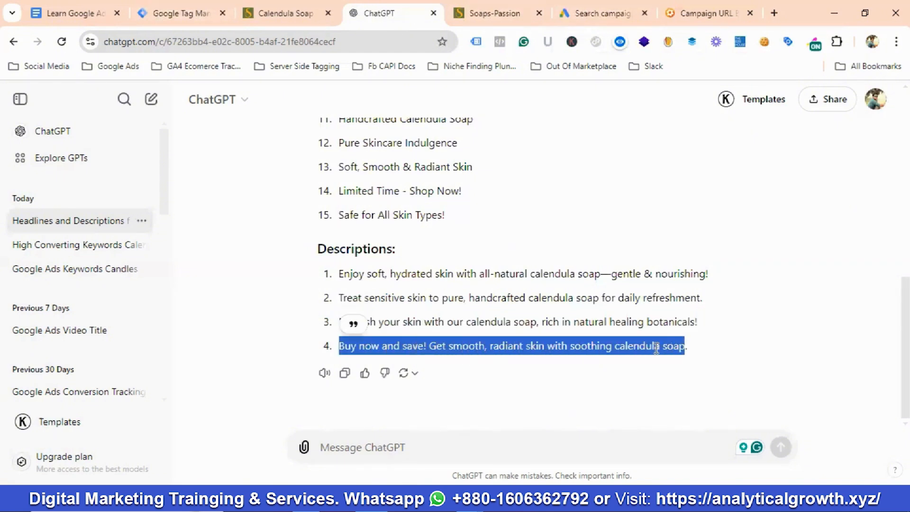
right_click(656, 349)
left_click(365, 179)
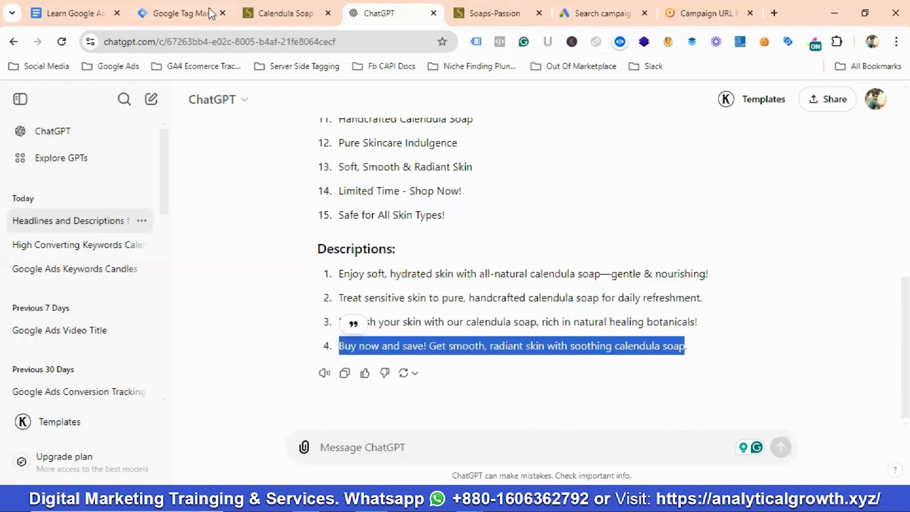
left_click(602, 14)
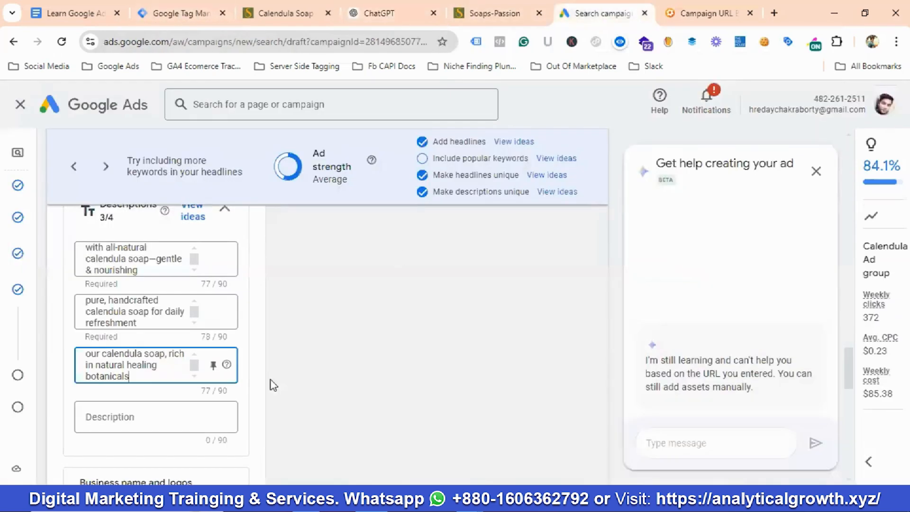
left_click(143, 411)
key("ctrl+v")
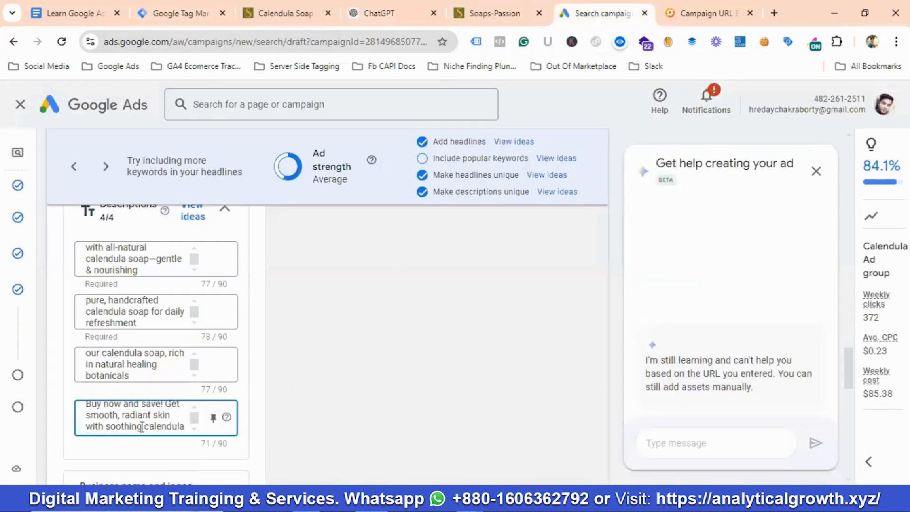
Replace the exclamation mark after "Buy now and save" with a period in the fourth description
left_click(167, 406)
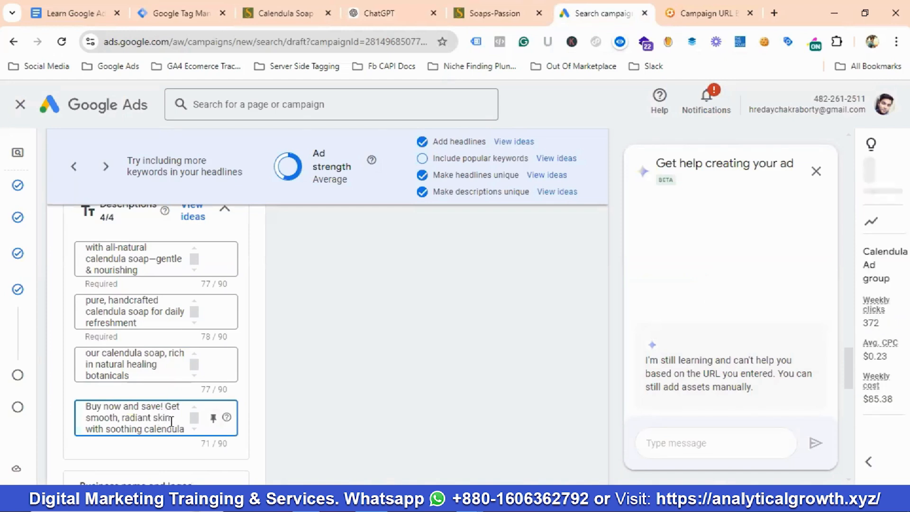
key("BackSpace")
key("BackSpace")
type(".")
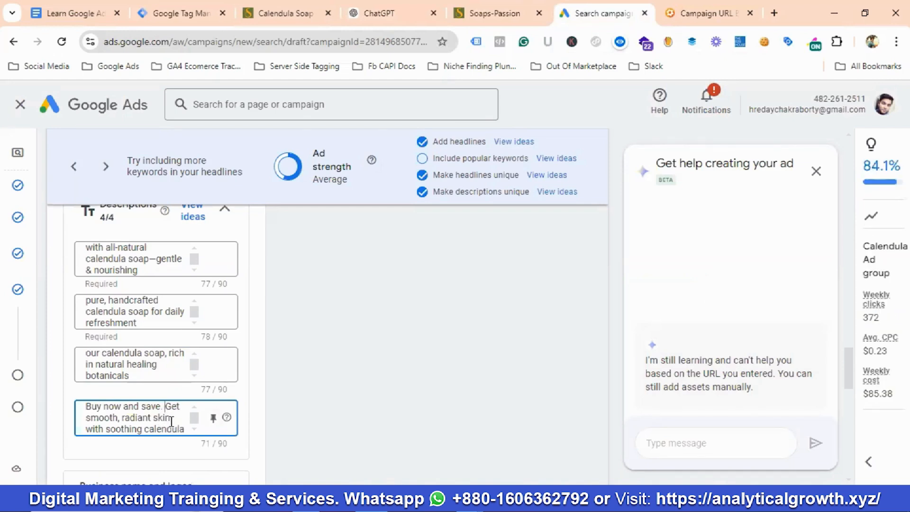
Review the business name and sitelinks sections, check the ad assets topic in the Google Docs outline, and return to Google Ads
scroll(195, 389, "down", 1)
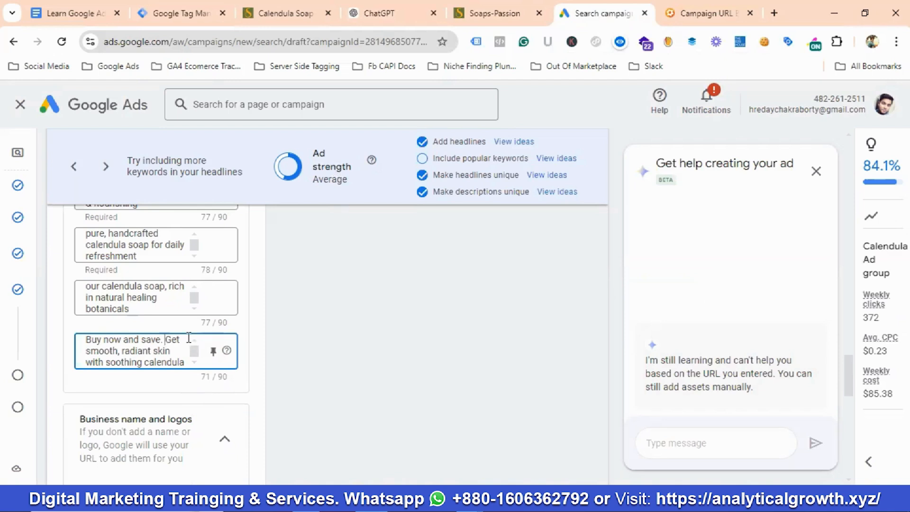
scroll(191, 337, "down", 3)
scroll(204, 353, "down", 1)
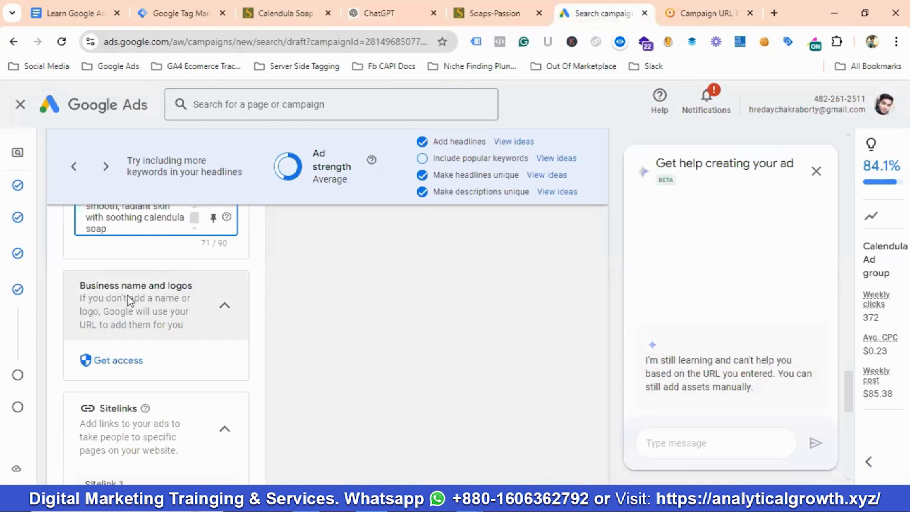
scroll(199, 332, "down", 1)
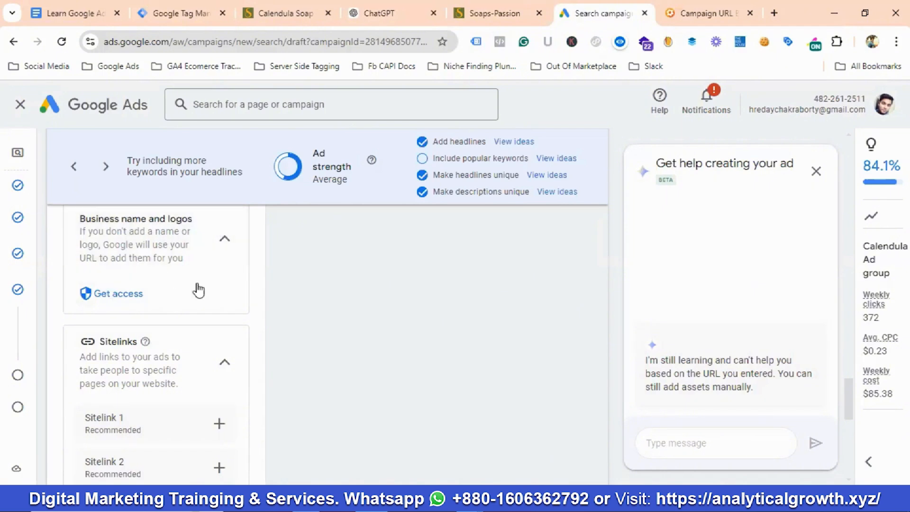
scroll(181, 314, "down", 1)
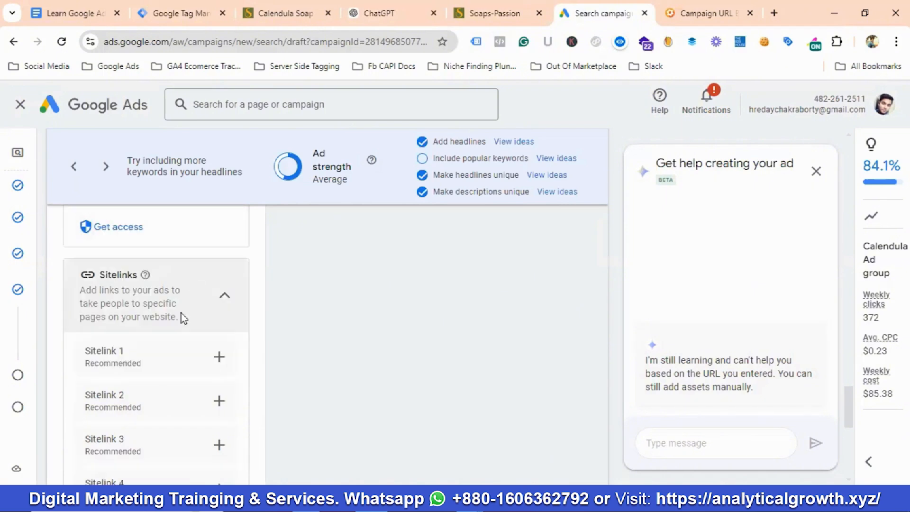
left_click(72, 13)
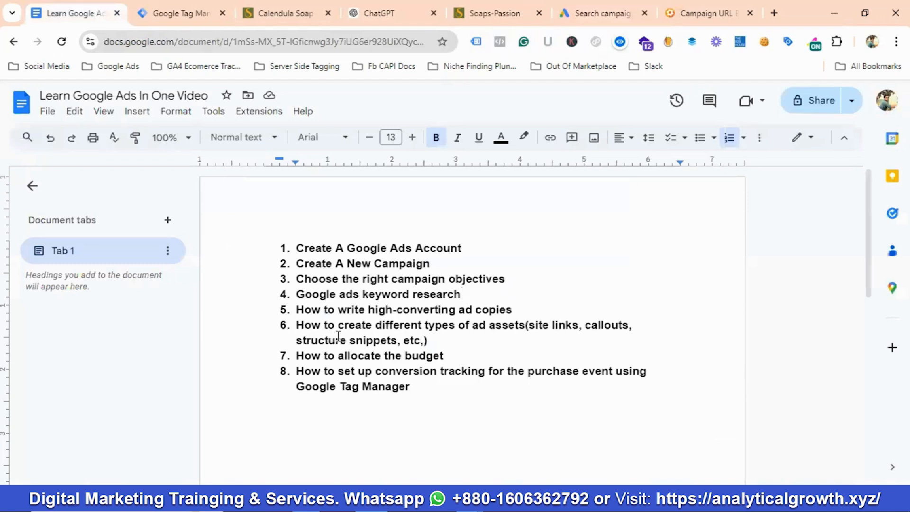
scroll(364, 335, "down", 1)
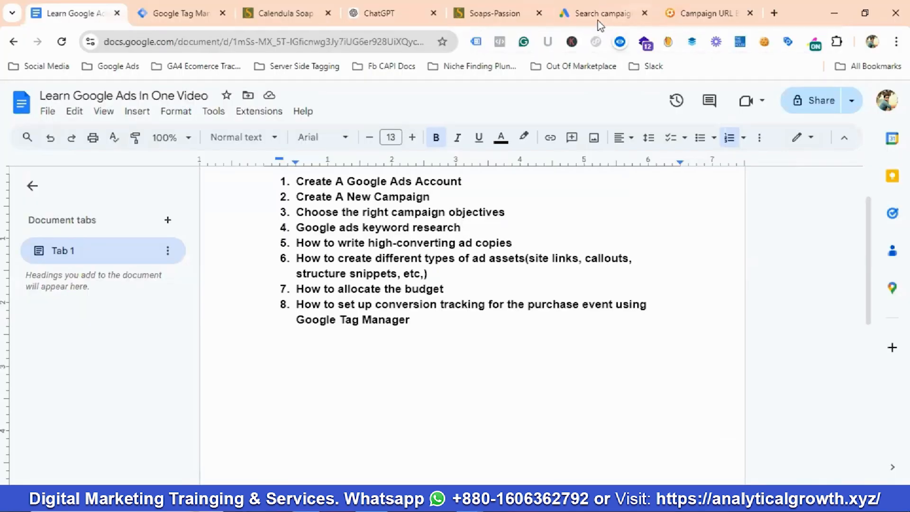
left_click(599, 14)
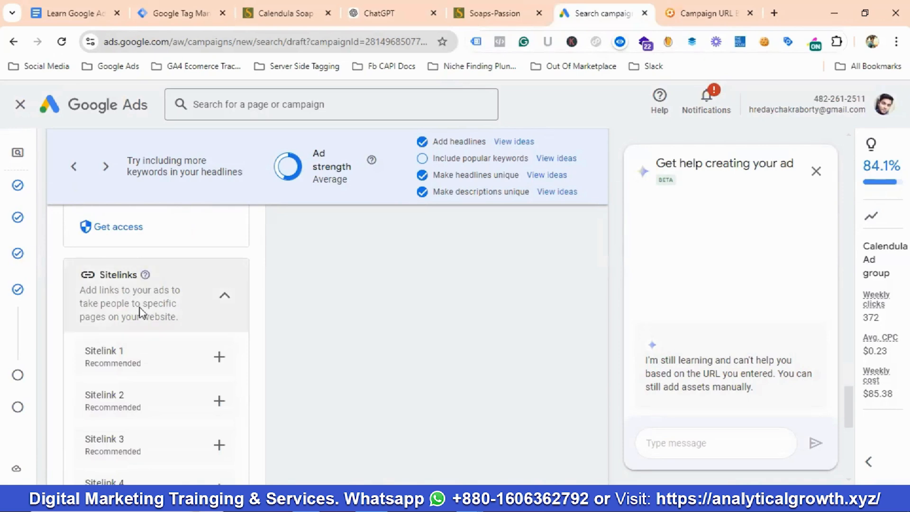
Start creating a new sitelink for the campaign
scroll(140, 315, "down", 3)
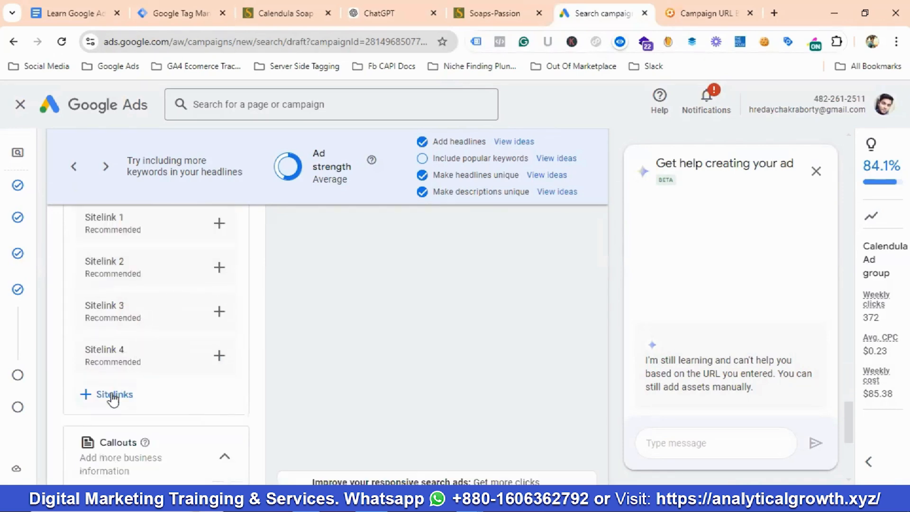
left_click(114, 395)
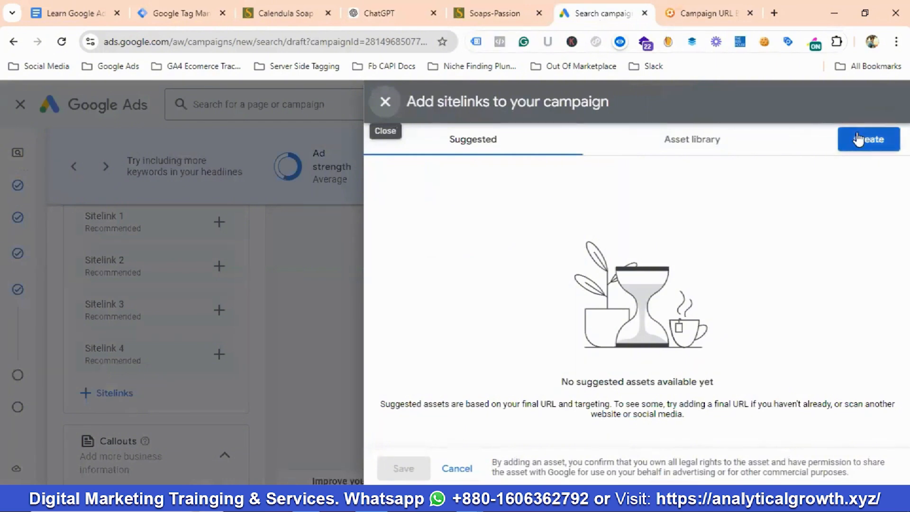
left_click(879, 143)
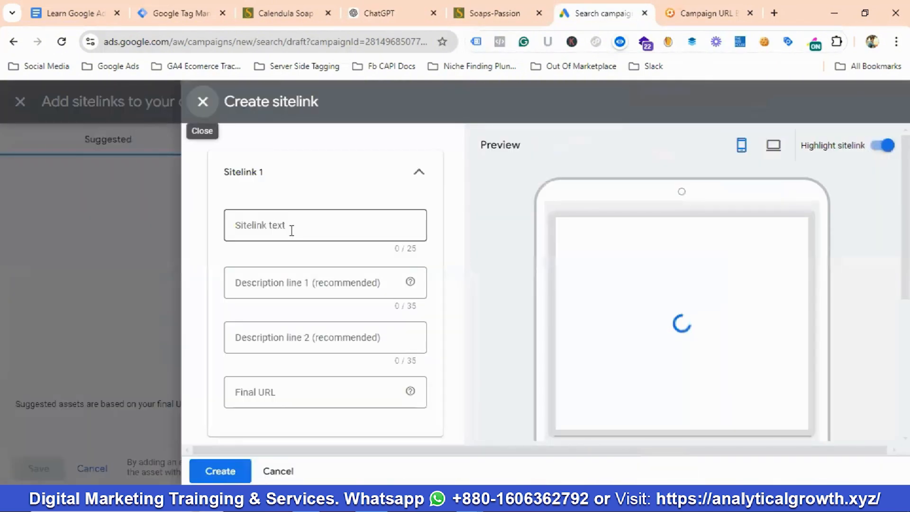
left_click(290, 230)
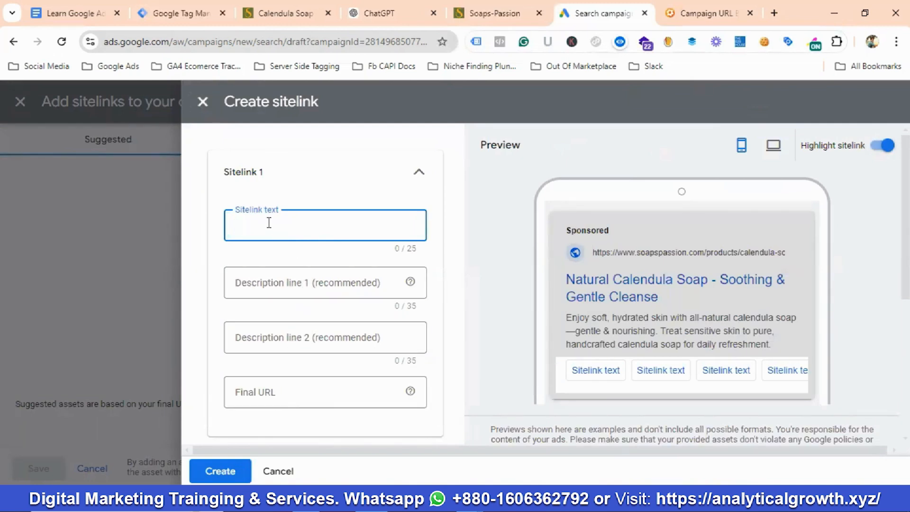
Switch to the Soaps Passion store's homepage and open the "Happy Soapy Hour 4x$21" collection
left_click(304, 13)
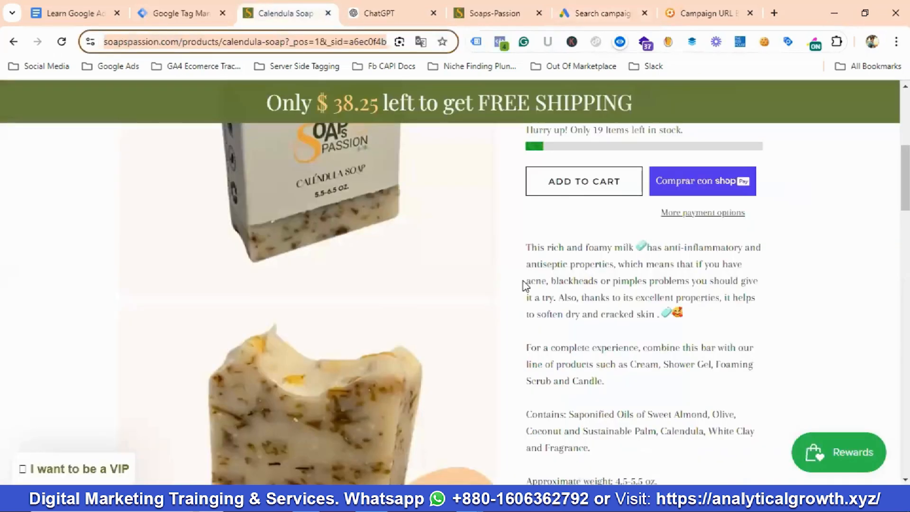
left_click(488, 13)
scroll(247, 300, "down", 10)
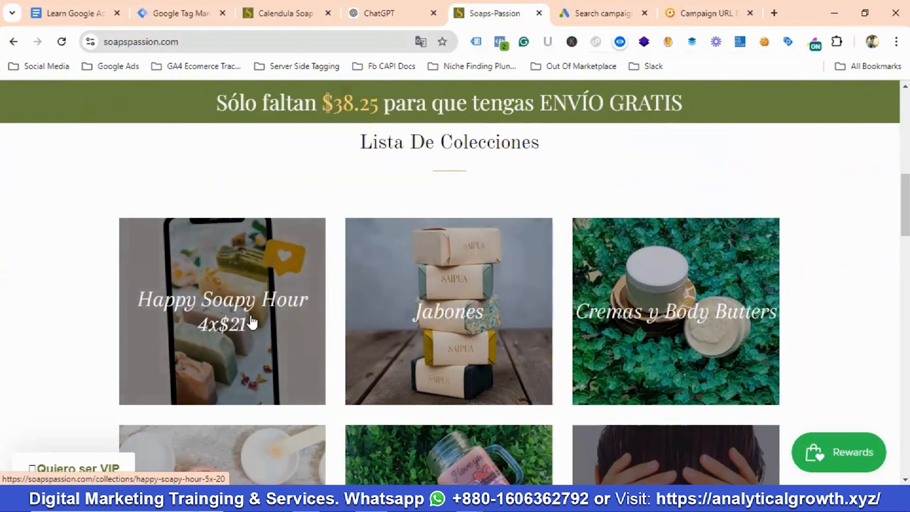
left_click(226, 310)
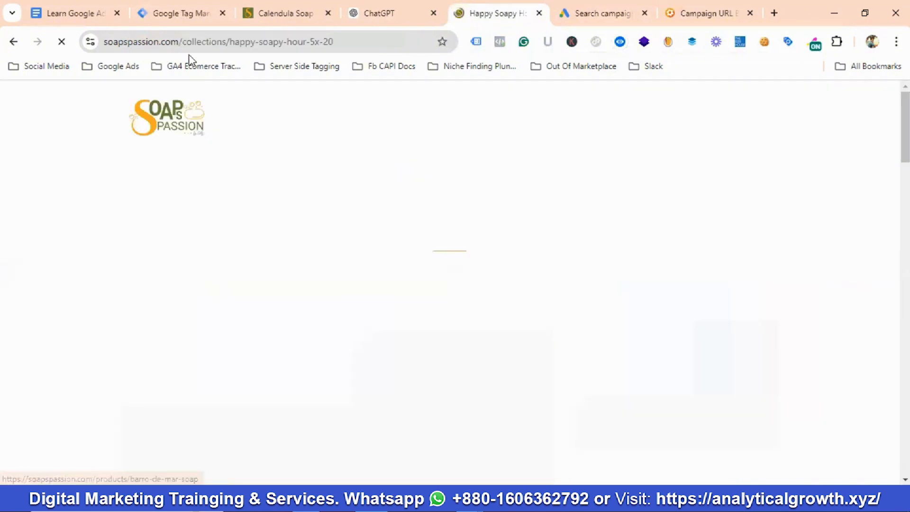
Copy the Happy Soapy Hour collection page's URL into the first sitelink's final URL in Google Ads
left_click(188, 42)
right_click(201, 47)
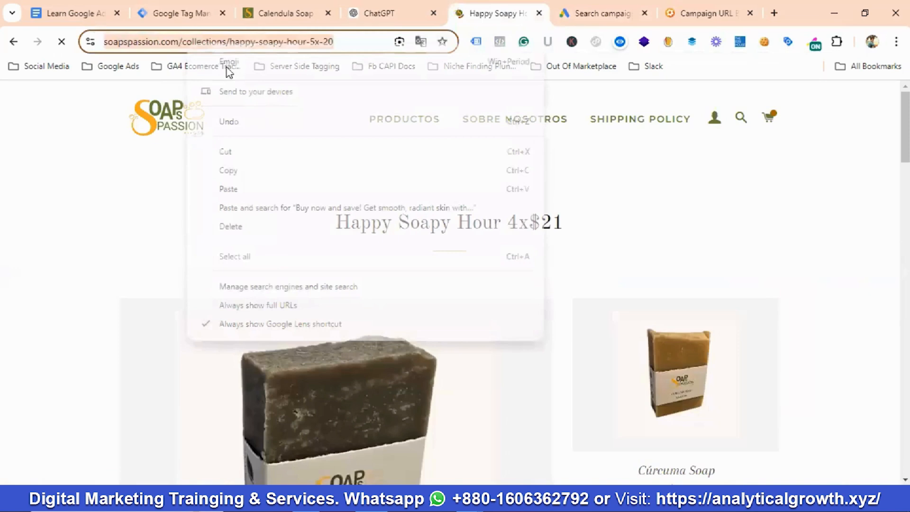
left_click(226, 172)
left_click(598, 13)
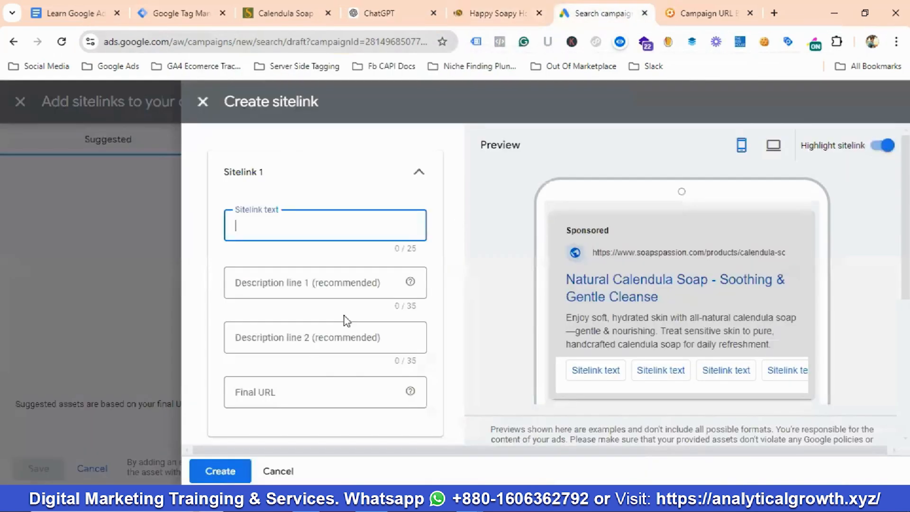
left_click(273, 393)
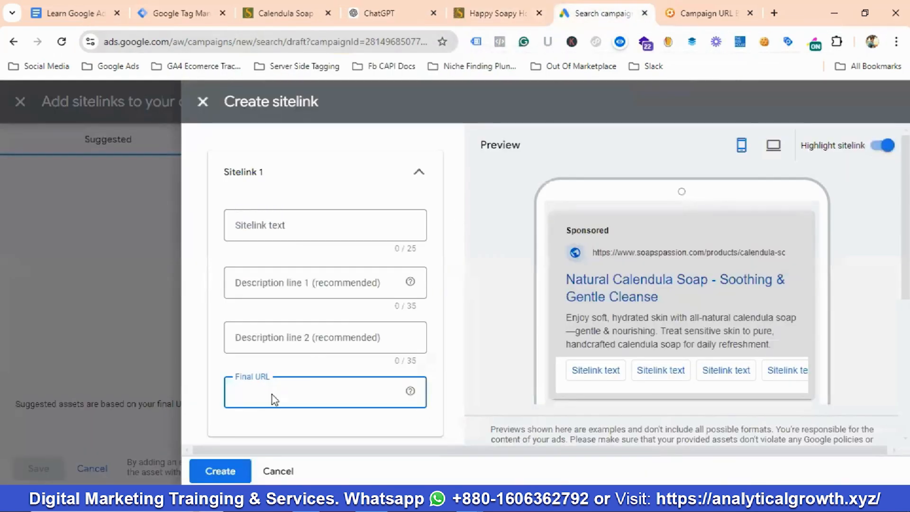
key("ctrl+v")
Copy "Happy Soapy Hour" from the collection page's heading into the first sitelink's text in Google Ads
left_click(272, 226)
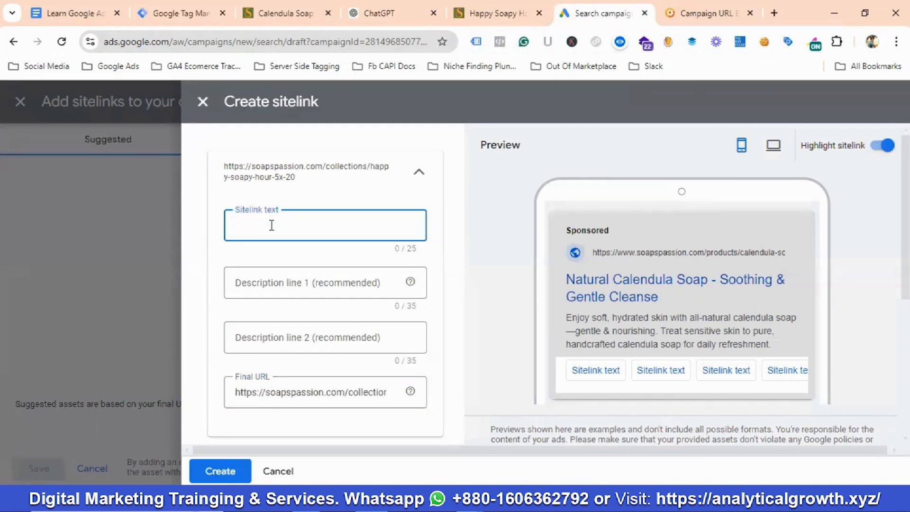
left_click(506, 13)
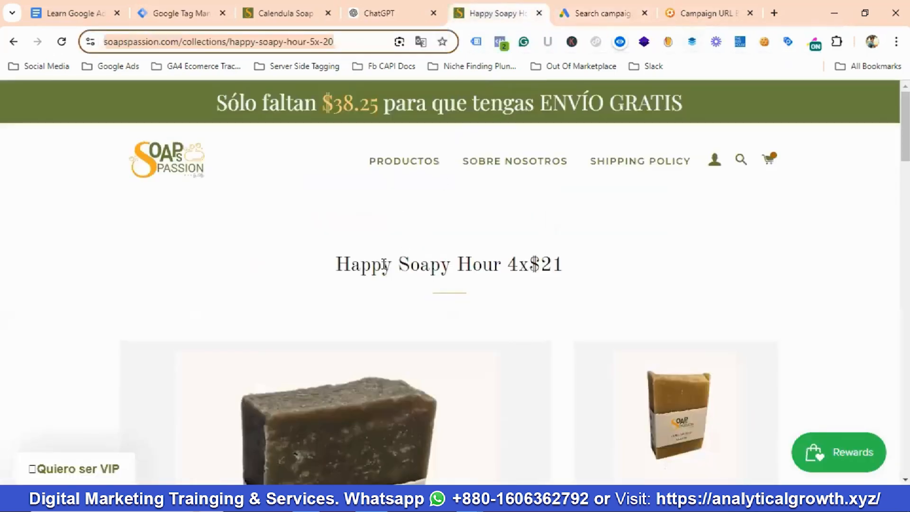
left_click_drag(337, 262, 501, 262)
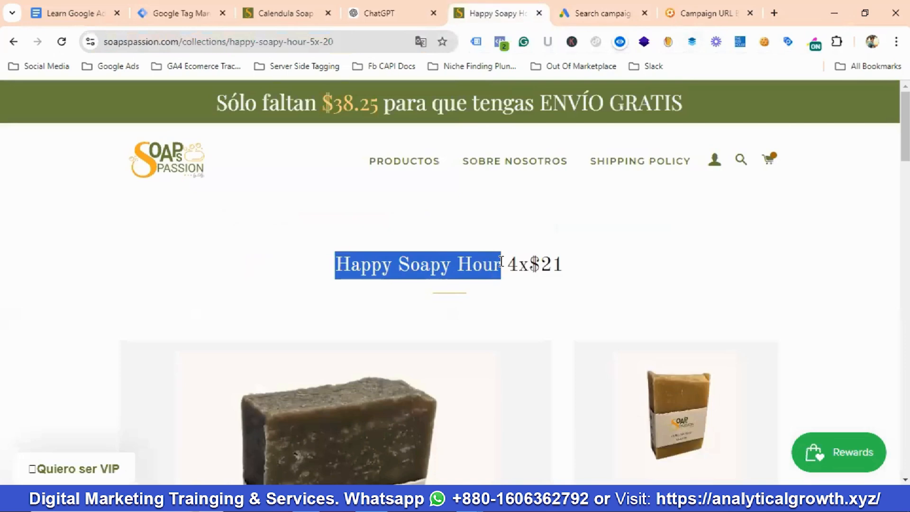
right_click(487, 271)
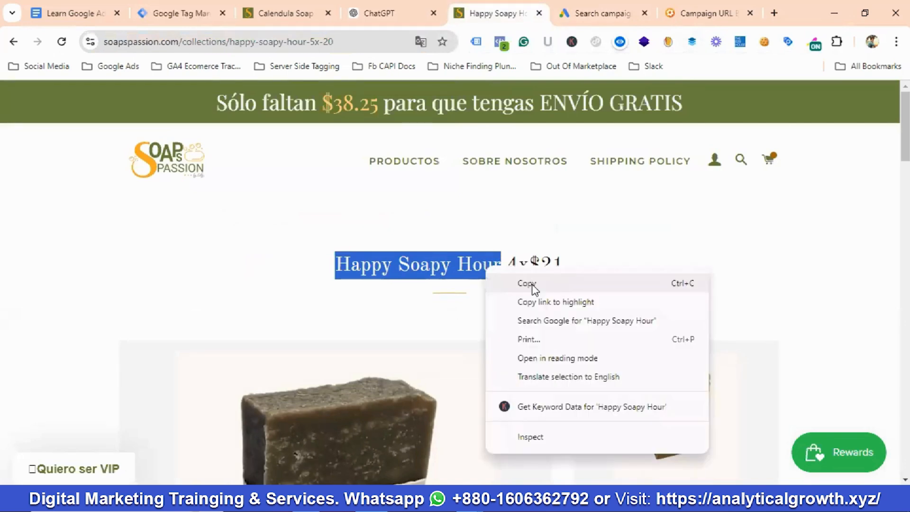
left_click(527, 284)
left_click(595, 14)
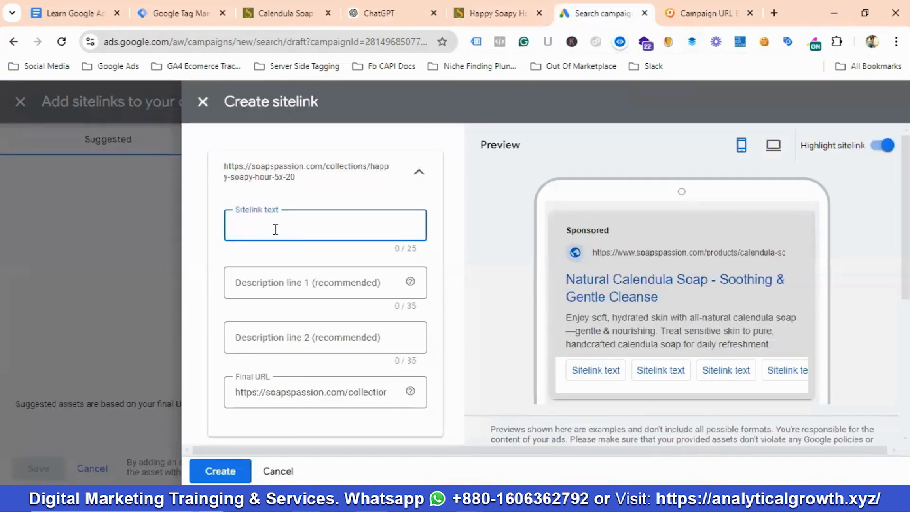
key("ctrl+v")
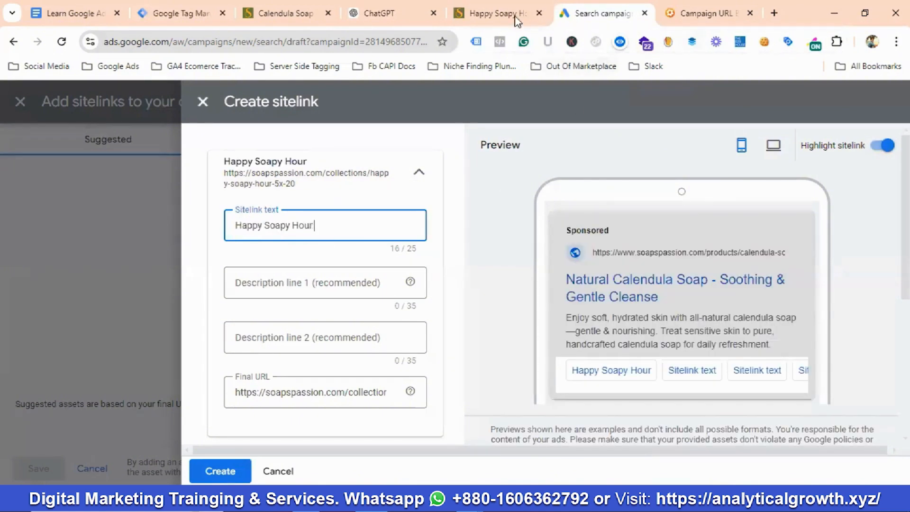
Copy "4x$21" from the collection page's heading and append it to the first sitelink's text in Google Ads
left_click(514, 15)
left_click(546, 269)
left_click_drag(573, 268, 512, 266)
right_click(556, 283)
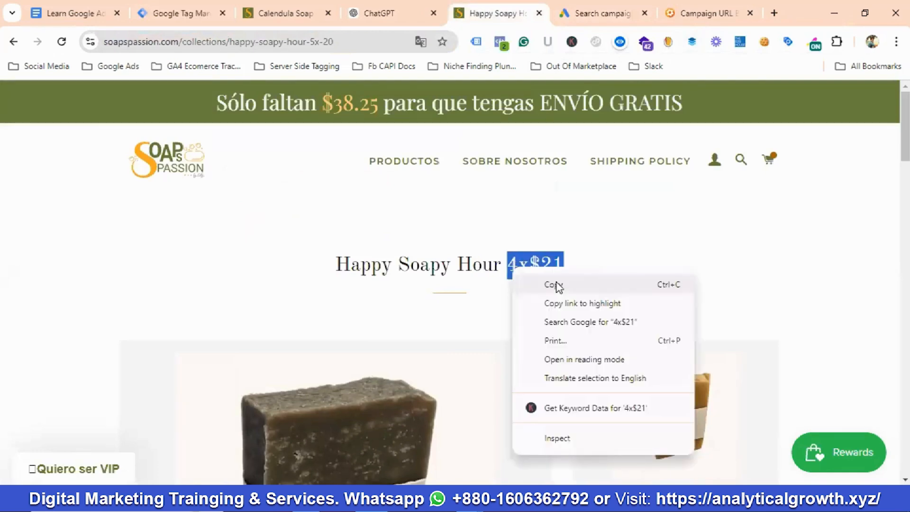
left_click(559, 287)
left_click(610, 12)
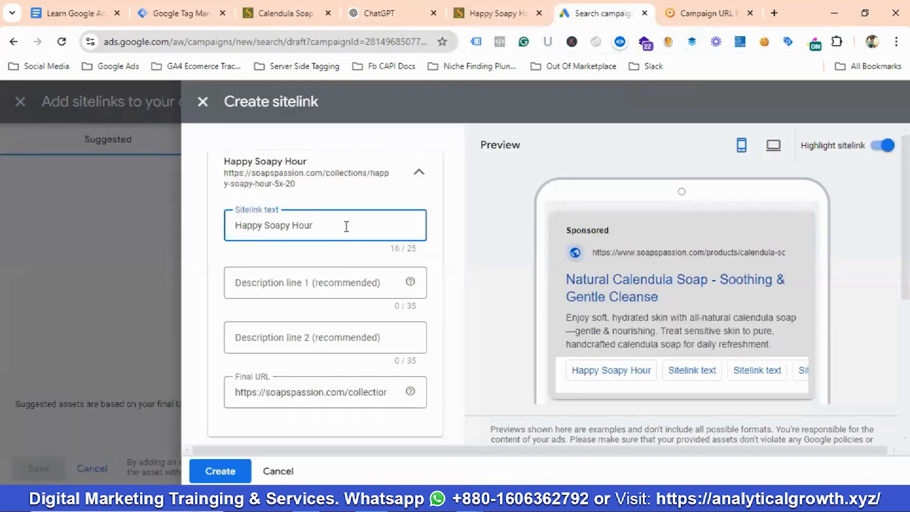
key("ctrl+v")
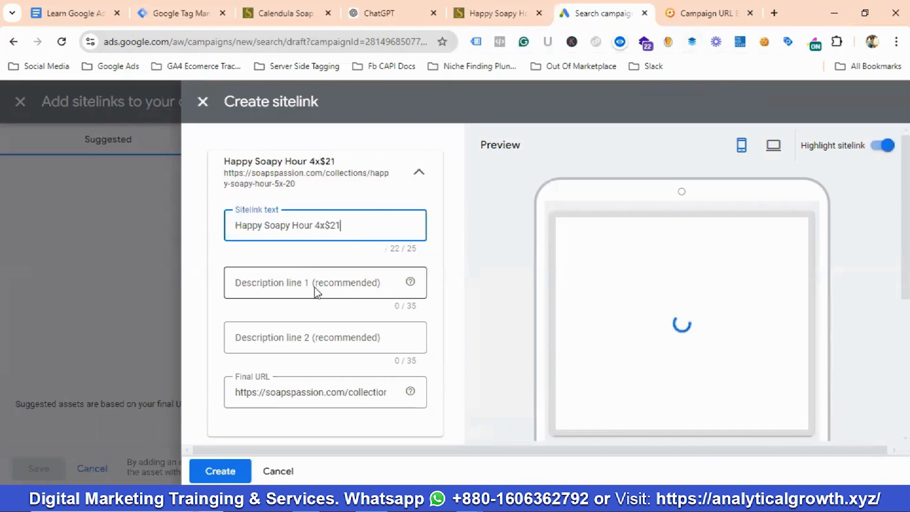
Check the collection page's content in the store, and set the sitelink's description line 1 to "Visit Our Happy Soapy Hour Page" in Google Ads
left_click(302, 279)
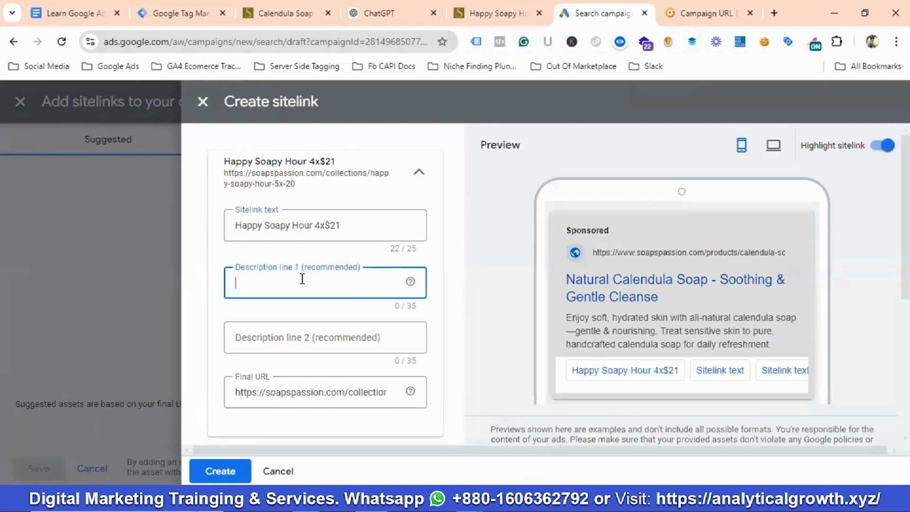
left_click(500, 10)
scroll(524, 260, "down", 8)
scroll(531, 267, "down", 15)
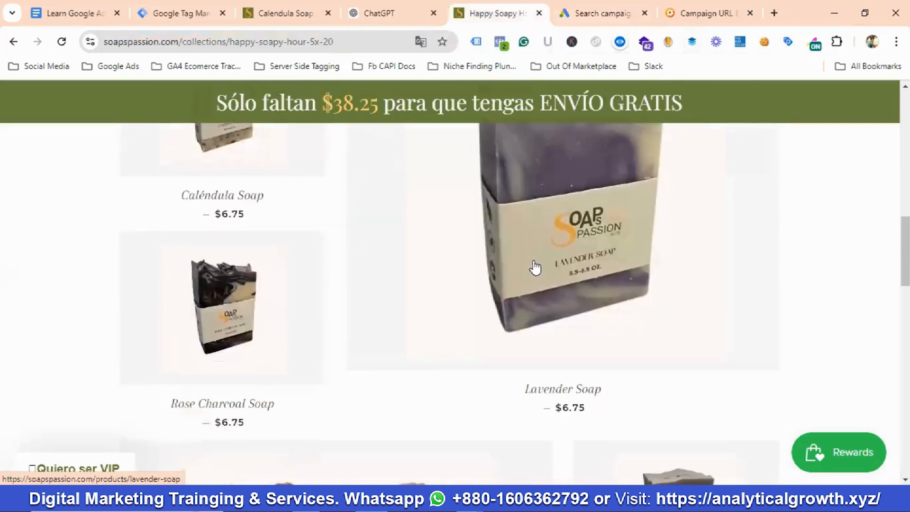
scroll(549, 266, "down", 1)
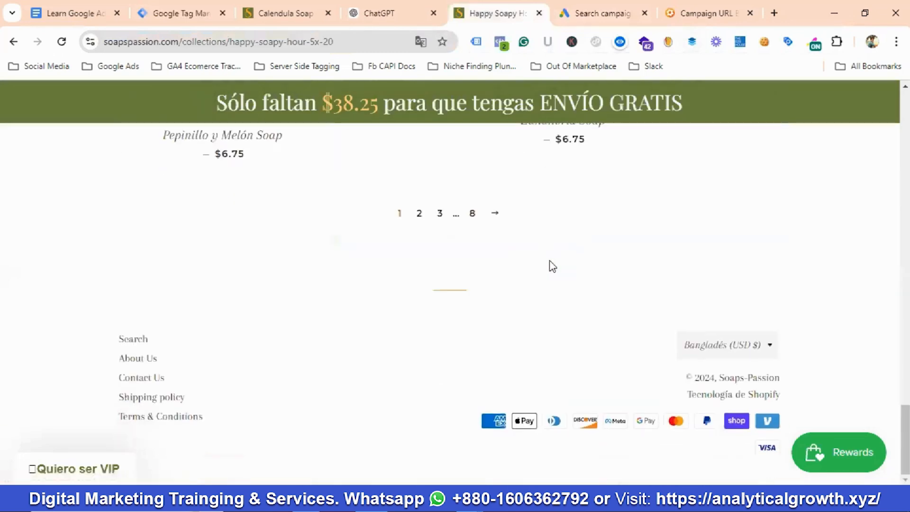
left_click(601, 19)
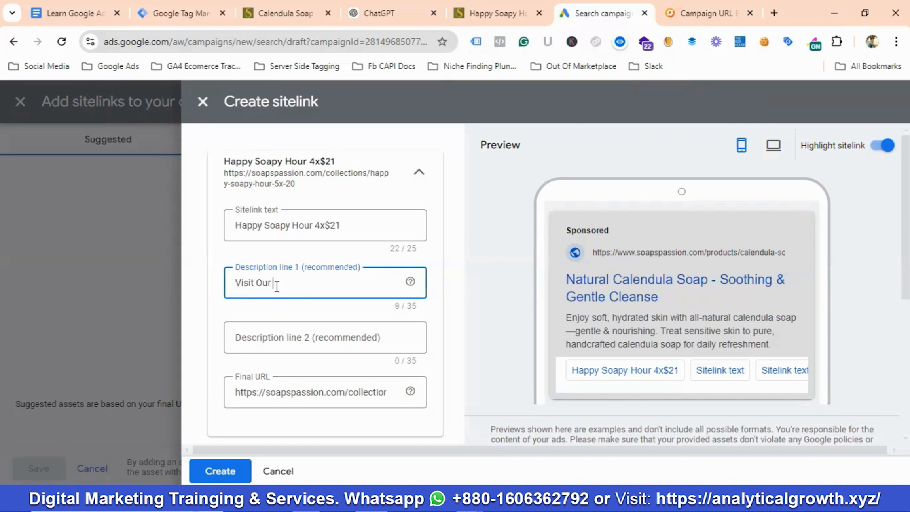
type("H")
type("ppy Soapy Hour P")
type("age")
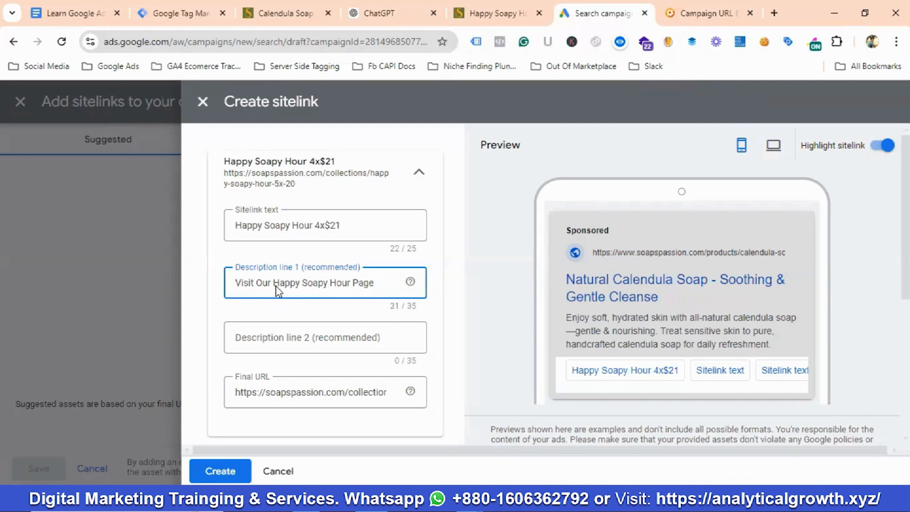
Set the sitelink's description line 2 to "Buy Now" and create the Happy Soapy Hour sitelink
left_click(289, 326)
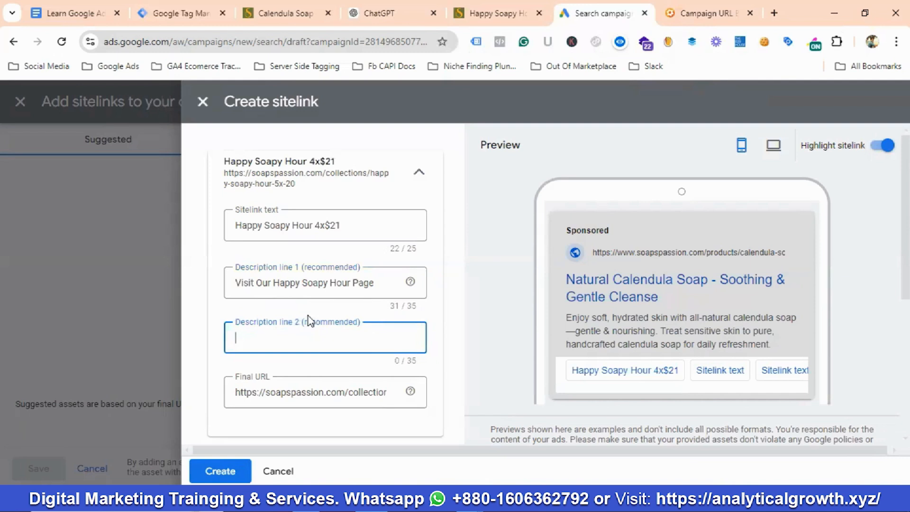
left_click(213, 312)
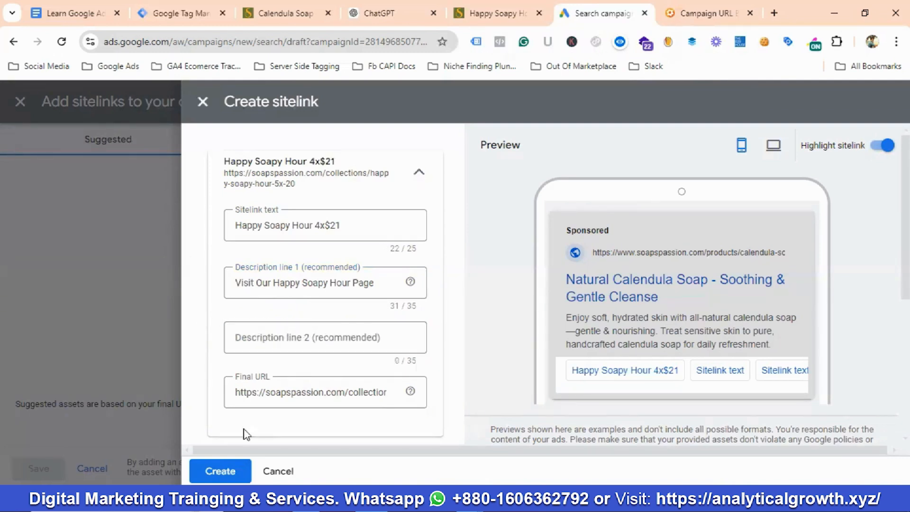
left_click(226, 476)
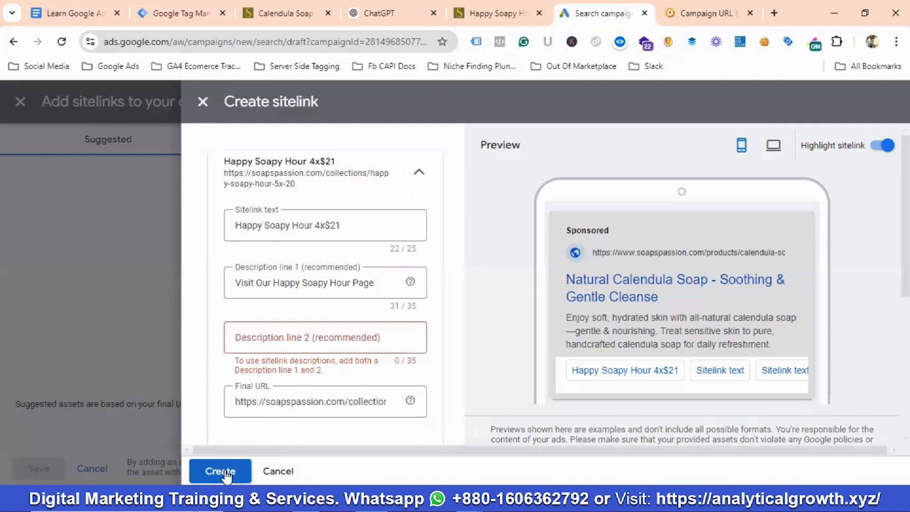
left_click(267, 339)
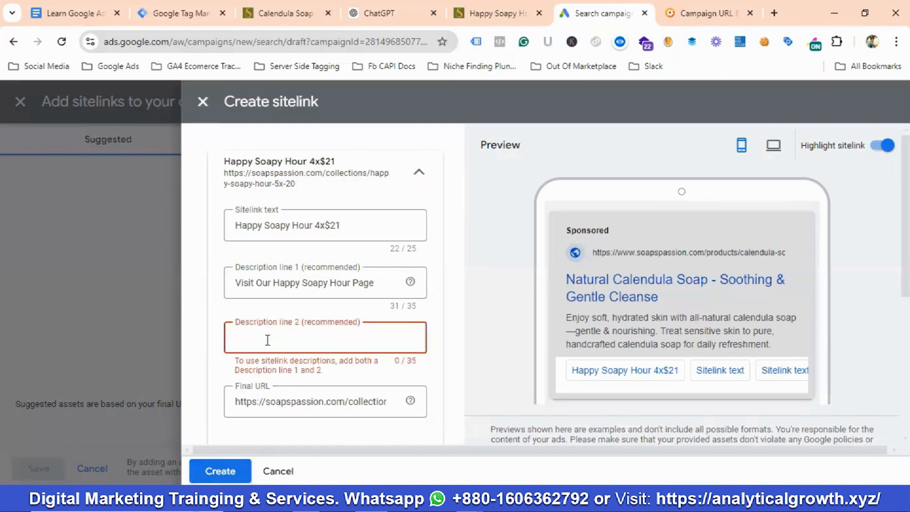
type("Buy Now")
left_click(225, 470)
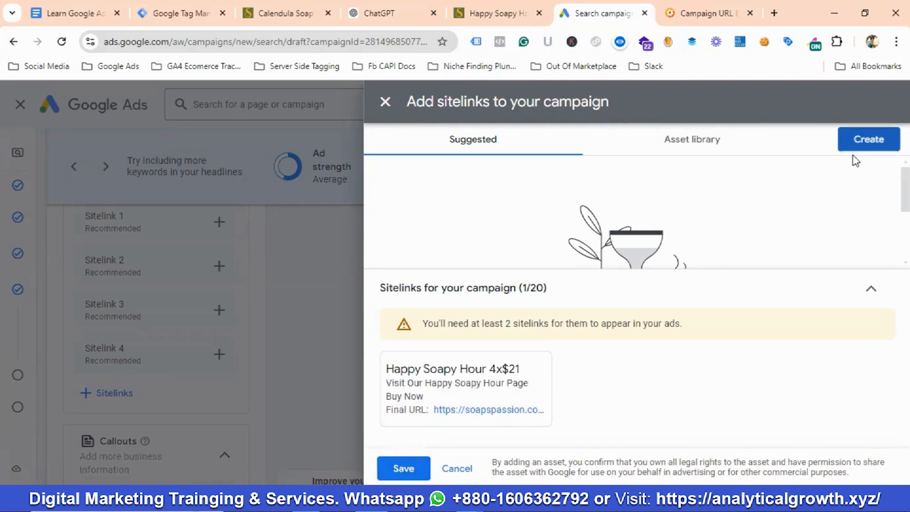
Start a second sitelink and open the member registration page through the rewards widget on the Soaps Passion store
left_click(868, 145)
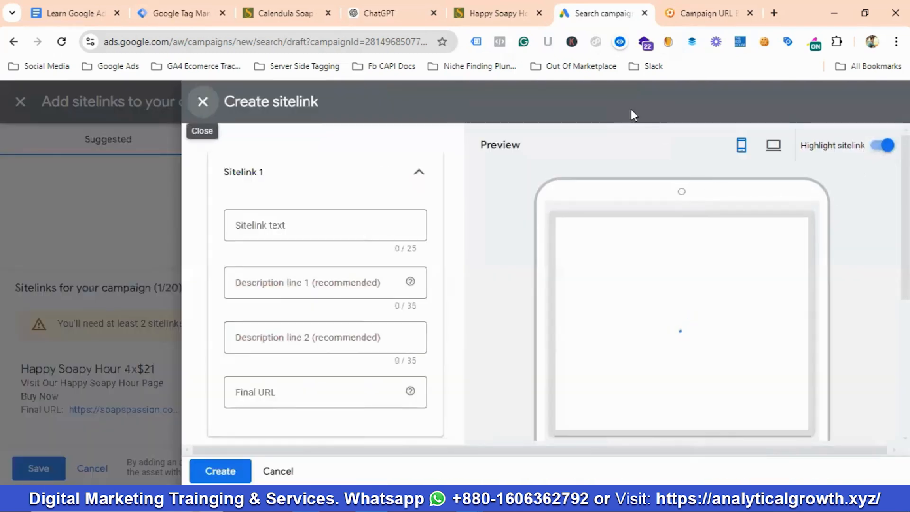
left_click(509, 13)
scroll(262, 200, "up", 20)
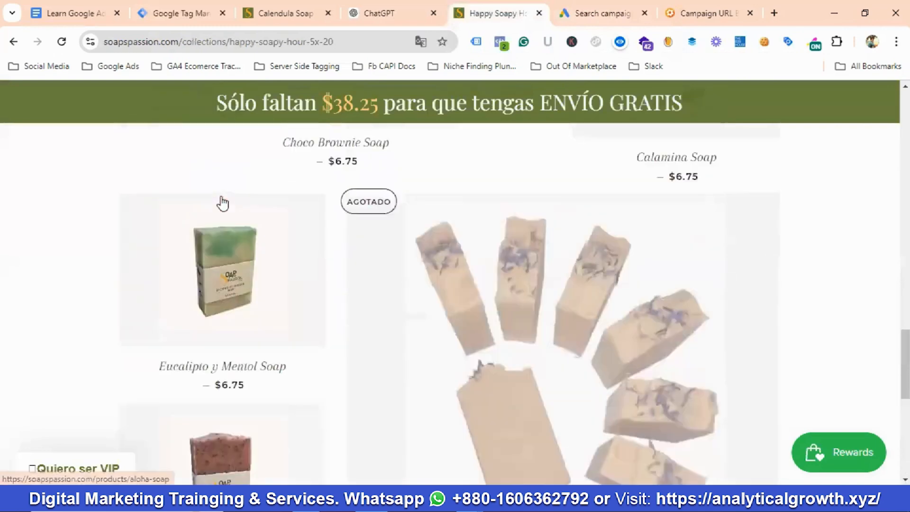
scroll(483, 287, "up", 10)
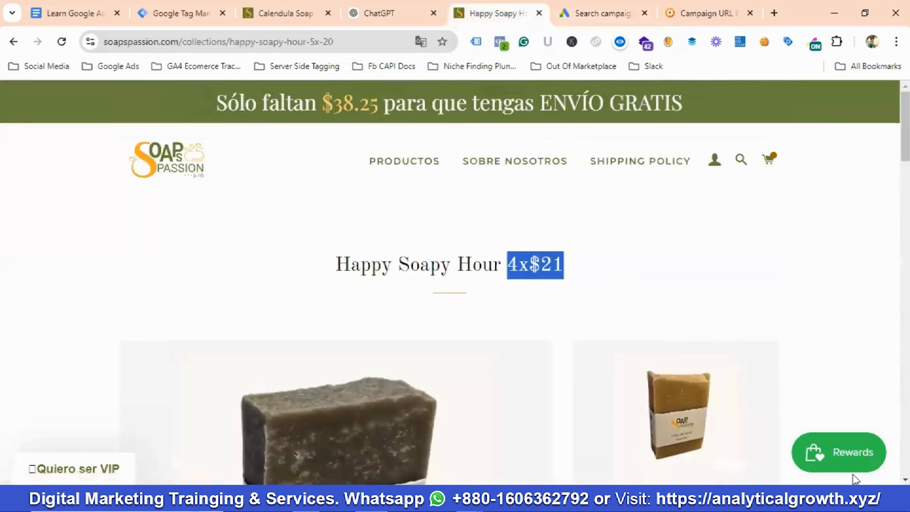
left_click(852, 455)
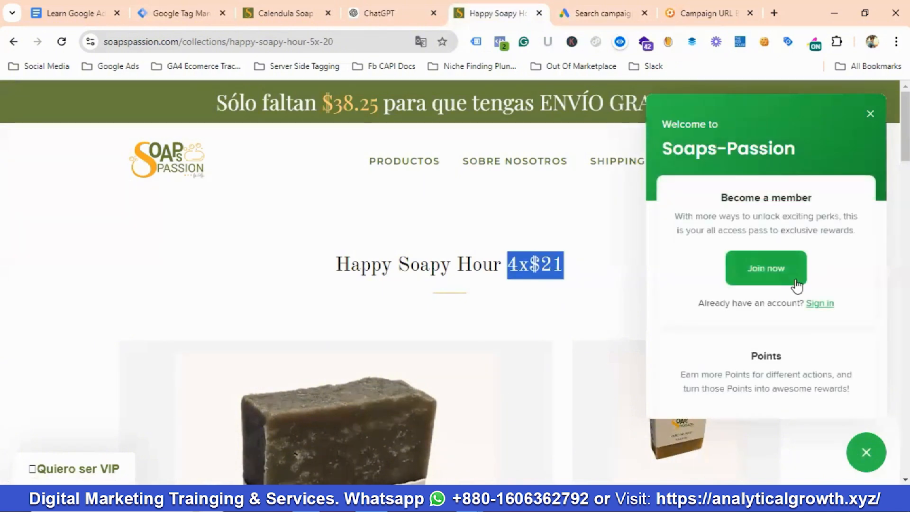
left_click(769, 269)
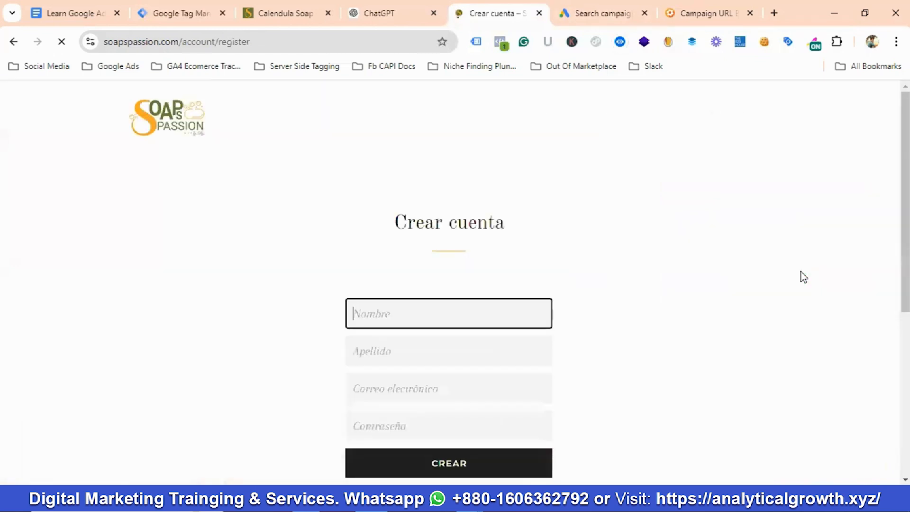
Copy the store's account registration page URL into the second sitelink's final URL in Google Ads
left_click(195, 43)
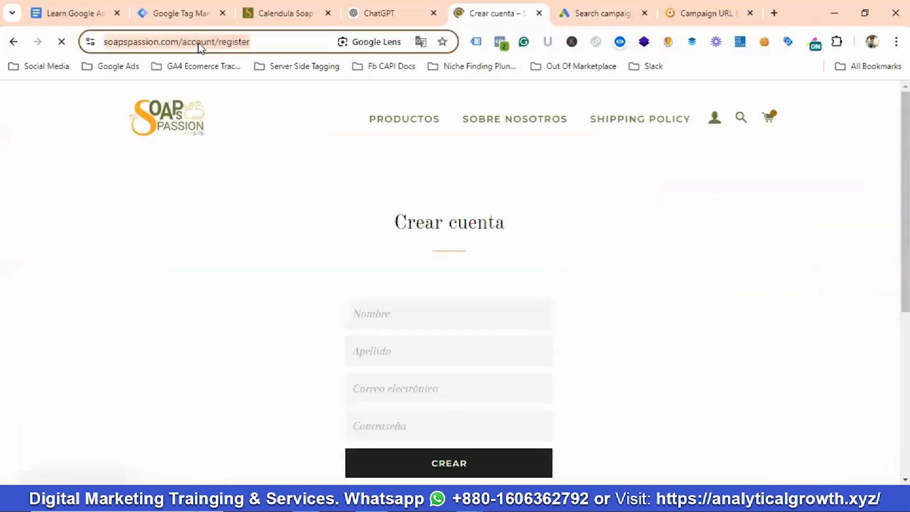
right_click(198, 45)
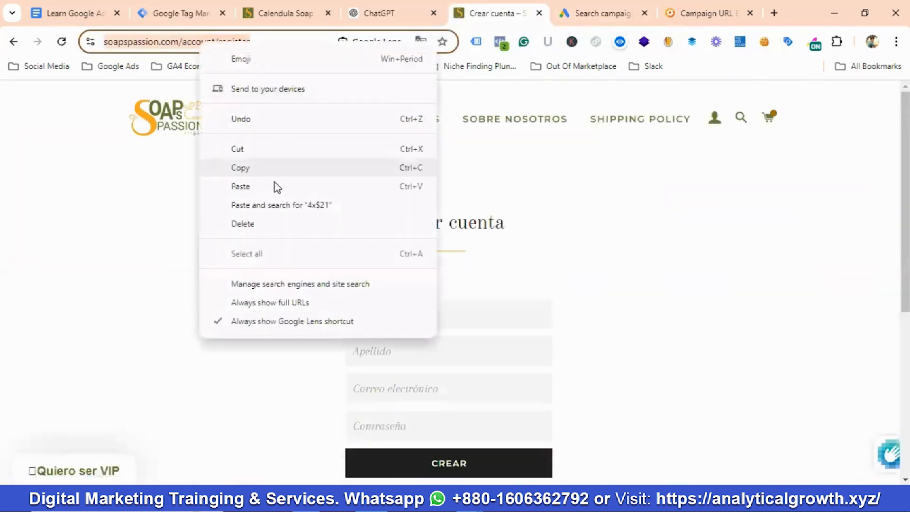
left_click(241, 170)
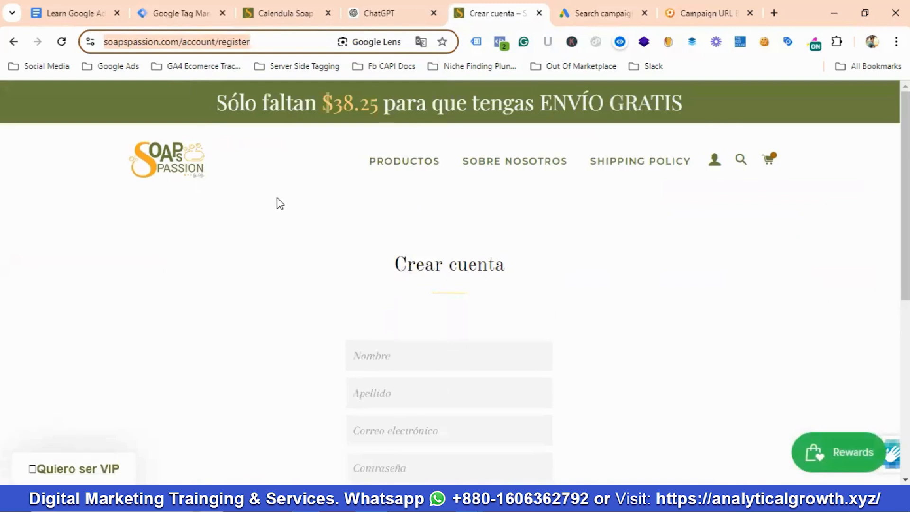
left_click(593, 8)
left_click(254, 393)
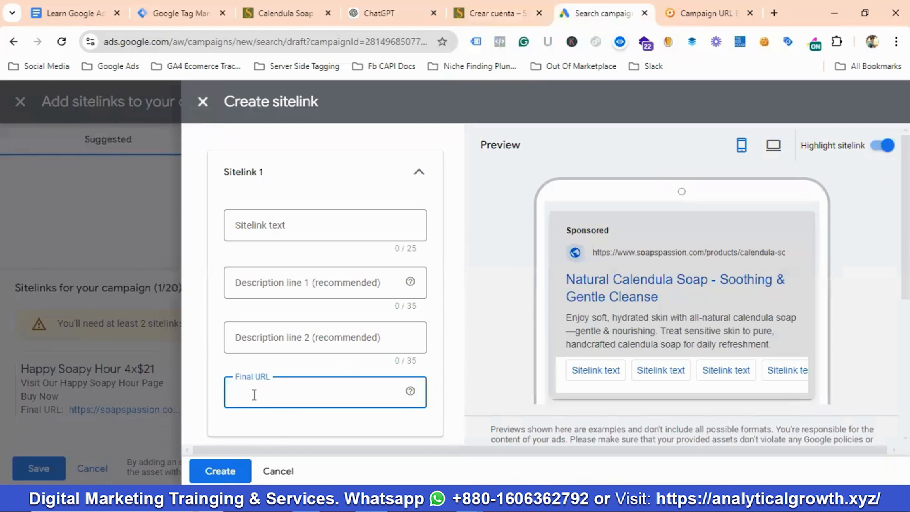
key("ctrl+v")
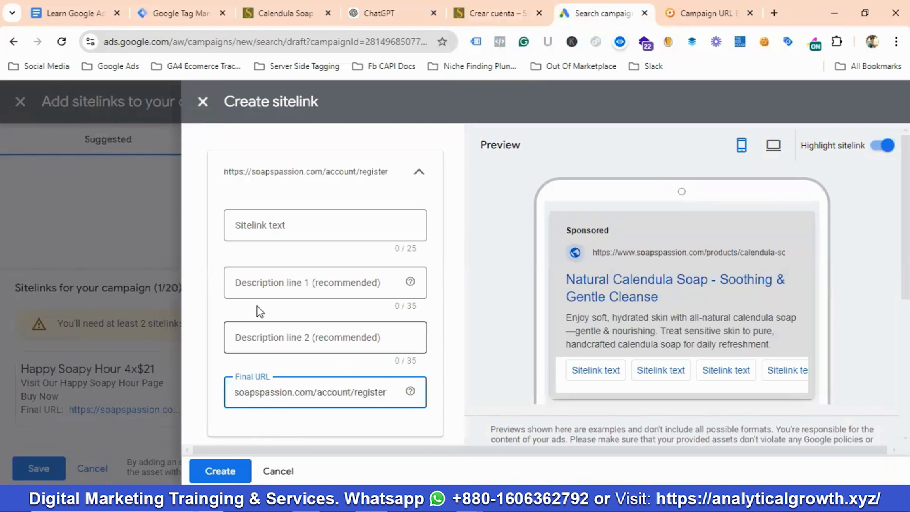
Set the second sitelink's text to "Rewards" and its description line 1 to "Become Our Member"
left_click(263, 228)
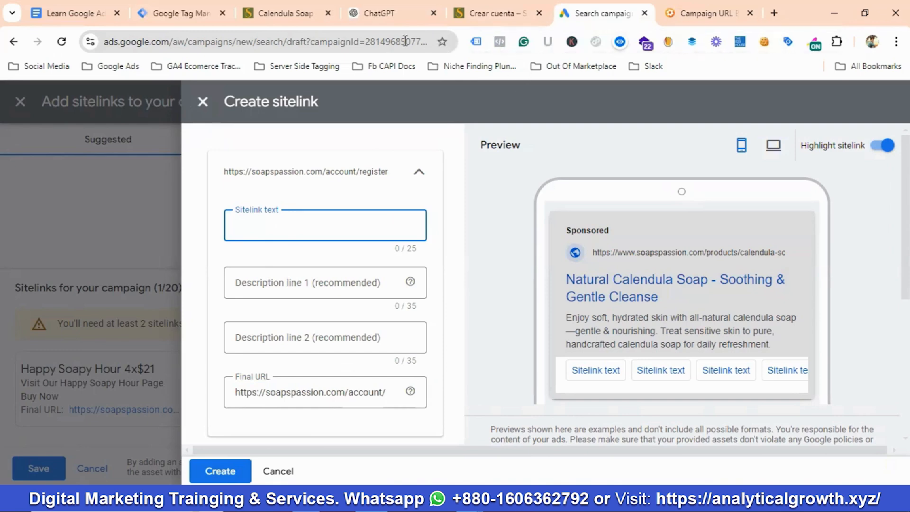
left_click(492, 15)
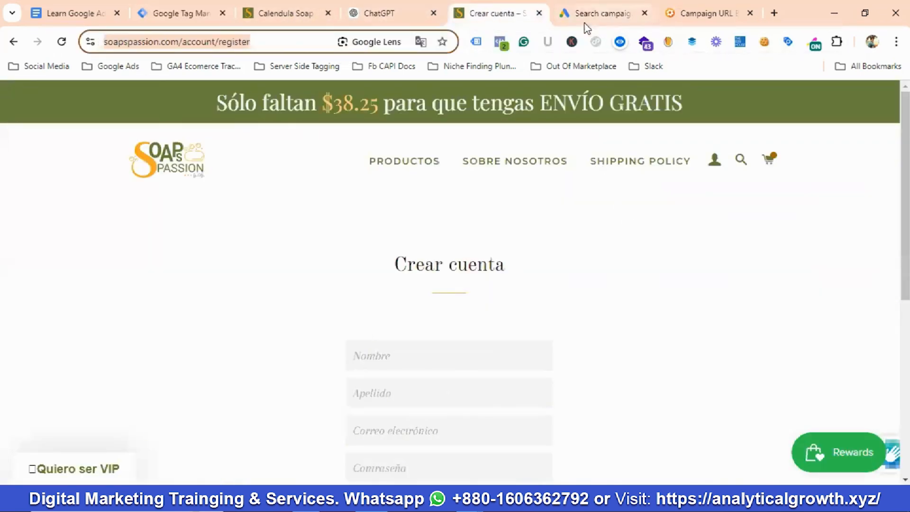
left_click(592, 13)
type("Re")
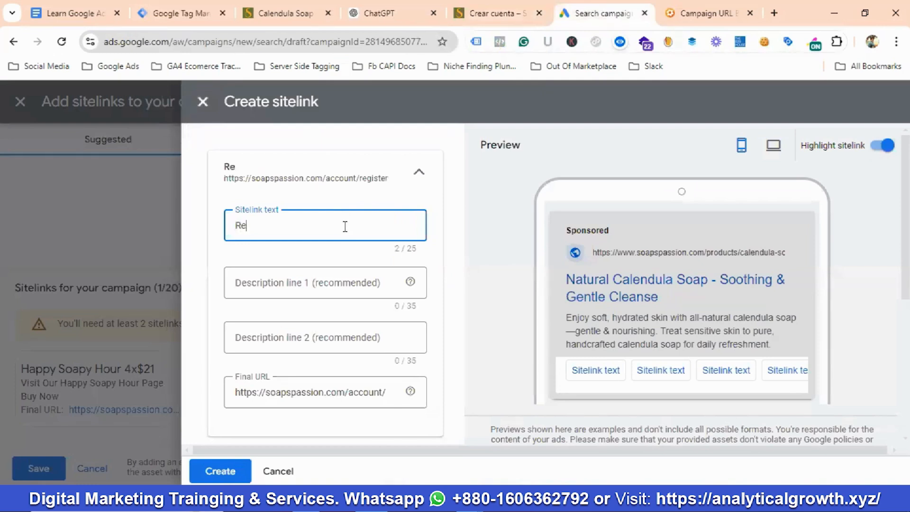
type("wards")
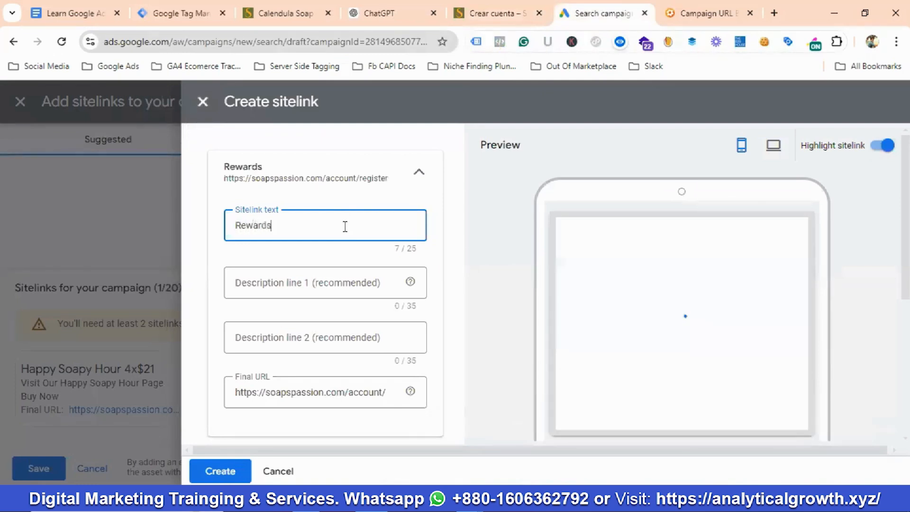
left_click(280, 284)
type("Become")
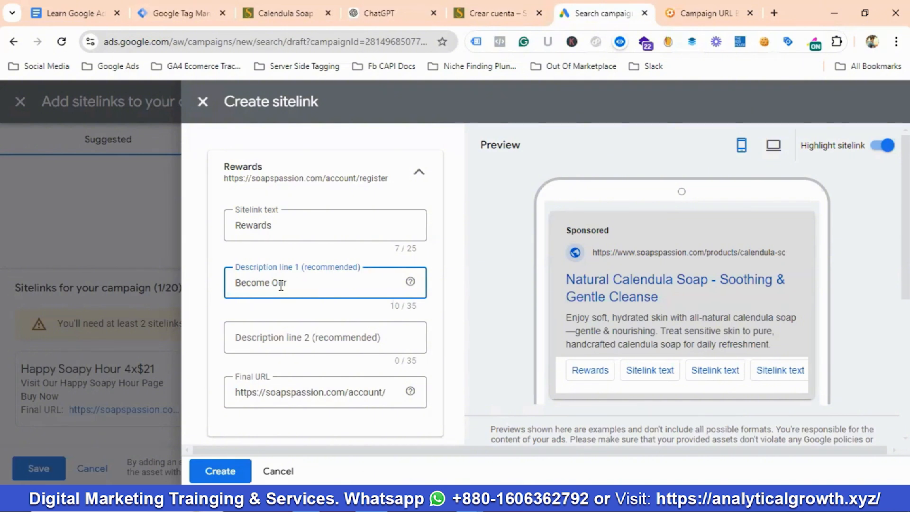
type("Our Member")
Set description line 2 to "Join Now" and save both sitelinks to the campaign
left_click(259, 338)
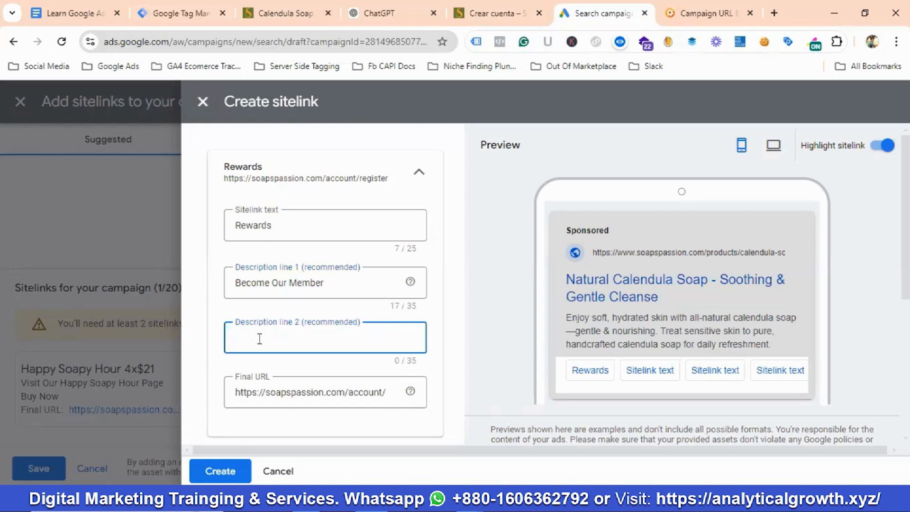
type("Join Now")
left_click(218, 468)
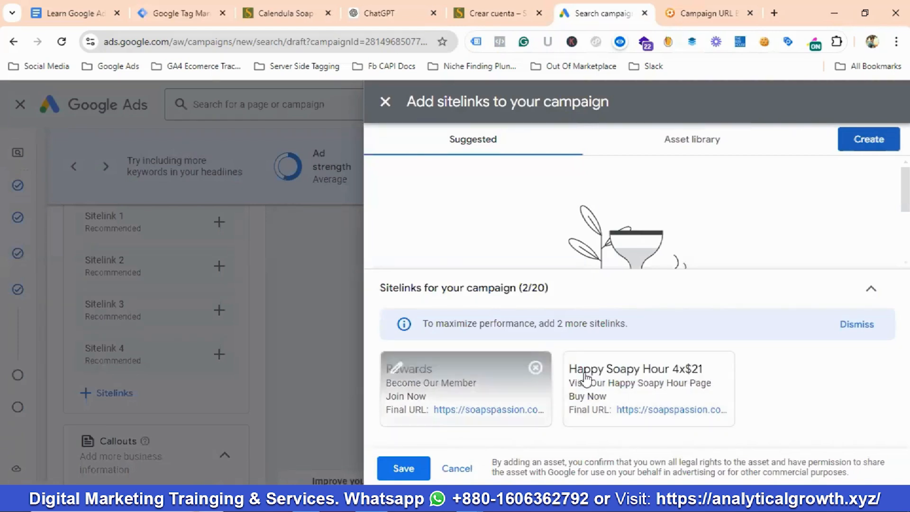
left_click(405, 470)
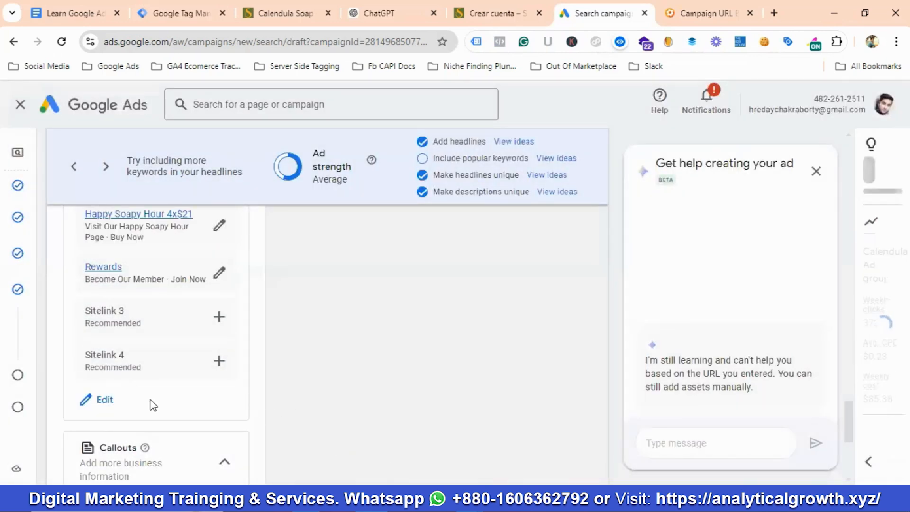
Close the ad creation help chat and examine how the sitelinks appear in the ad preview
scroll(142, 403, "up", 1)
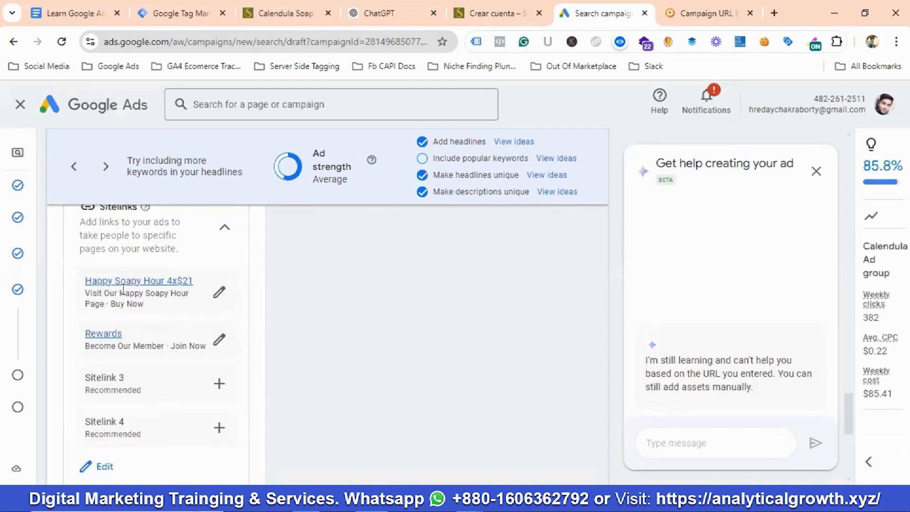
scroll(325, 341, "up", 10)
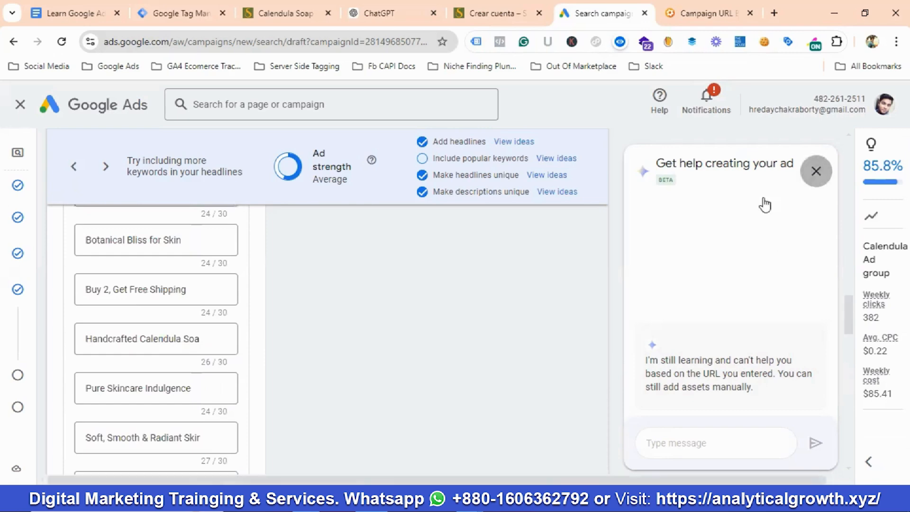
left_click(815, 171)
scroll(579, 327, "up", 10)
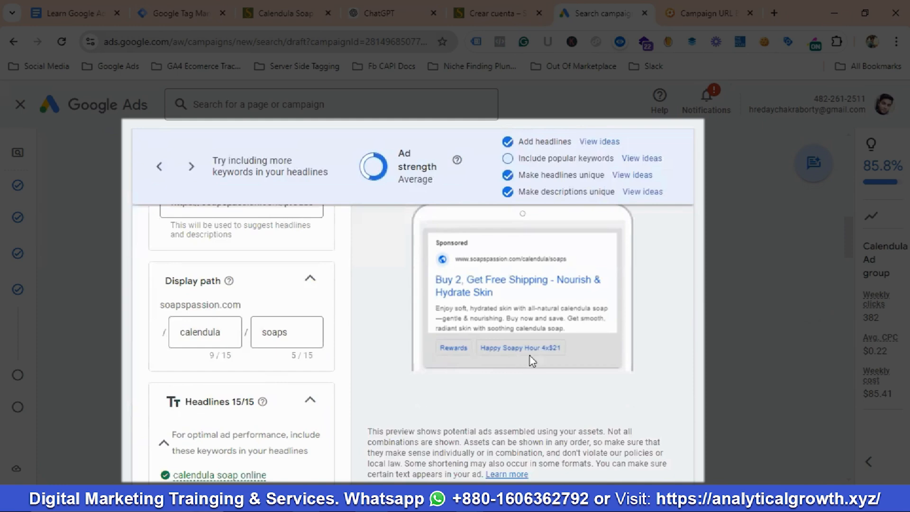
scroll(574, 352, "up", 3)
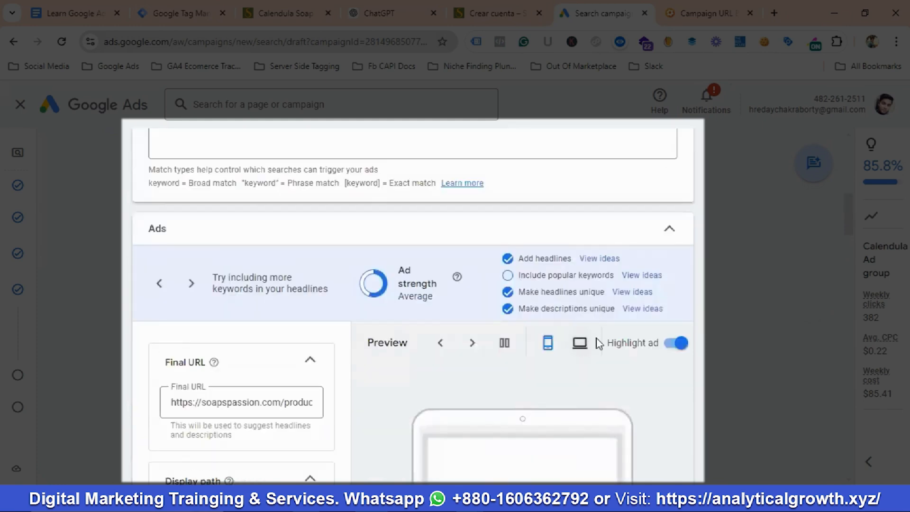
Switch the ad preview to desktop view and check how the sitelinks are displayed under the ad
left_click(589, 278)
scroll(588, 277, "down", 2)
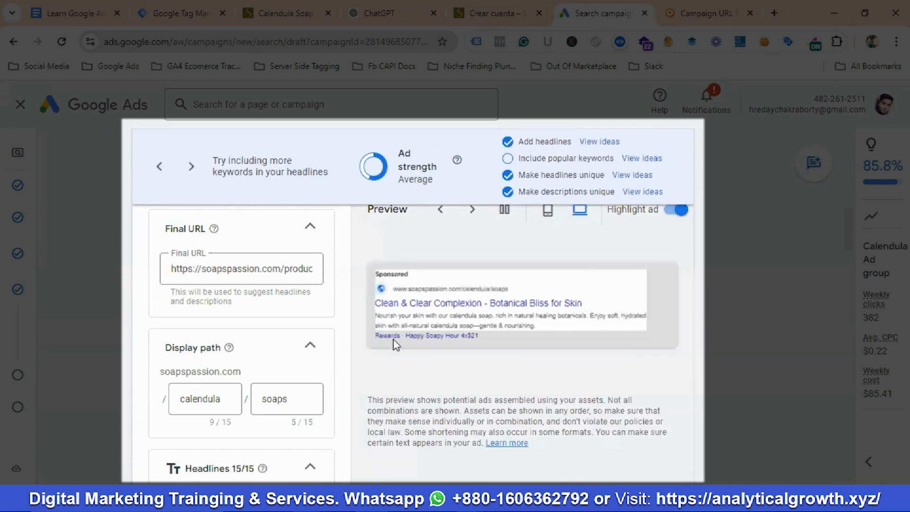
Open the campaign's callout assets and start a set of new callouts
scroll(237, 376, "down", 12)
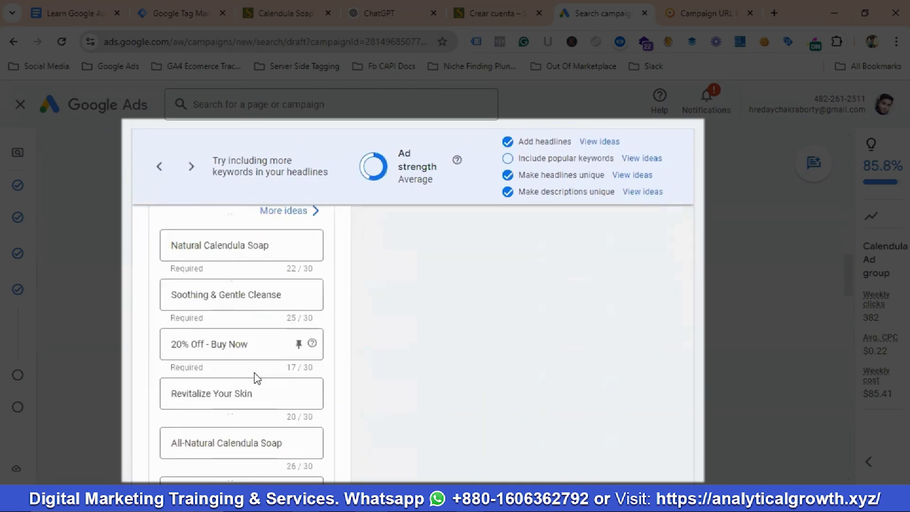
scroll(262, 367, "down", 15)
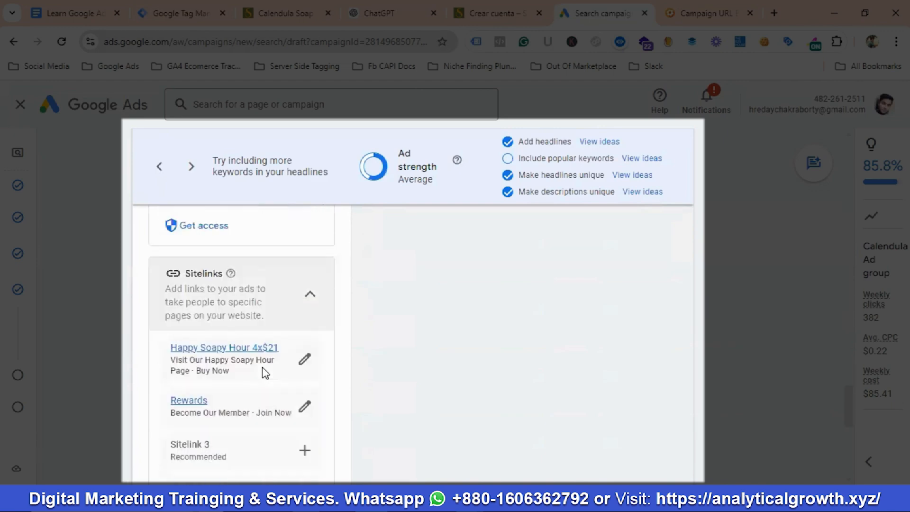
scroll(263, 372, "down", 3)
scroll(262, 367, "down", 2)
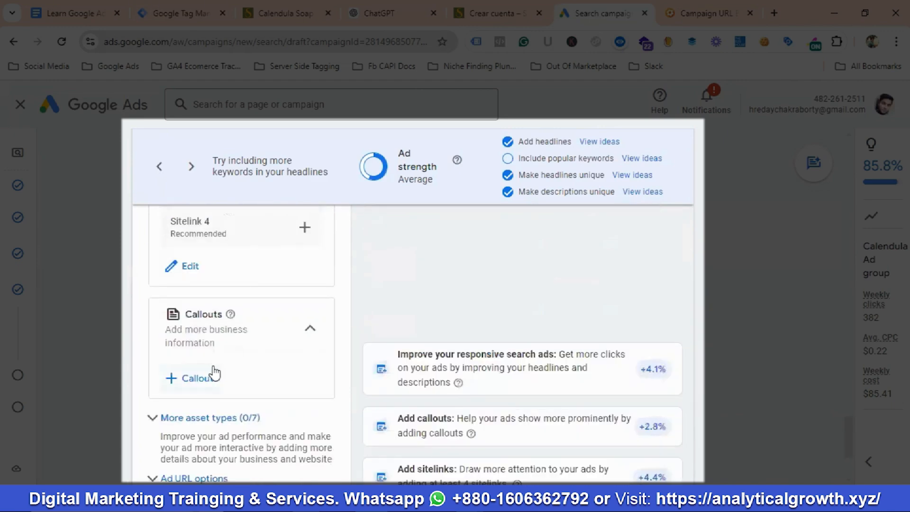
left_click(198, 381)
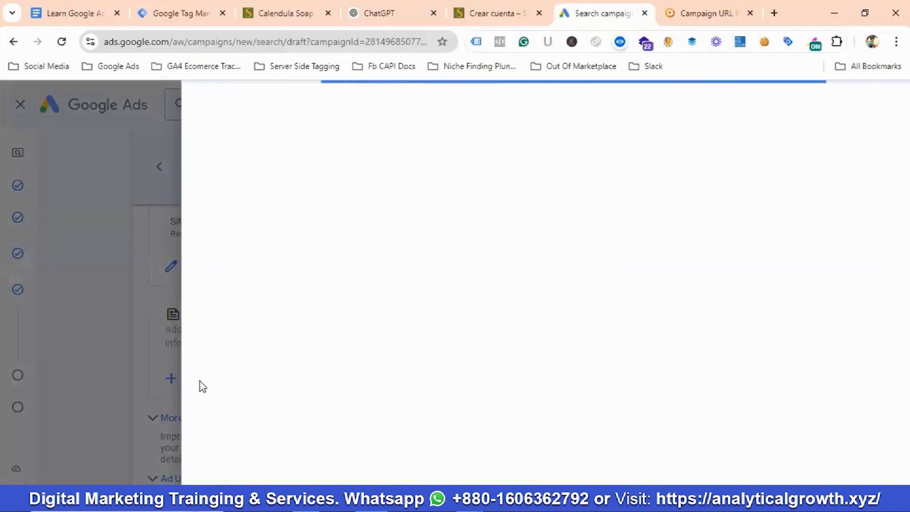
scroll(294, 426, "down", 2)
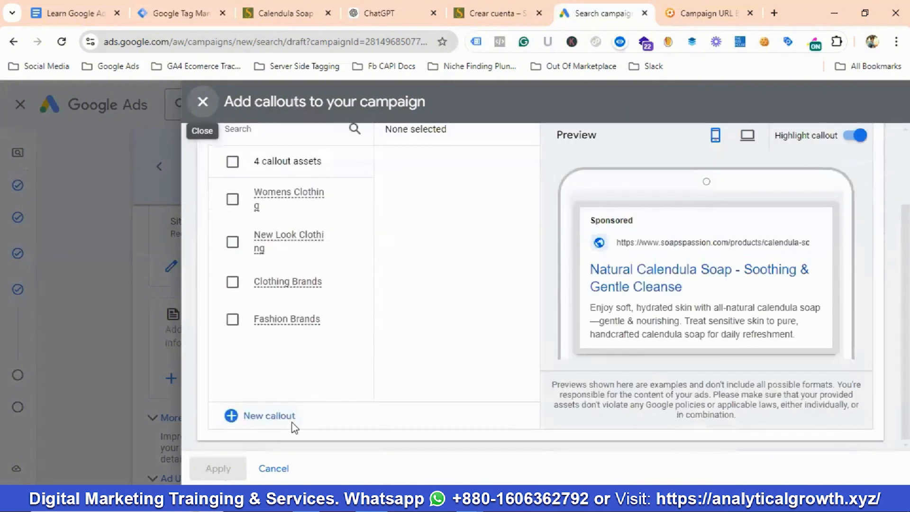
left_click(287, 416)
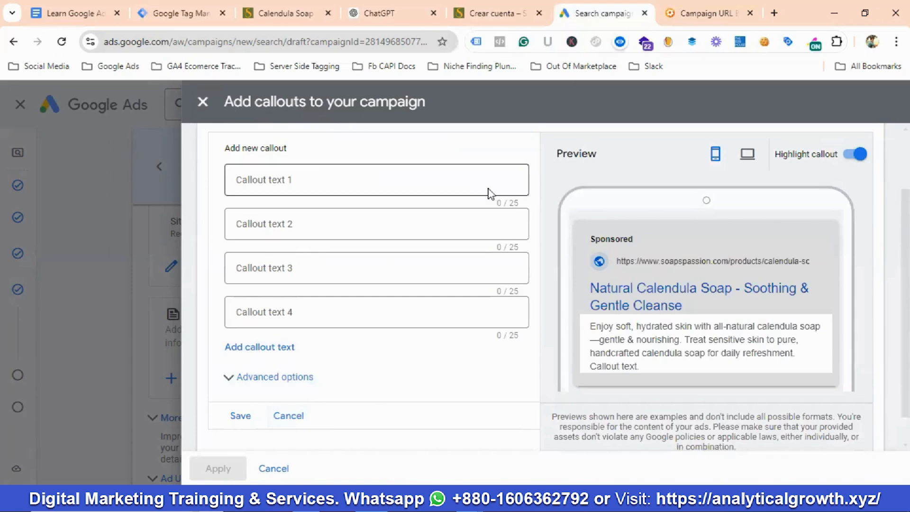
left_click(309, 186)
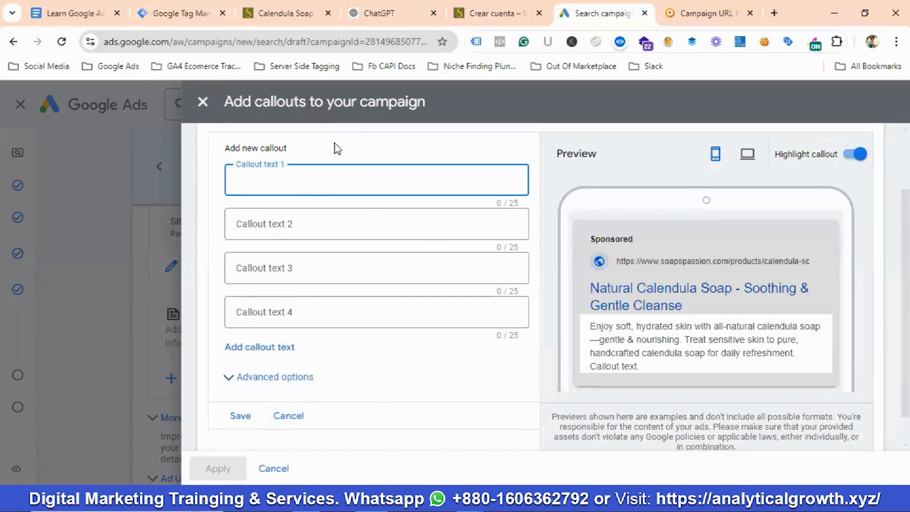
Look through the store's Calendula Soap product page for offers and selling points to use as callouts
left_click(300, 13)
scroll(573, 293, "up", 7)
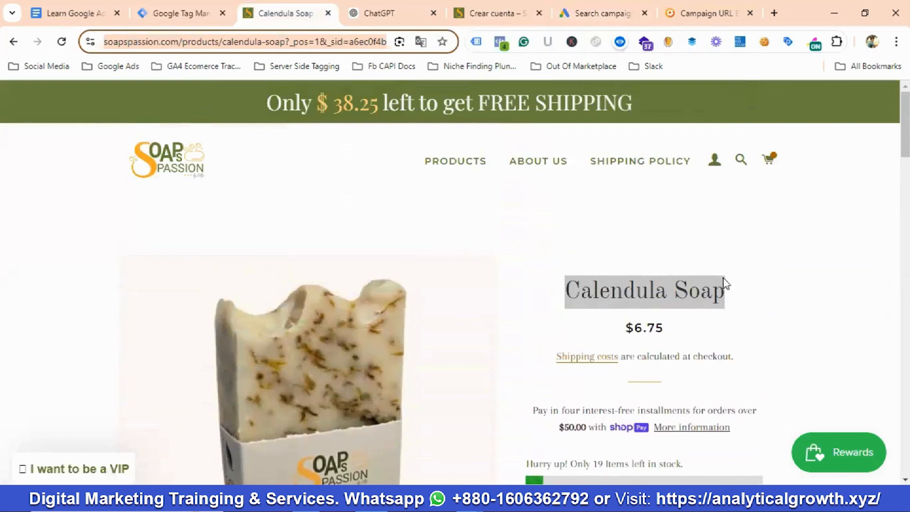
scroll(732, 297, "down", 1)
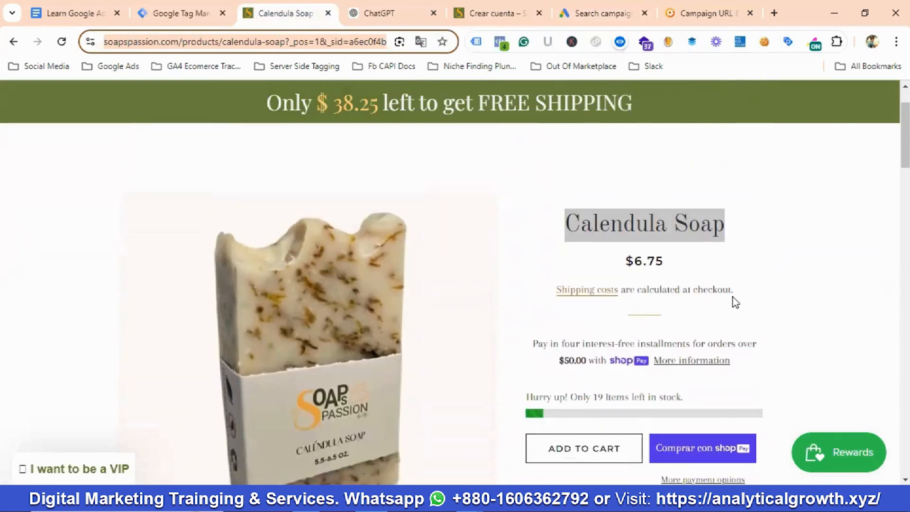
scroll(733, 302, "up", 1)
scroll(732, 299, "down", 5)
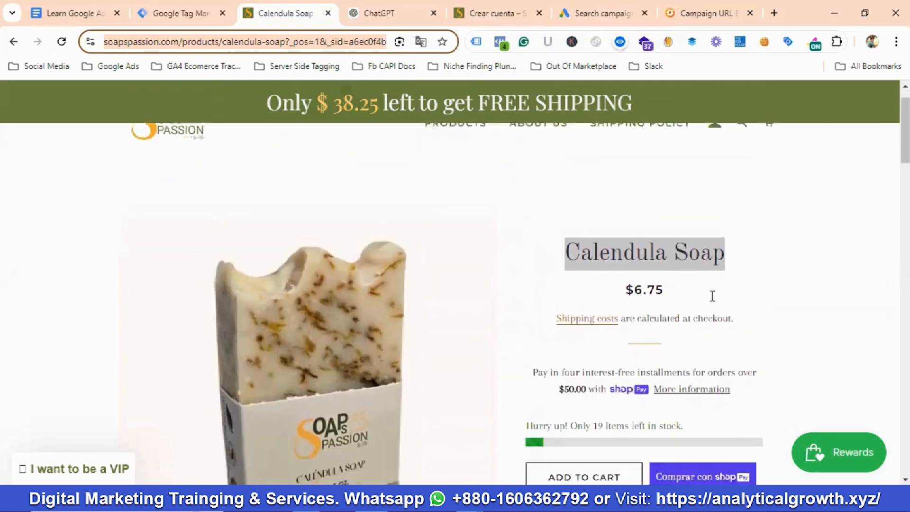
scroll(716, 298, "down", 4)
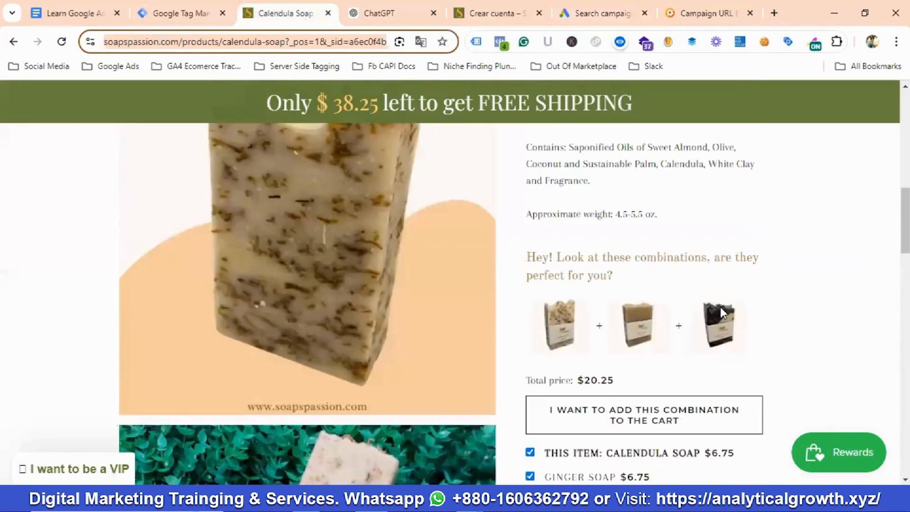
scroll(720, 307, "down", 1)
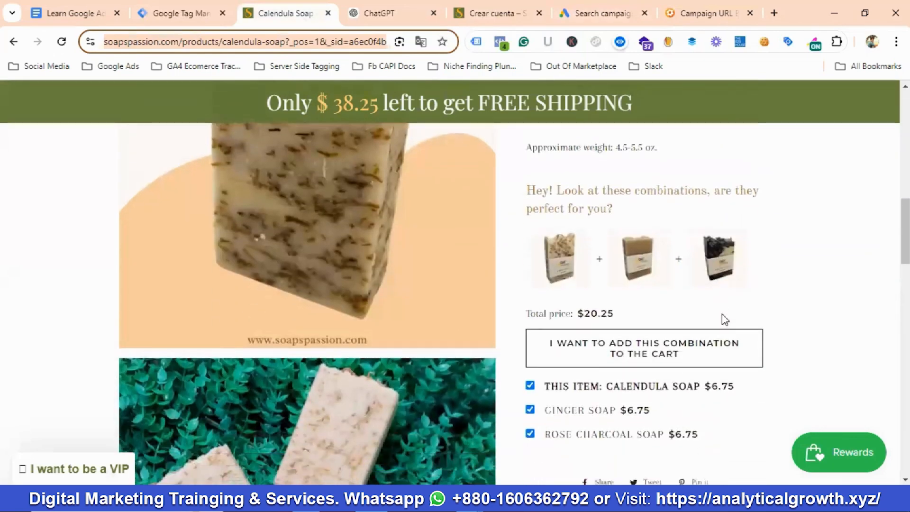
Back in Google Ads, set callout text 1 to "Buy 2 Get 1 Free" and callout text 2 to "Free Shipping"
left_click(604, 13)
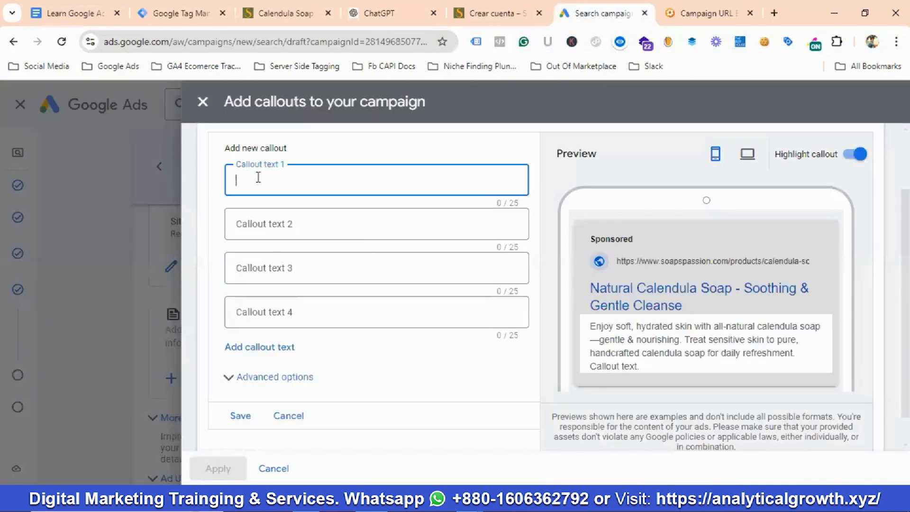
type("Buy 2")
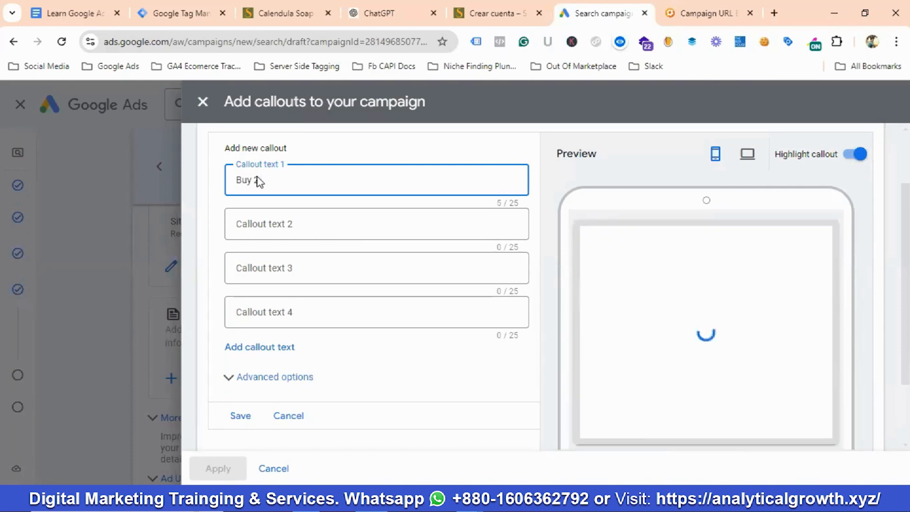
type(" Get 1 Free")
left_click(252, 227)
type("F")
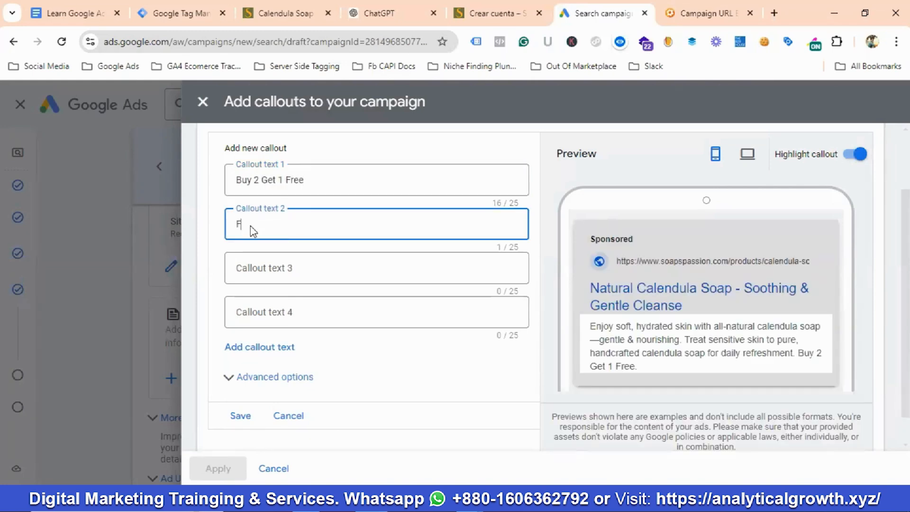
type("ree Shipping")
Set callout text 3 to "Ship Within 2-4 Days", checking the shipping time on the store's shipping policy page
left_click(251, 268)
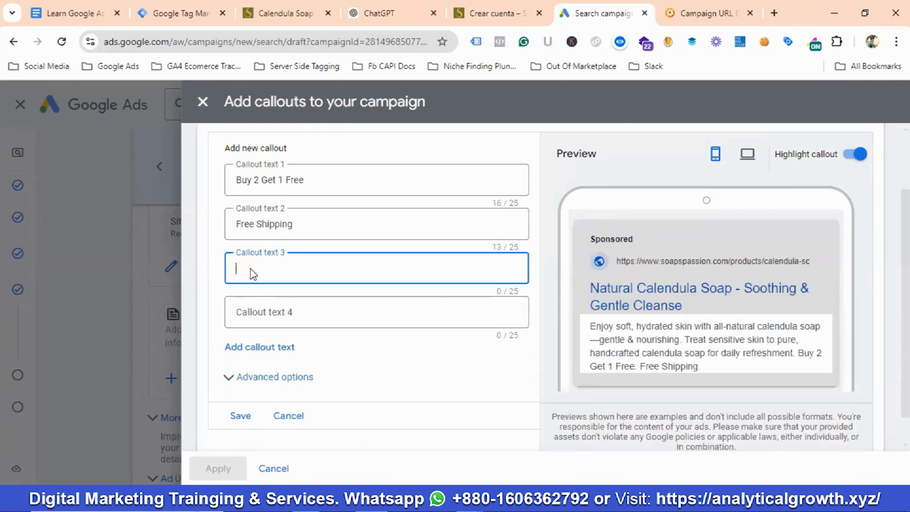
type("Ship")
left_click(297, 14)
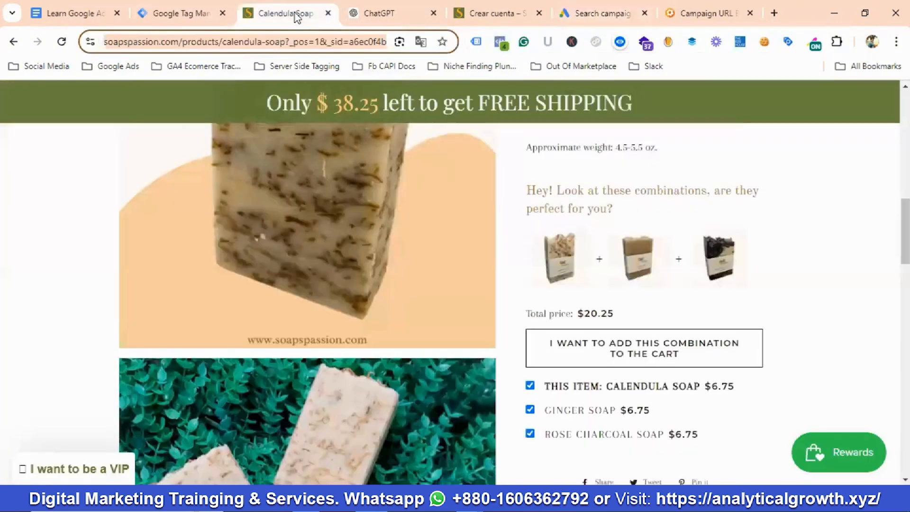
left_click(493, 13)
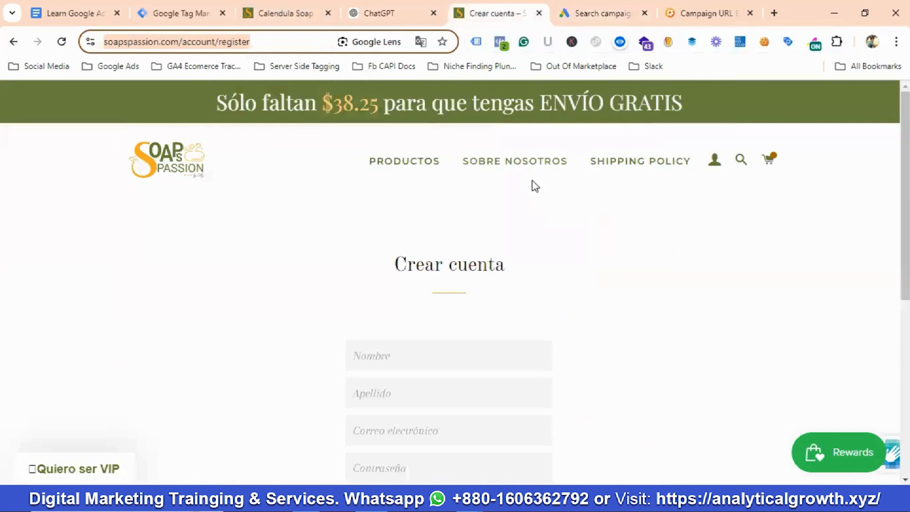
left_click(641, 169)
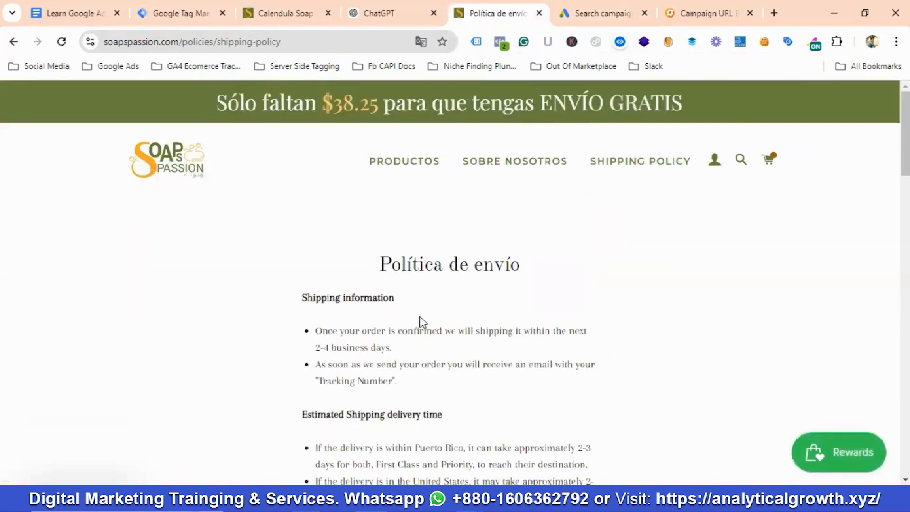
scroll(416, 318, "down", 1)
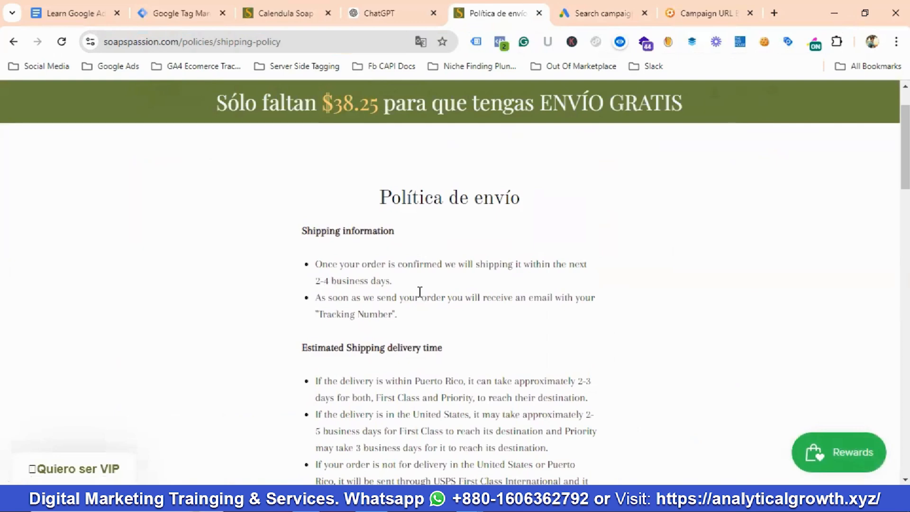
left_click(599, 14)
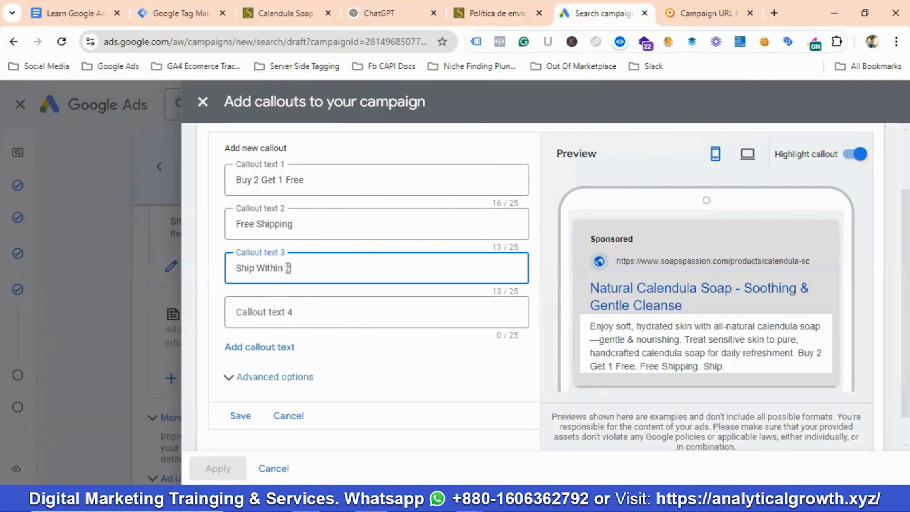
type("2-4 Days")
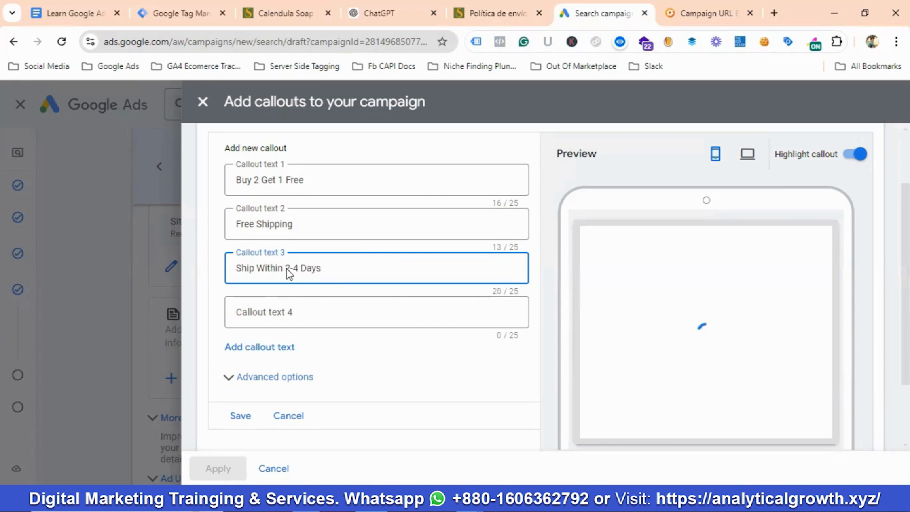
Set callout text 4 to "11 Years In Business", then save the new callouts and apply them to the campaign
left_click(313, 311)
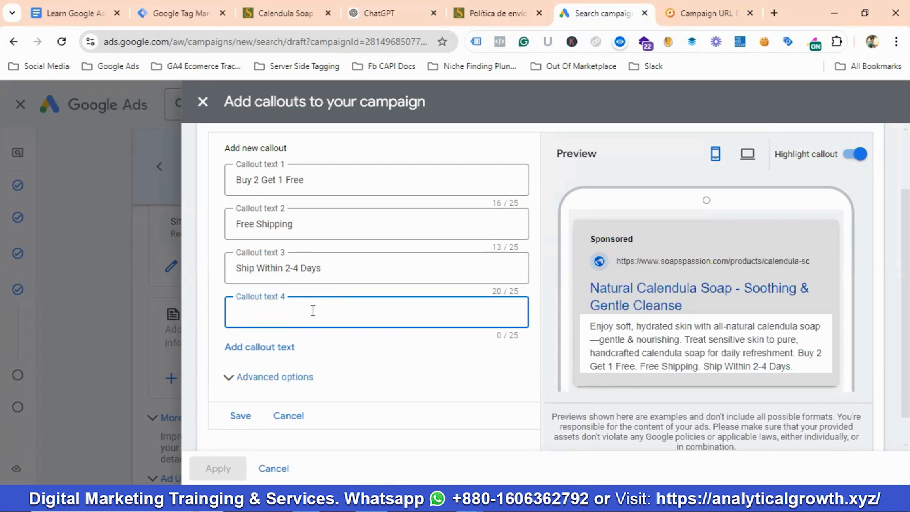
type("11 Years In Business")
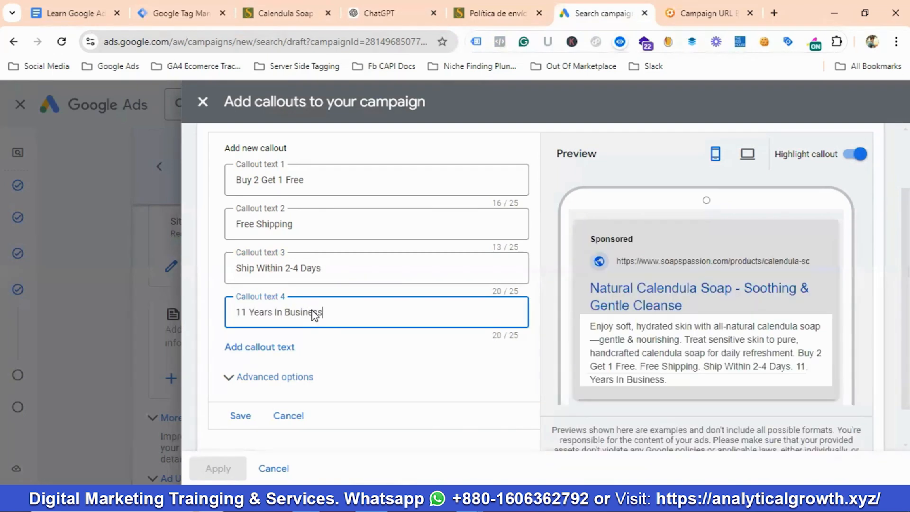
scroll(349, 326, "down", 1)
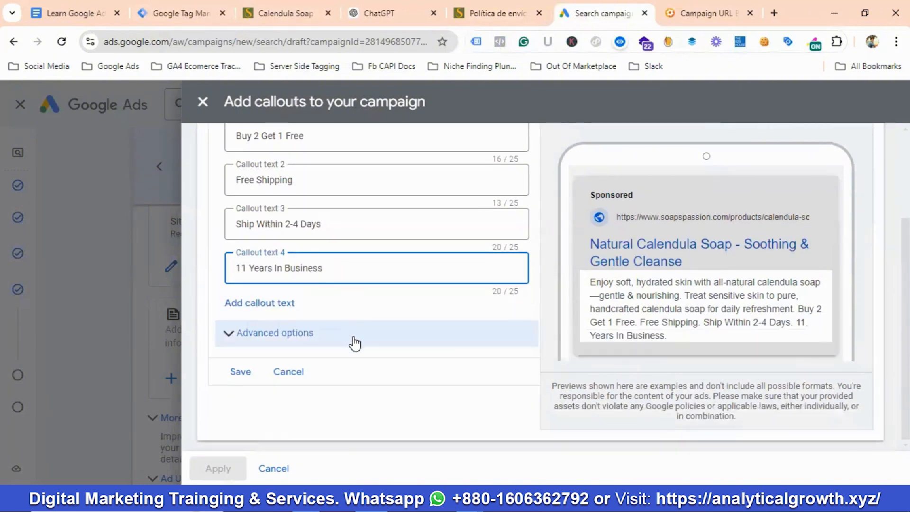
scroll(354, 339, "up", 1)
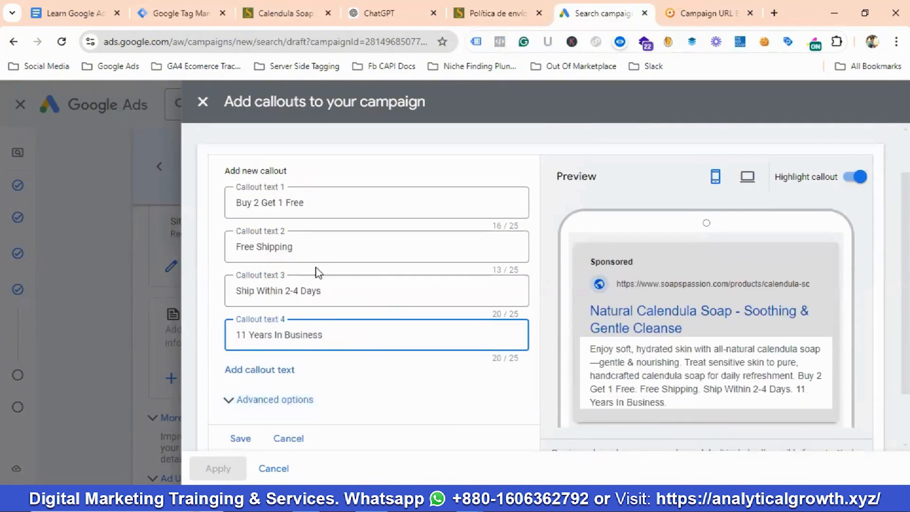
scroll(341, 285, "down", 1)
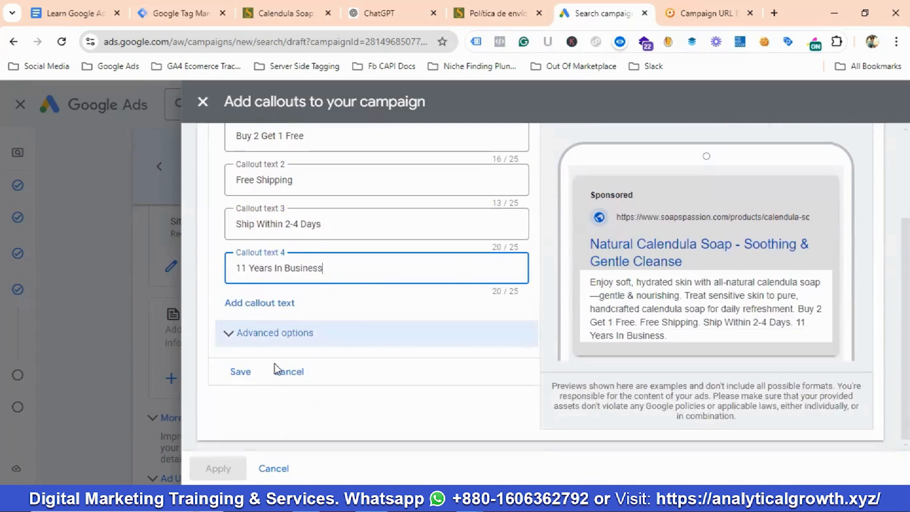
left_click(240, 372)
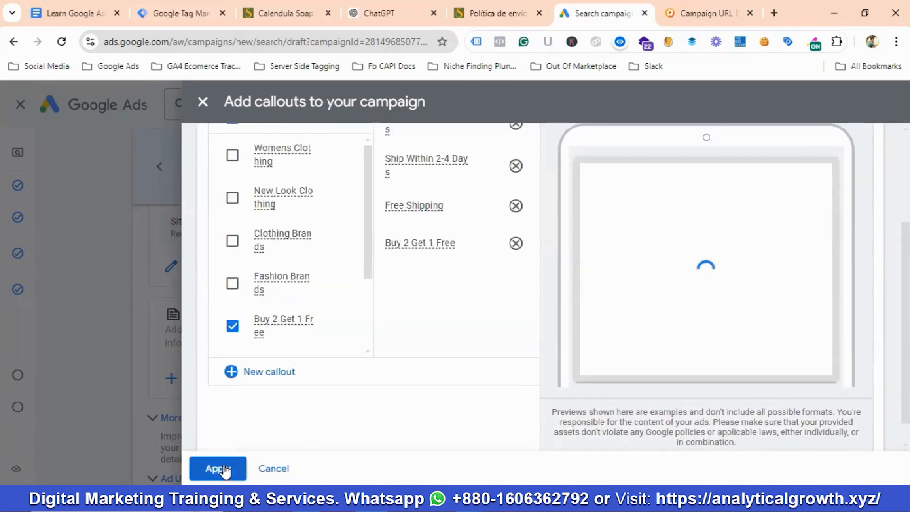
left_click(217, 468)
Examine how the callouts appear in the ad preview and review the ad's assets through to the Callouts section
scroll(471, 356, "up", 5)
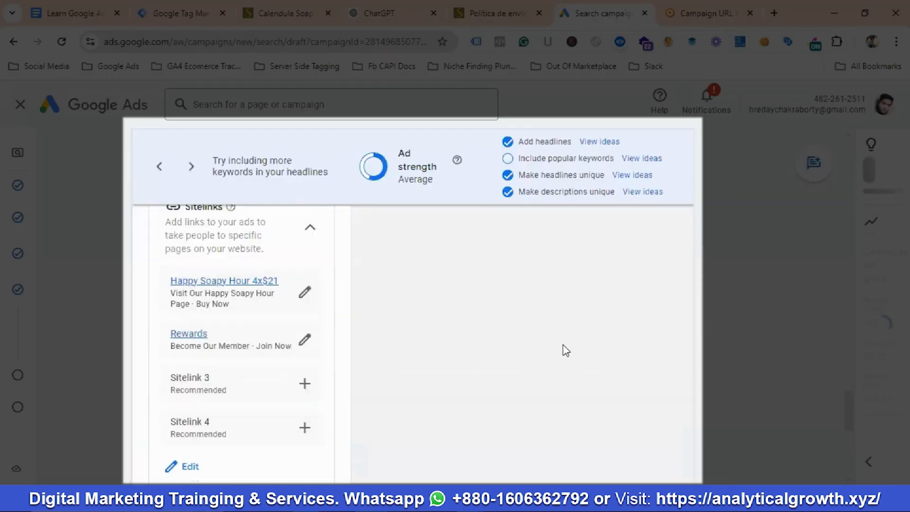
scroll(588, 344, "up", 15)
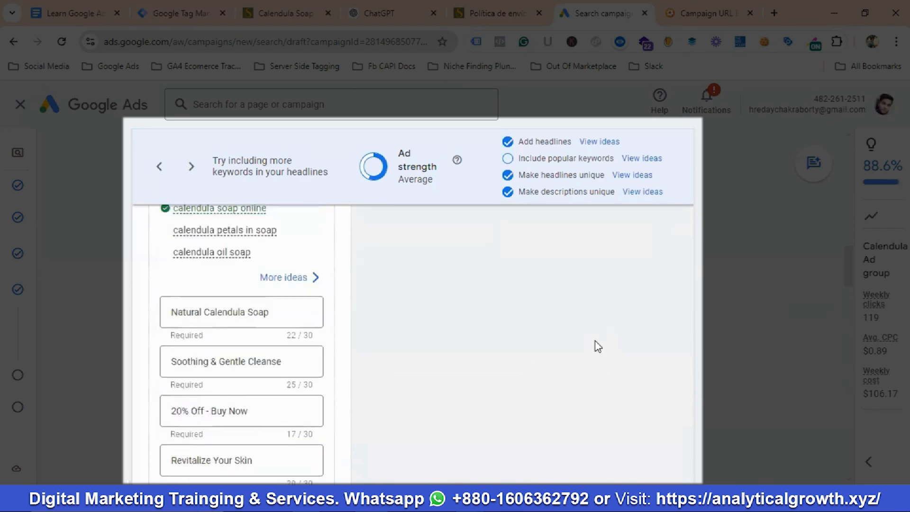
scroll(595, 340, "up", 5)
scroll(601, 343, "down", 1)
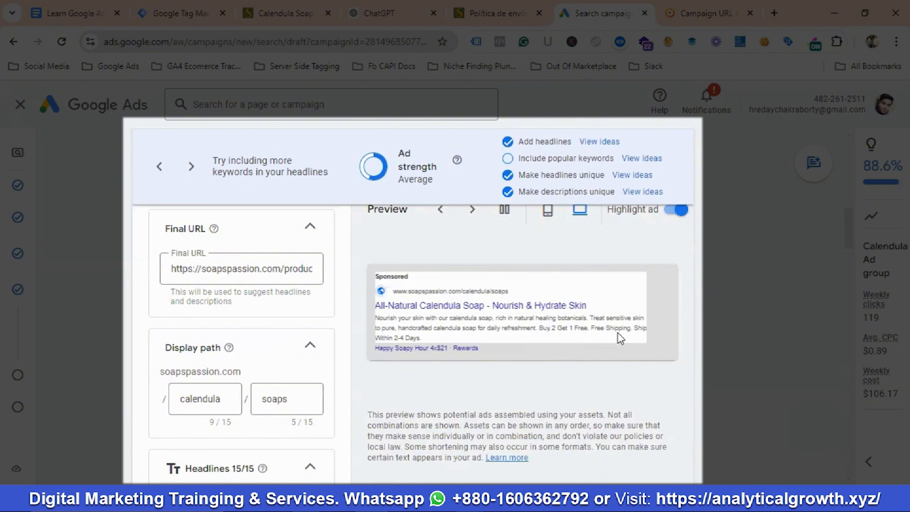
scroll(255, 355, "down", 8)
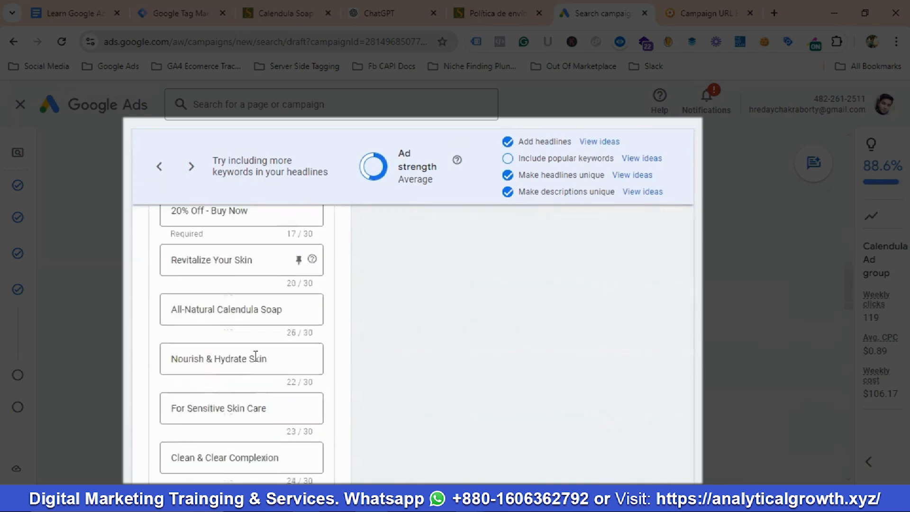
scroll(259, 358, "down", 15)
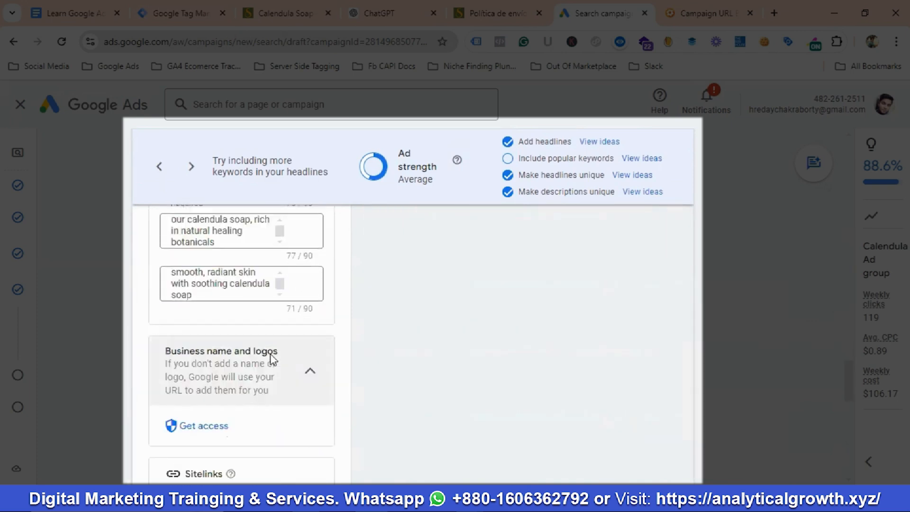
scroll(273, 360, "down", 10)
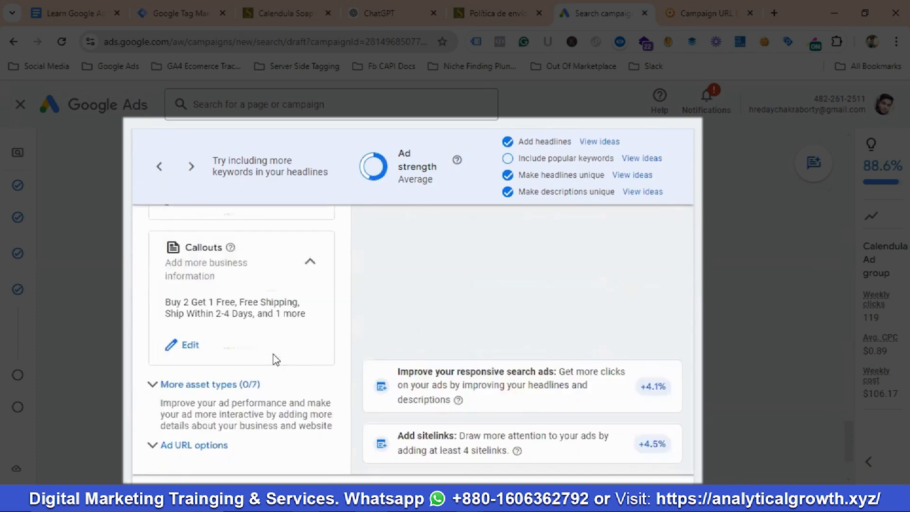
Start a new structured snippet for the campaign from the additional asset types and set its header type to Types
left_click(248, 385)
scroll(251, 386, "down", 4)
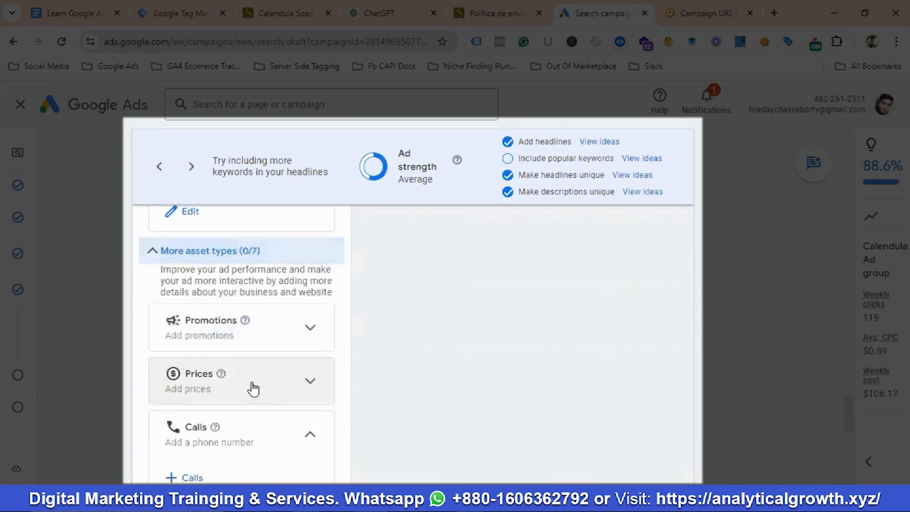
scroll(258, 386, "down", 1)
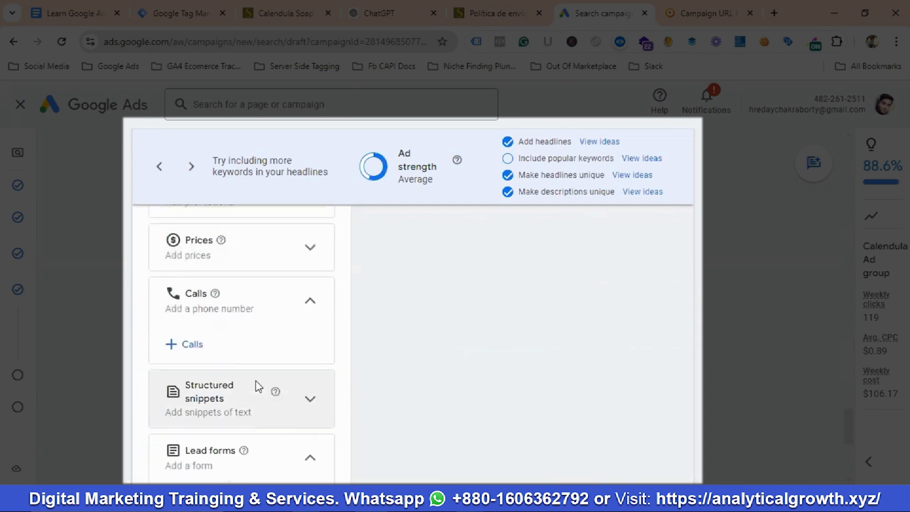
left_click(209, 403)
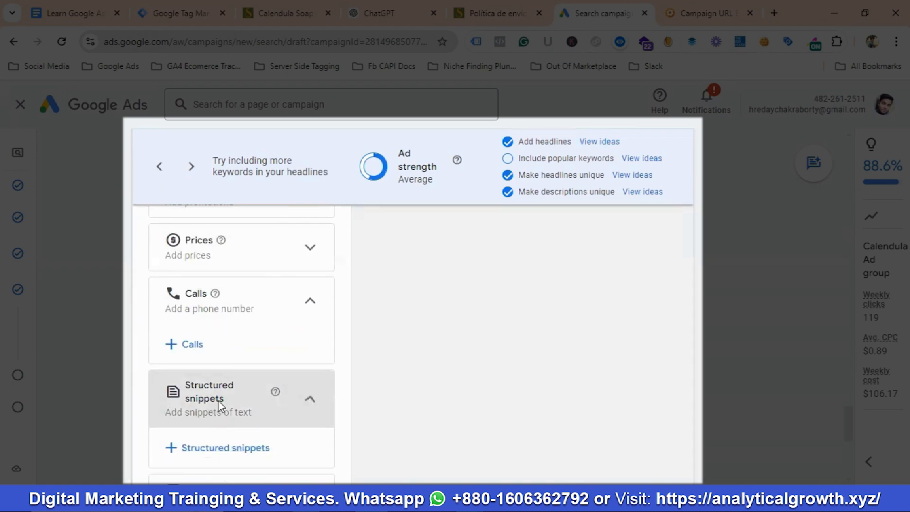
scroll(218, 400, "down", 1)
left_click(219, 386)
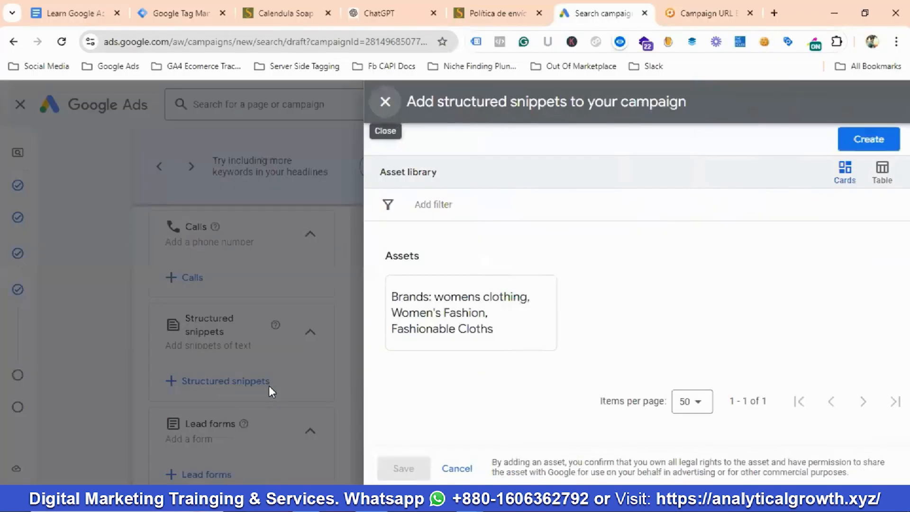
left_click(860, 142)
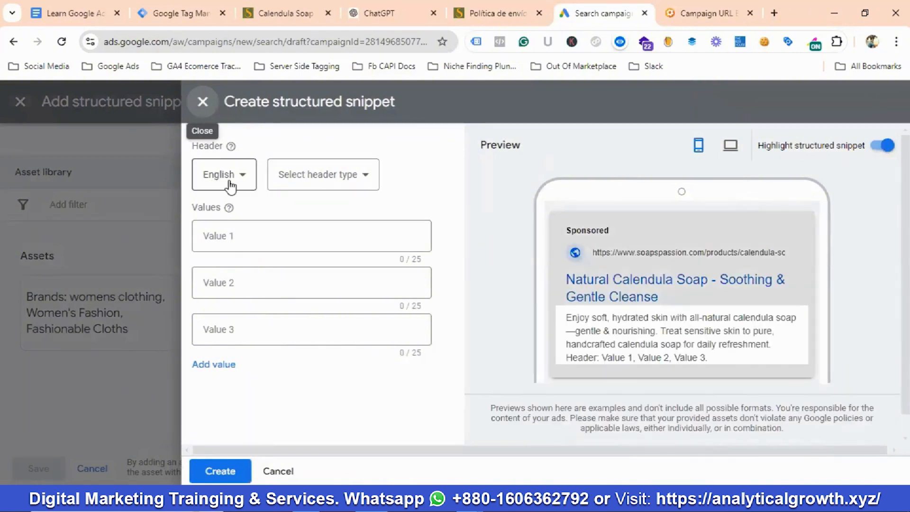
left_click(316, 179)
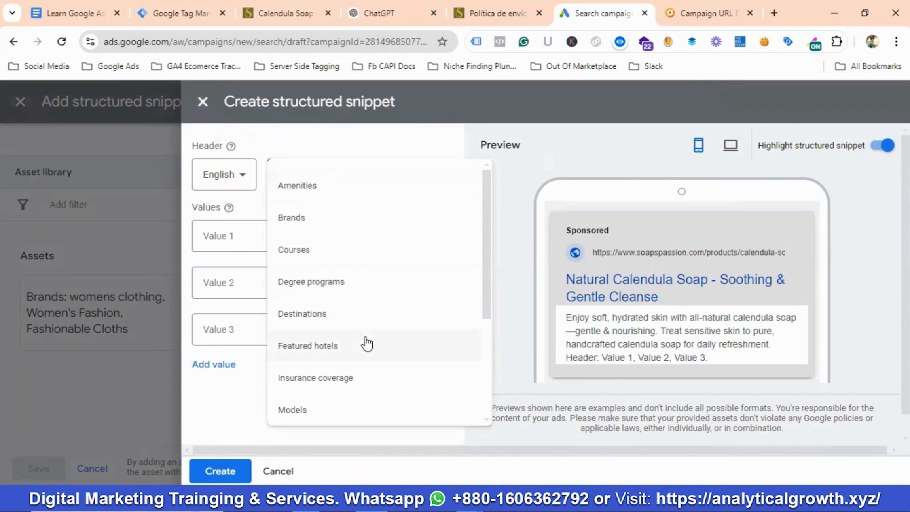
scroll(351, 290, "down", 3)
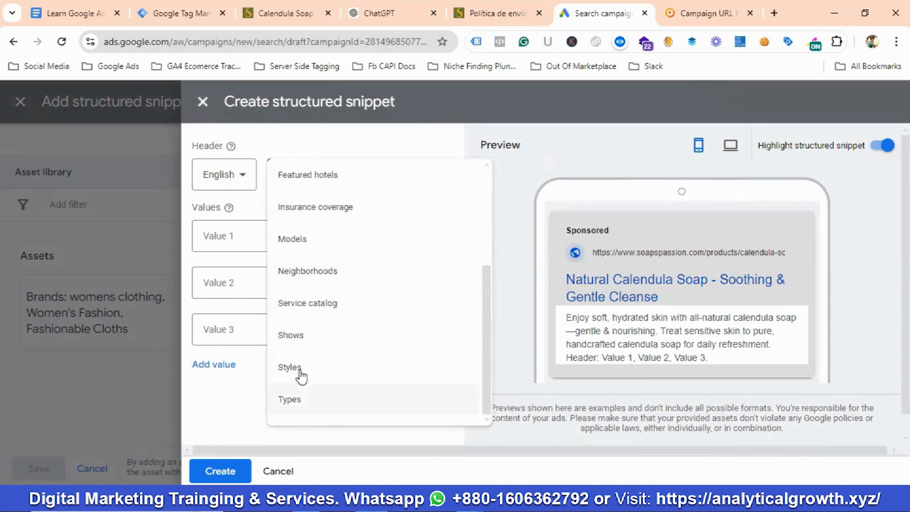
left_click(290, 399)
Set the snippet's value 1 to "Calendula Soaps" and value 2 to "Ginger Soaps", checking the soap varieties on the store's product page
left_click(259, 247)
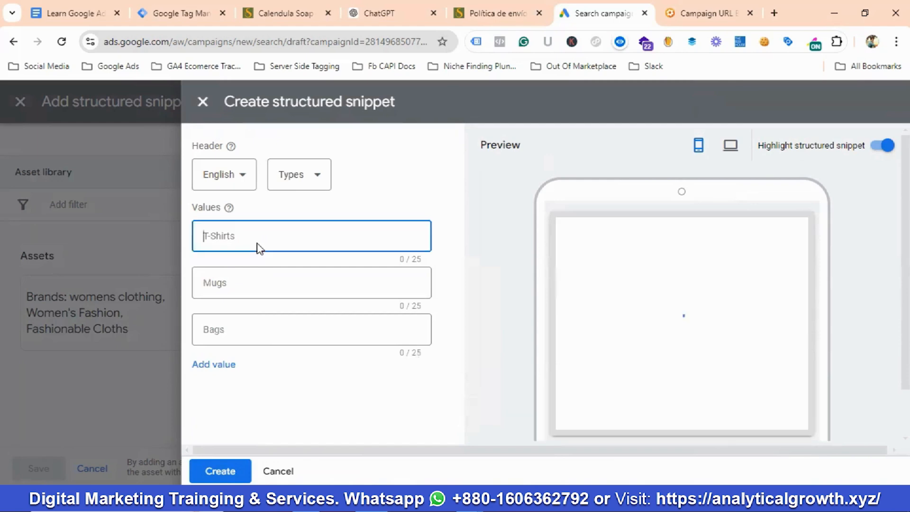
left_click(284, 7)
scroll(740, 325, "down", 10)
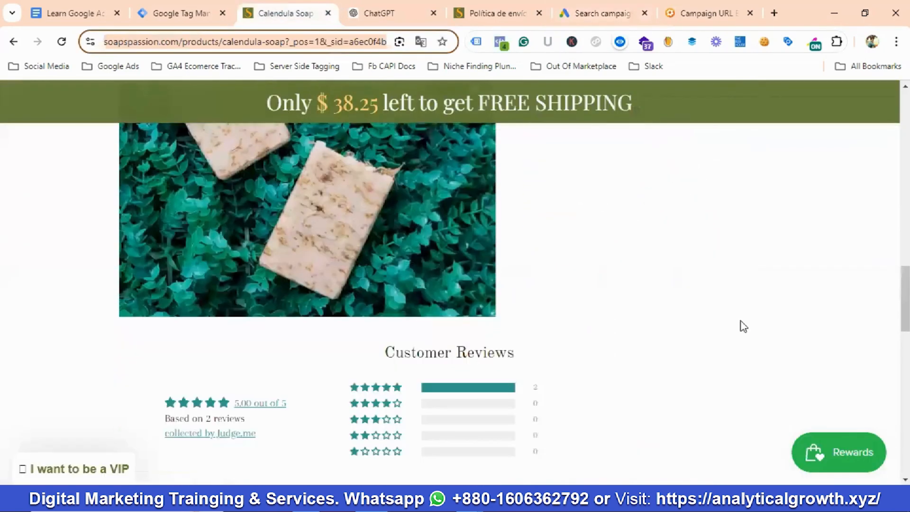
scroll(742, 325, "down", 4)
scroll(743, 322, "up", 7)
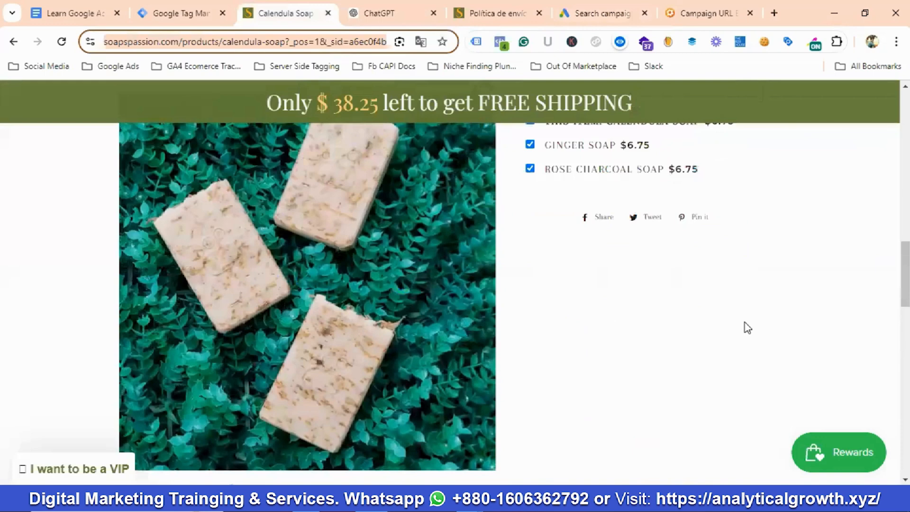
scroll(747, 327, "up", 3)
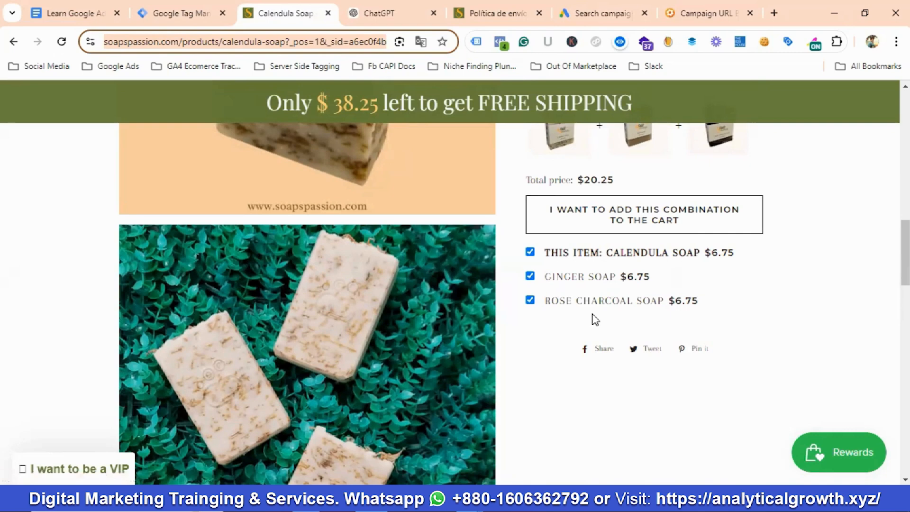
left_click(610, 20)
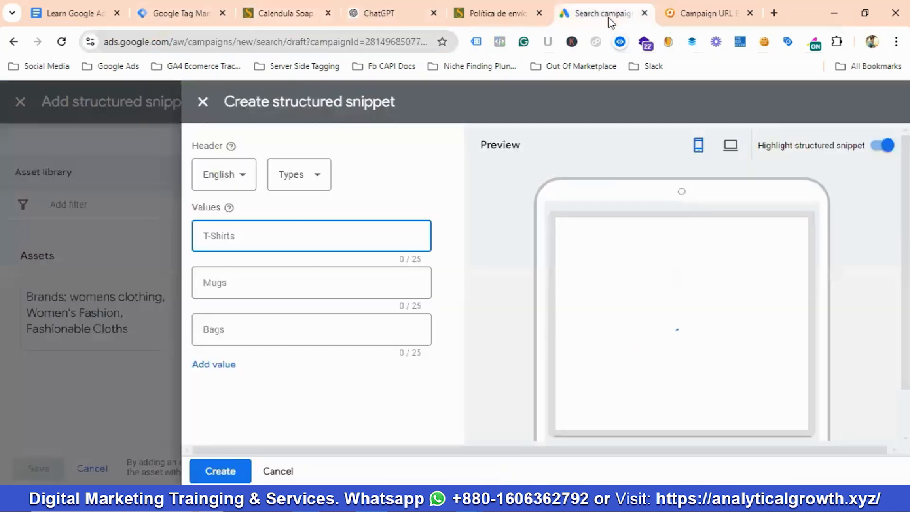
type("Calendul")
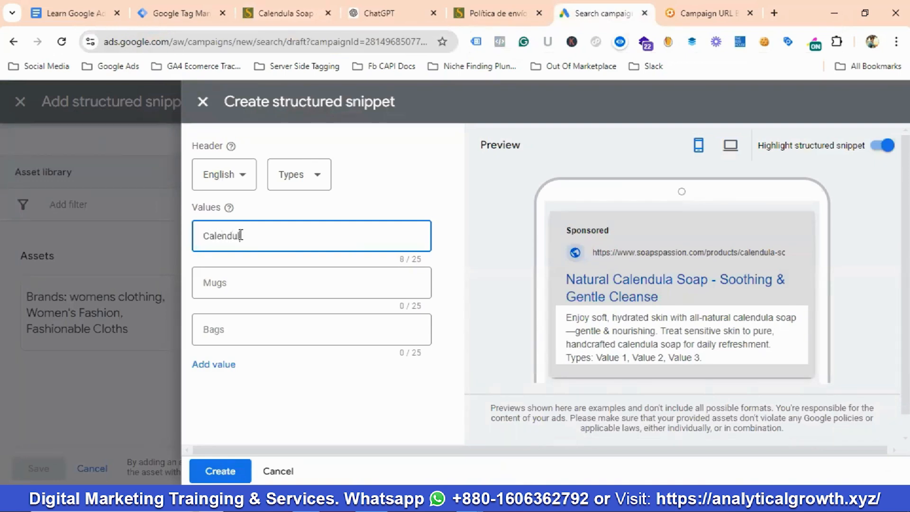
type("a Soaps")
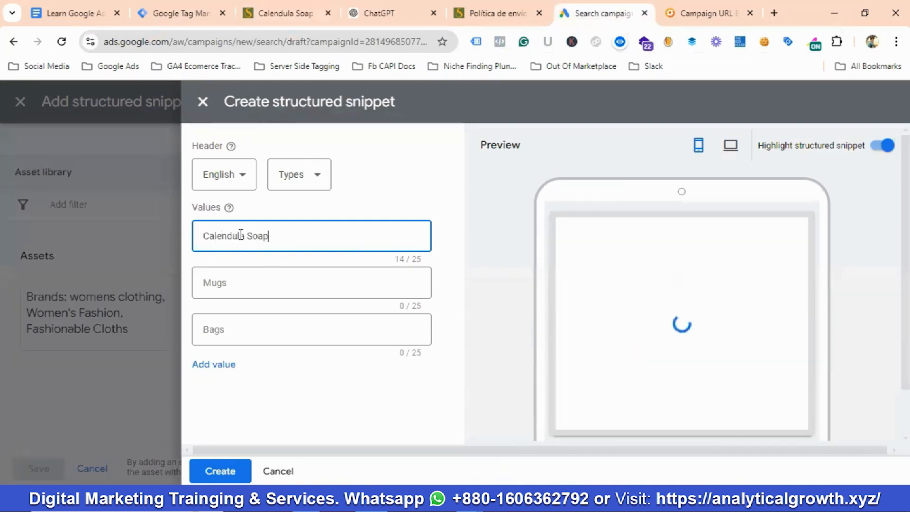
left_click(237, 280)
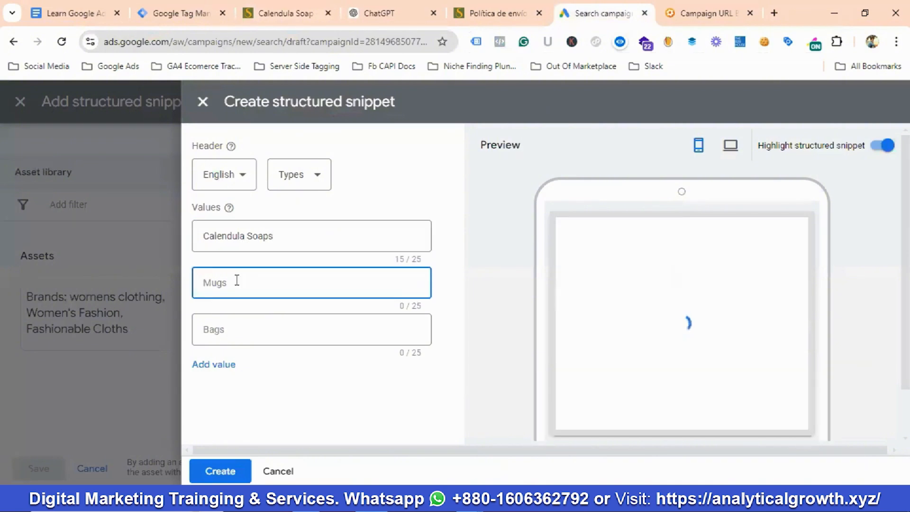
type("Ginger Soaps")
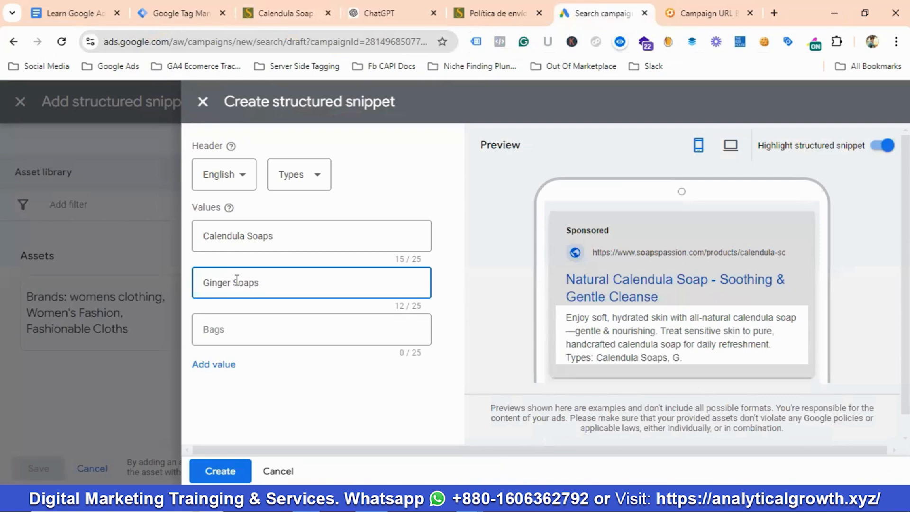
Set the snippet's value 3 to "Face Soaps", checking the recommended soaps on the Calendula Soap product page
left_click(245, 340)
left_click(509, 19)
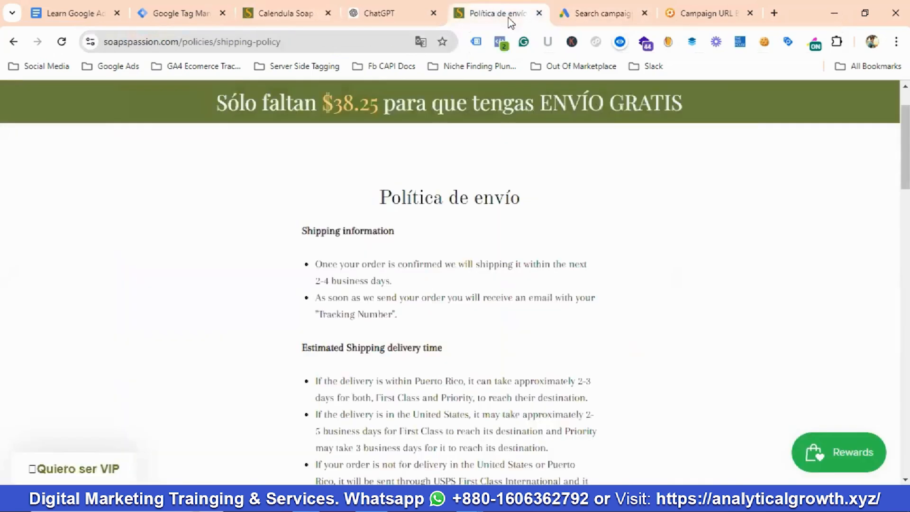
left_click(279, 13)
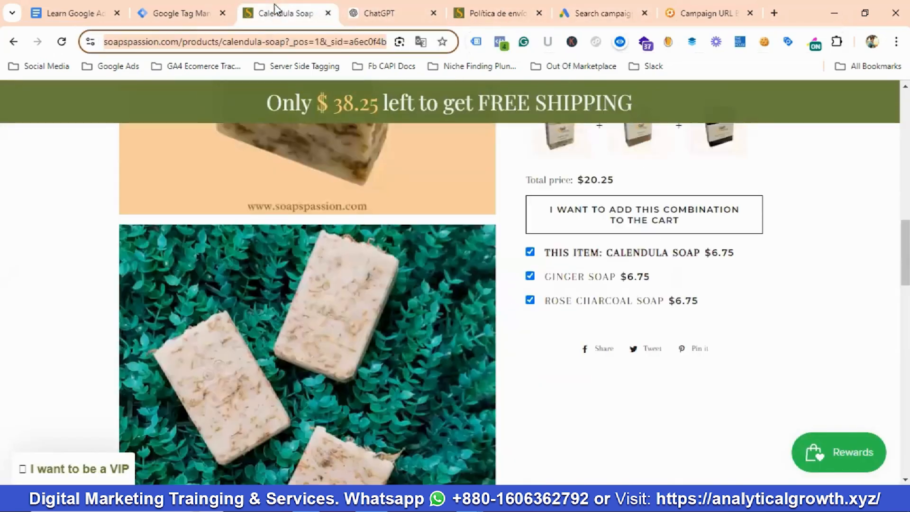
scroll(517, 311, "down", 15)
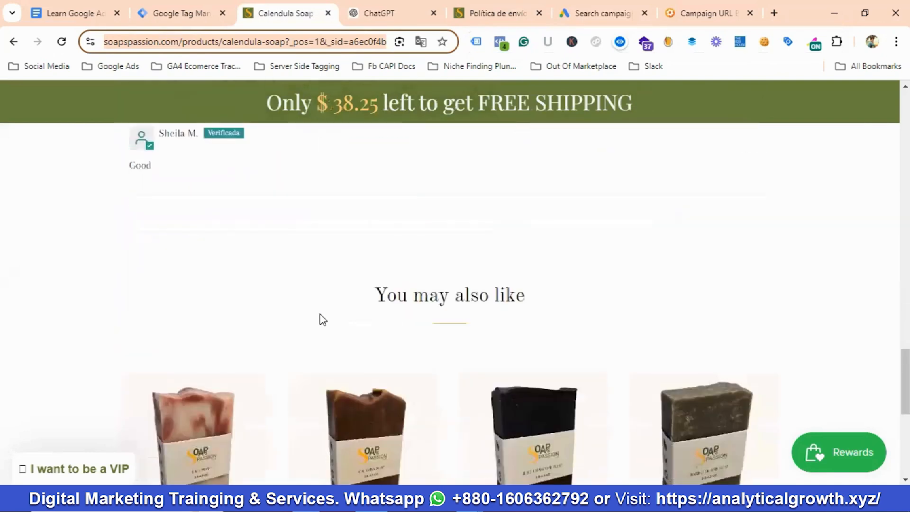
scroll(284, 312, "down", 2)
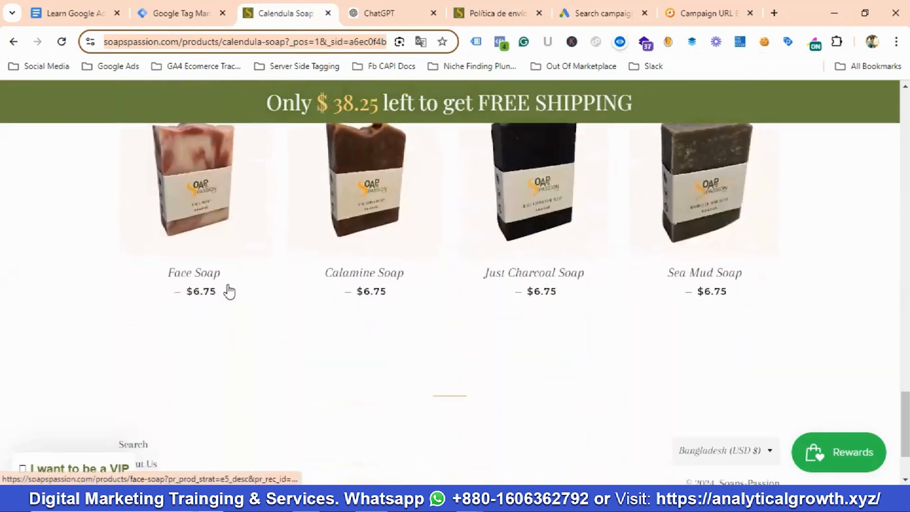
left_click(601, 12)
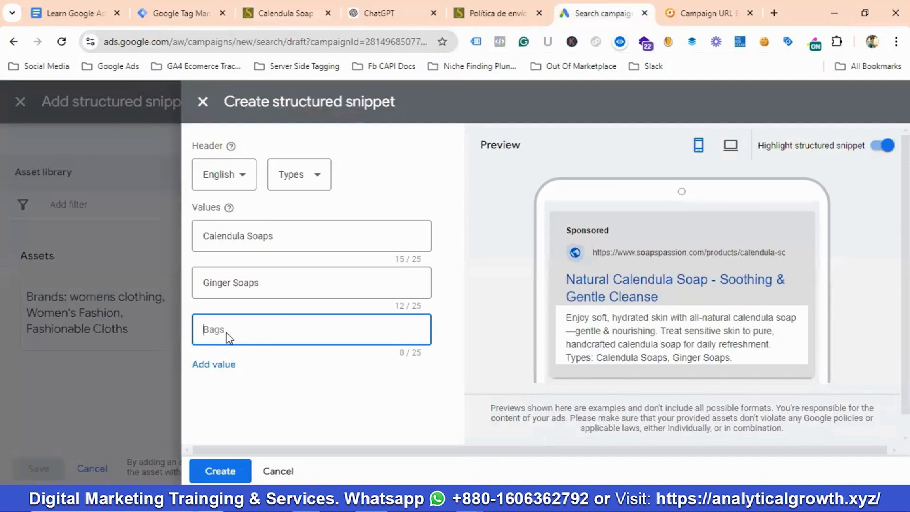
type("Face Soaps")
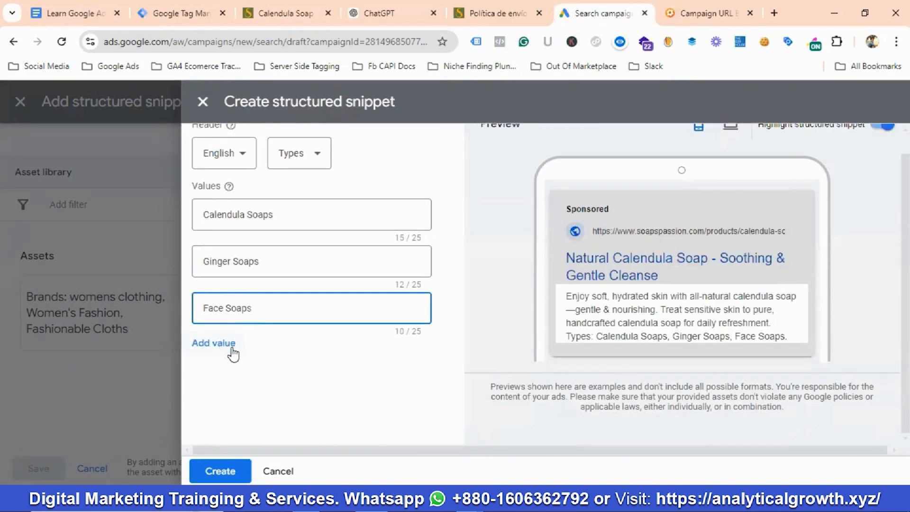
Create the structured snippet and save it to the campaign, then finish editing the ad
left_click(223, 470)
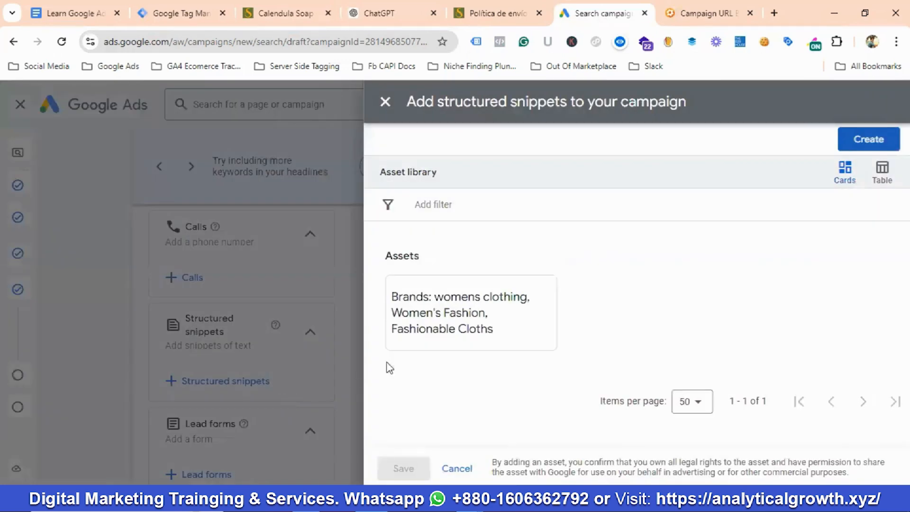
left_click(402, 467)
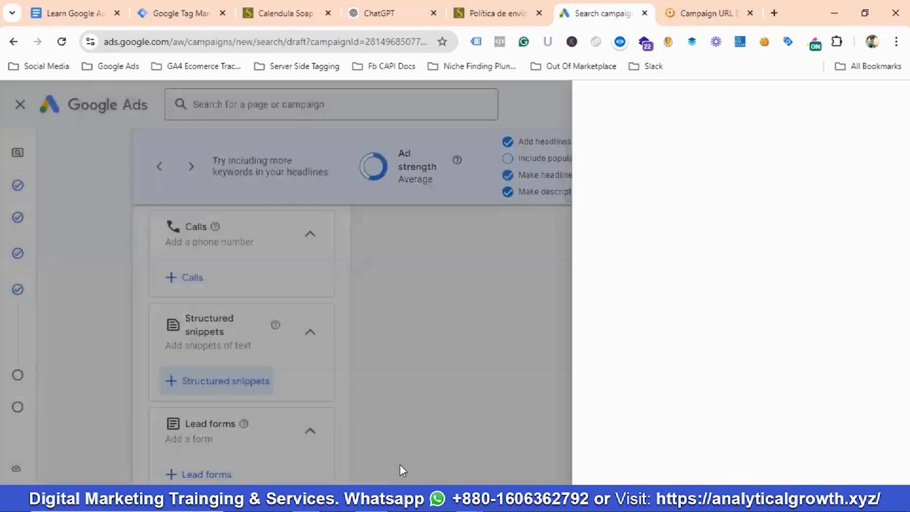
scroll(314, 340, "down", 5)
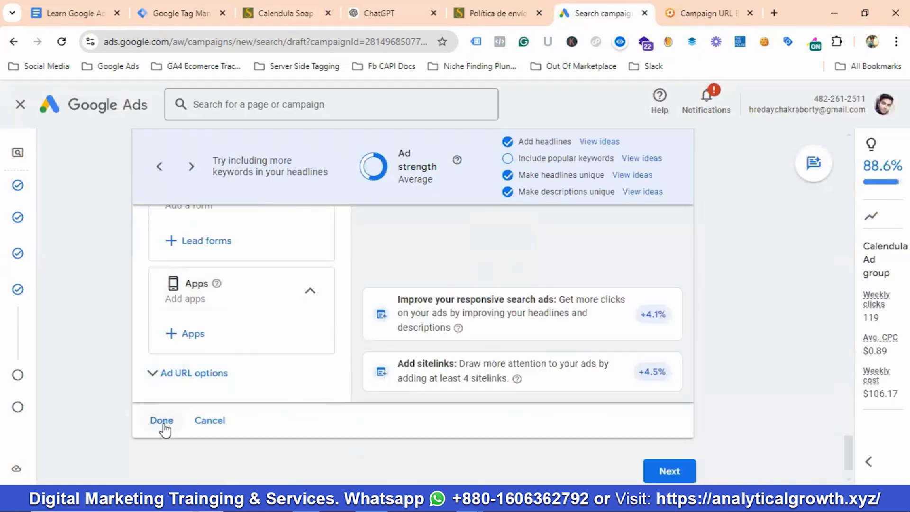
left_click(162, 420)
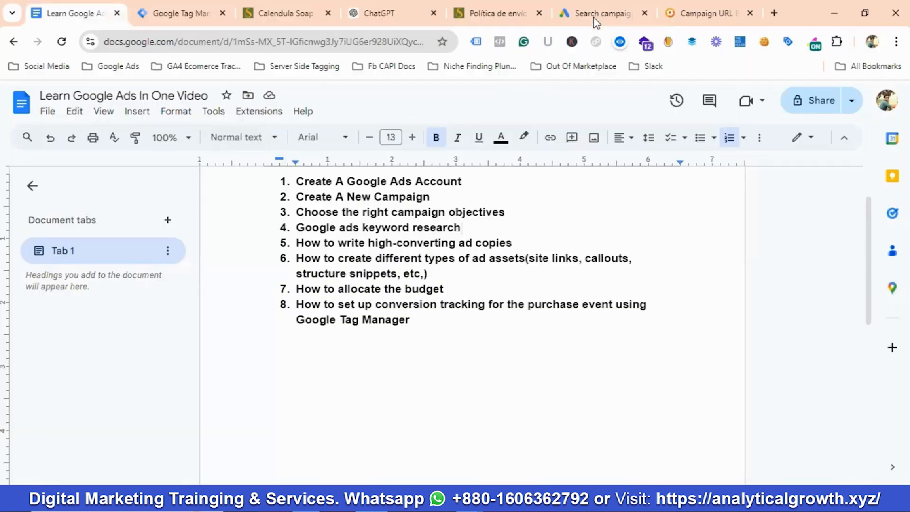
Back in the Google Ads campaign draft, continue to the budget settings and choose a custom average daily budget
left_click(593, 17)
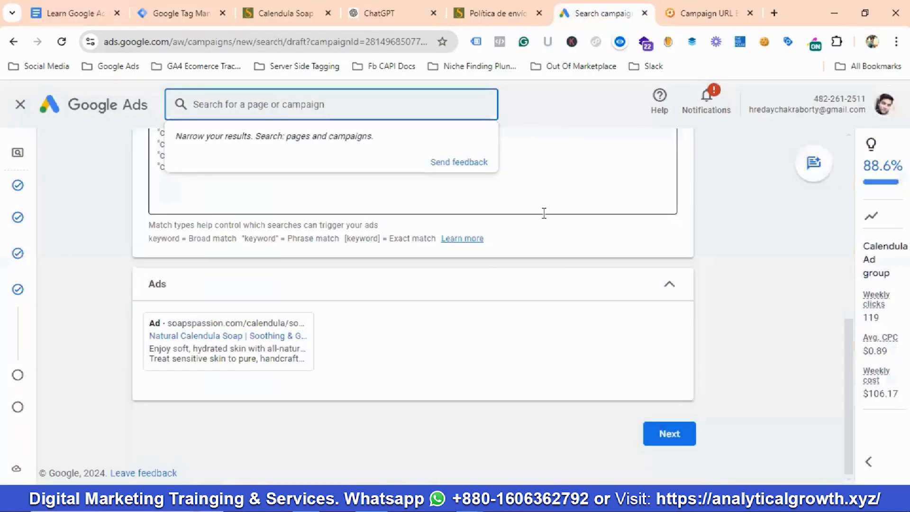
mouse_move(278, 337)
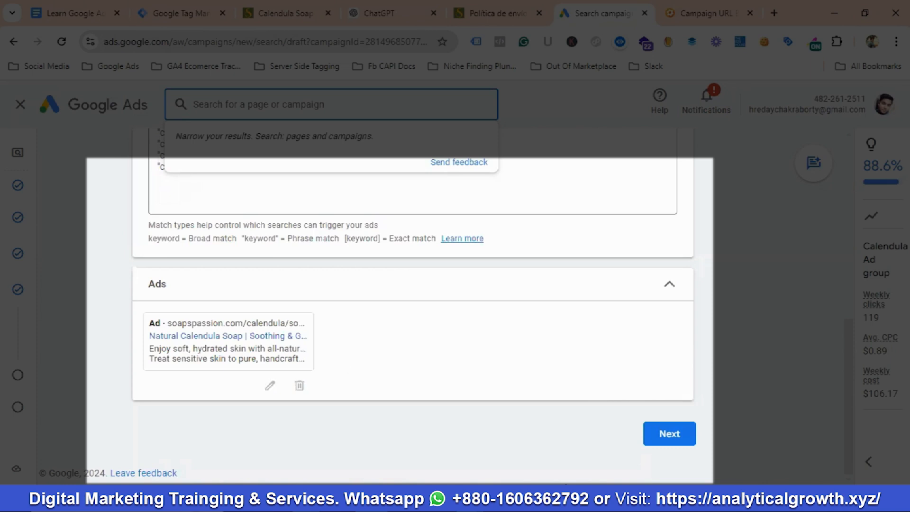
left_click(688, 447)
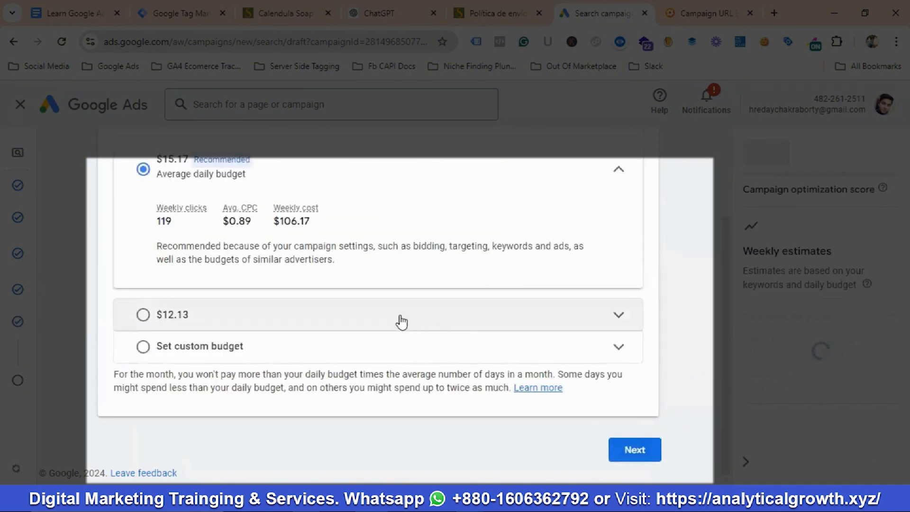
left_click(143, 368)
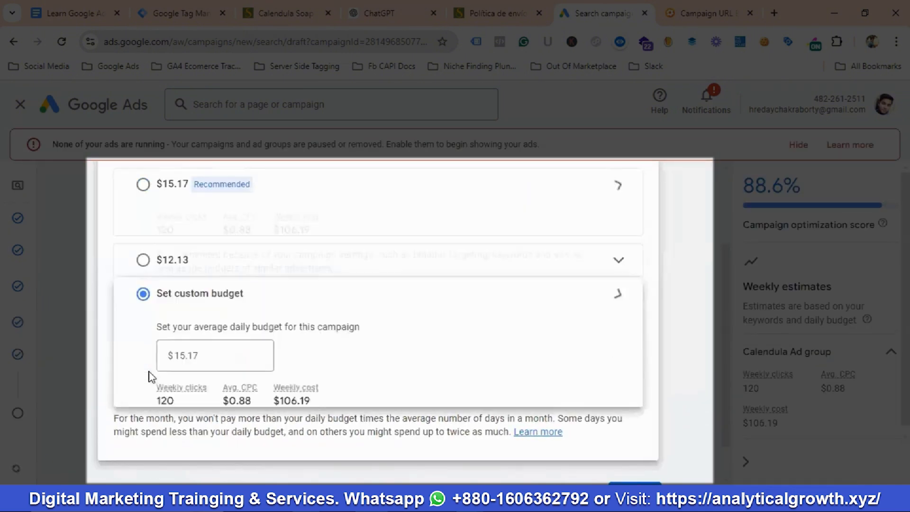
left_click(237, 320)
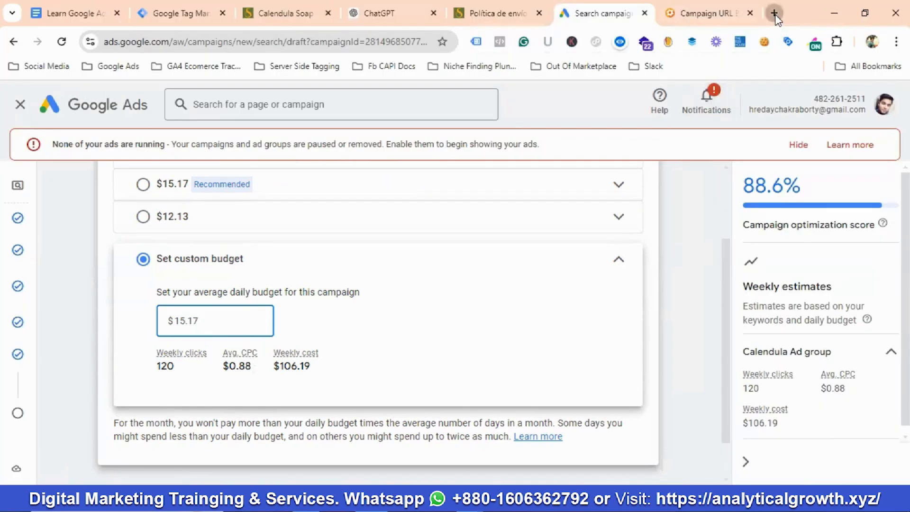
Open an online calculator in a new browser tab and multiply 0.88 by 20 to work out the daily budget
left_click(774, 14)
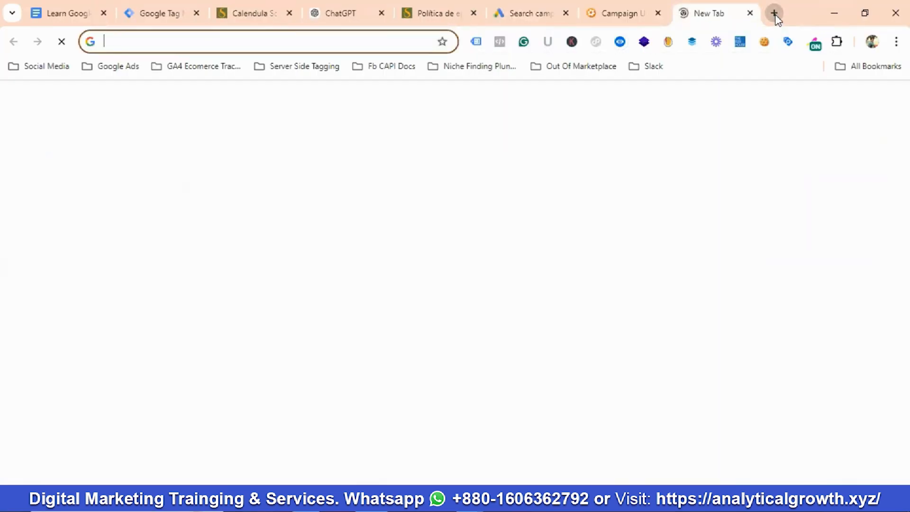
type("calculator")
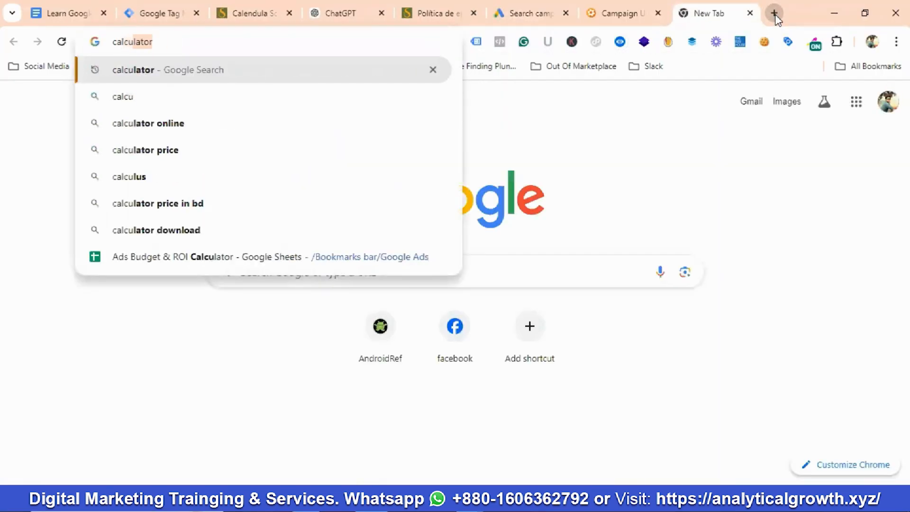
key("Return")
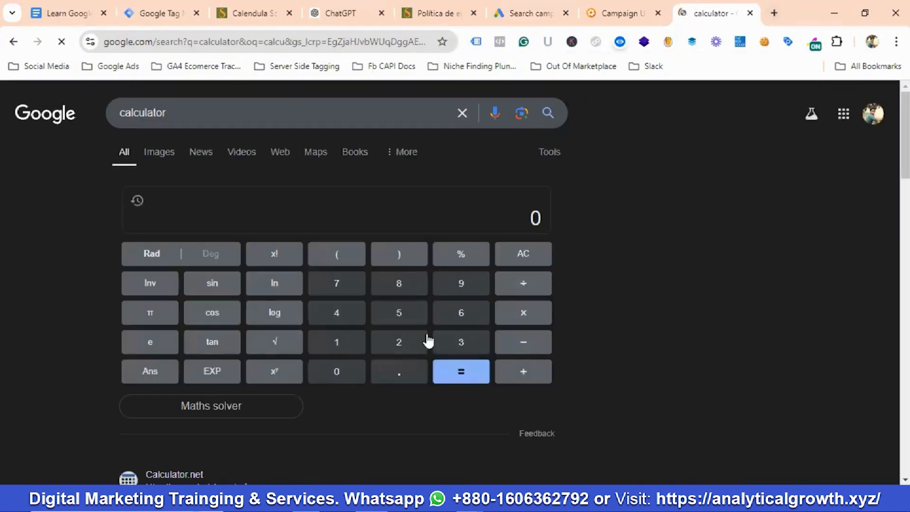
left_click(349, 375)
left_click(406, 294)
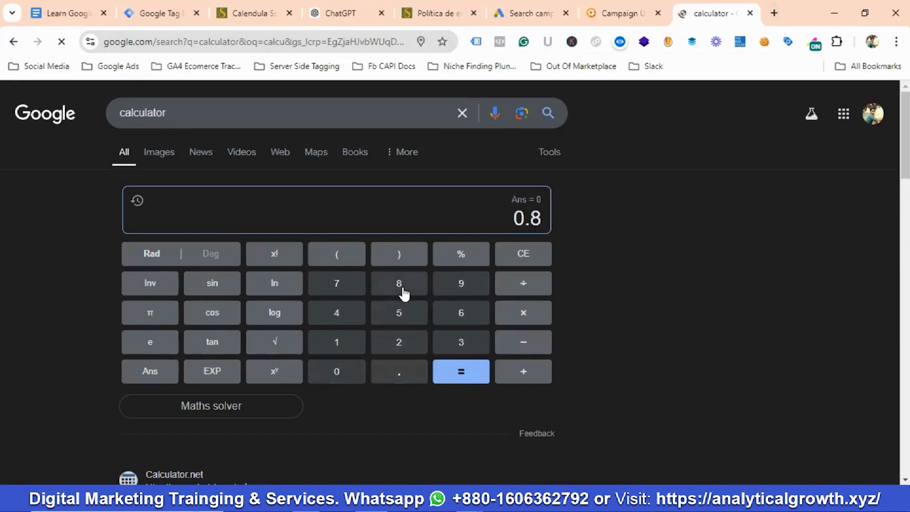
left_click(403, 291)
left_click(533, 311)
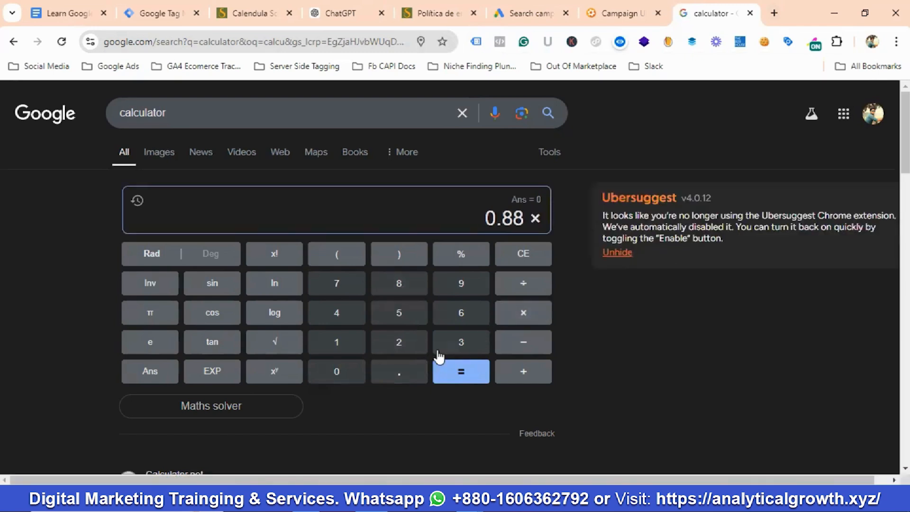
left_click(400, 346)
left_click(338, 374)
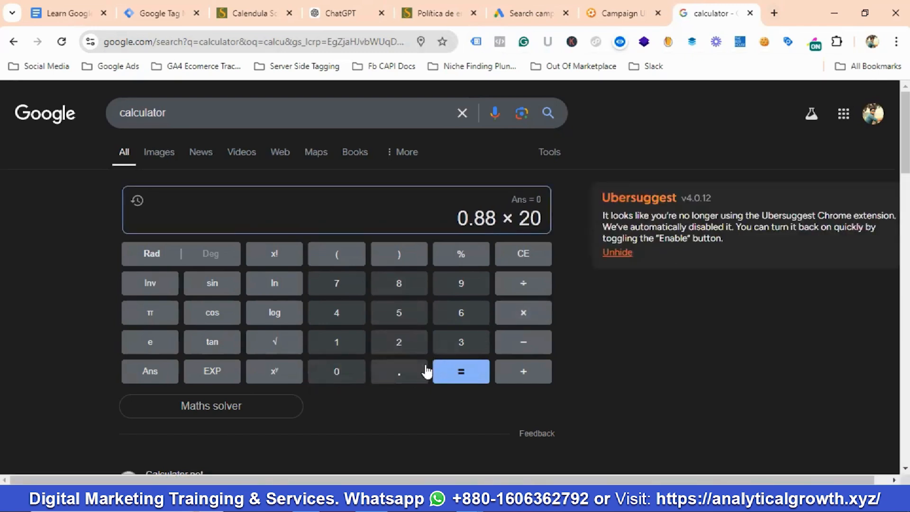
left_click(459, 371)
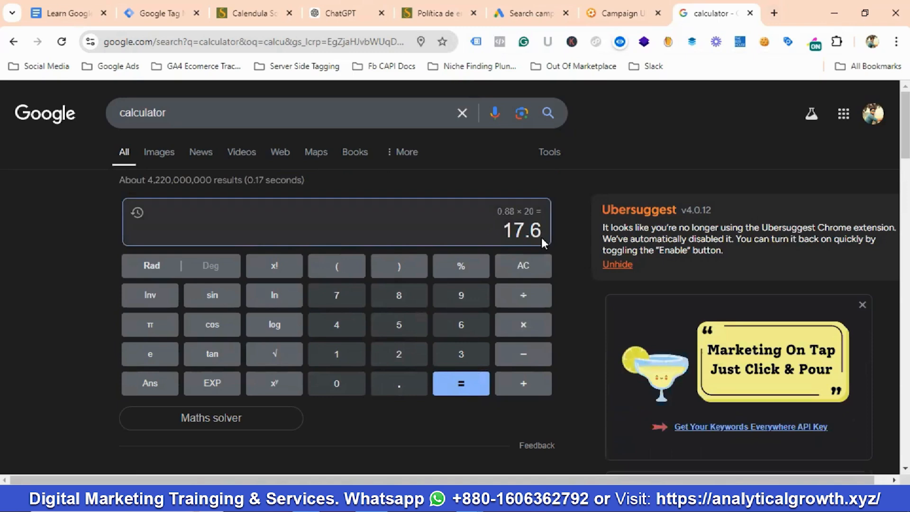
Back in the Google Ads draft, set the custom average daily budget to $17.60 and continue to the campaign review
left_click(528, 14)
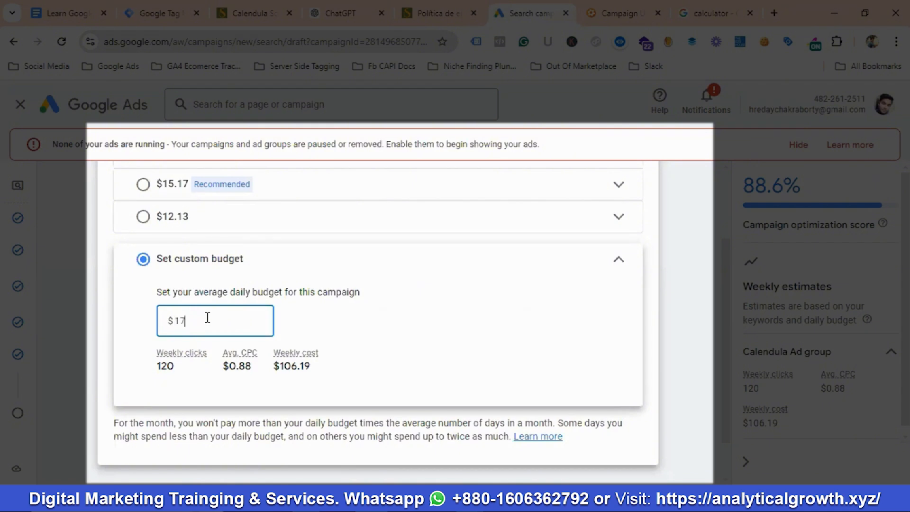
type(".60")
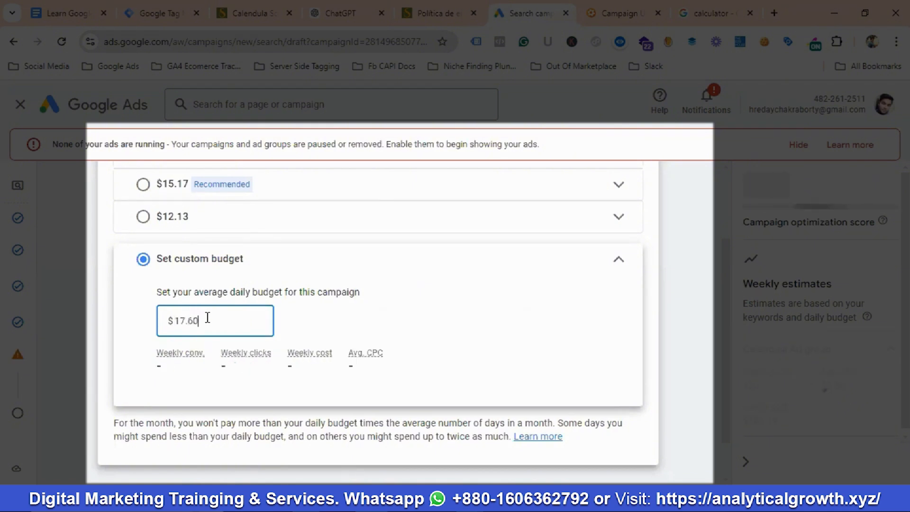
left_click(409, 330)
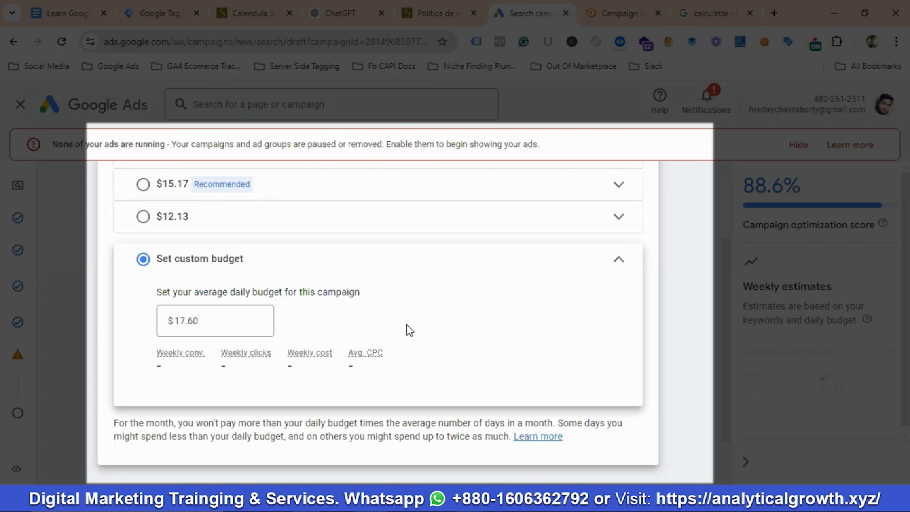
scroll(409, 329, "down", 1)
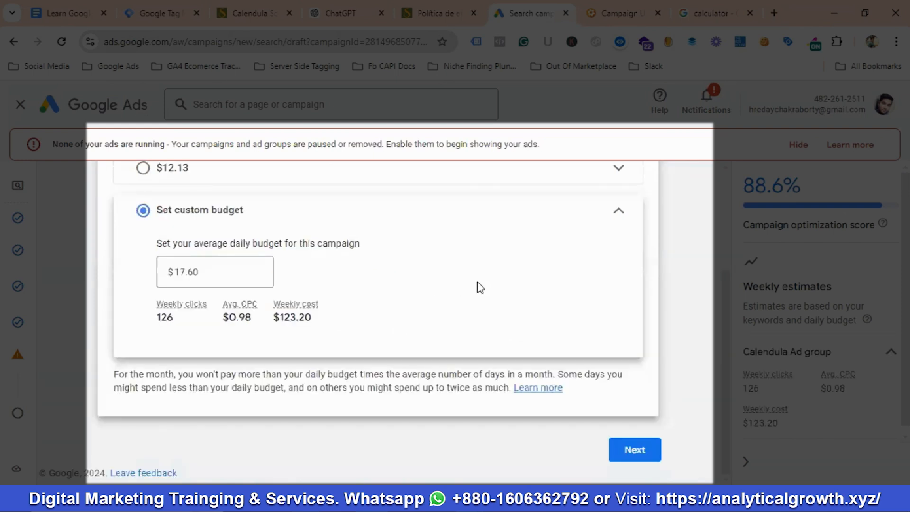
left_click(637, 451)
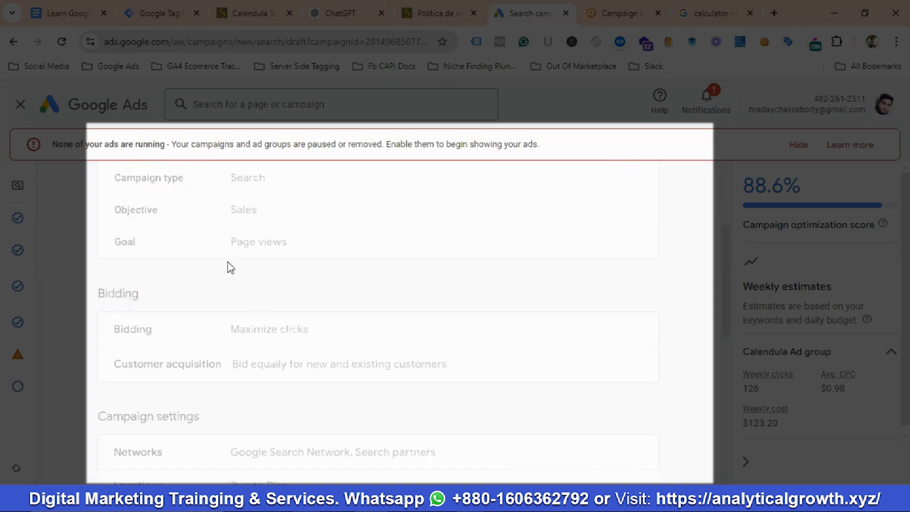
Hide the account notice and review the campaign's overview, bidding, campaign settings, keywords, ads and budget before publishing
left_click(798, 145)
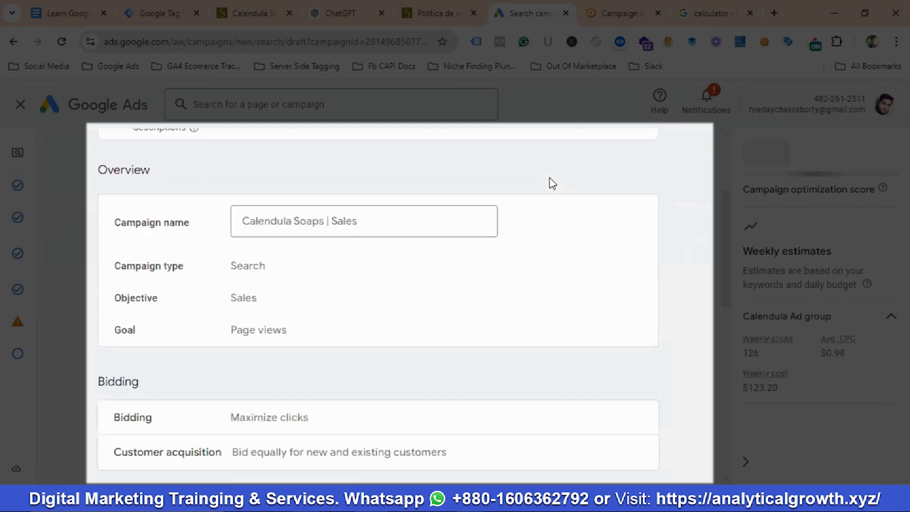
scroll(478, 229, "down", 8)
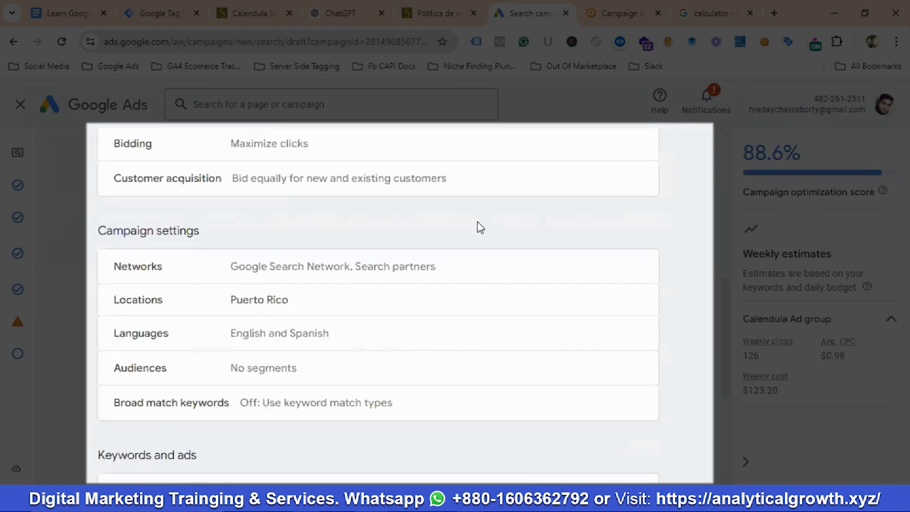
scroll(480, 229, "down", 2)
scroll(482, 230, "up", 10)
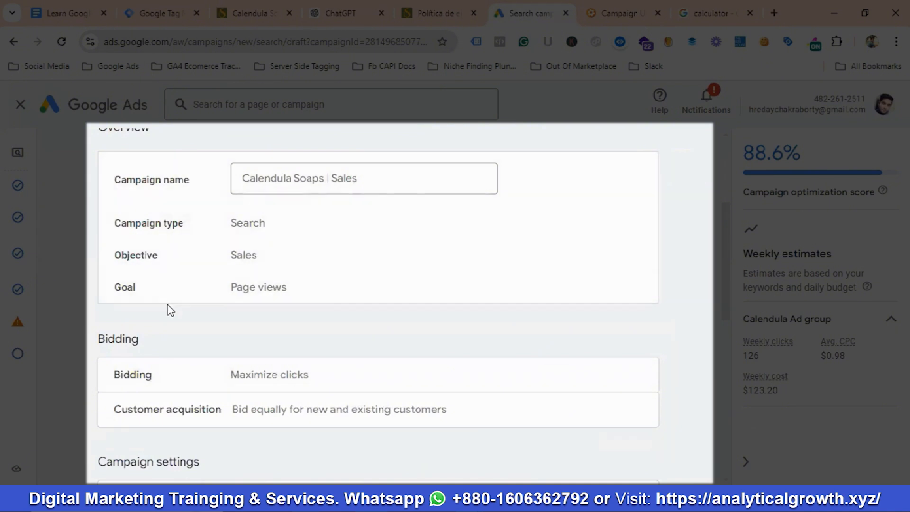
scroll(334, 295, "down", 1)
scroll(360, 315, "down", 1)
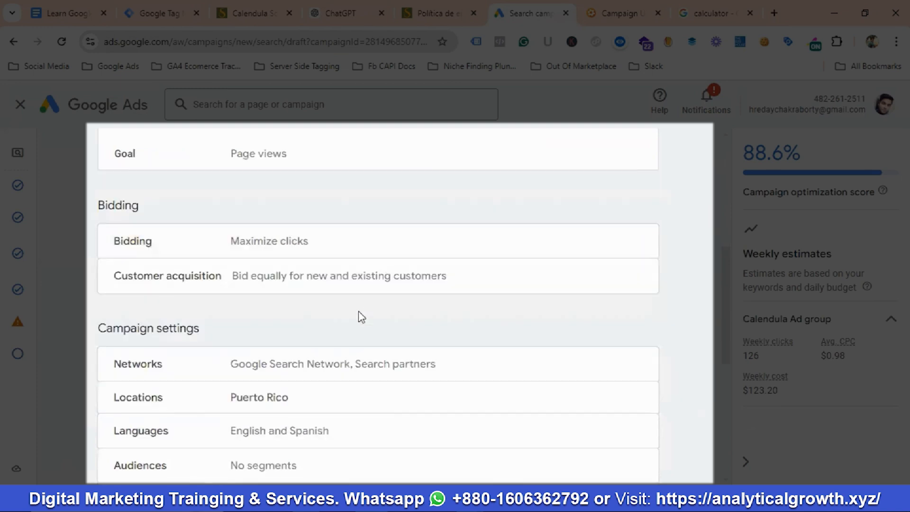
scroll(242, 304, "down", 1)
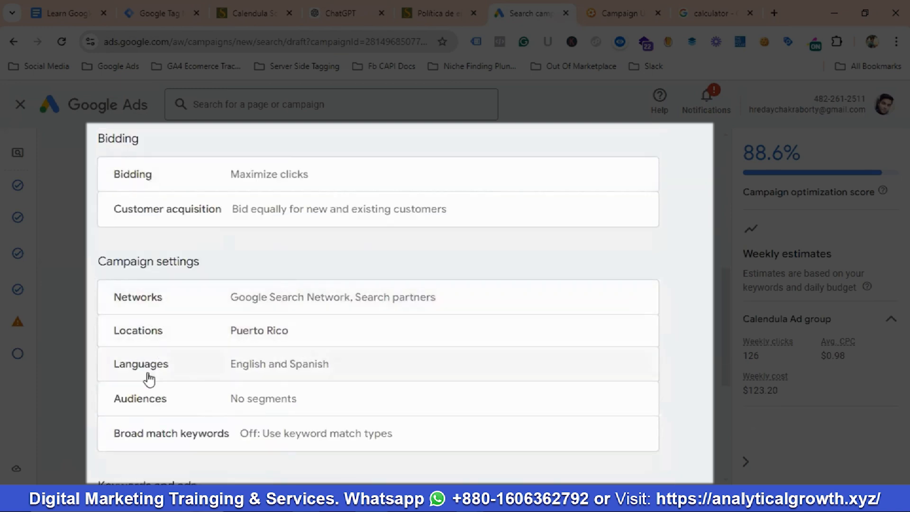
scroll(303, 372, "down", 1)
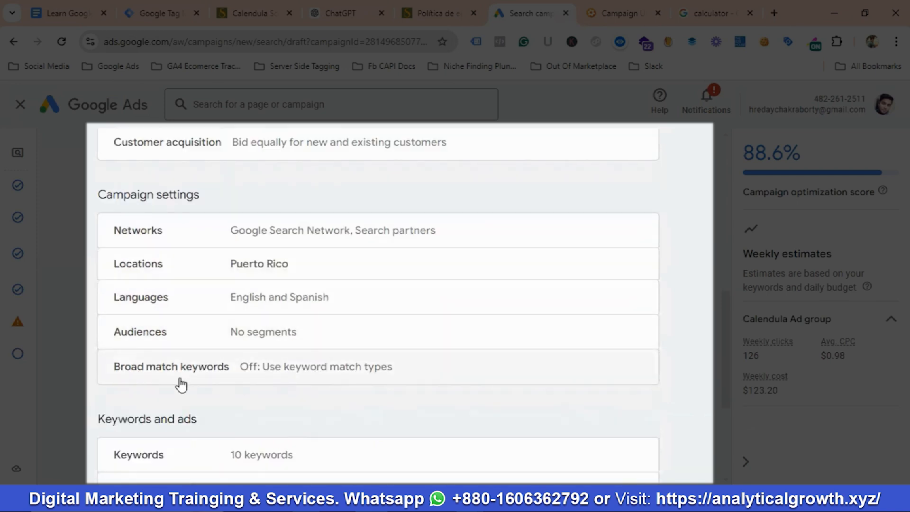
scroll(341, 356, "down", 2)
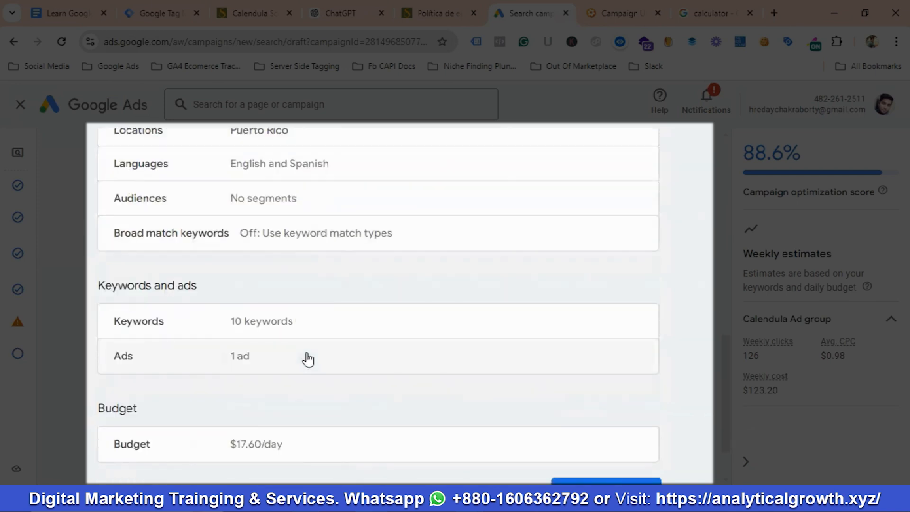
scroll(284, 372, "down", 1)
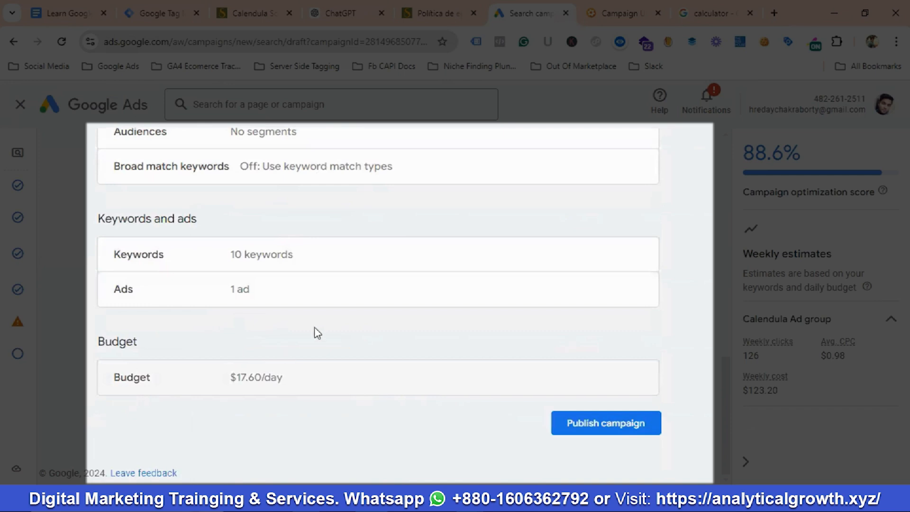
Publish the campaign and leave the Google Tag setup for the account overview, hiding the billing notice
scroll(374, 305, "up", 10)
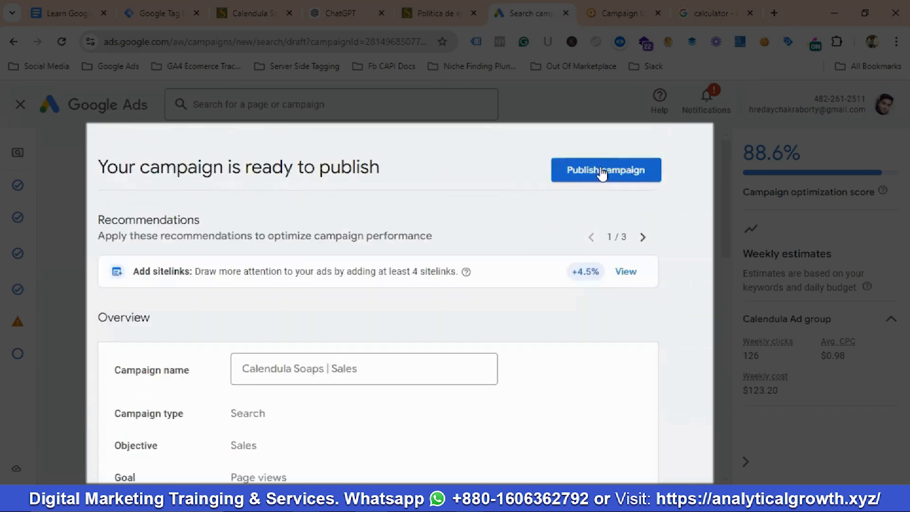
left_click(601, 173)
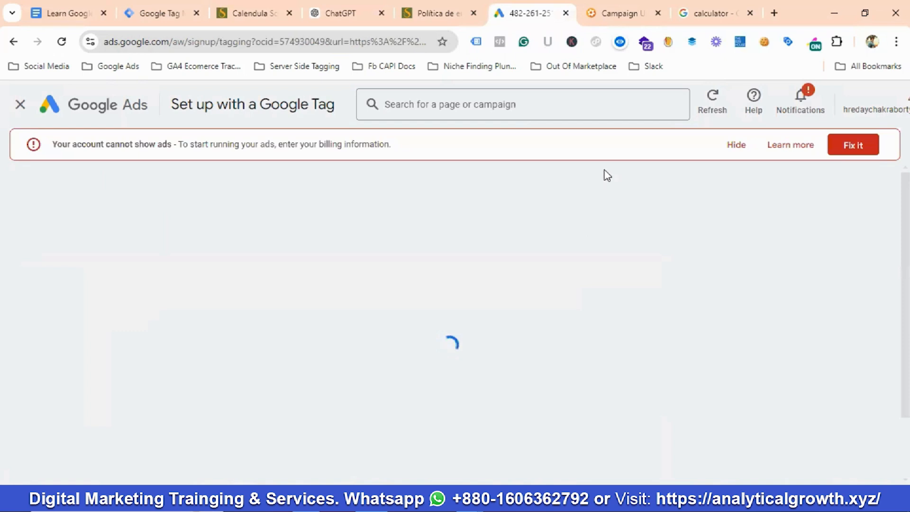
left_click(737, 146)
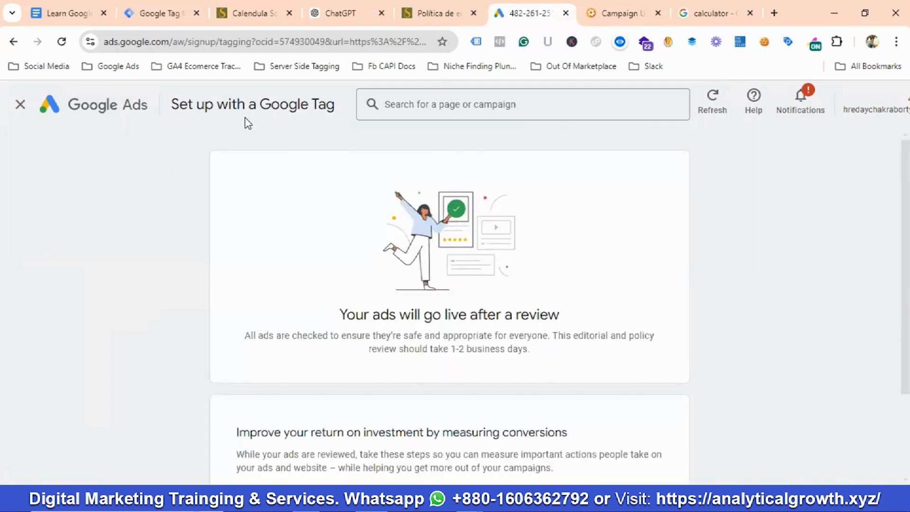
scroll(408, 266, "down", 3)
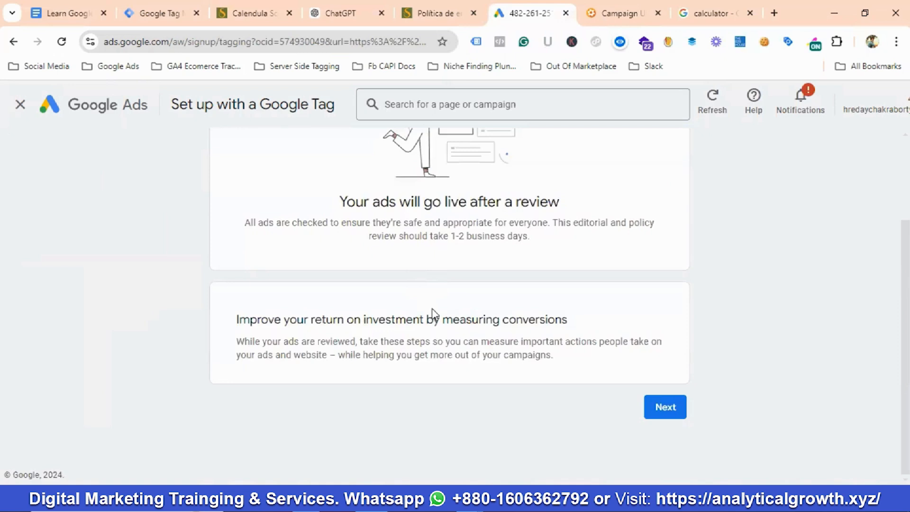
scroll(433, 312, "up", 3)
left_click(84, 113)
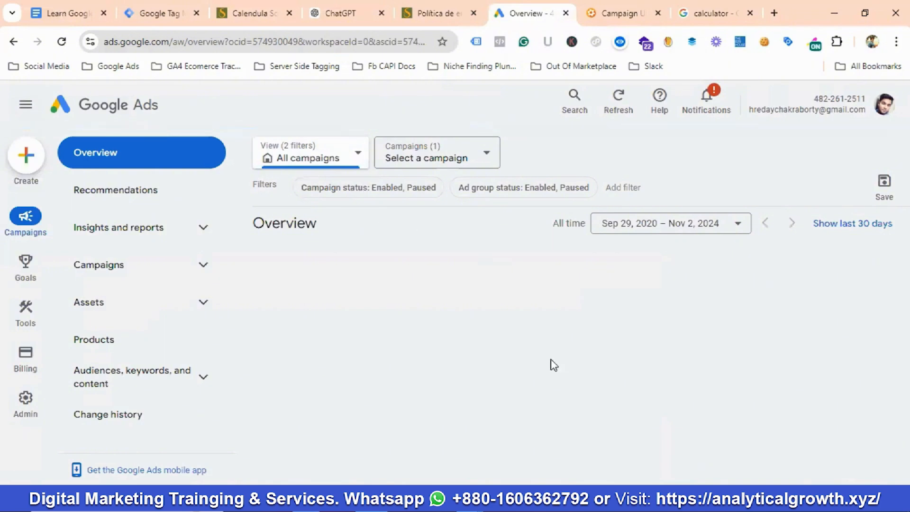
Check the lesson outline in Google Docs, return to Google Ads and open the summary of conversion goals
left_click(60, 15)
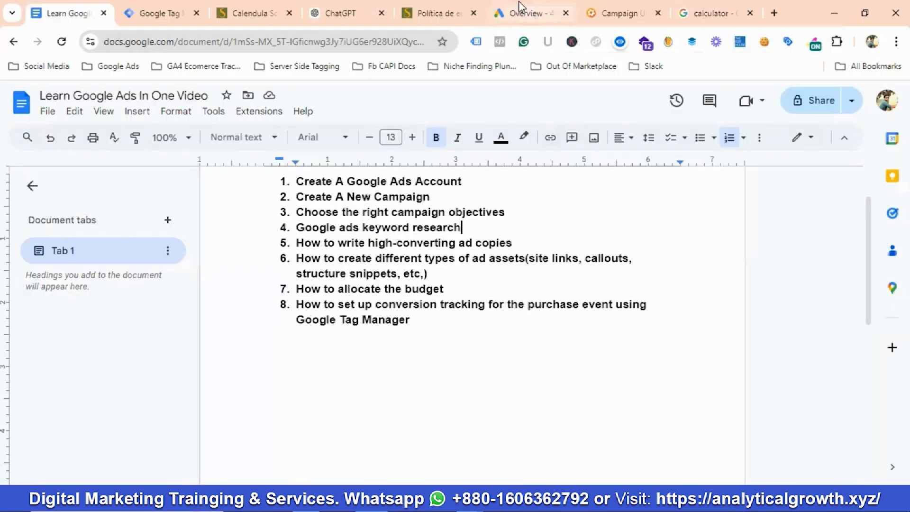
left_click(522, 11)
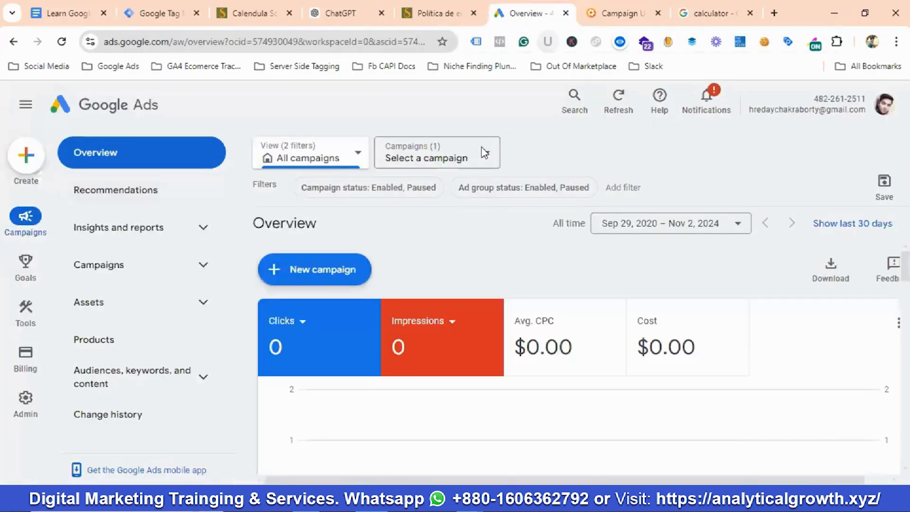
mouse_move(21, 317)
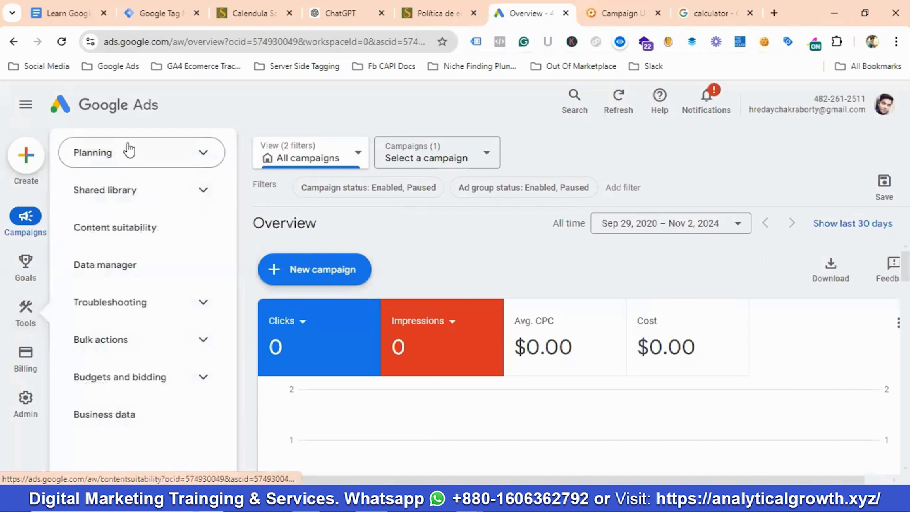
mouse_move(29, 274)
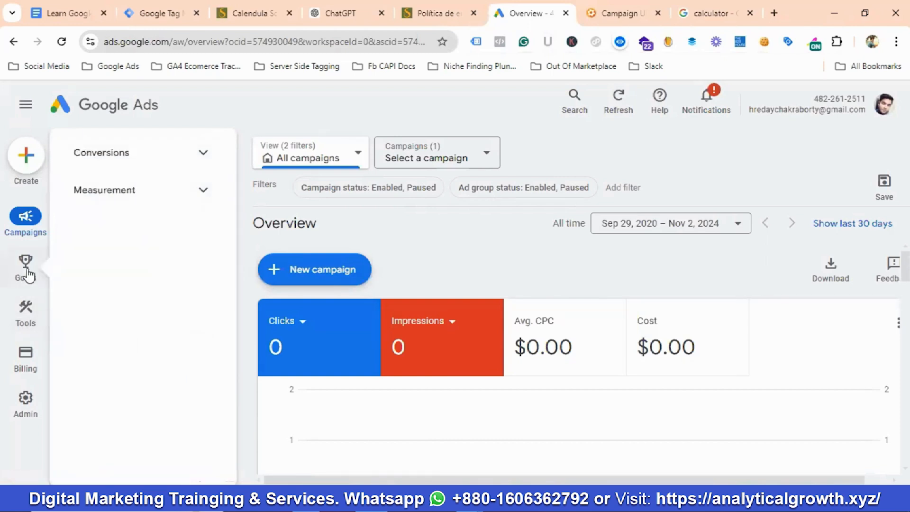
left_click(127, 154)
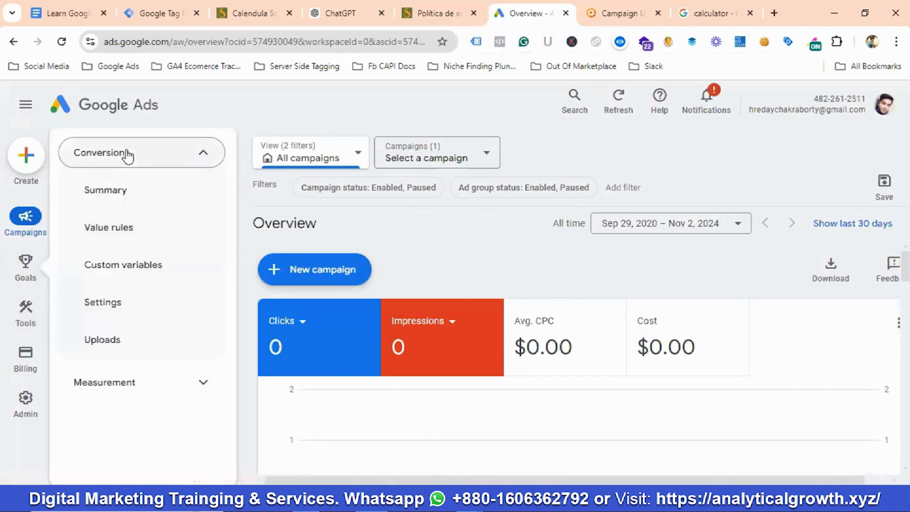
left_click(122, 192)
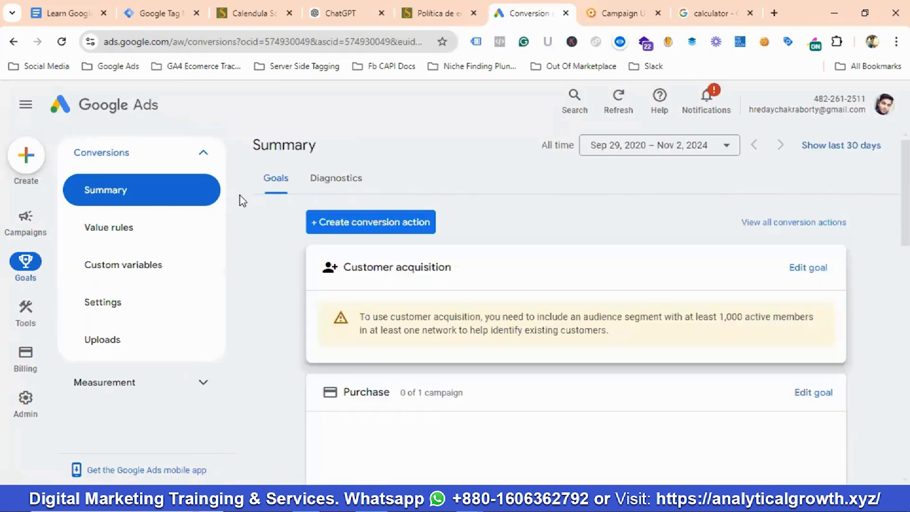
Start a new website conversion action and scan the calendula soap product page URL taken from the store site
left_click(377, 227)
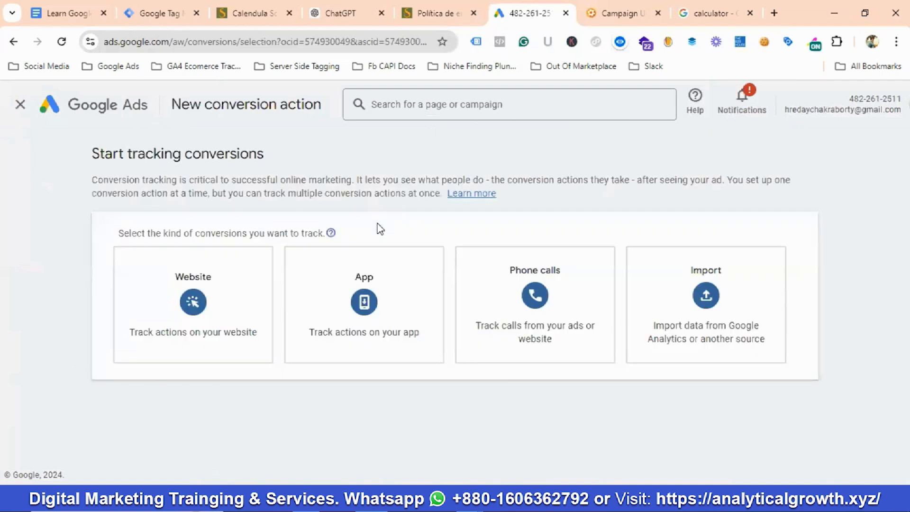
left_click(182, 301)
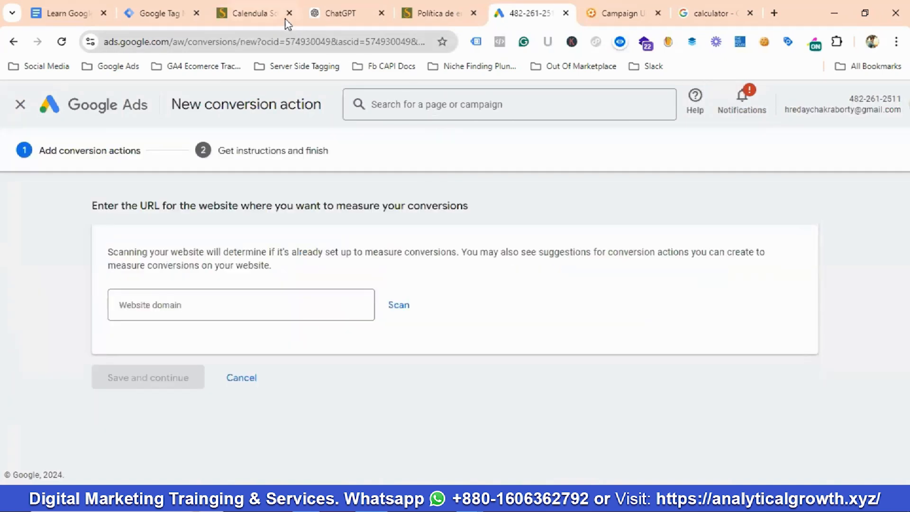
left_click(249, 13)
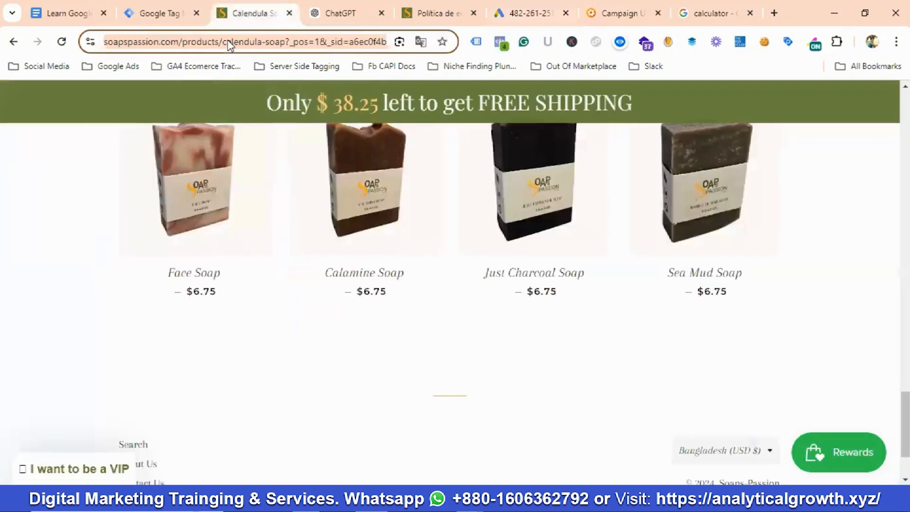
left_click(537, 15)
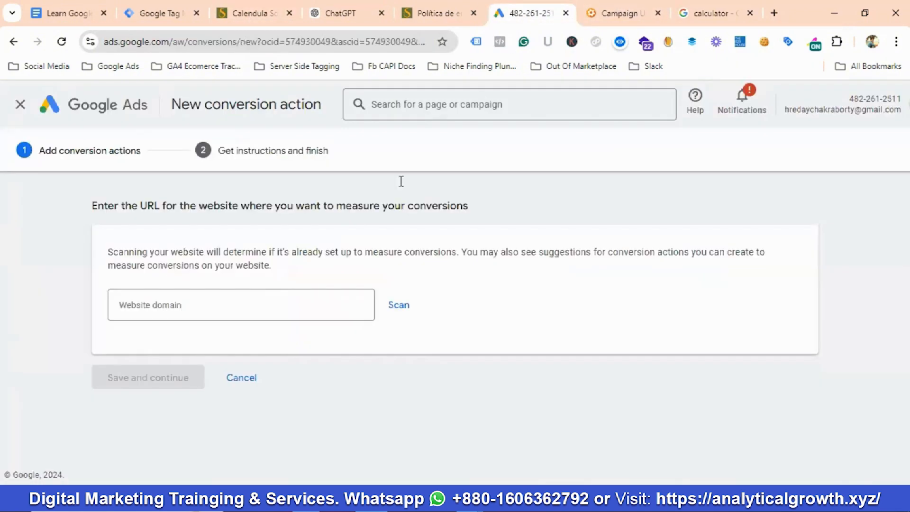
left_click(201, 306)
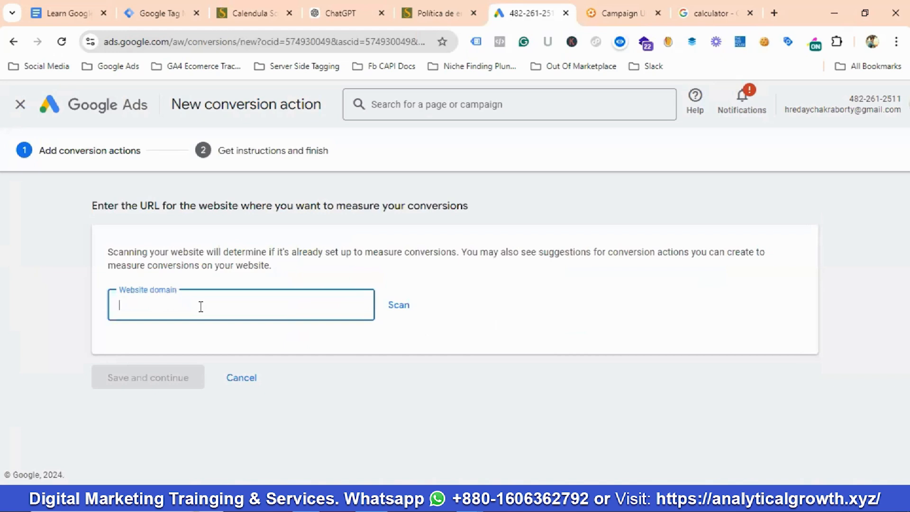
key("ctrl+v")
left_click(398, 305)
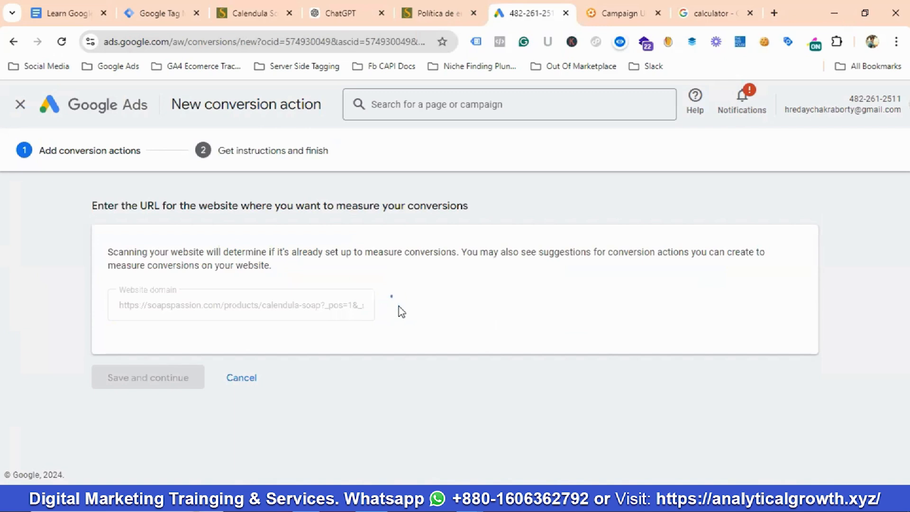
Add a conversion action manually with the Purchase goal category and expand its optimization options
scroll(290, 339, "down", 5)
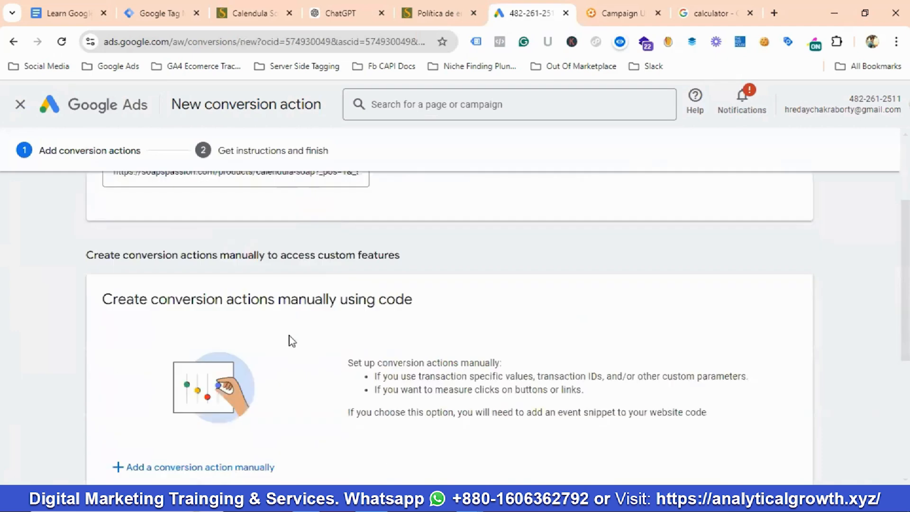
scroll(296, 334, "down", 1)
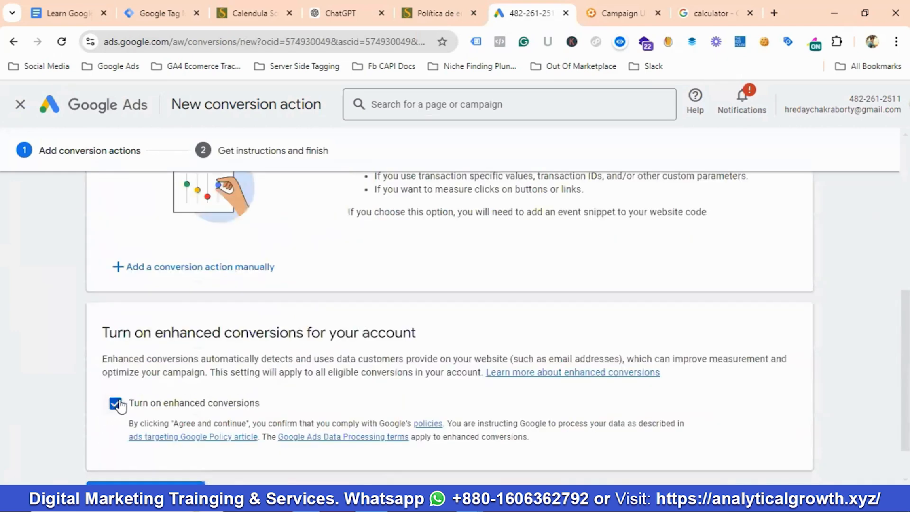
scroll(165, 325, "down", 1)
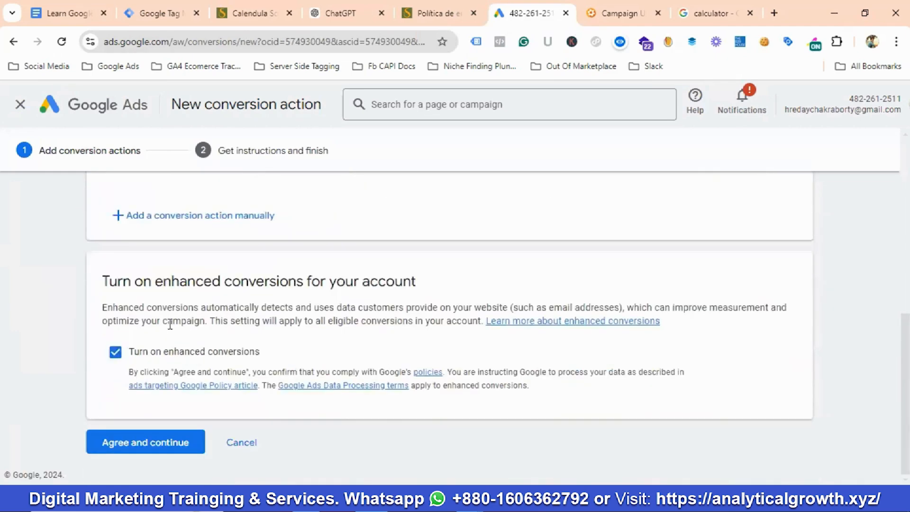
scroll(177, 311, "up", 2)
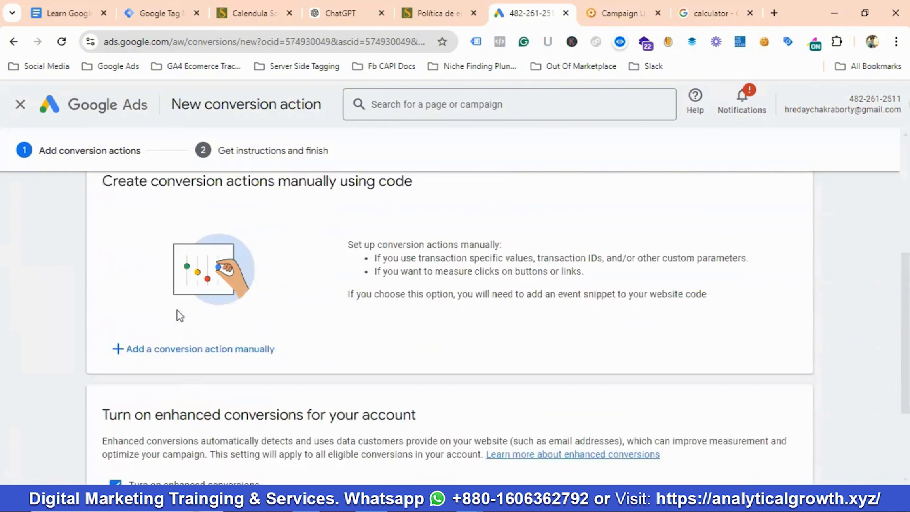
left_click(219, 353)
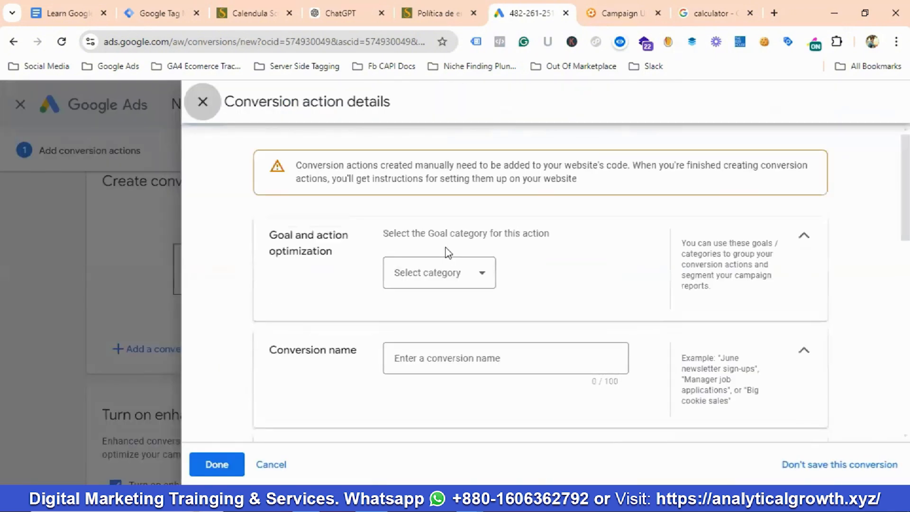
left_click(450, 283)
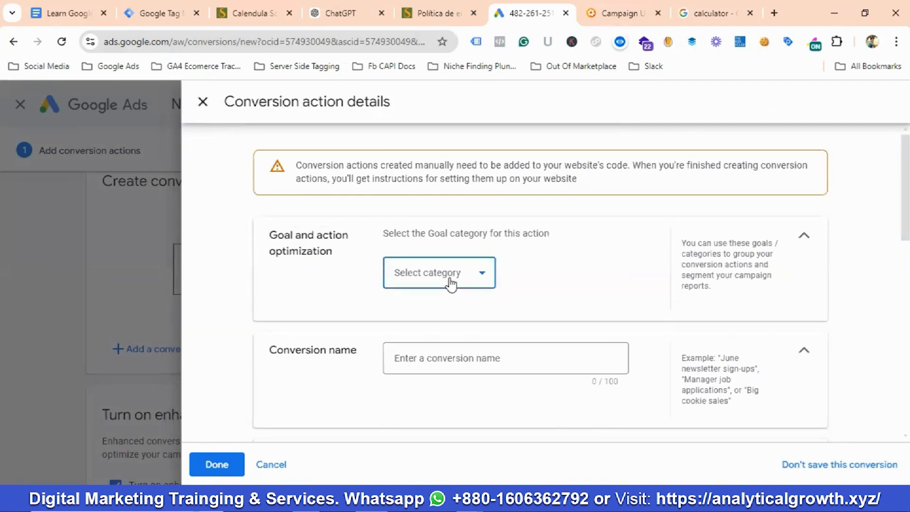
left_click(421, 267)
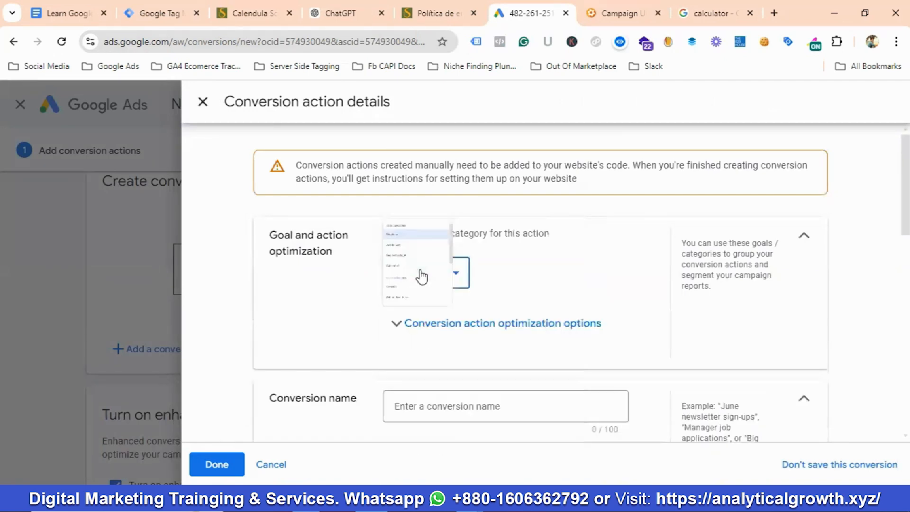
left_click(466, 258)
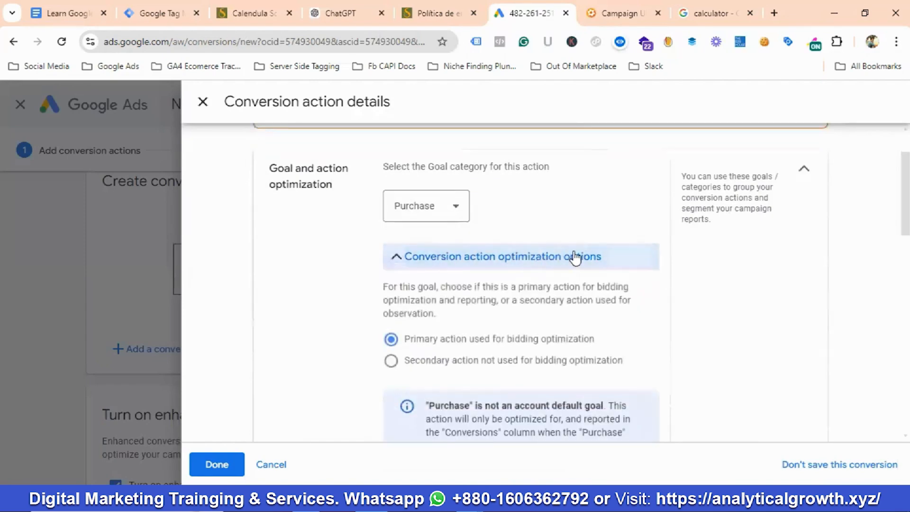
Name the conversion "Google Ads Conversion - Purchase" and review its value settings and default value
scroll(598, 268, "down", 3)
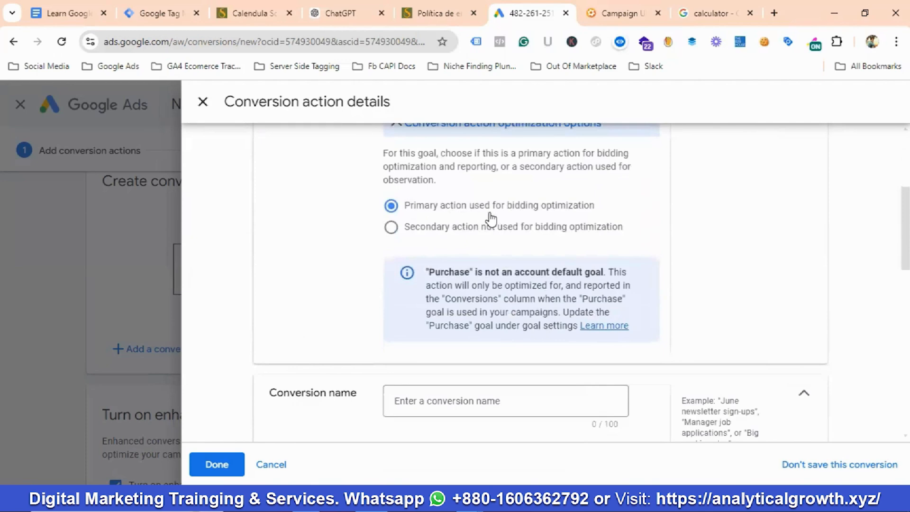
scroll(489, 244, "down", 3)
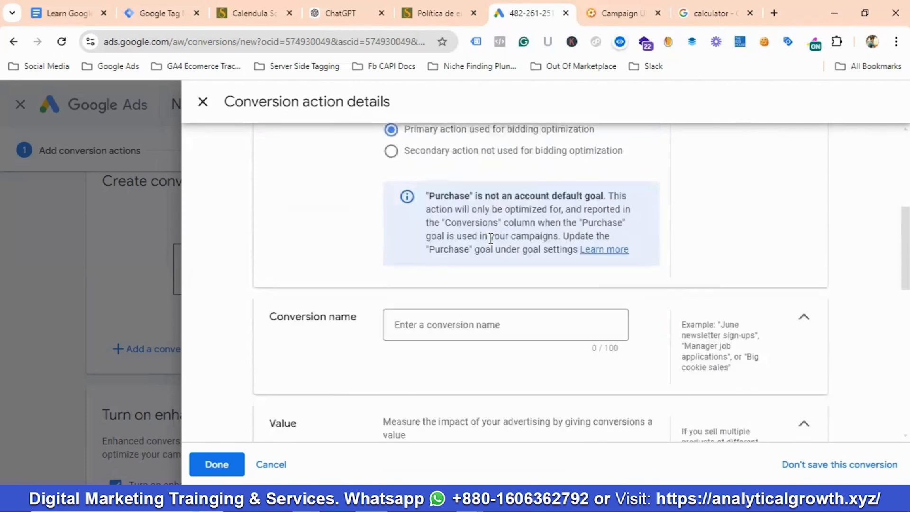
left_click(411, 267)
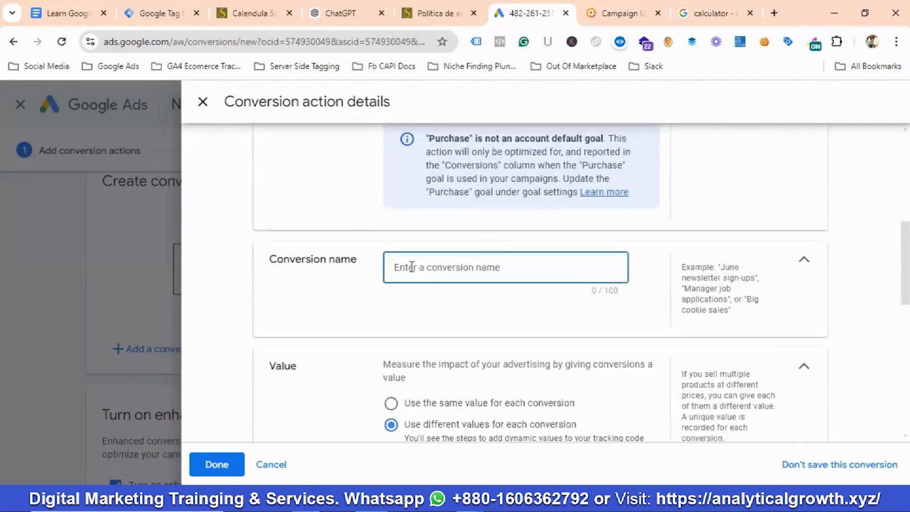
type("Google Ads Conversion - Purchas")
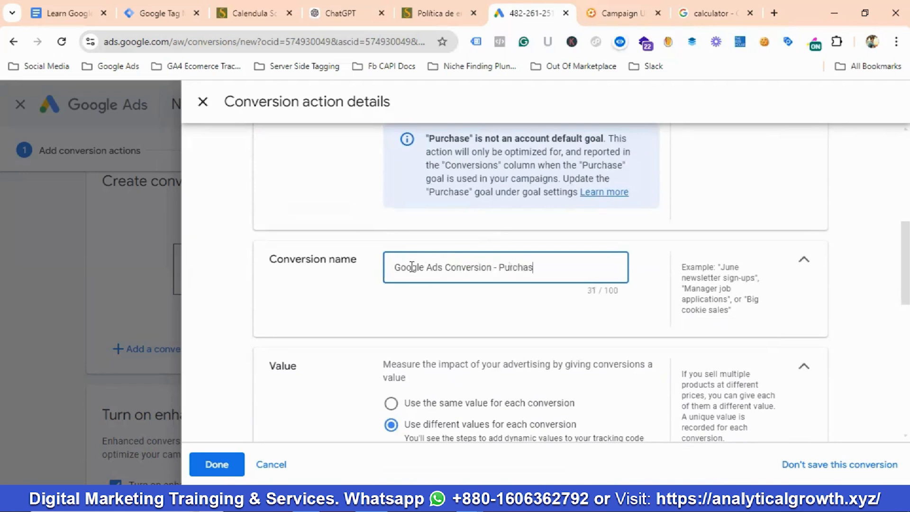
scroll(411, 268, "down", 3)
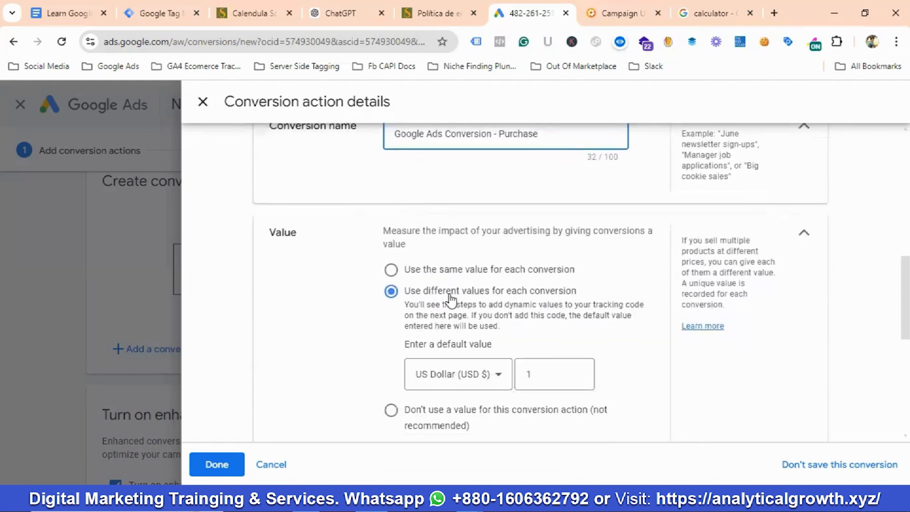
scroll(548, 321, "down", 2)
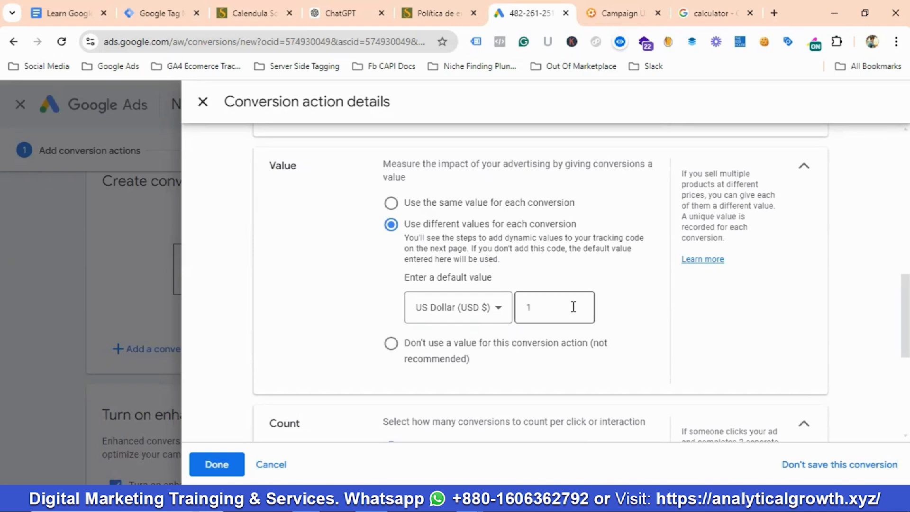
left_click(551, 308)
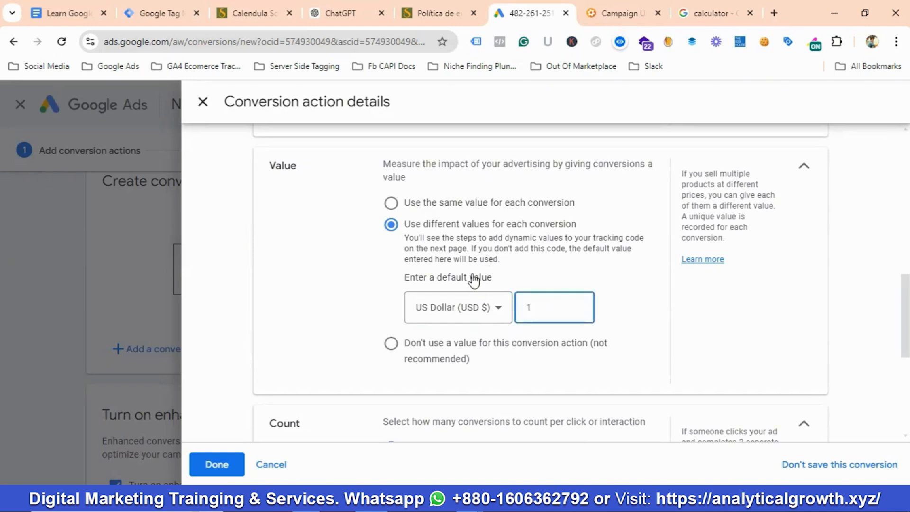
Review the conversion count setting and set the click-through conversion window to 90 days
scroll(474, 280, "down", 4)
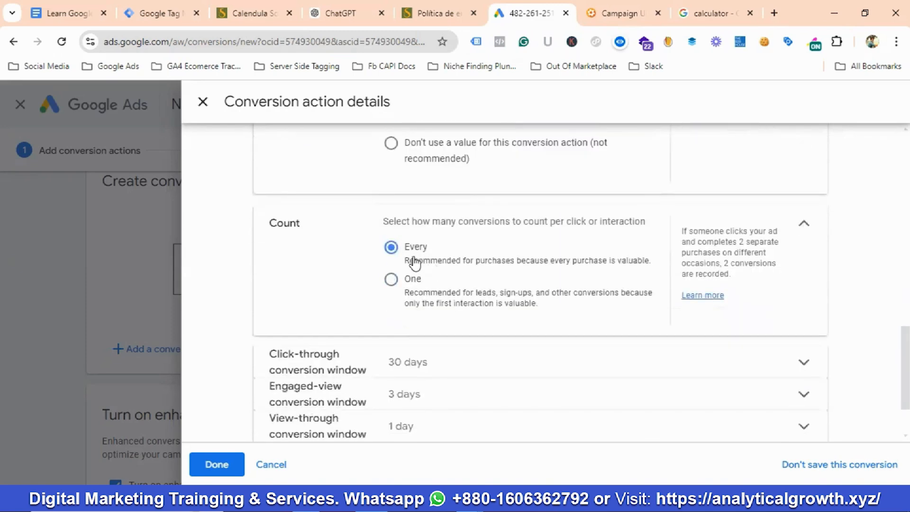
scroll(455, 284, "down", 1)
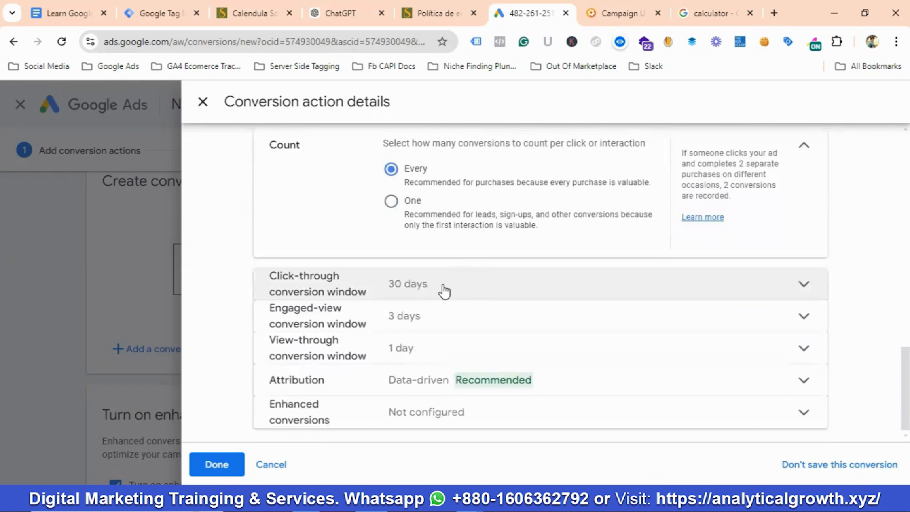
left_click(428, 290)
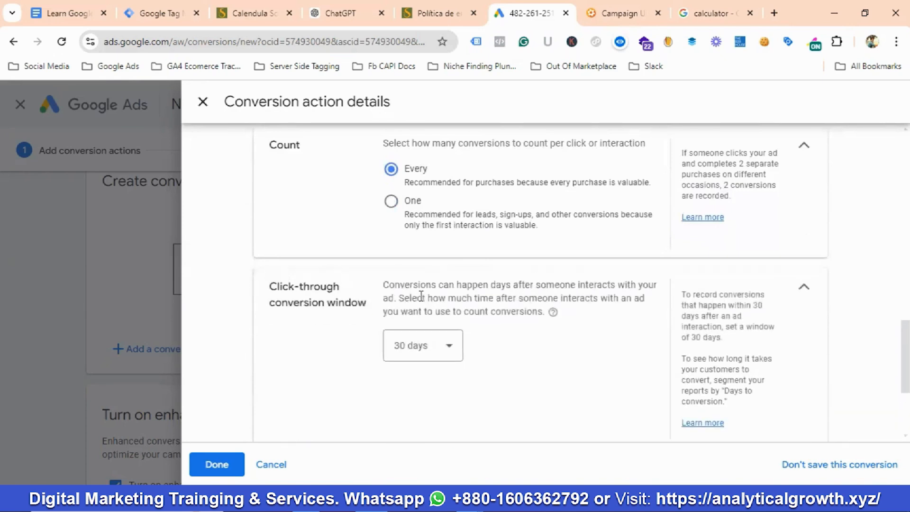
scroll(421, 309, "down", 1)
left_click(417, 289)
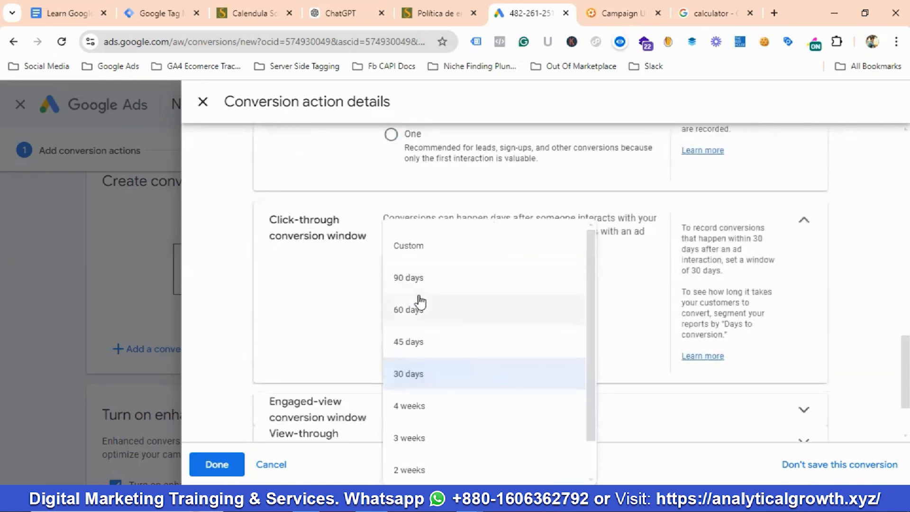
left_click(416, 284)
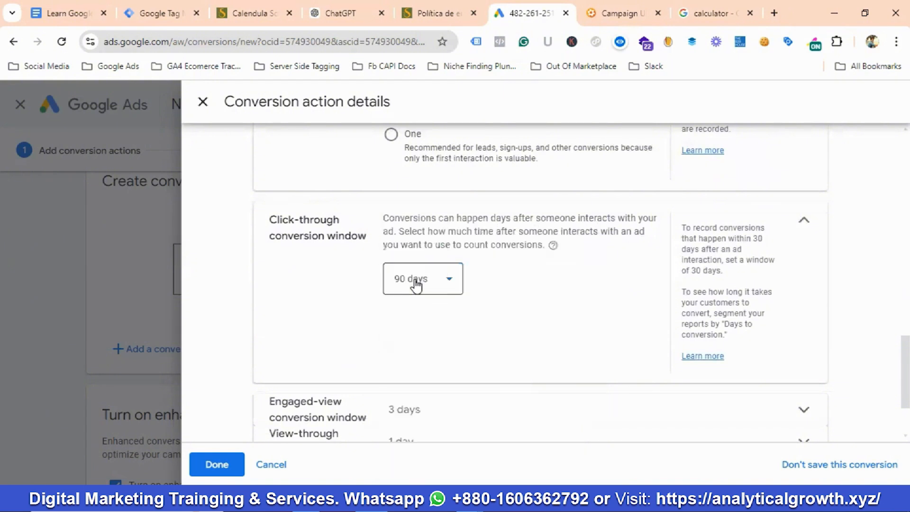
scroll(508, 287, "down", 2)
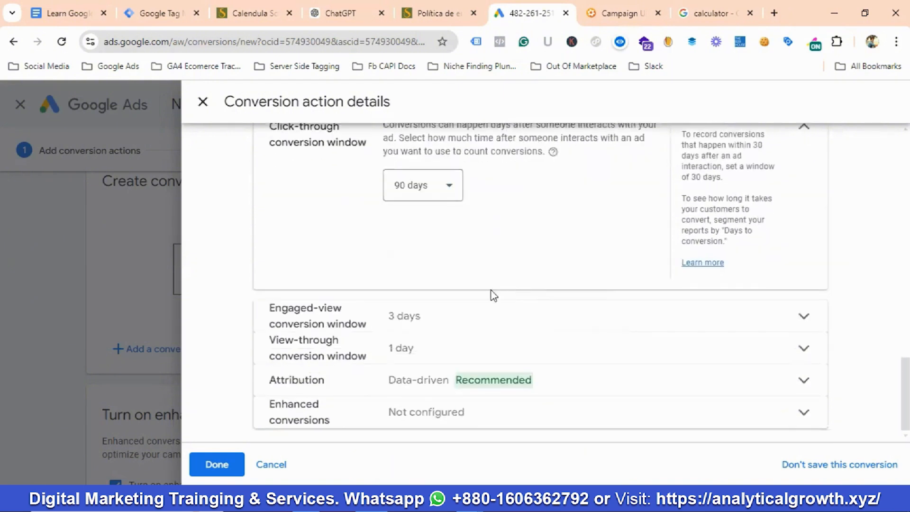
Set both the engaged-view and the view-through conversion windows to 30 days
left_click(430, 315)
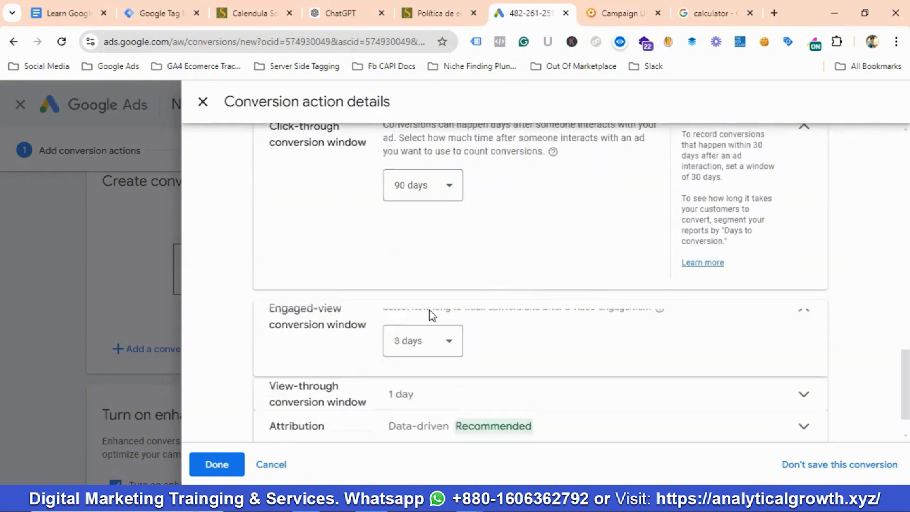
left_click(447, 361)
left_click(428, 221)
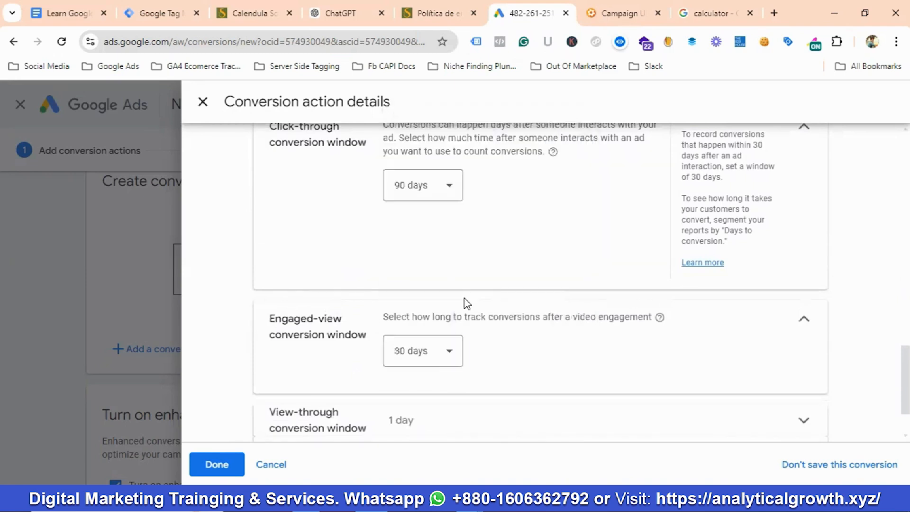
scroll(436, 355, "down", 2)
left_click(432, 356)
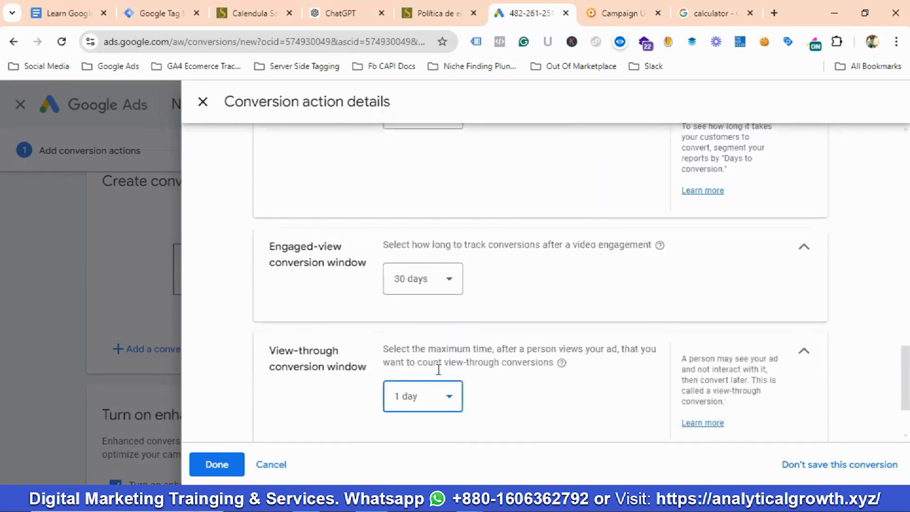
left_click(437, 391)
left_click(420, 207)
Finish the conversion action, agree to the enhanced conversions terms and choose the Google Tag Manager setup instructions
scroll(341, 275, "down", 2)
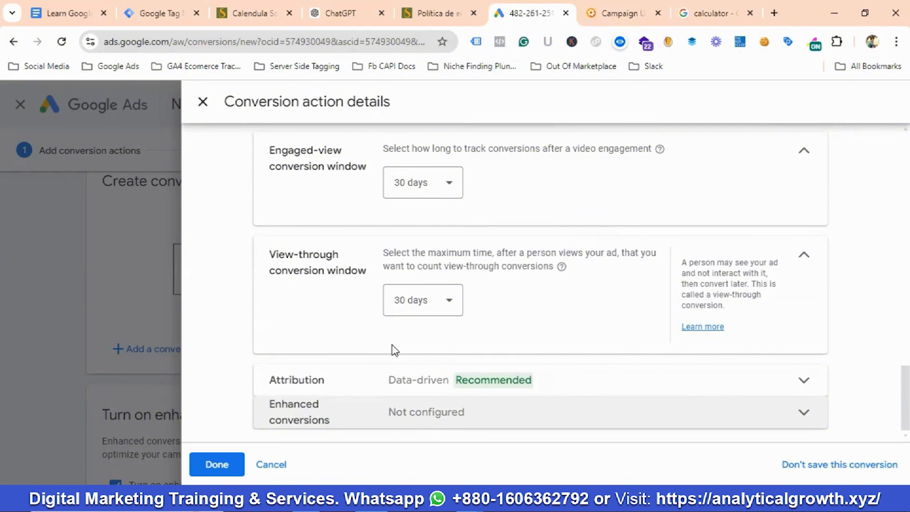
left_click(227, 468)
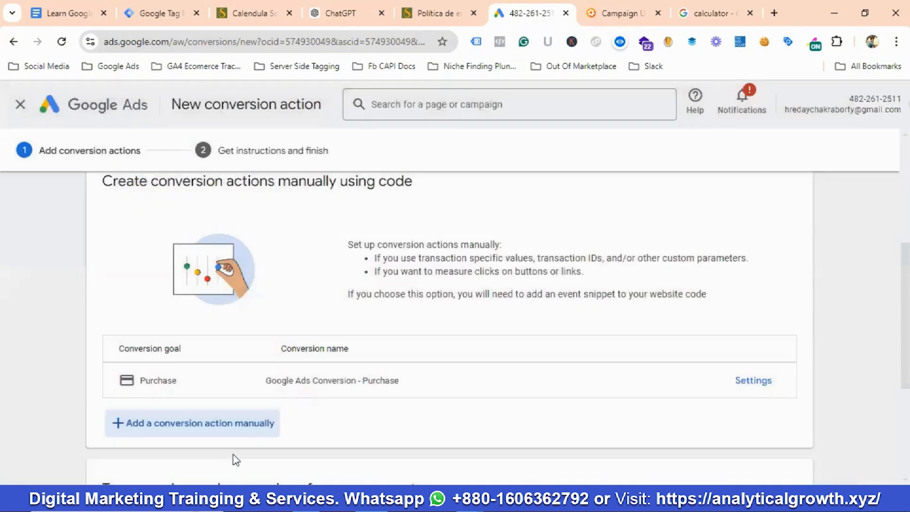
scroll(285, 329, "down", 5)
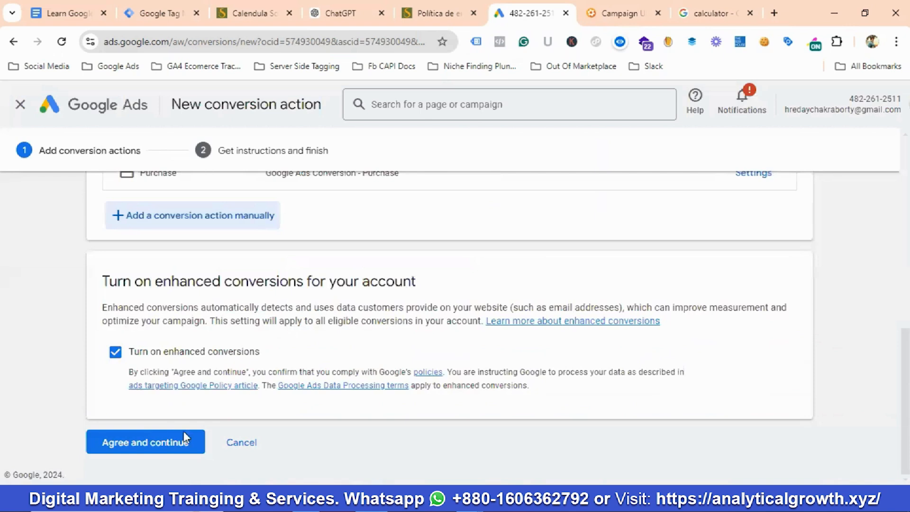
left_click(147, 452)
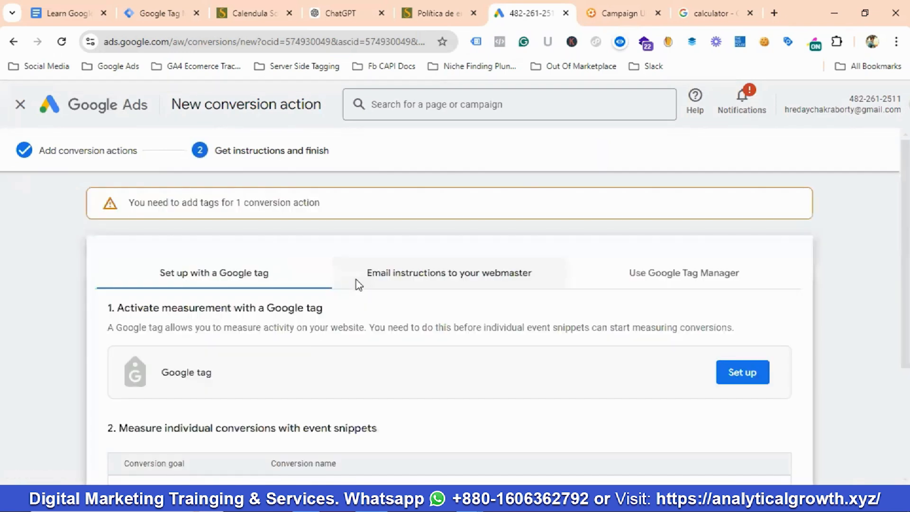
left_click(647, 274)
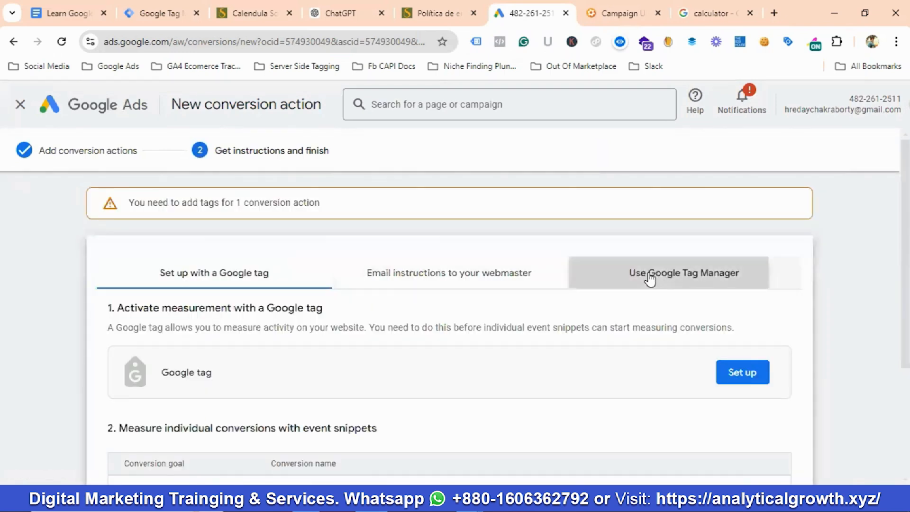
Review the conversion ID, the purchase conversion label and the next steps in the Google Tag Manager instructions
scroll(246, 316, "down", 1)
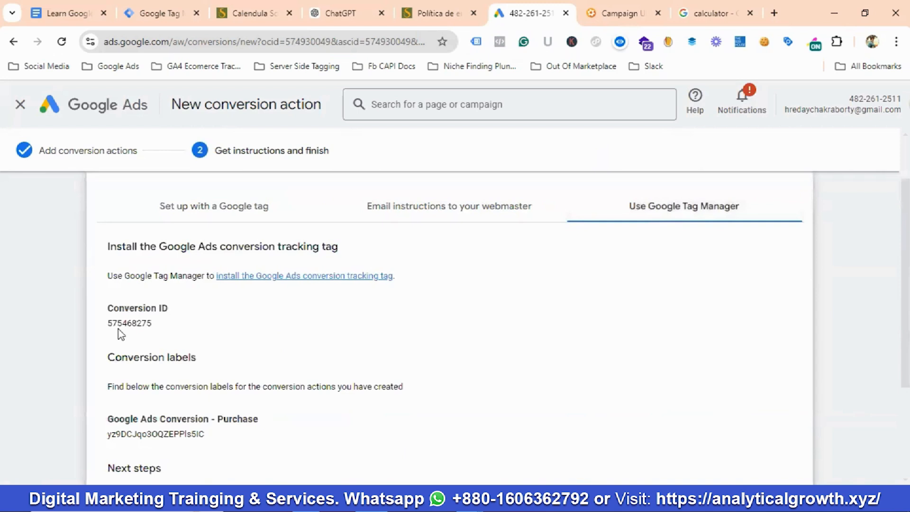
scroll(217, 337, "down", 1)
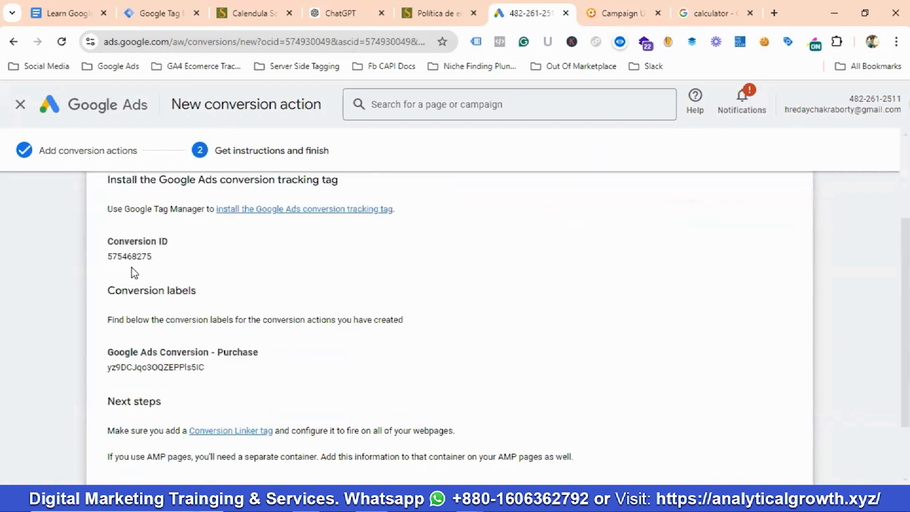
scroll(213, 368, "down", 1)
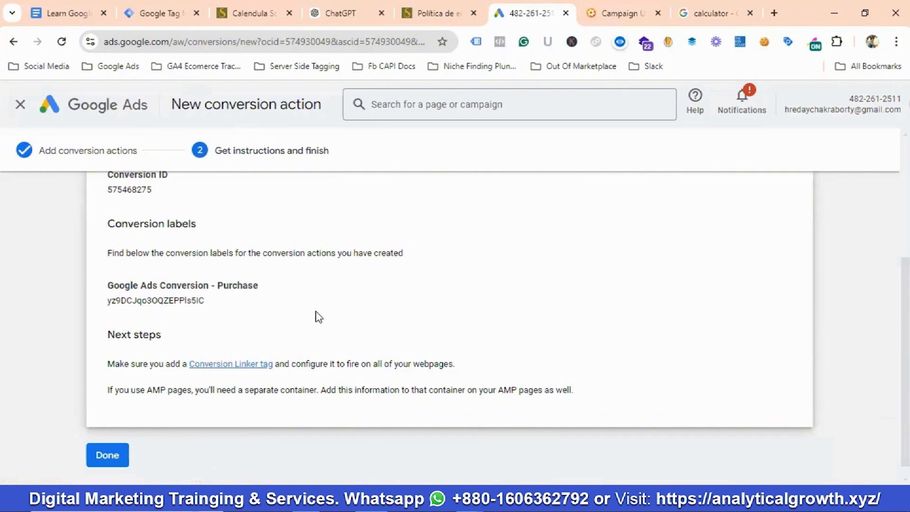
Switch to Google Tag Manager and look over the existing tags in the Soap Passion Web container
left_click(167, 13)
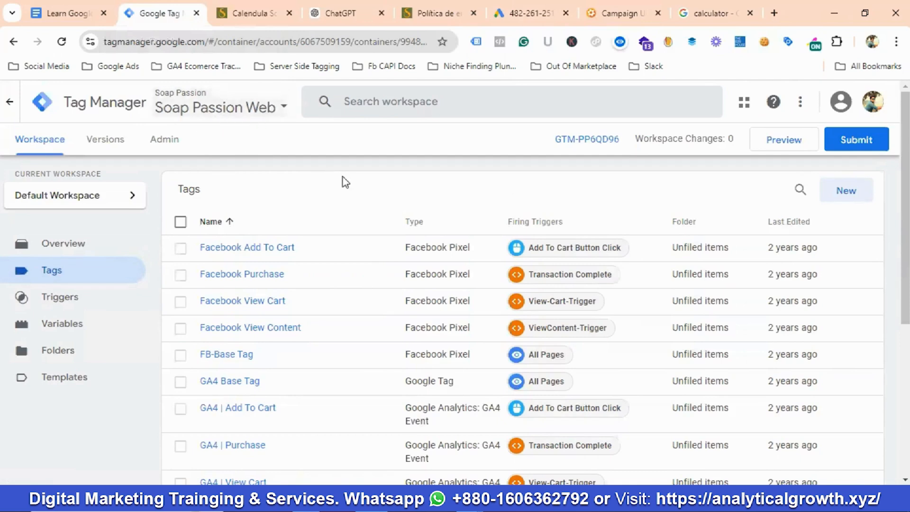
scroll(595, 228, "down", 3)
scroll(467, 227, "up", 3)
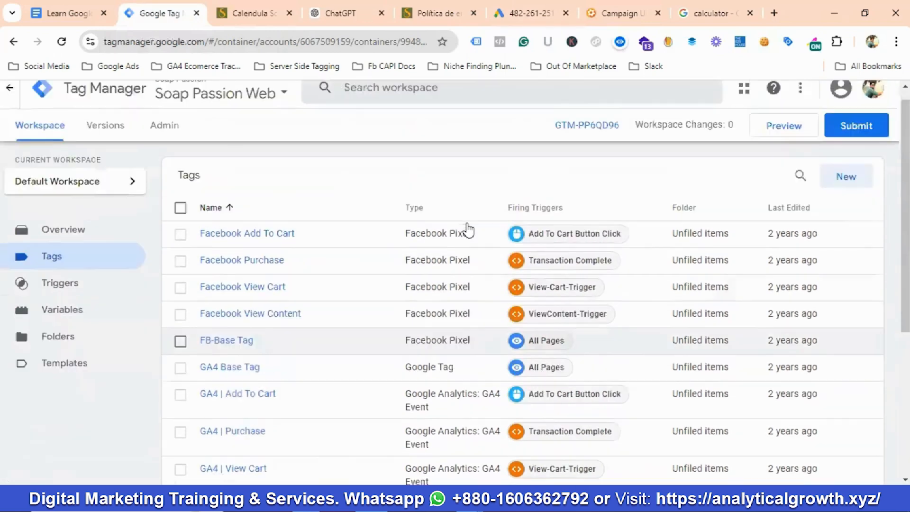
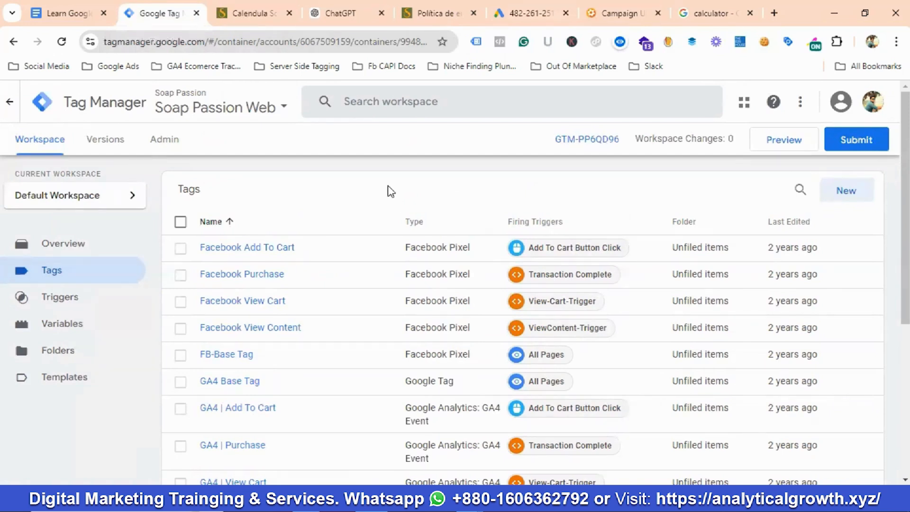
left_click(775, 13)
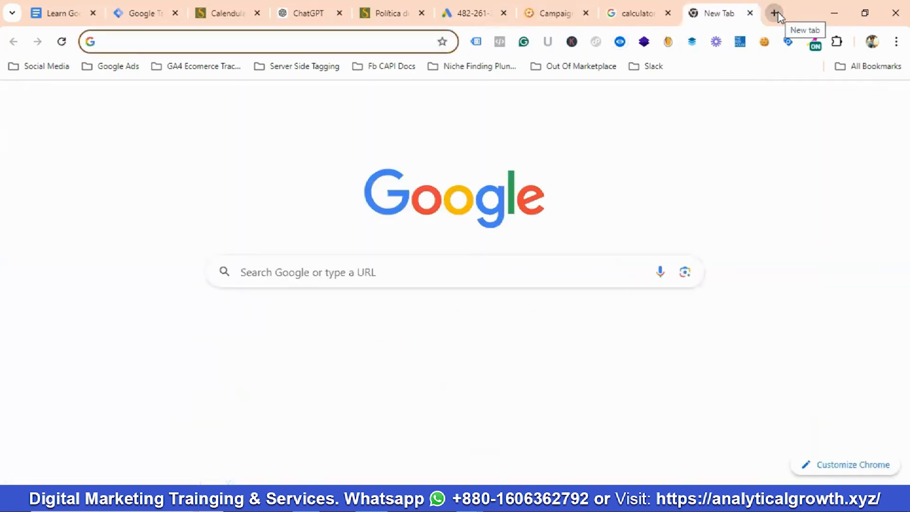
type("tag")
key("Return")
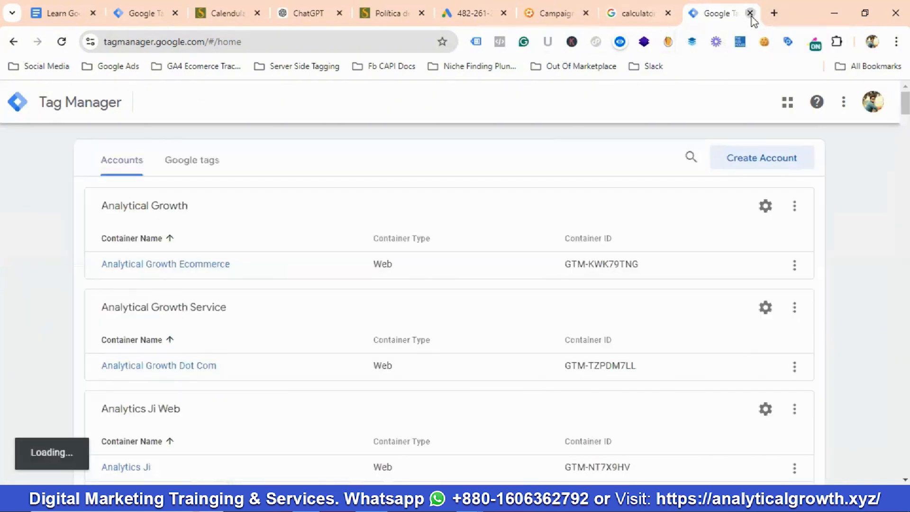
left_click(749, 13)
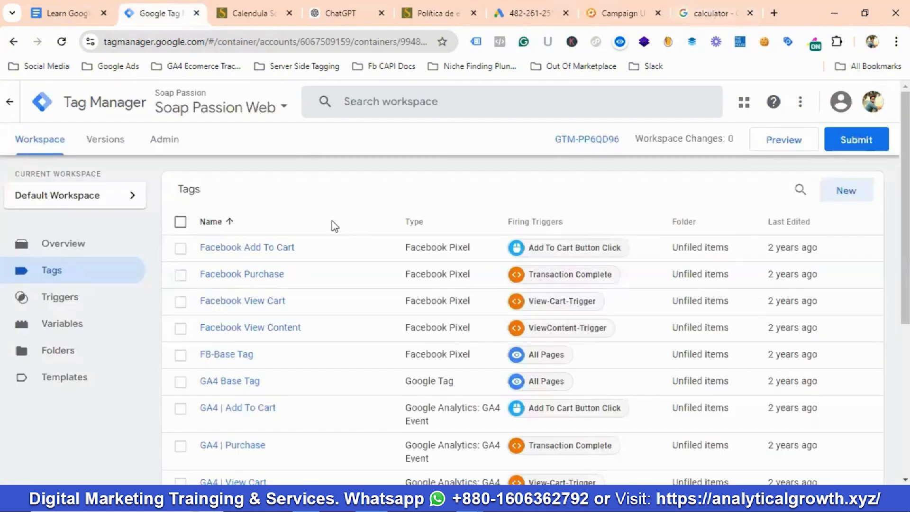
Create a new tag in the Soap Passion Web container and name it "Conversion Linker"
scroll(336, 222, "down", 1)
scroll(341, 221, "down", 4)
scroll(348, 221, "up", 6)
left_click(846, 195)
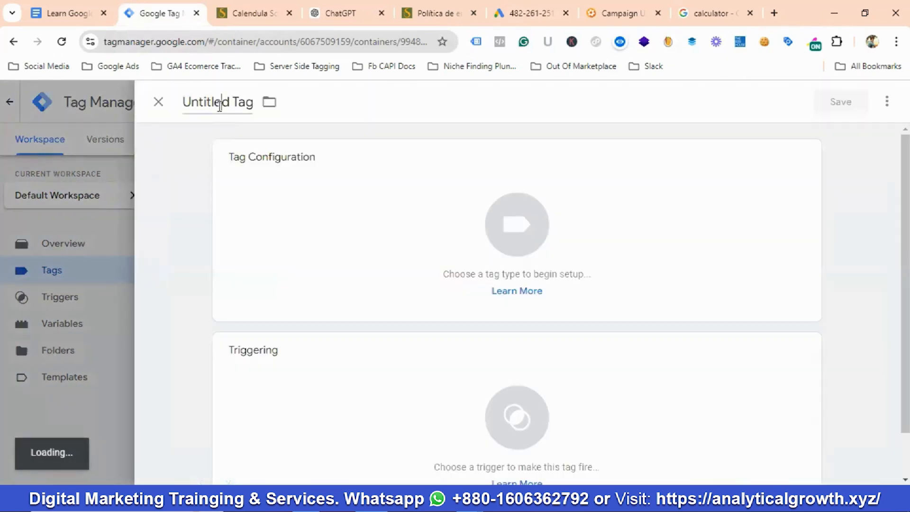
left_click(220, 106)
key("BackSpace")
type("Co")
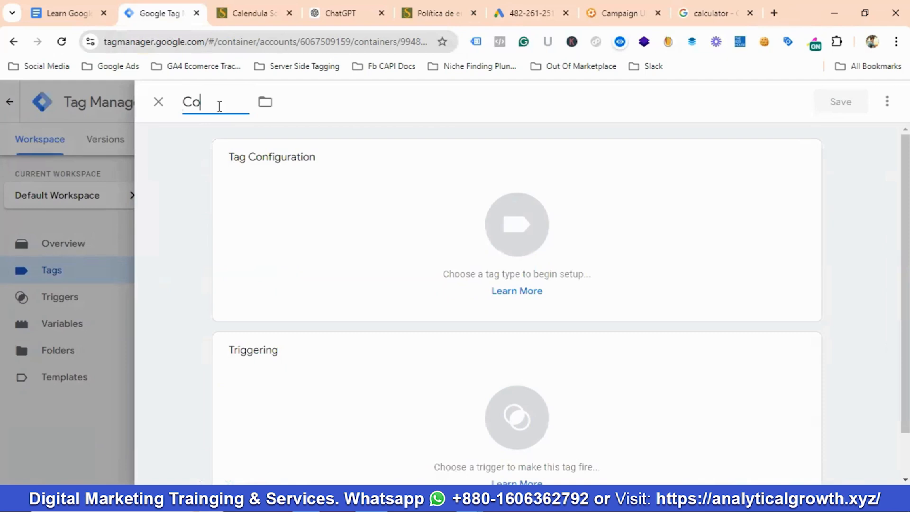
type("nversion")
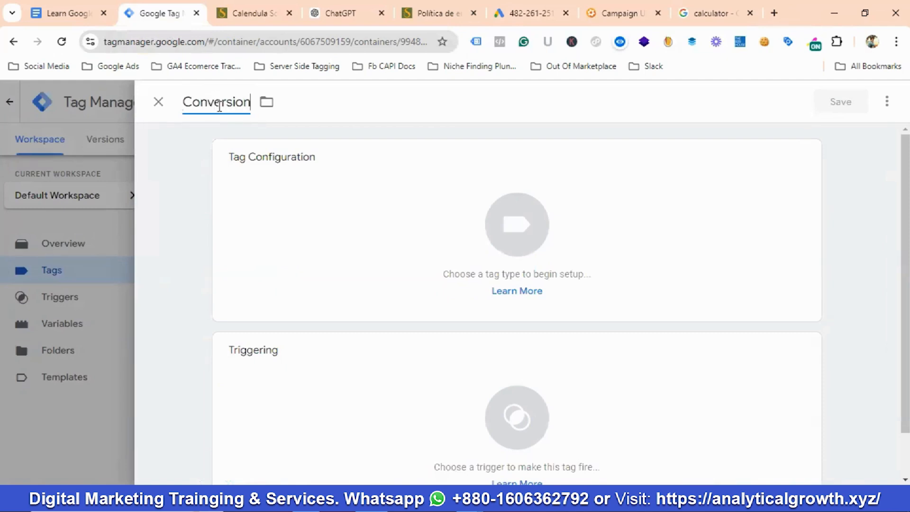
type(" Linker")
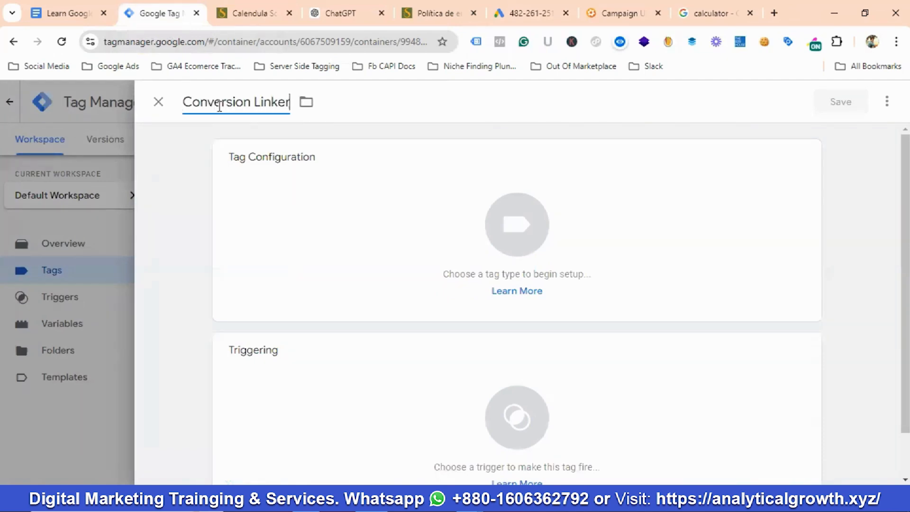
Set the tag type to the Google Ads Conversion Linker, fire it on All Pages and save the tag
left_click(524, 229)
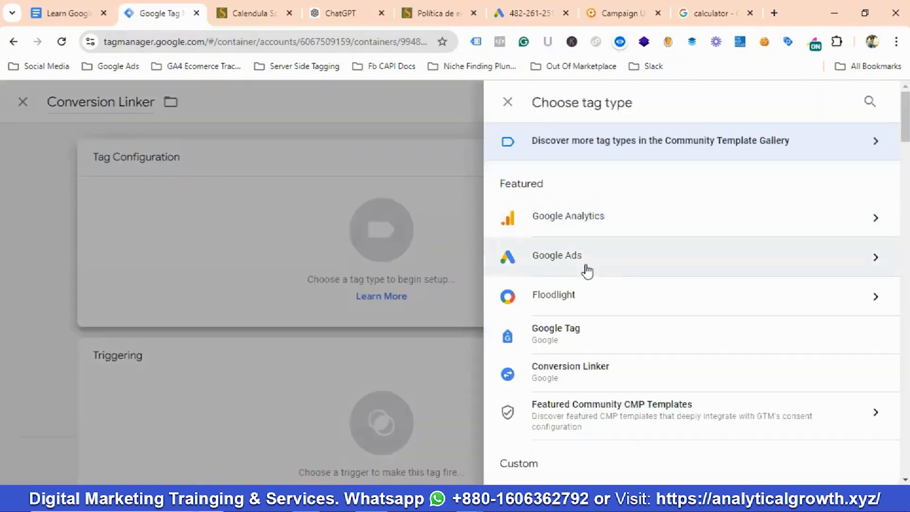
left_click(578, 258)
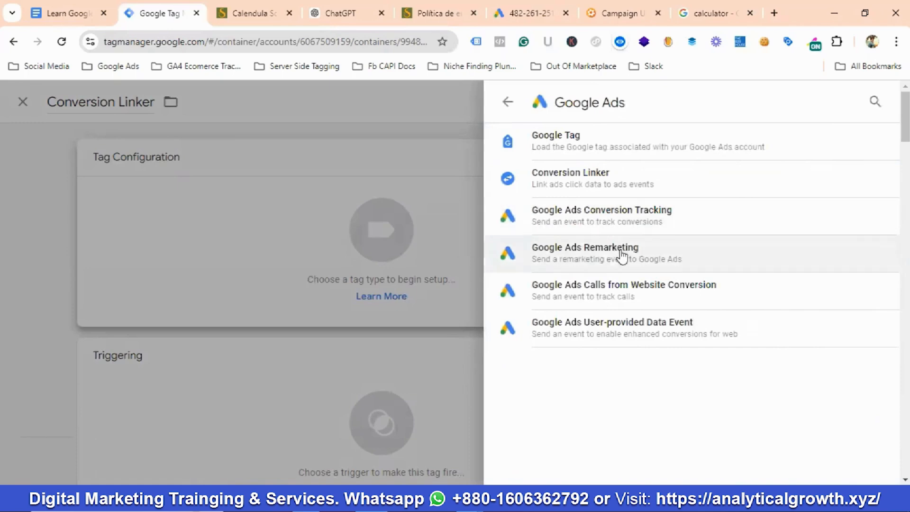
left_click(584, 180)
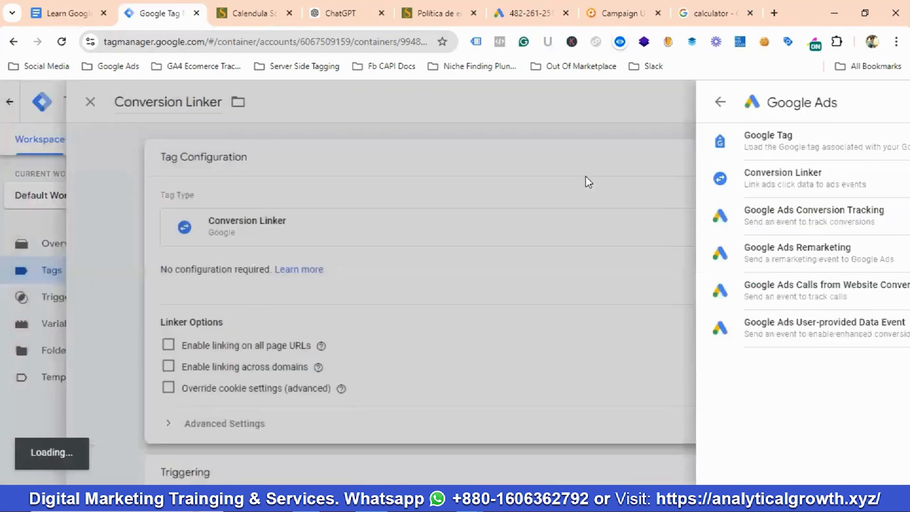
scroll(350, 272, "down", 3)
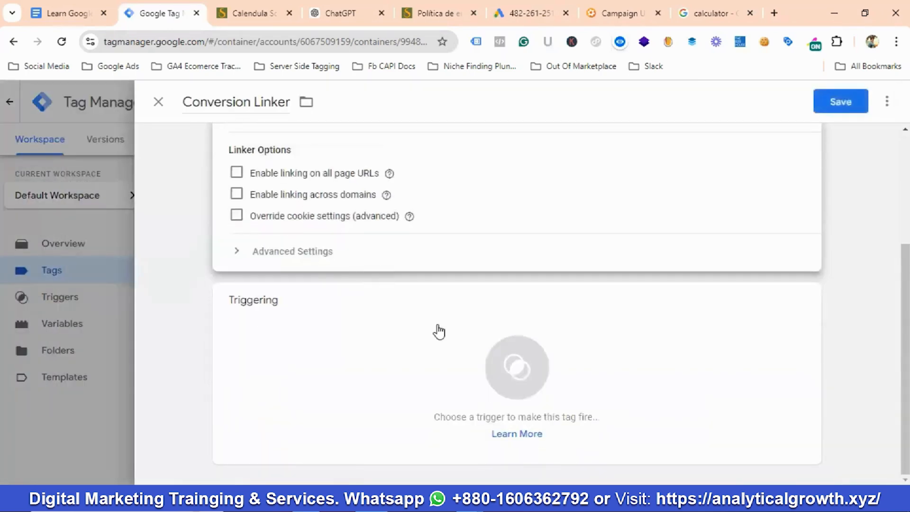
left_click(488, 365)
left_click(218, 243)
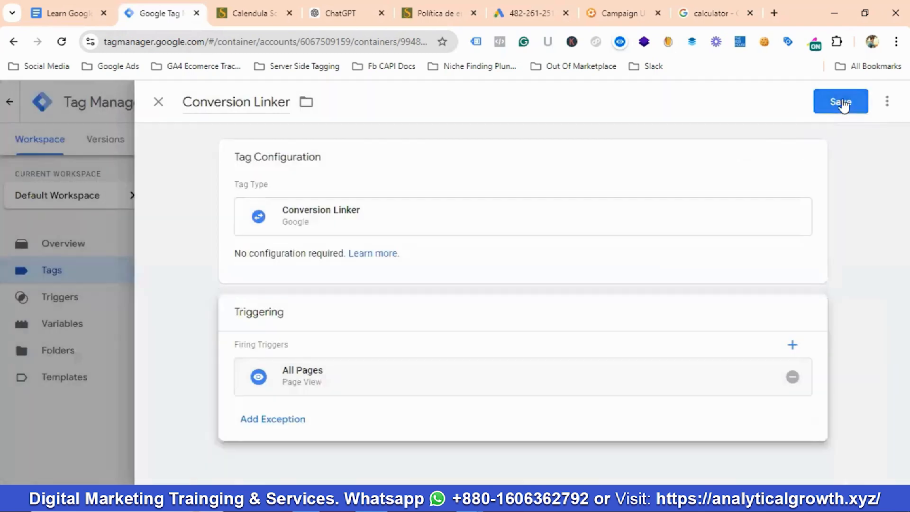
left_click(842, 104)
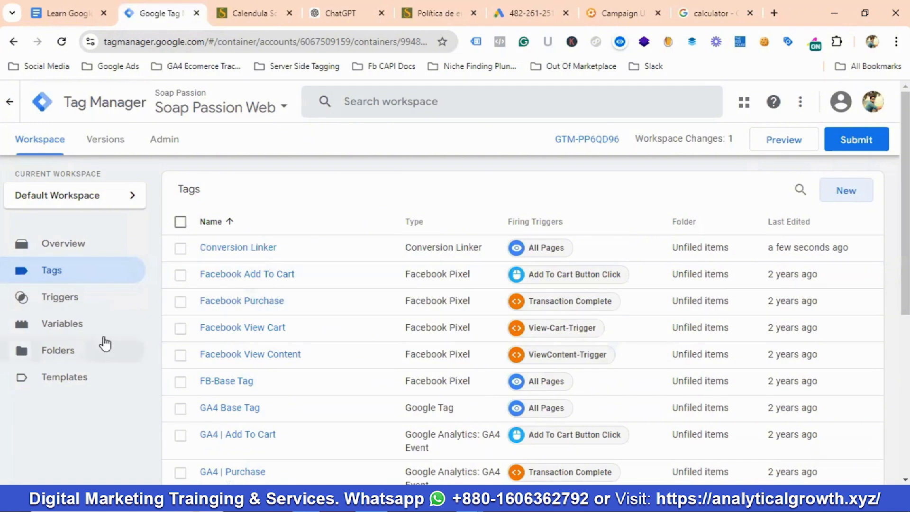
Look through the container's user-defined variables for the transaction and currency variables needed for the purchase conversion
left_click(78, 327)
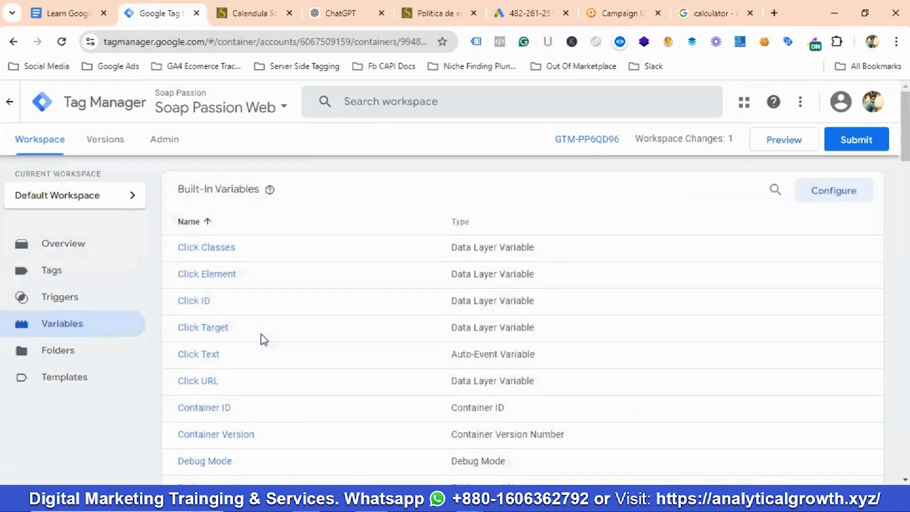
scroll(263, 338, "down", 14)
scroll(280, 340, "down", 20)
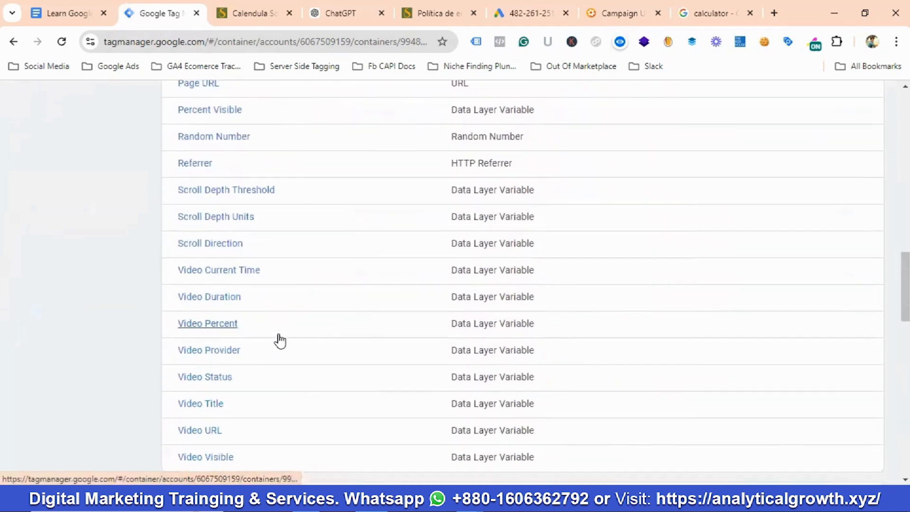
scroll(294, 341, "down", 2)
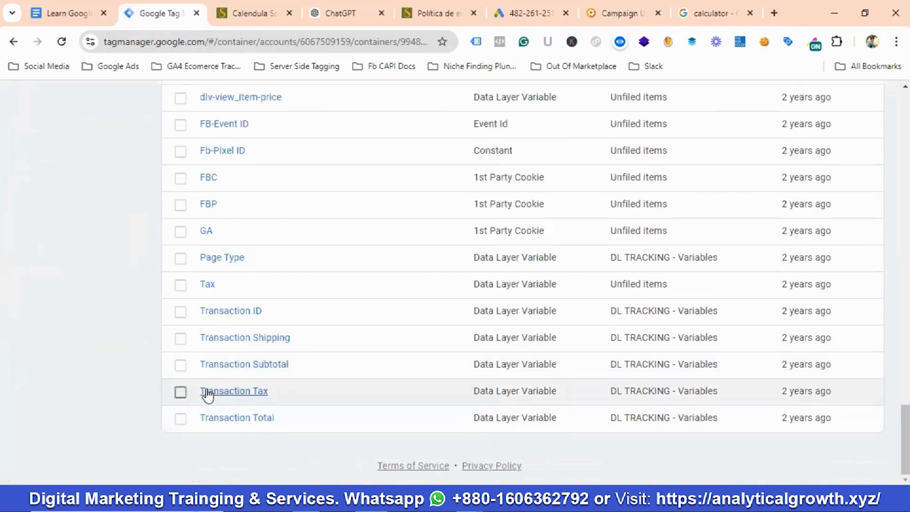
scroll(266, 337, "up", 5)
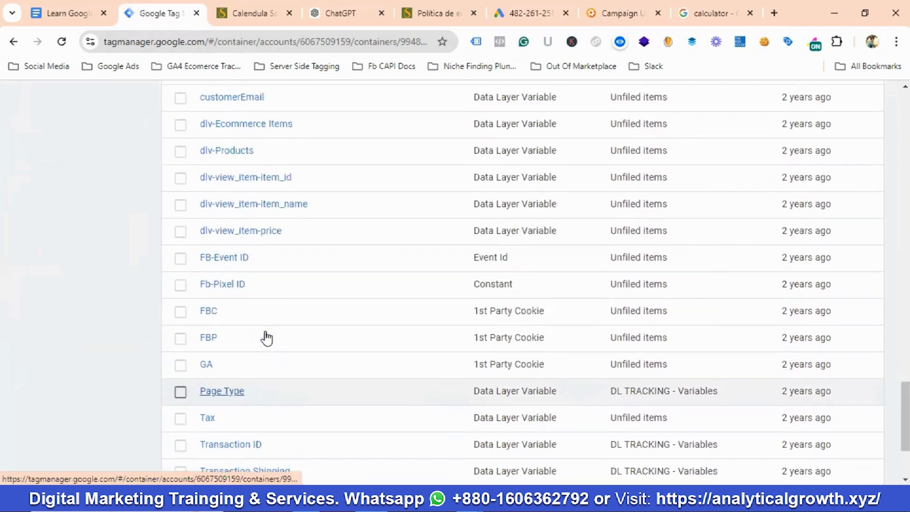
scroll(267, 327, "up", 1)
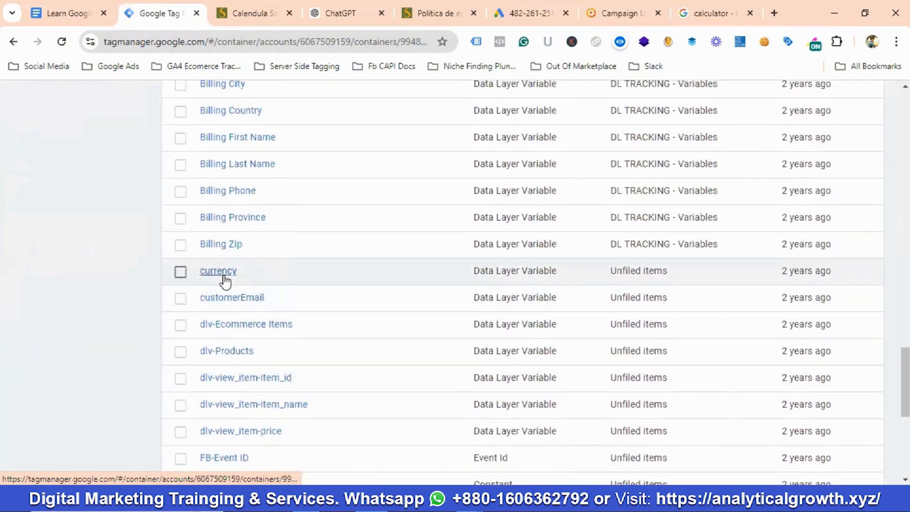
scroll(318, 294, "up", 3)
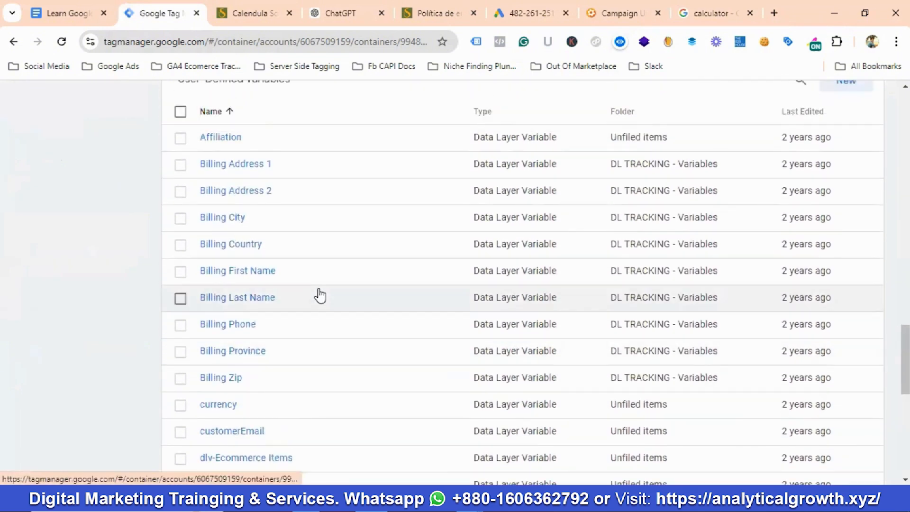
scroll(321, 295, "down", 9)
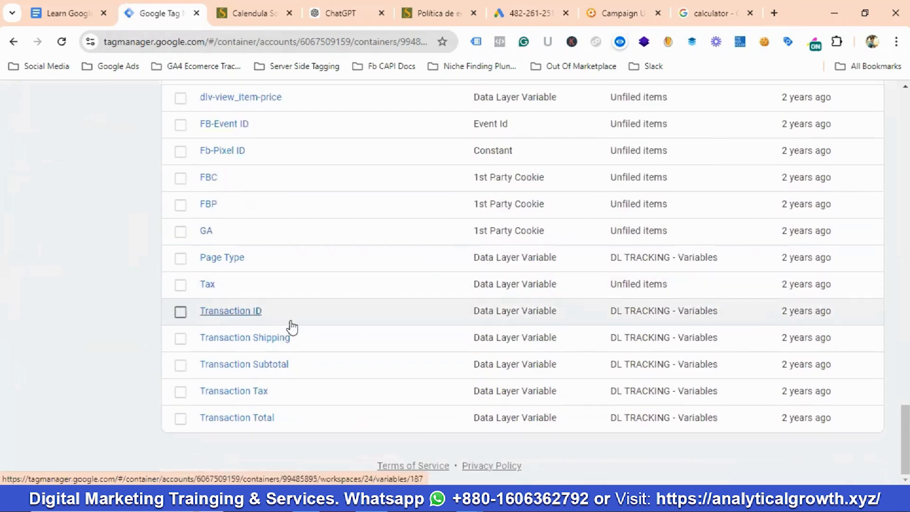
scroll(318, 339, "up", 2)
scroll(318, 341, "up", 20)
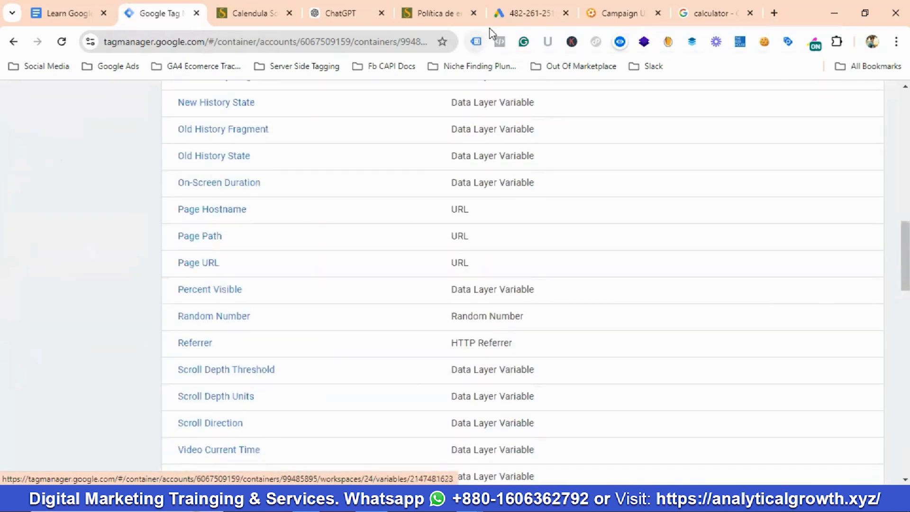
scroll(262, 227, "up", 1)
scroll(262, 228, "up", 20)
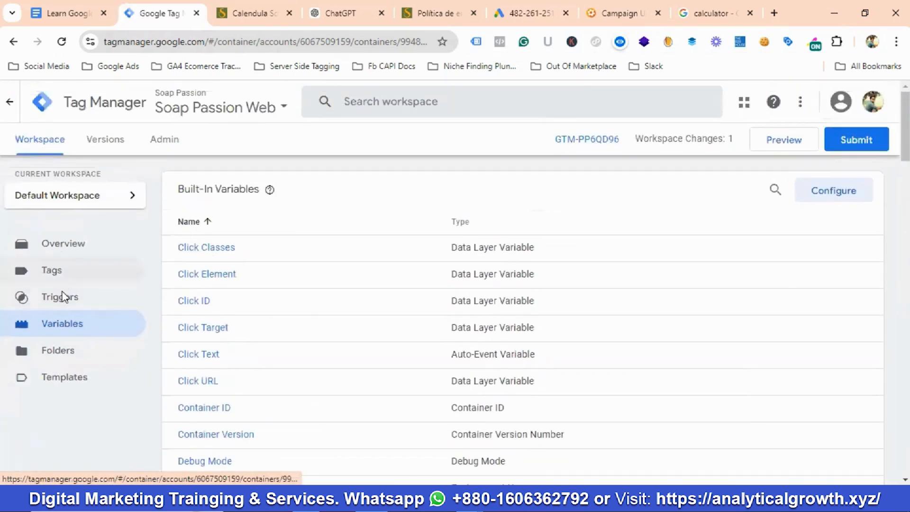
Check the container's triggers for one that fires on a completed transaction
left_click(67, 298)
scroll(341, 258, "down", 2)
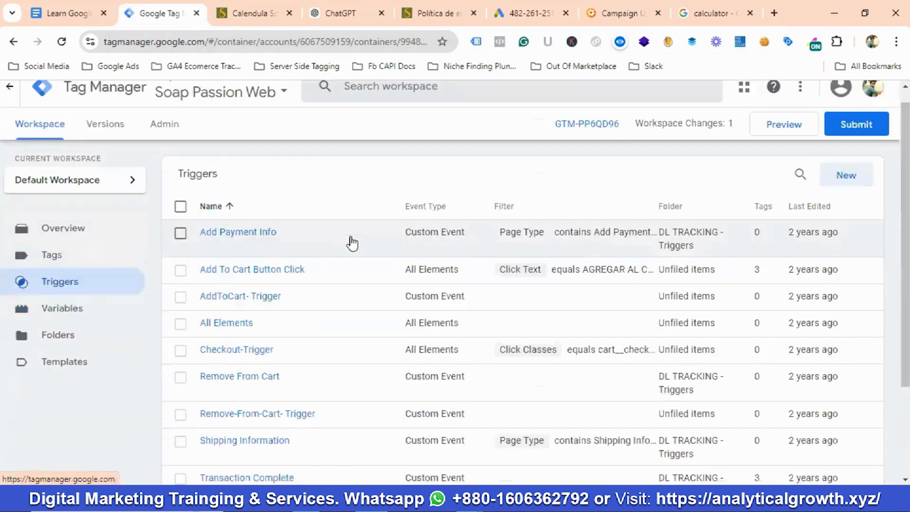
scroll(349, 282, "down", 1)
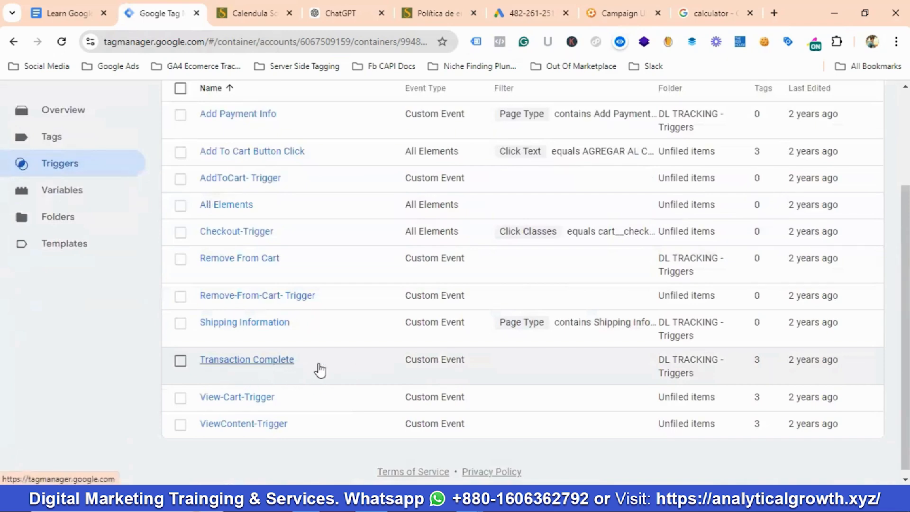
scroll(286, 264, "up", 3)
Create a new tag in the container and name it "Google Ads Conversion - Purchase"
left_click(56, 272)
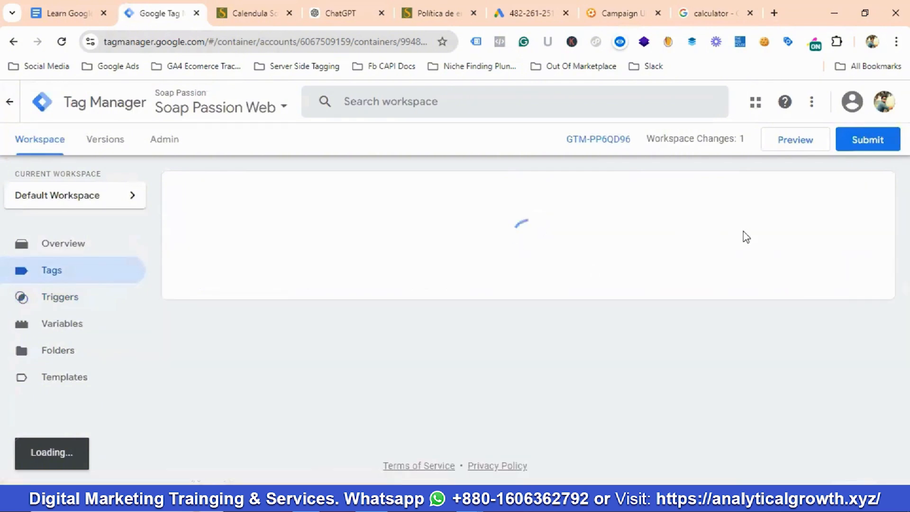
left_click(844, 192)
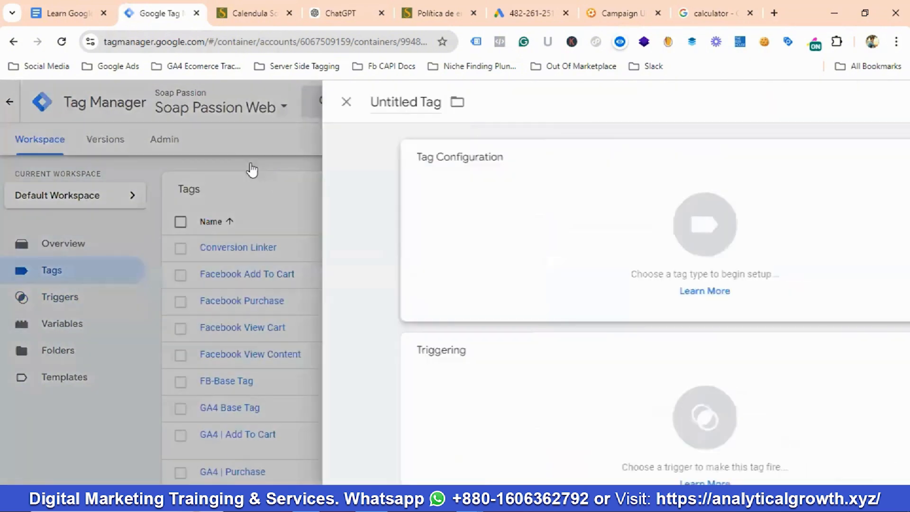
left_click(231, 107)
key("BackSpace")
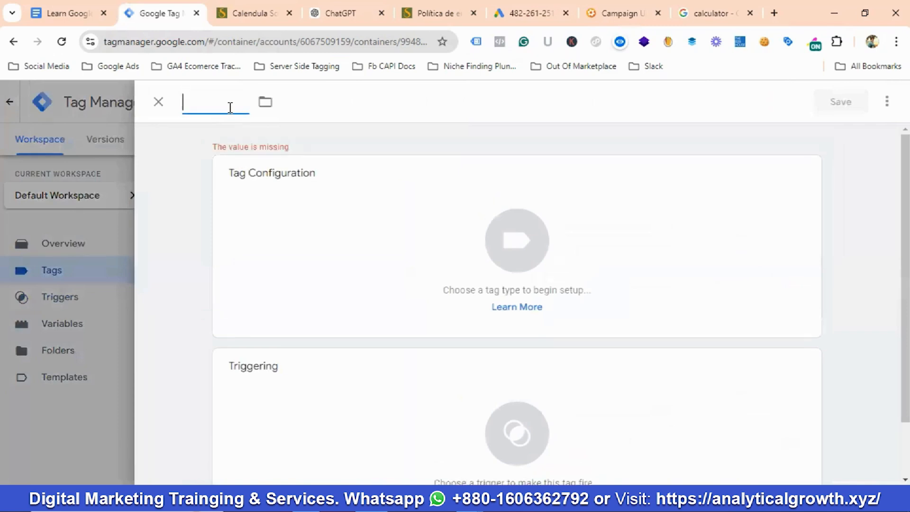
type("Google")
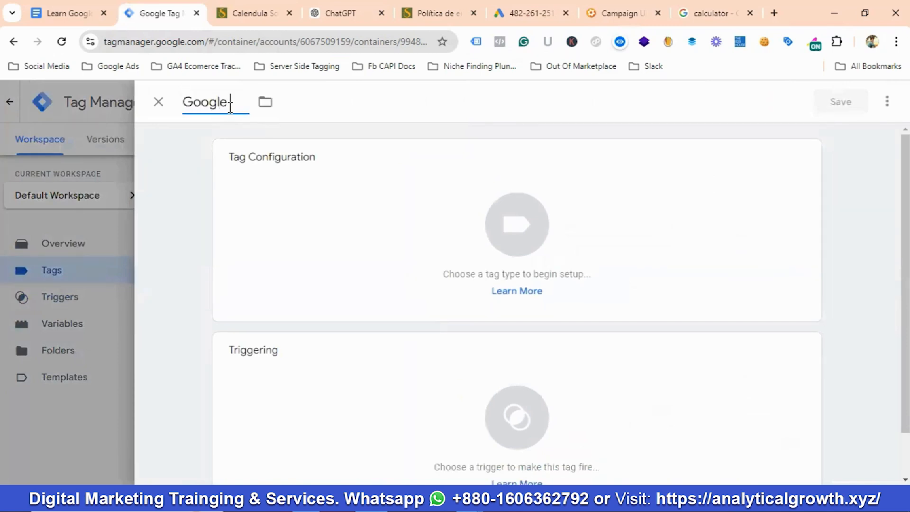
type(" Ads Conversion")
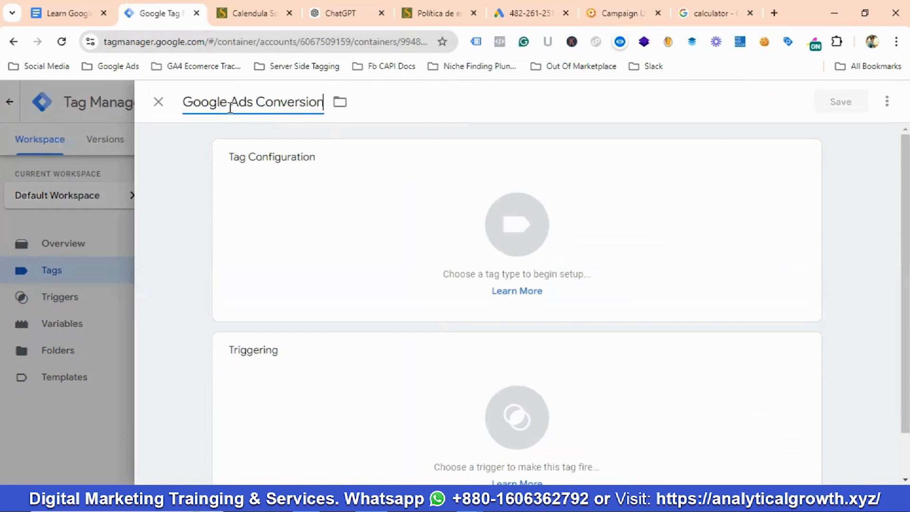
type(" - Purch")
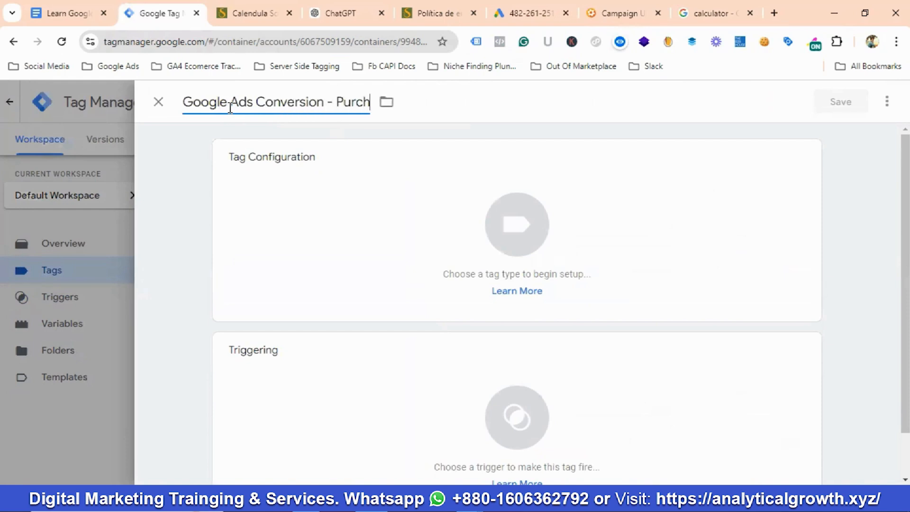
type("ase")
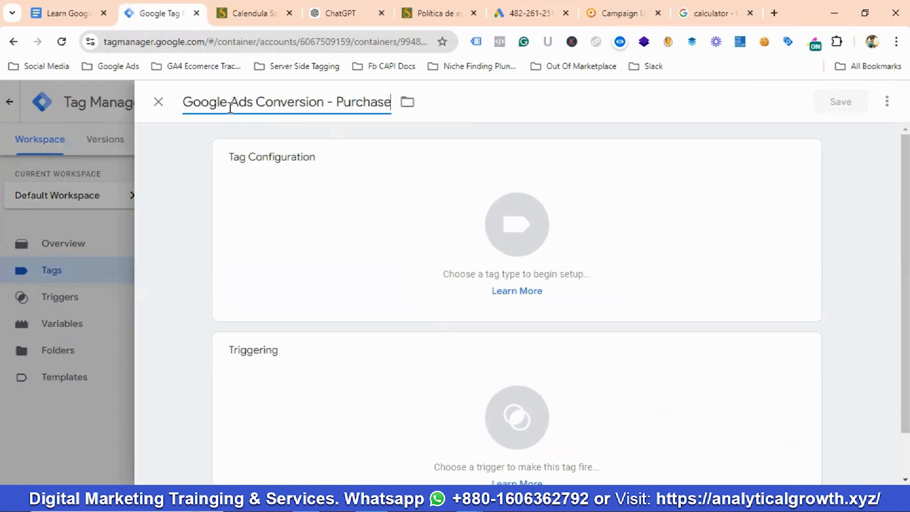
Set the purchase tag's type to Google Ads Conversion Tracking
left_click(472, 220)
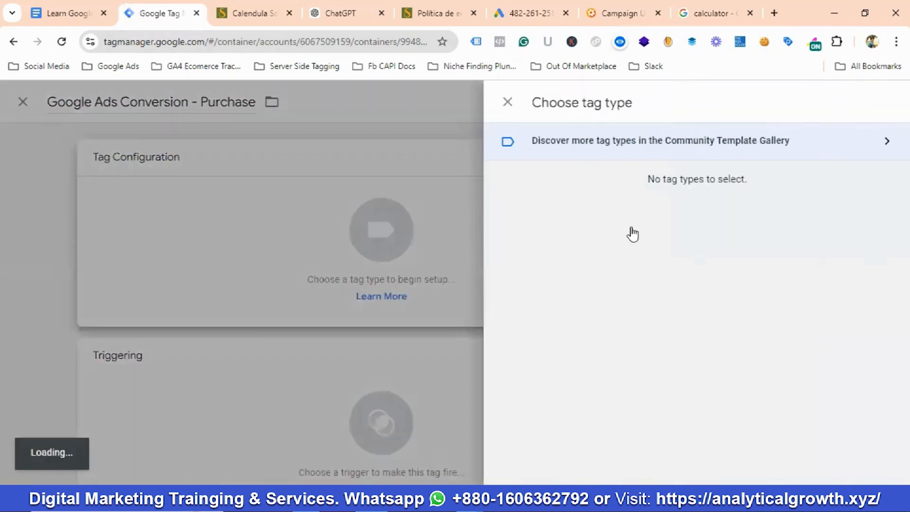
left_click(564, 265)
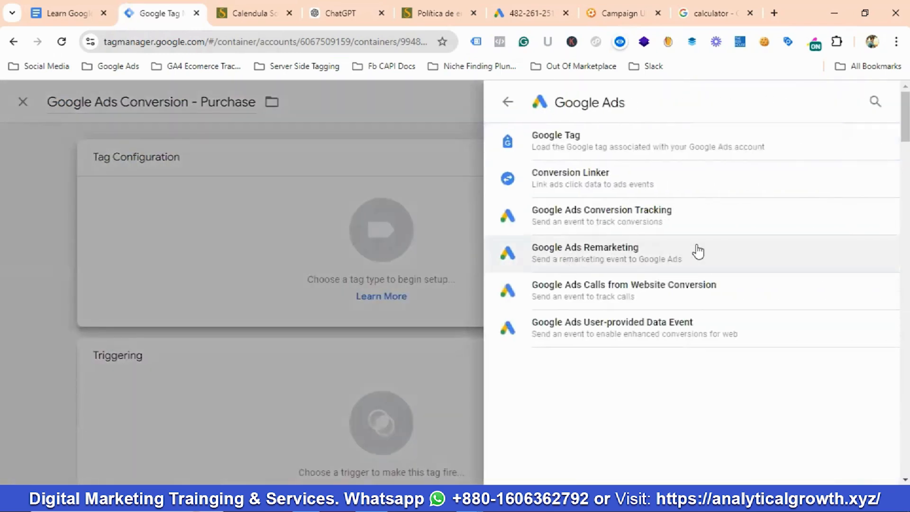
left_click(604, 219)
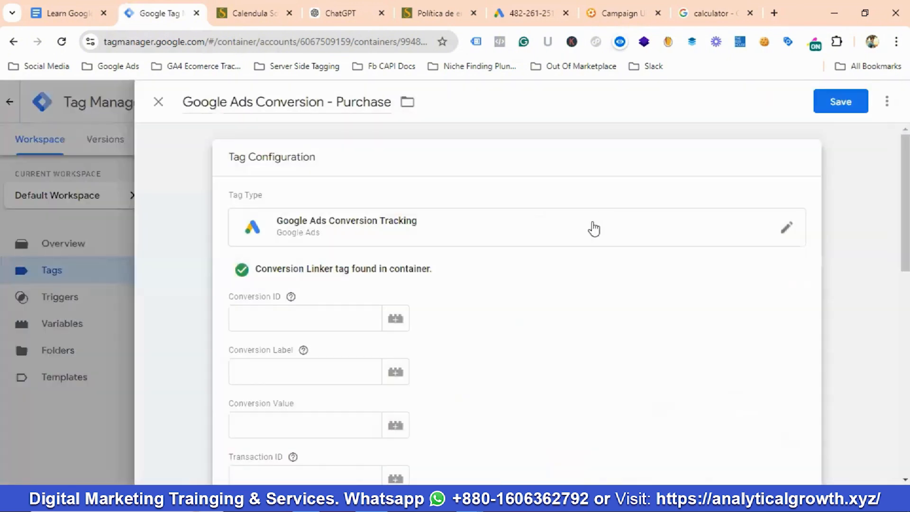
scroll(332, 299, "down", 1)
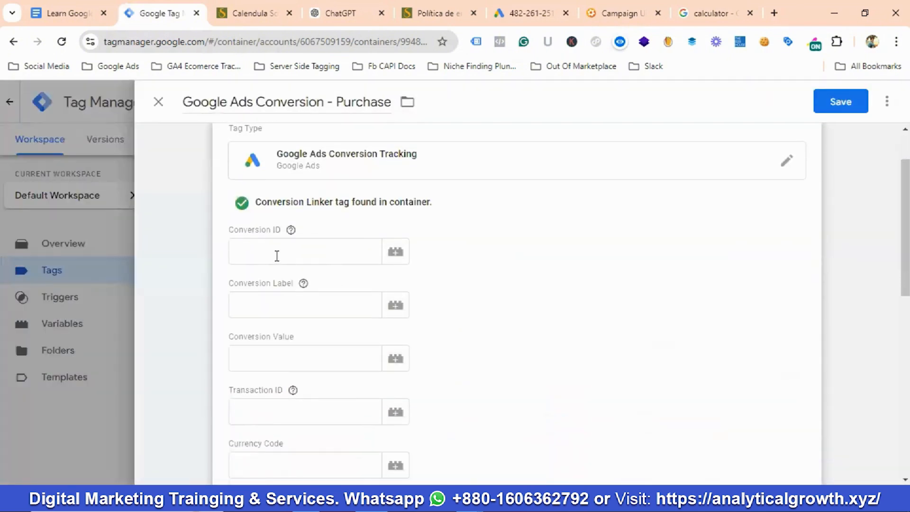
scroll(322, 346, "down", 1)
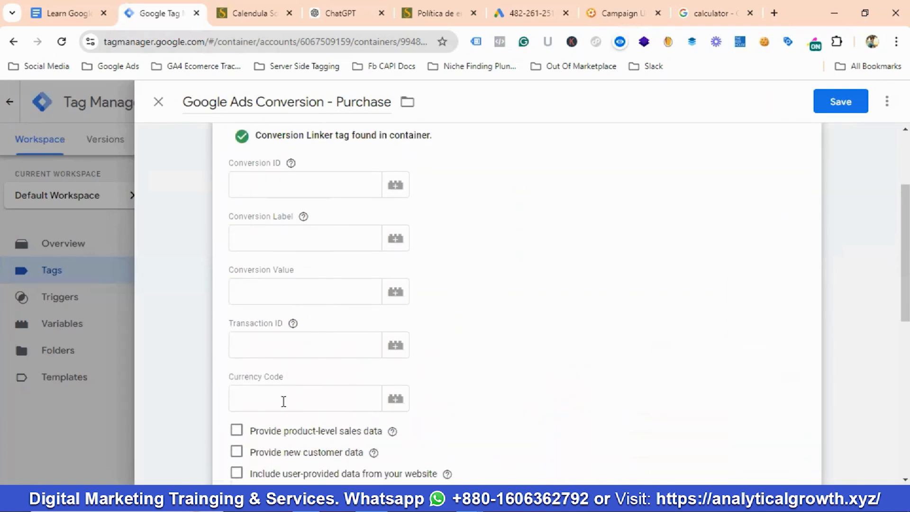
Copy the conversion ID from the Google Ads conversion instructions into the tag's Conversion ID in Google Tag Manager
left_click(521, 13)
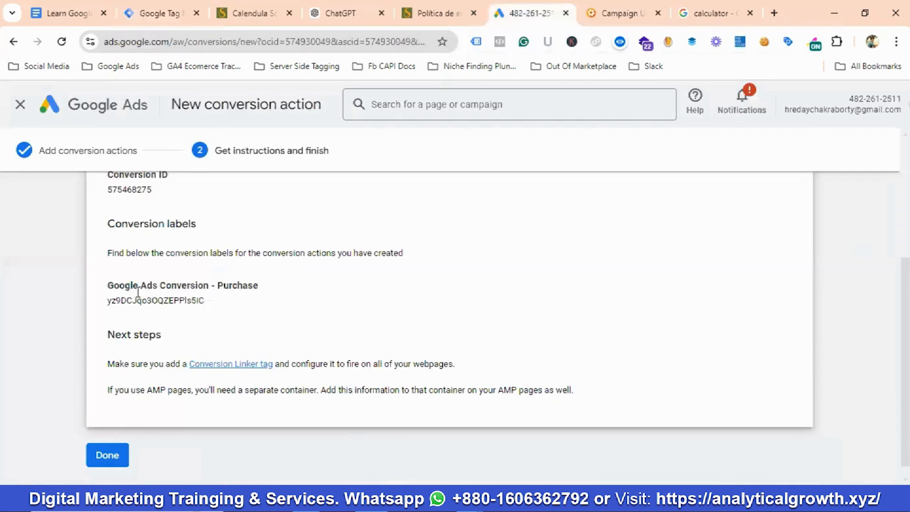
scroll(138, 293, "up", 1)
double_click(133, 256)
right_click(132, 258)
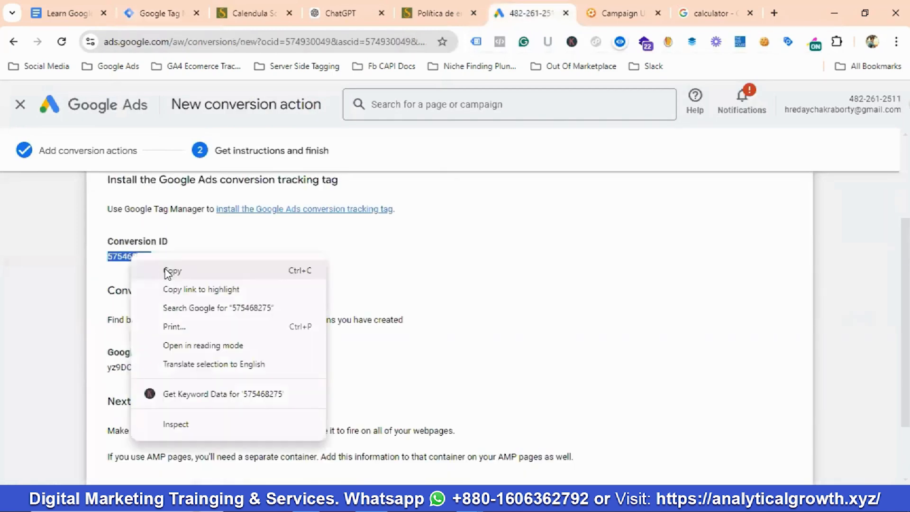
left_click(169, 271)
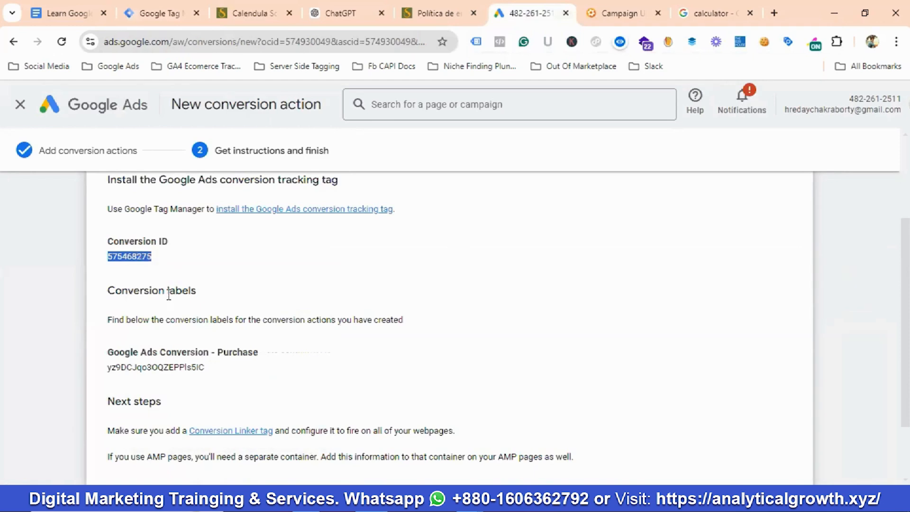
left_click(154, 13)
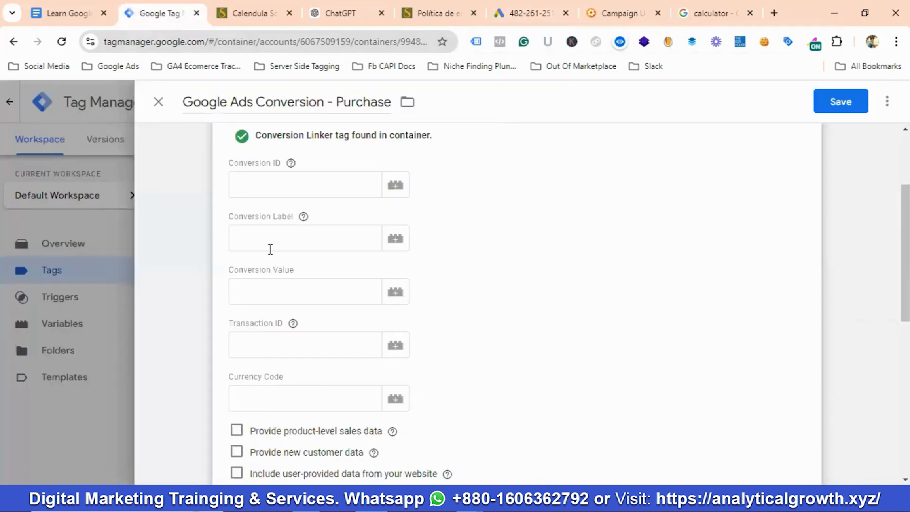
scroll(290, 228, "up", 1)
left_click(269, 256)
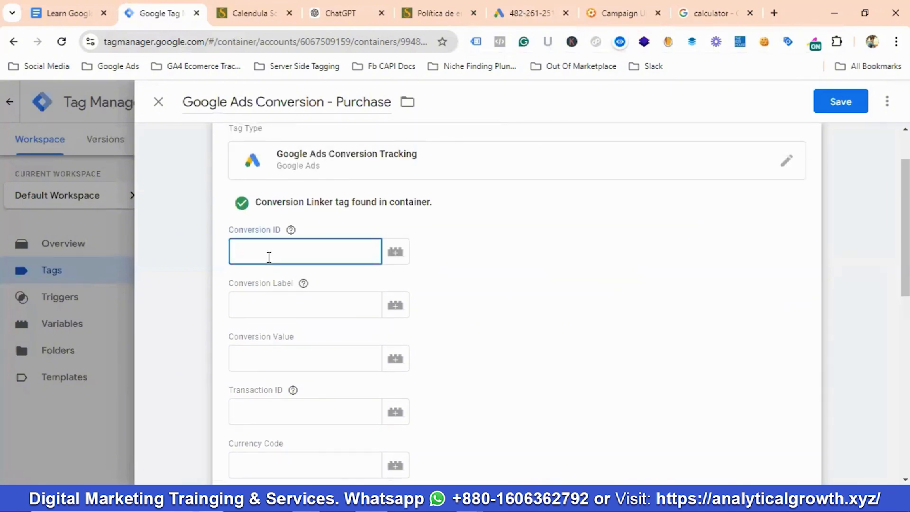
key("ctrl+v")
left_click(457, 262)
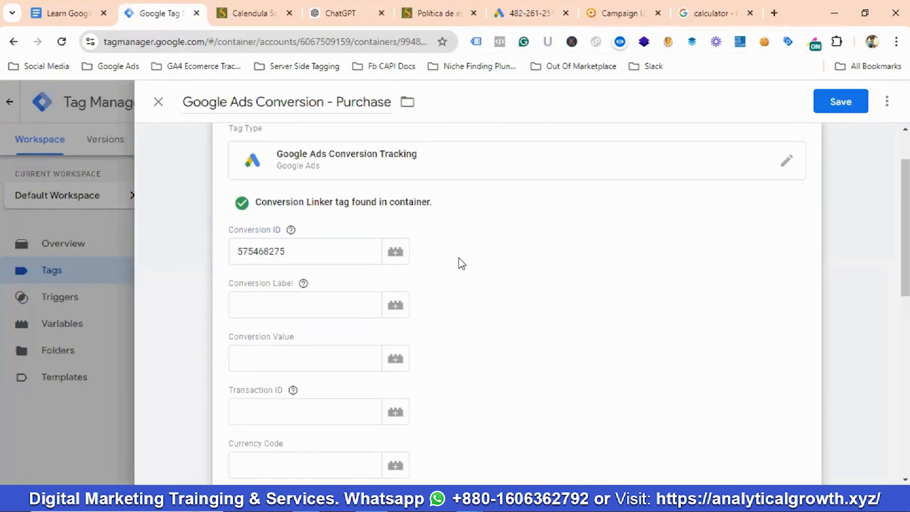
Copy the purchase conversion label from Google Ads into the tag's Conversion Label in Google Tag Manager
left_click(532, 10)
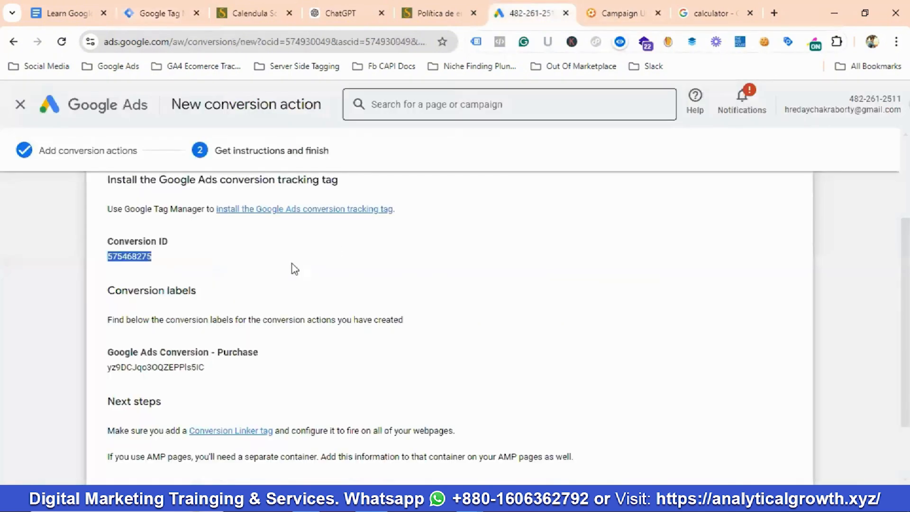
double_click(142, 367)
right_click(141, 367)
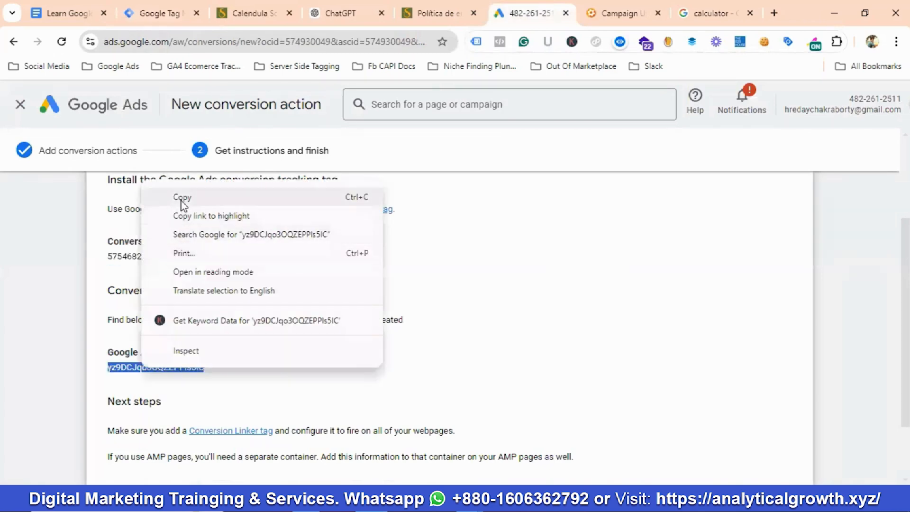
left_click(181, 198)
left_click(143, 18)
left_click(255, 303)
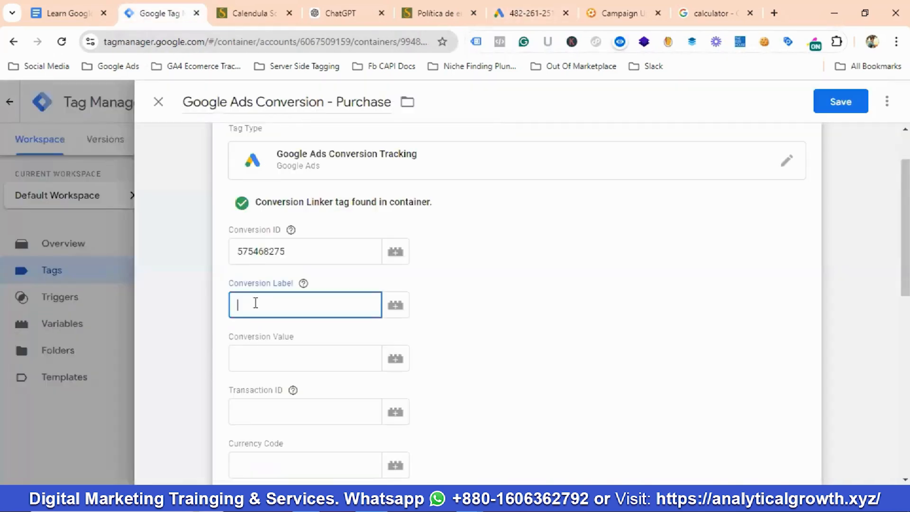
key("ctrl+v")
left_click(501, 310)
Set the tag's Conversion Value to the Transaction Total variable
scroll(367, 309, "down", 2)
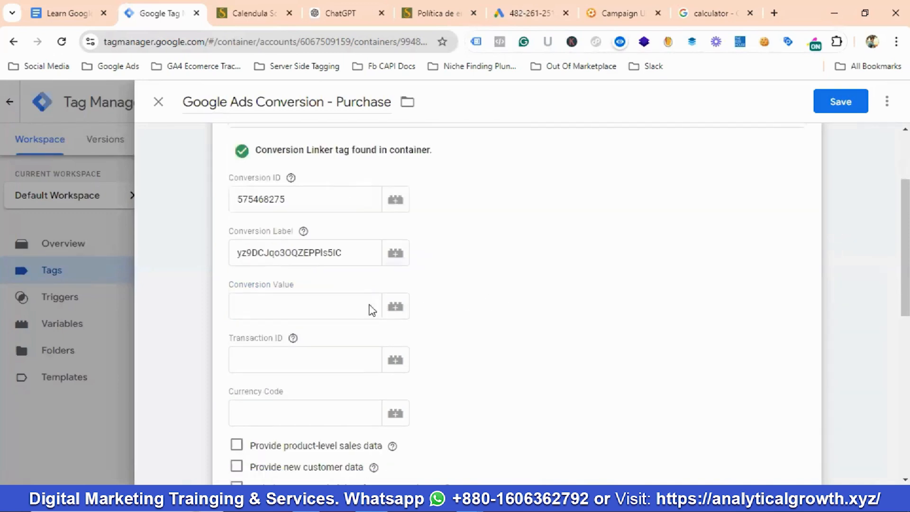
left_click(306, 293)
left_click(396, 292)
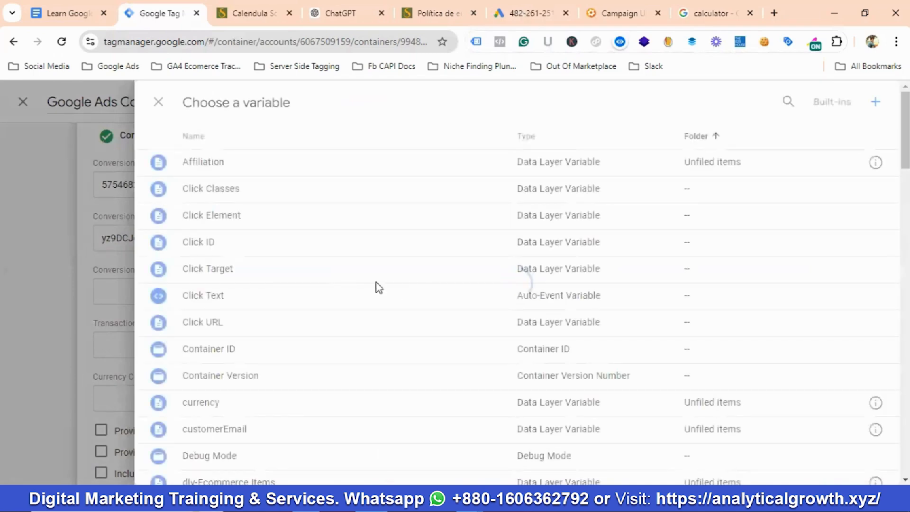
scroll(300, 319, "down", 15)
scroll(318, 331, "down", 15)
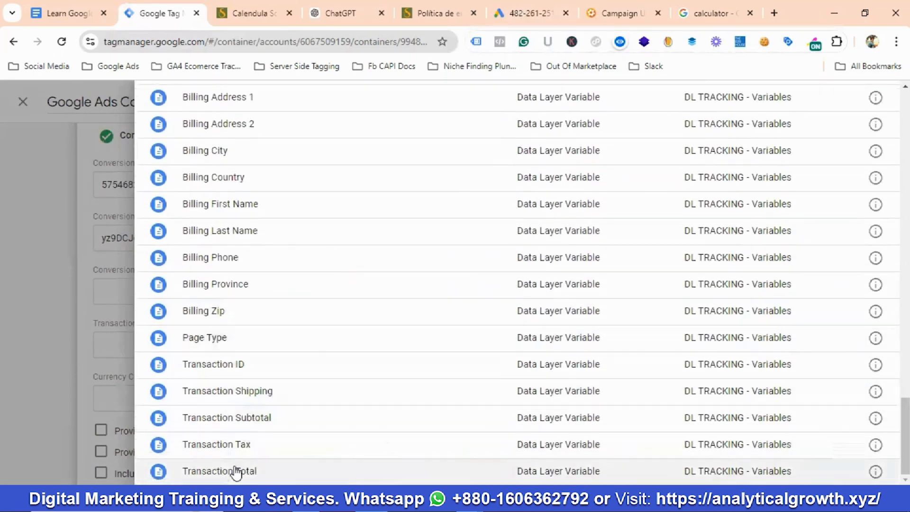
left_click(242, 471)
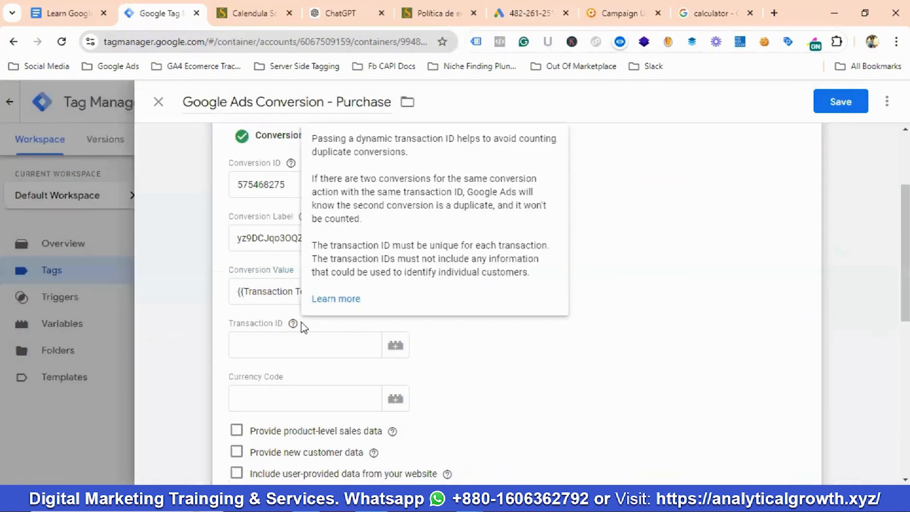
Set the tag's Transaction ID to the Transaction ID data layer variable
left_click(276, 353)
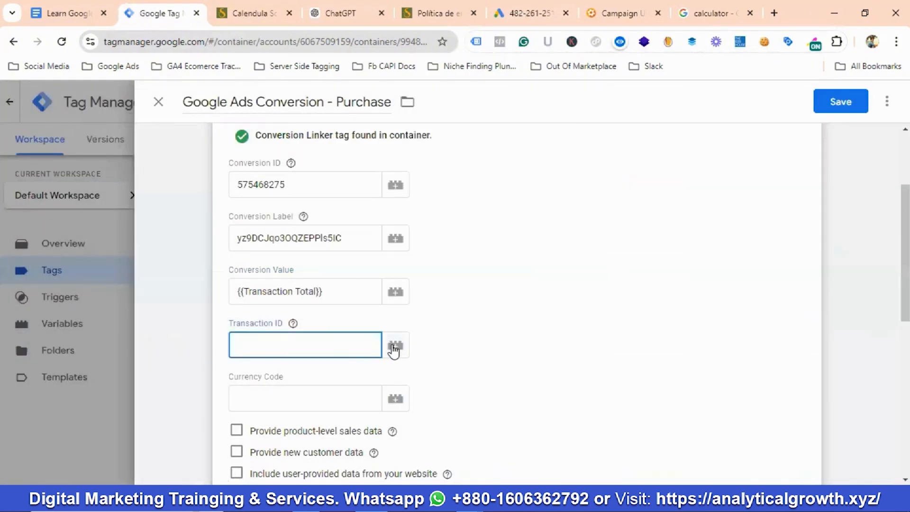
left_click(395, 345)
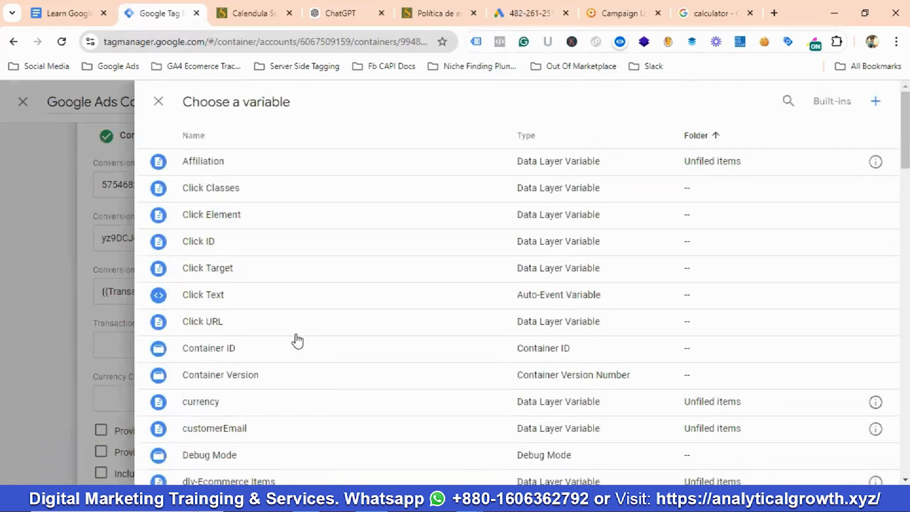
scroll(305, 341, "down", 20)
scroll(313, 353, "down", 6)
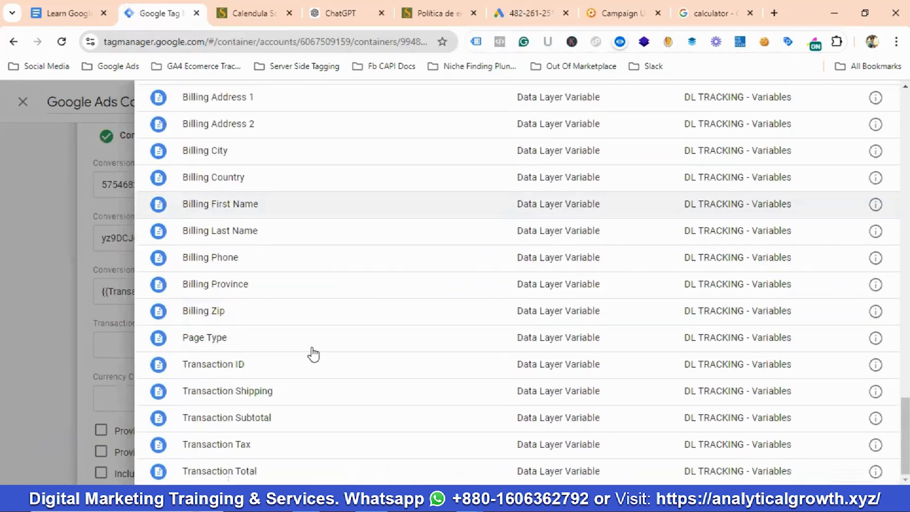
left_click(223, 364)
Set the tag's Currency Code to the currency data layer variable
left_click(272, 399)
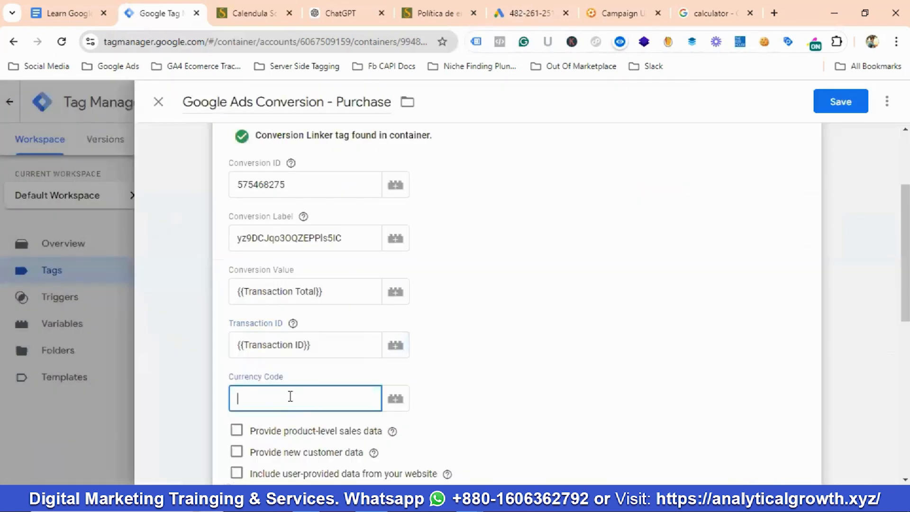
scroll(291, 396, "down", 2)
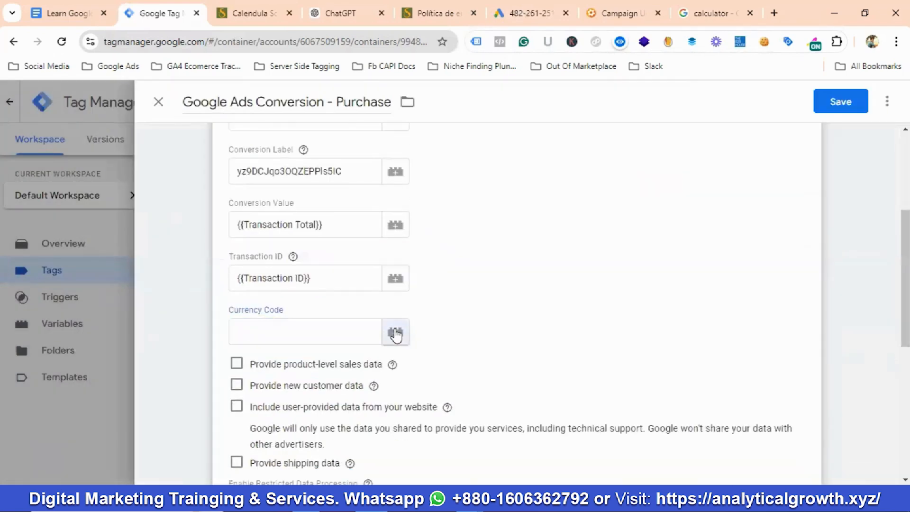
left_click(395, 333)
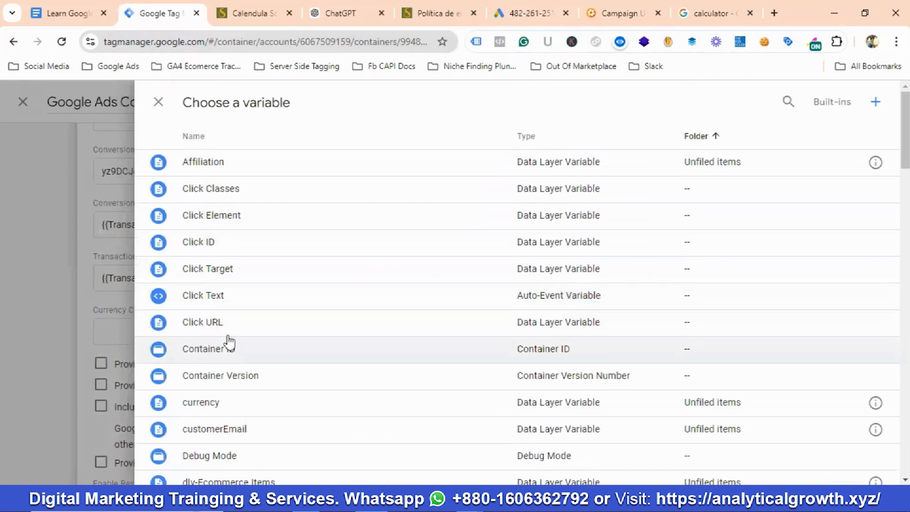
scroll(237, 322, "down", 3)
left_click(202, 269)
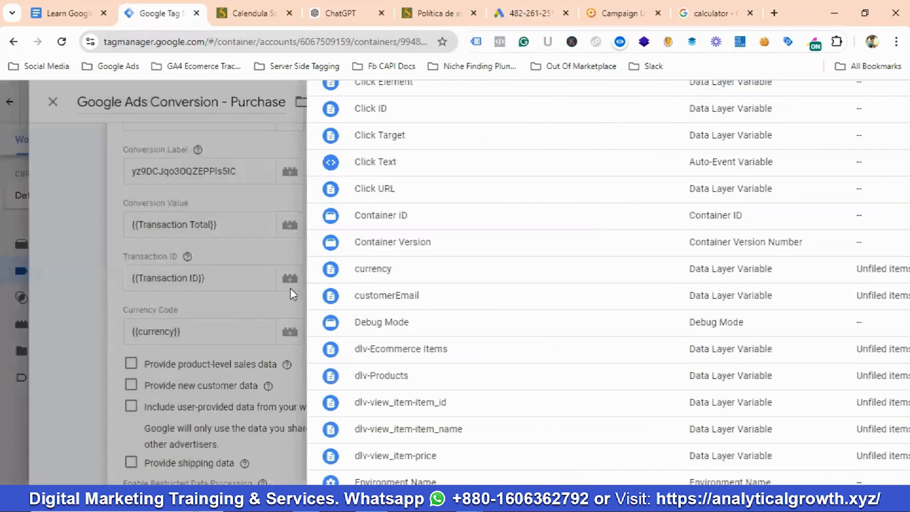
Add the Transaction Complete trigger to the Google Ads Conversion - Purchase tag and save the tag
scroll(315, 314, "down", 6)
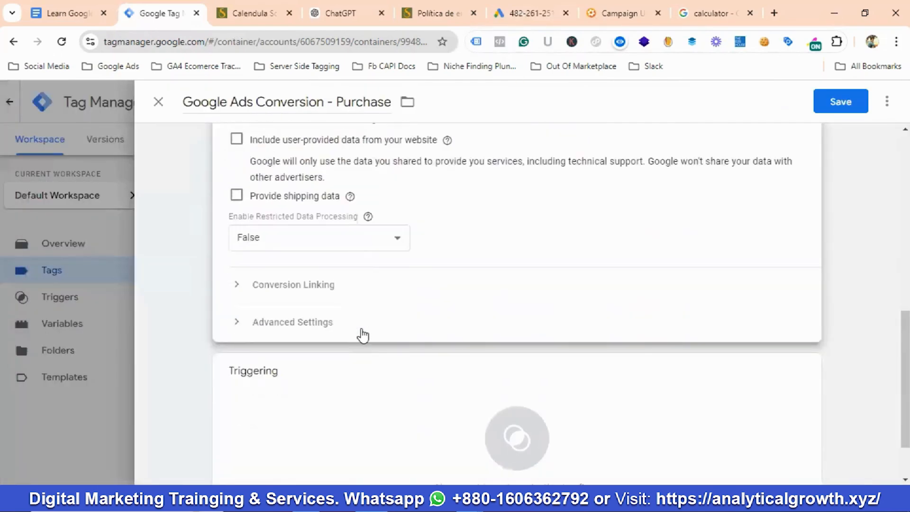
scroll(401, 315, "down", 2)
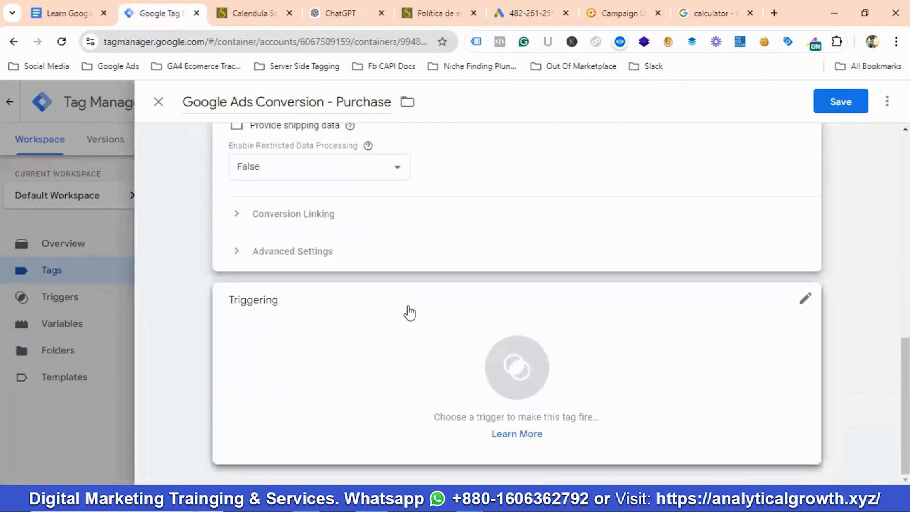
left_click(520, 361)
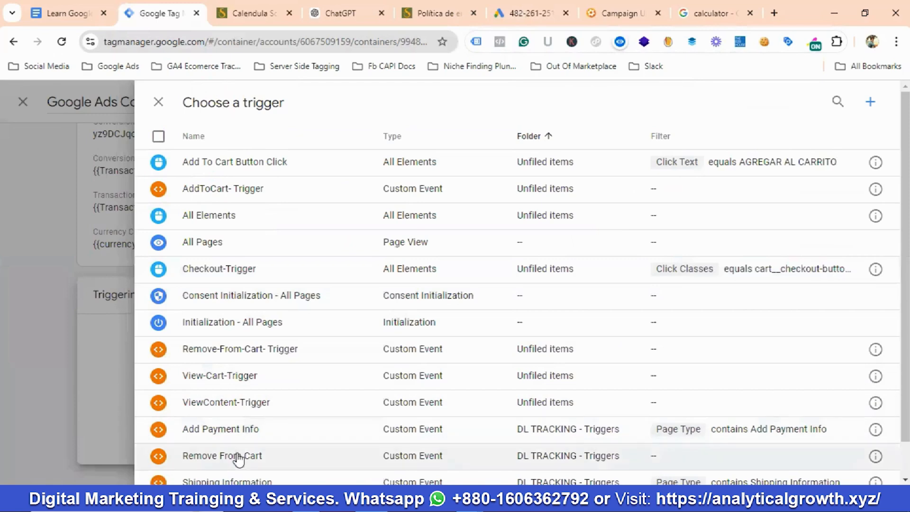
scroll(251, 412, "down", 1)
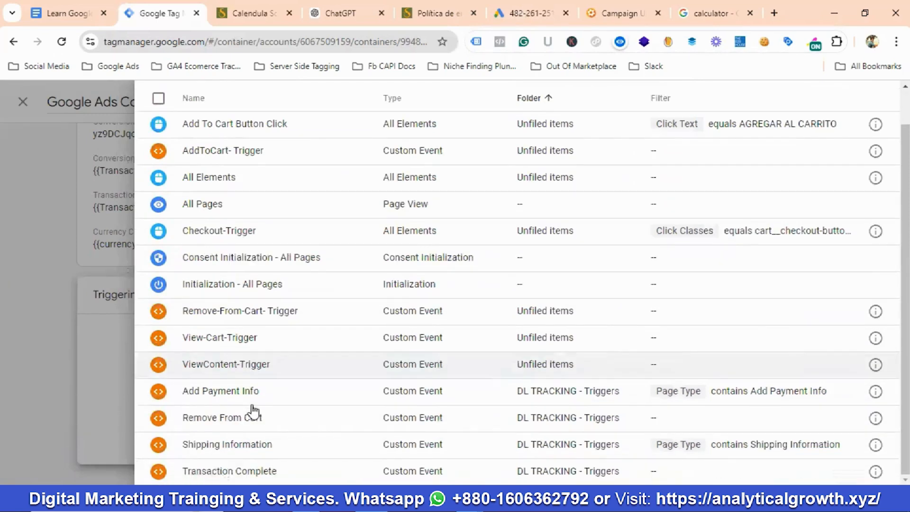
left_click(265, 474)
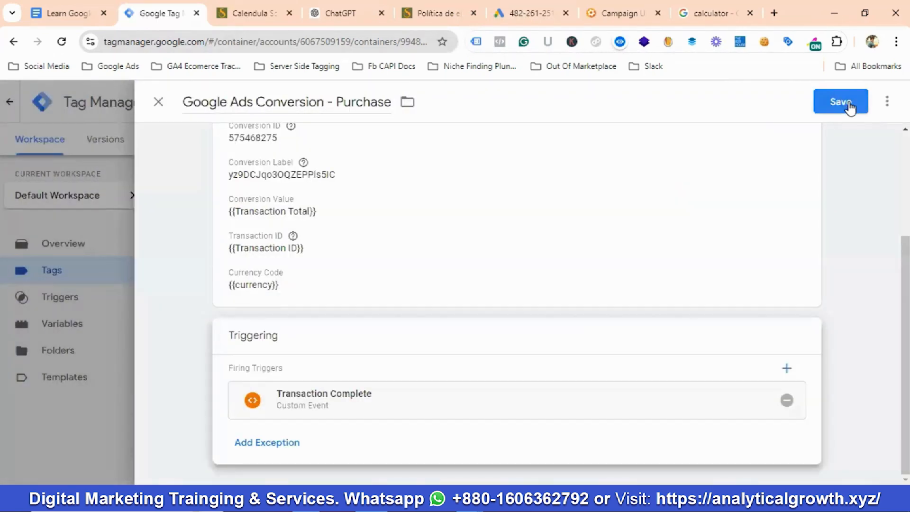
left_click(847, 104)
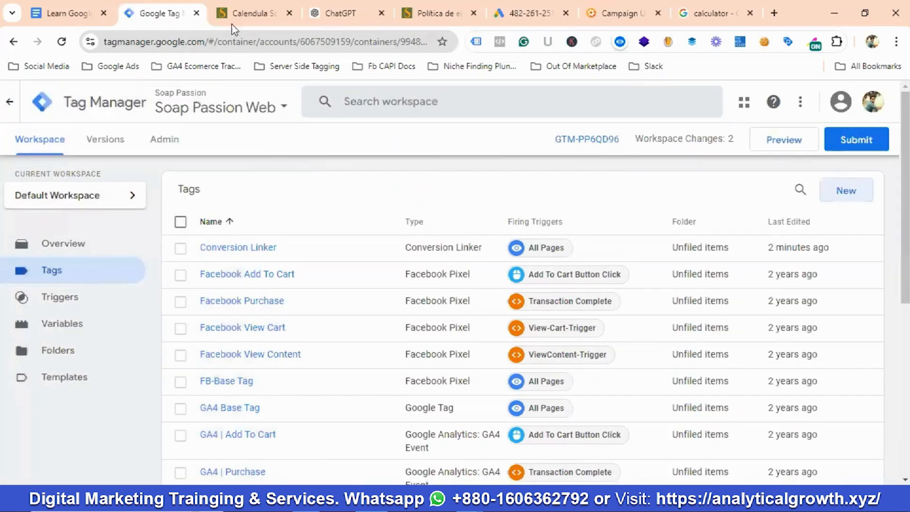
Switch to Google Ads and finish the setup of the new purchase conversion action
left_click(522, 19)
scroll(302, 326, "down", 2)
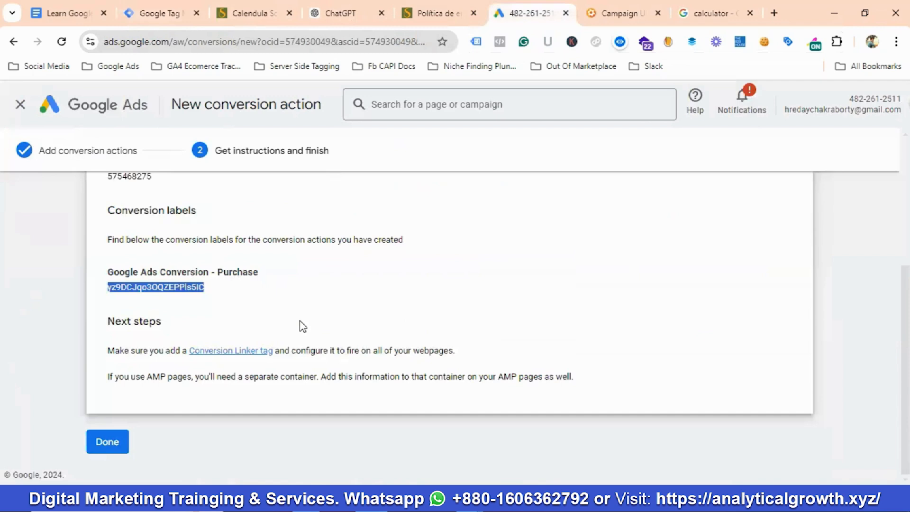
left_click(117, 445)
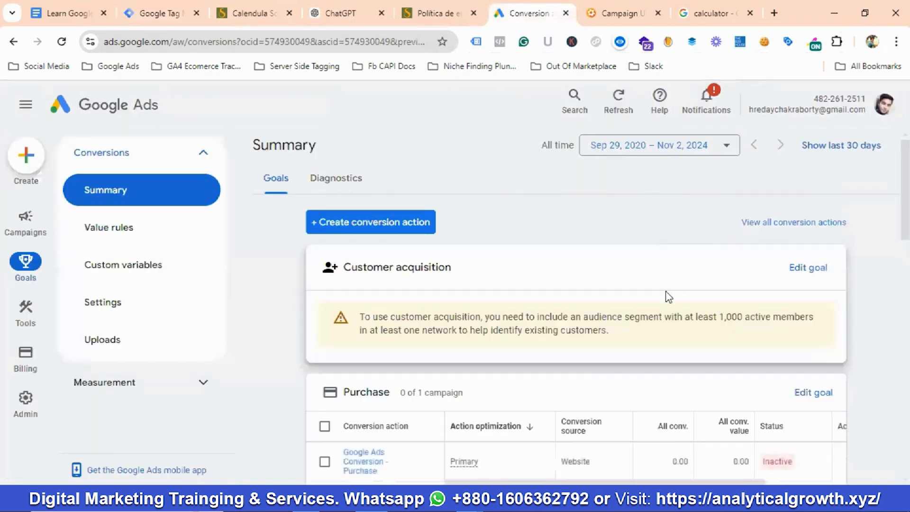
Check the status details of the Google Ads Conversion - Purchase action in the conversions summary
scroll(613, 287, "down", 3)
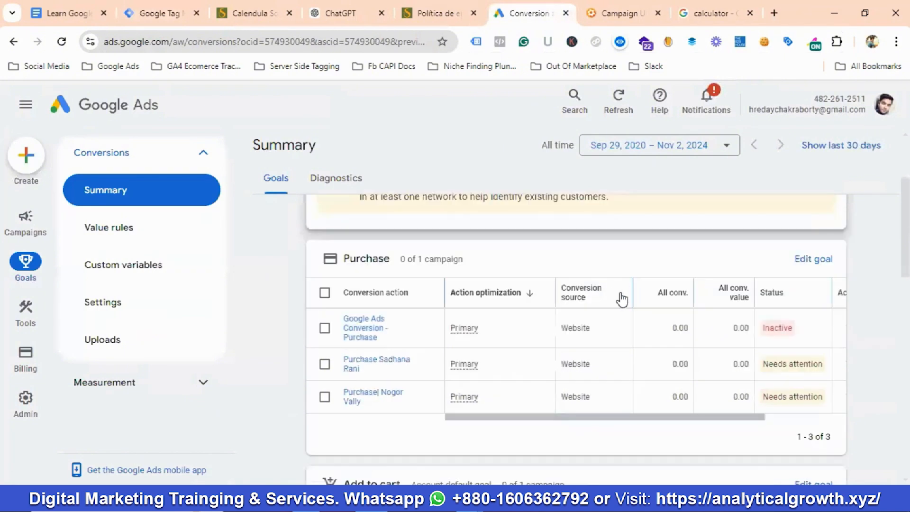
scroll(727, 366, "right", 3)
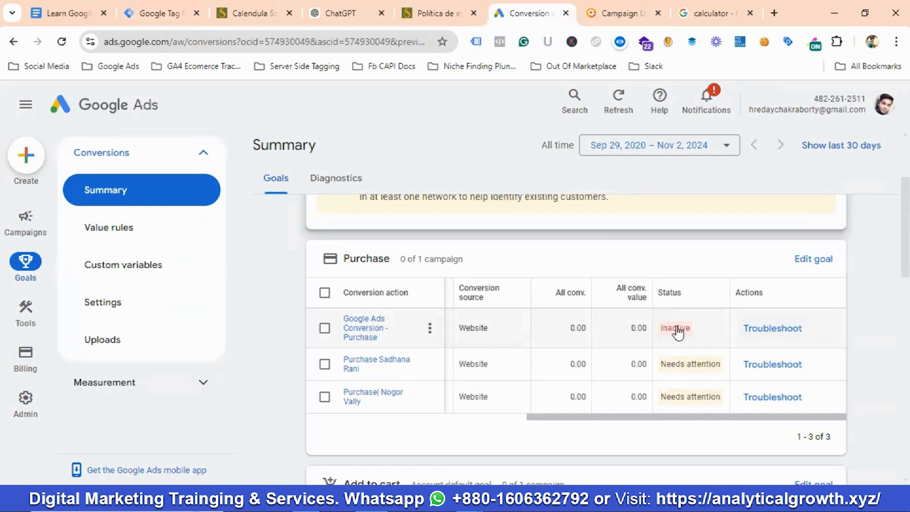
mouse_move(677, 327)
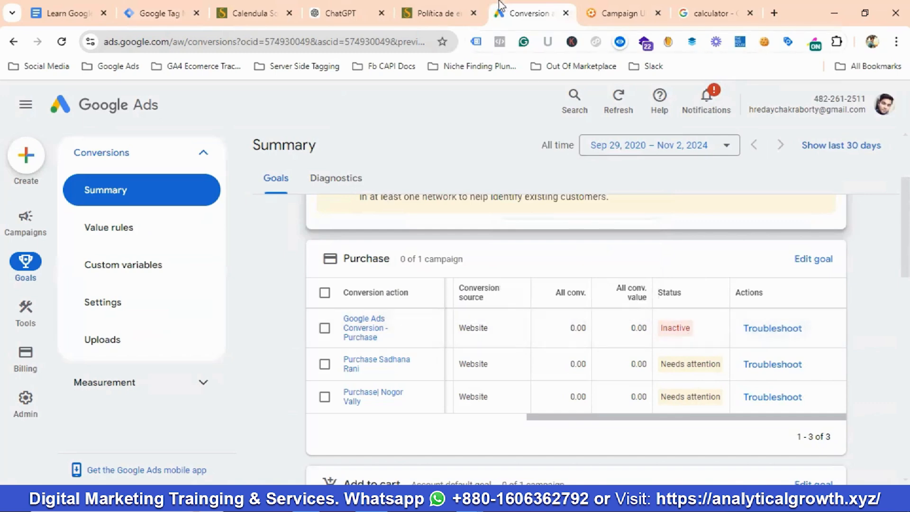
Look over the store's shipping policy and Calendula Soap pages, plus the tag list in Google Tag Manager
left_click(448, 12)
scroll(466, 213, "up", 2)
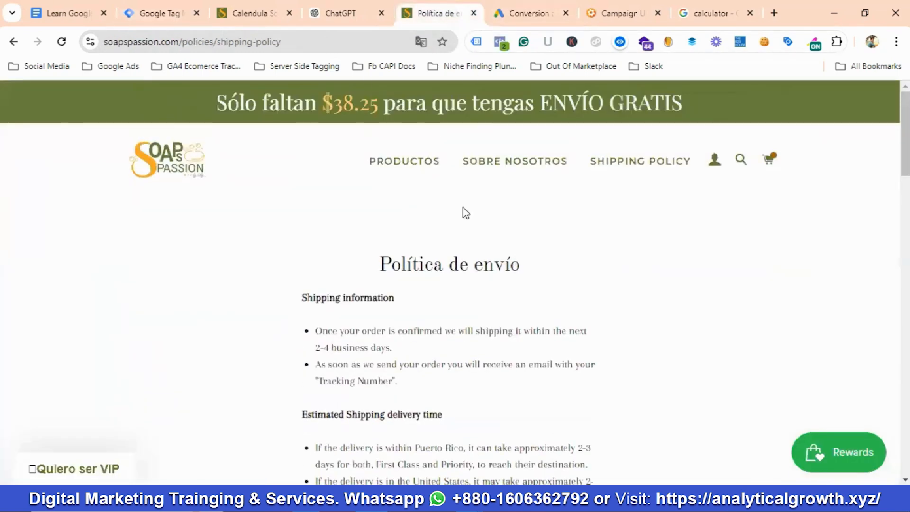
left_click(275, 19)
scroll(426, 287, "up", 15)
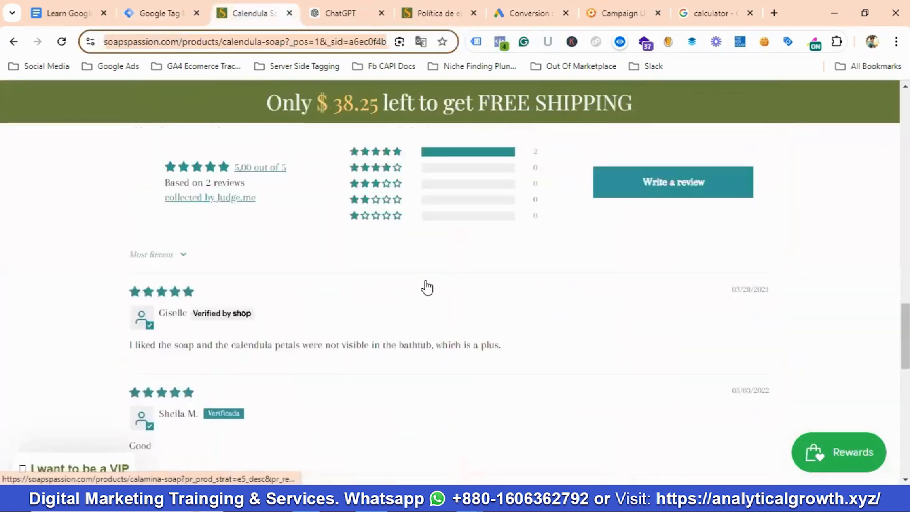
scroll(427, 287, "up", 10)
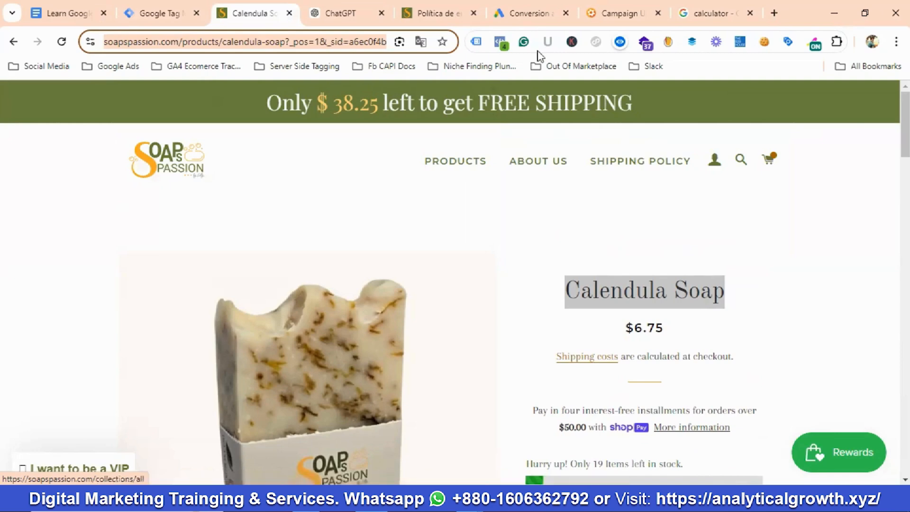
left_click(538, 9)
left_click(173, 6)
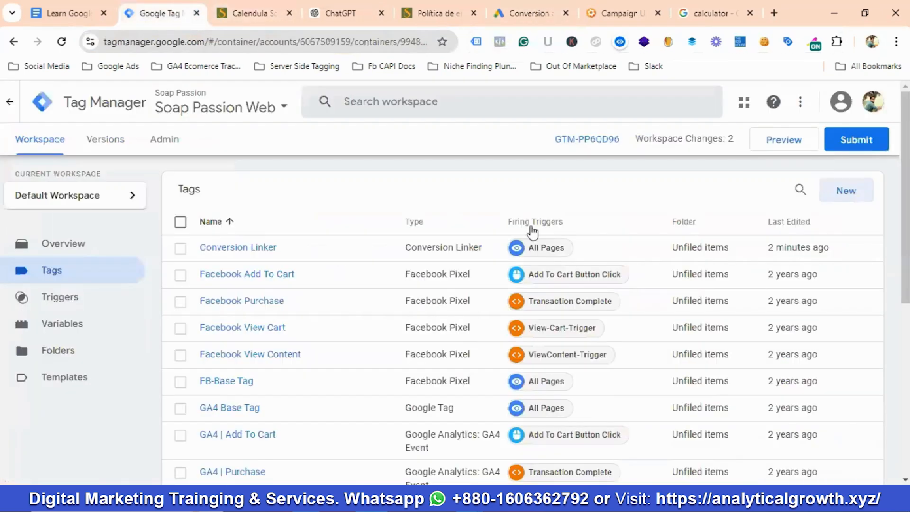
scroll(324, 268, "down", 2)
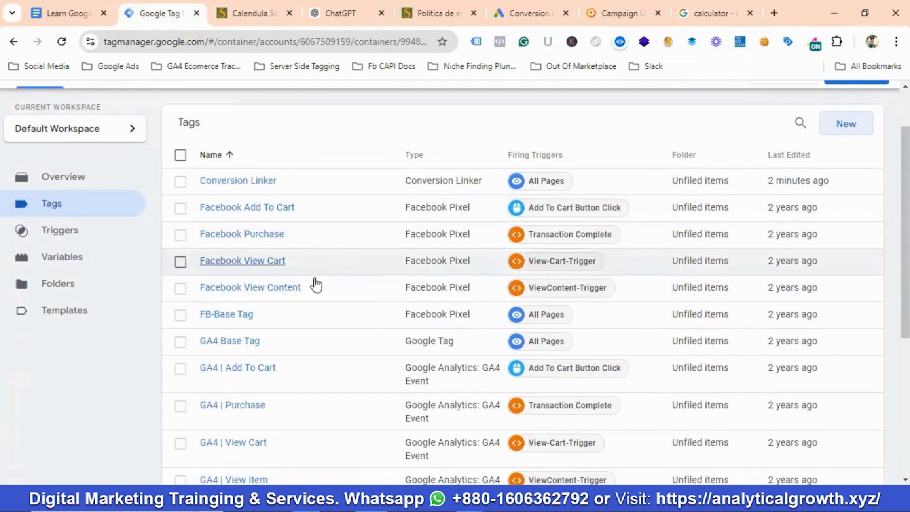
scroll(290, 287, "up", 2)
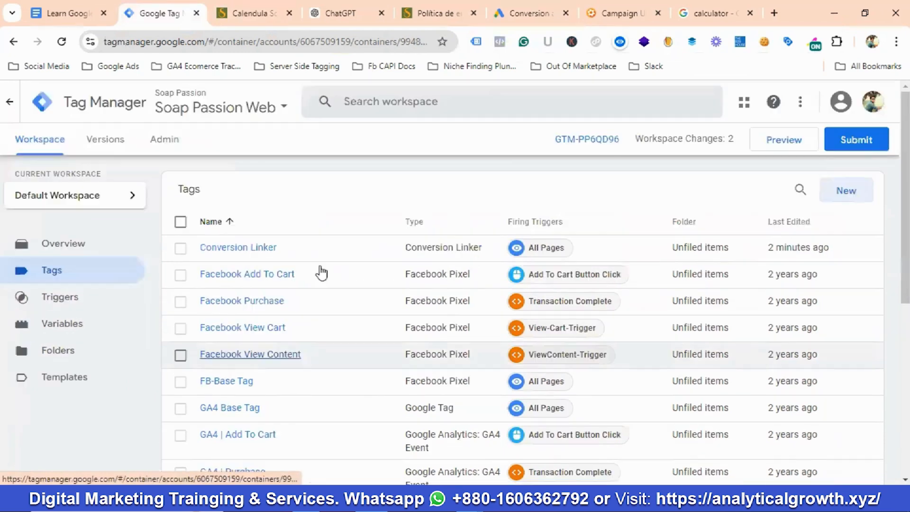
Switch to Google Ads and open the settings of the Calendula Soaps | Sales campaign from the campaign list
left_click(526, 13)
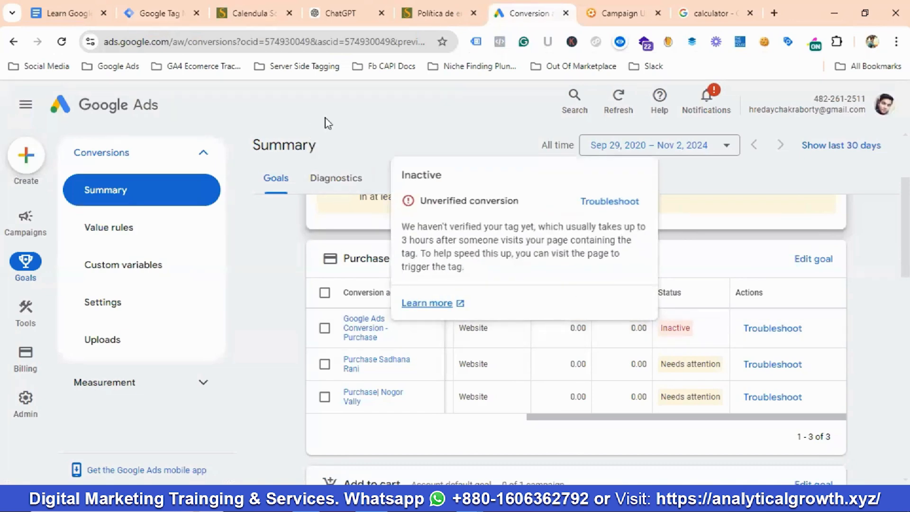
scroll(447, 178, "up", 3)
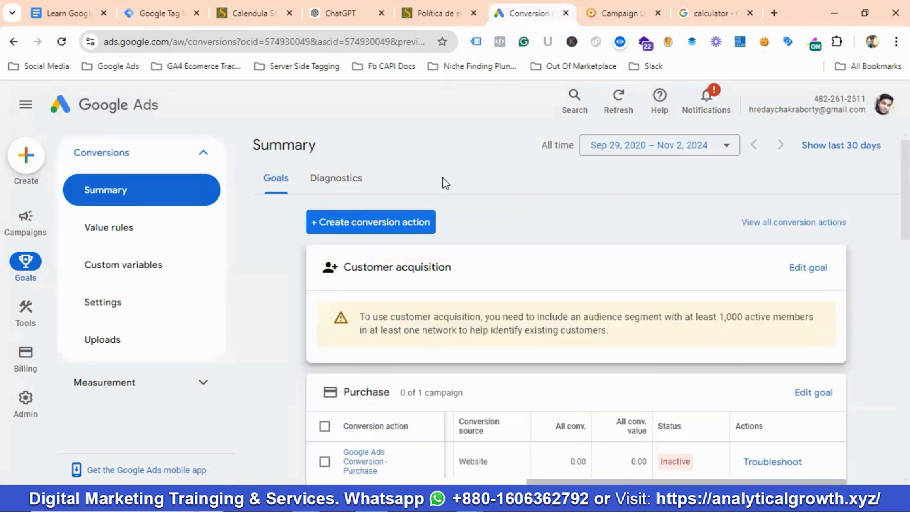
scroll(447, 178, "down", 2)
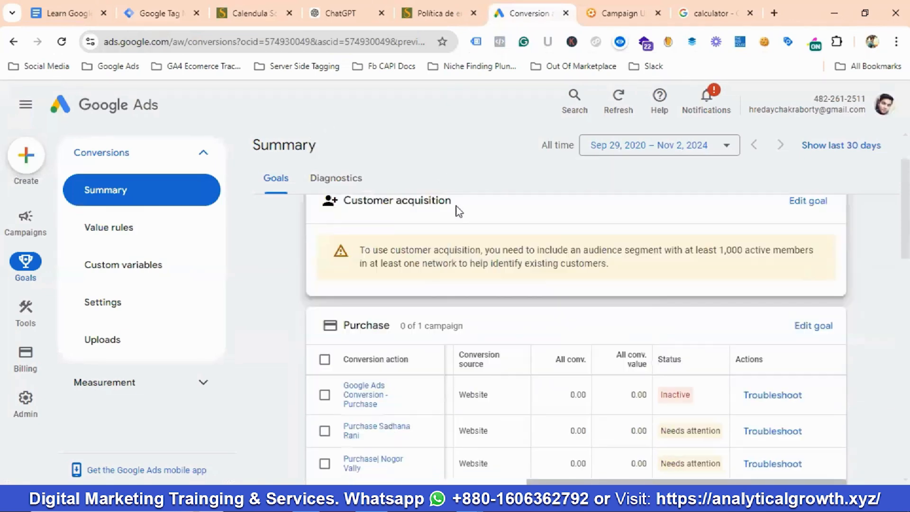
left_click(135, 111)
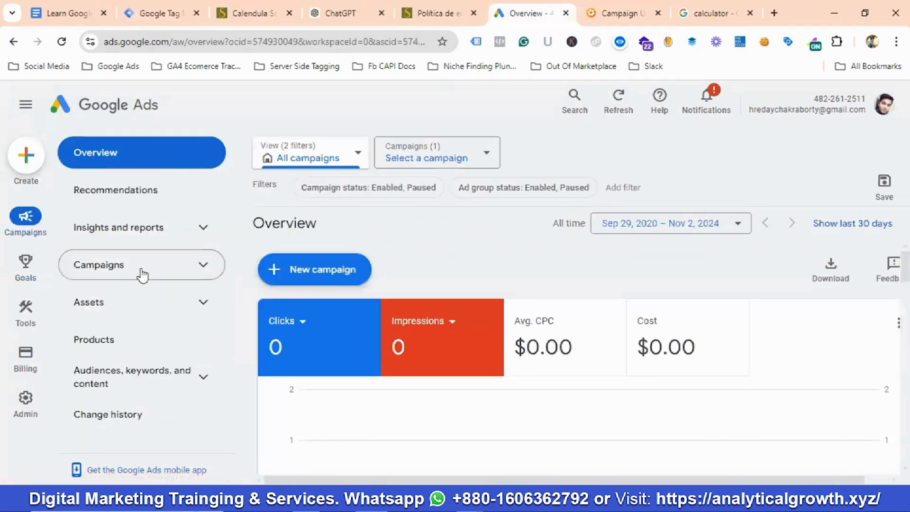
left_click(142, 275)
left_click(129, 307)
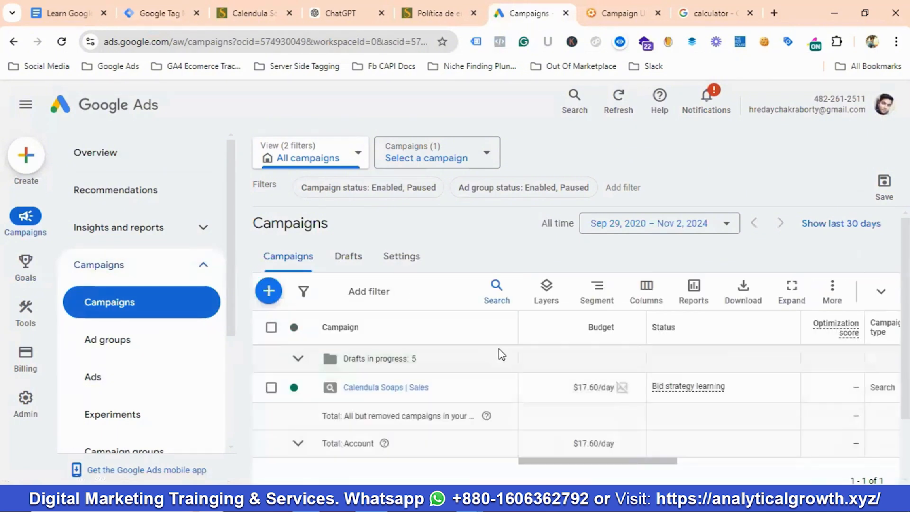
scroll(498, 360, "down", 2)
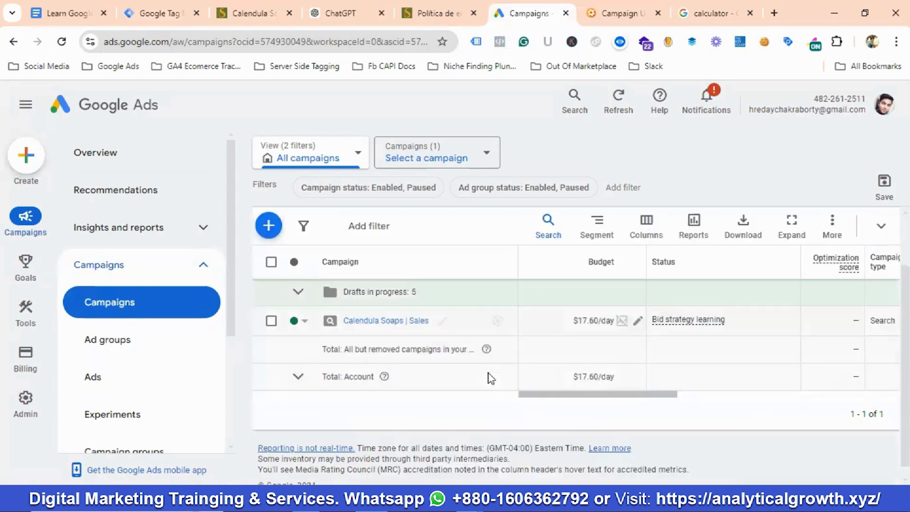
left_click(497, 310)
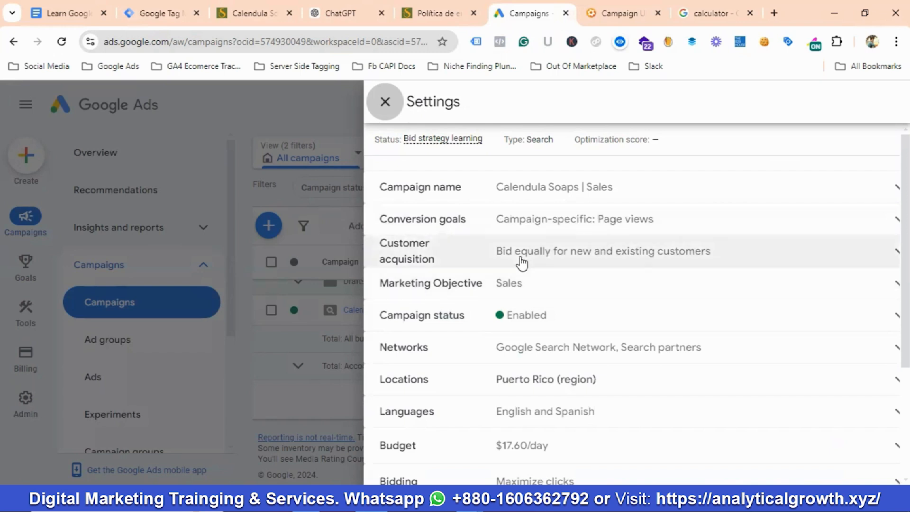
Replace Page views with Purchases as the campaign-specific conversion goal of the Calendula Soaps | Sales campaign
left_click(548, 229)
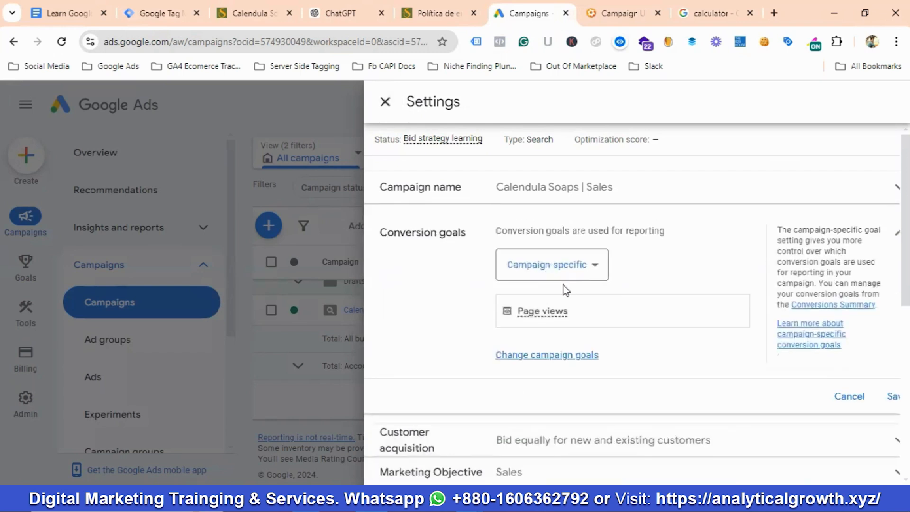
left_click(559, 268)
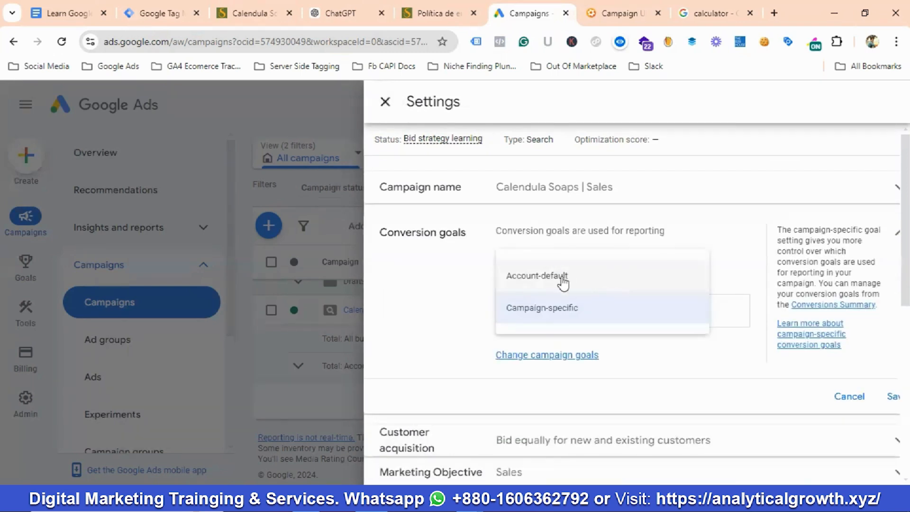
left_click(556, 308)
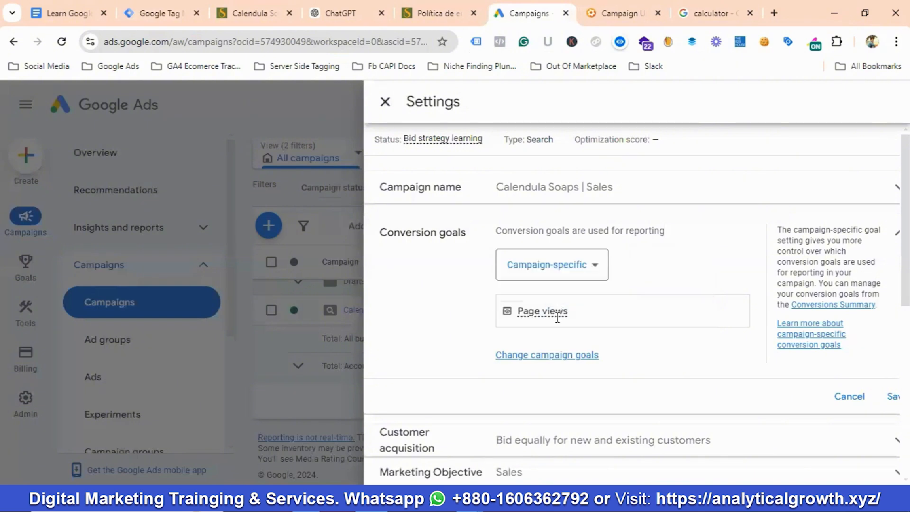
left_click(541, 356)
left_click(275, 359)
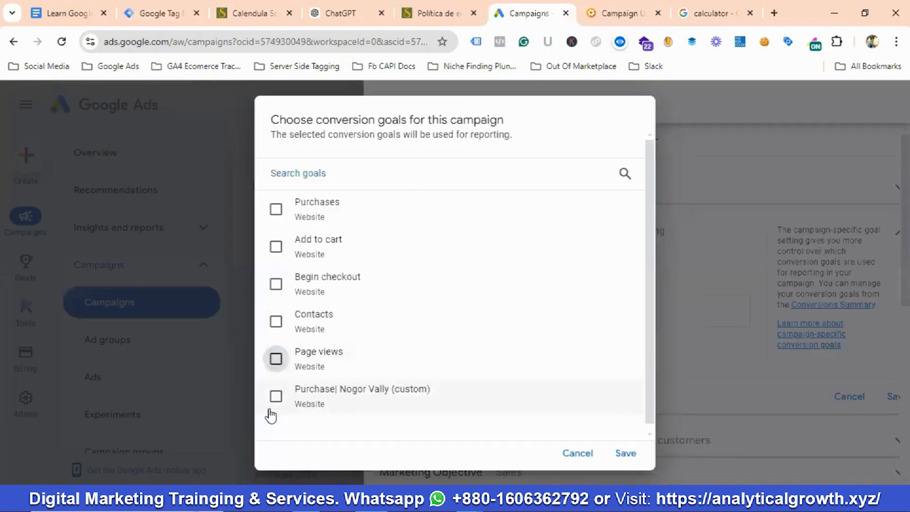
left_click(277, 399)
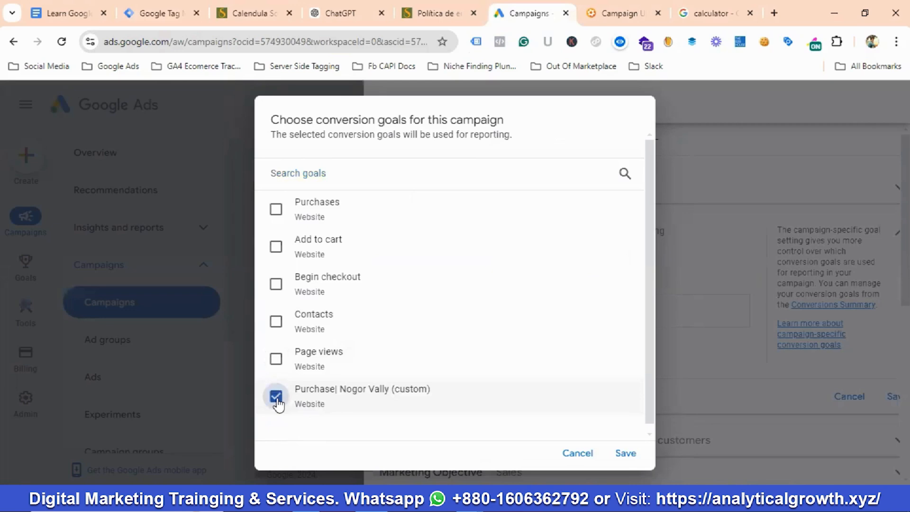
left_click(276, 398)
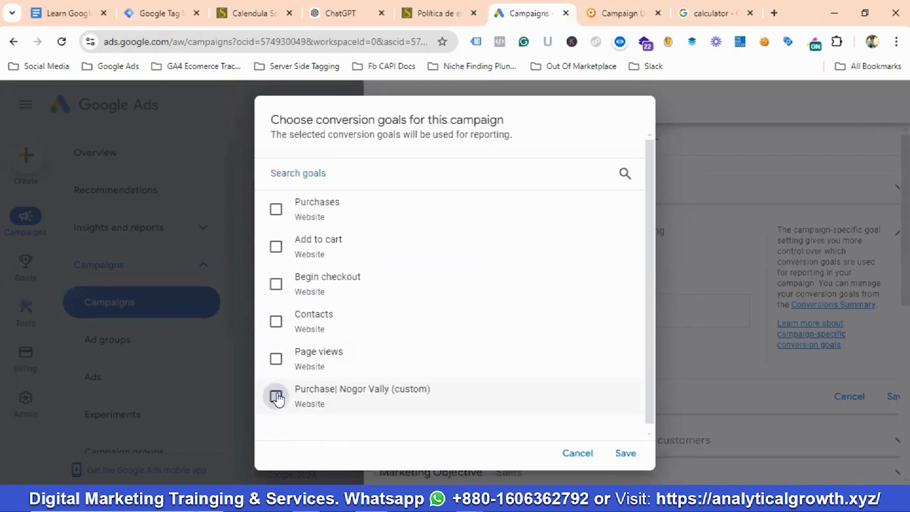
left_click(275, 212)
left_click(633, 456)
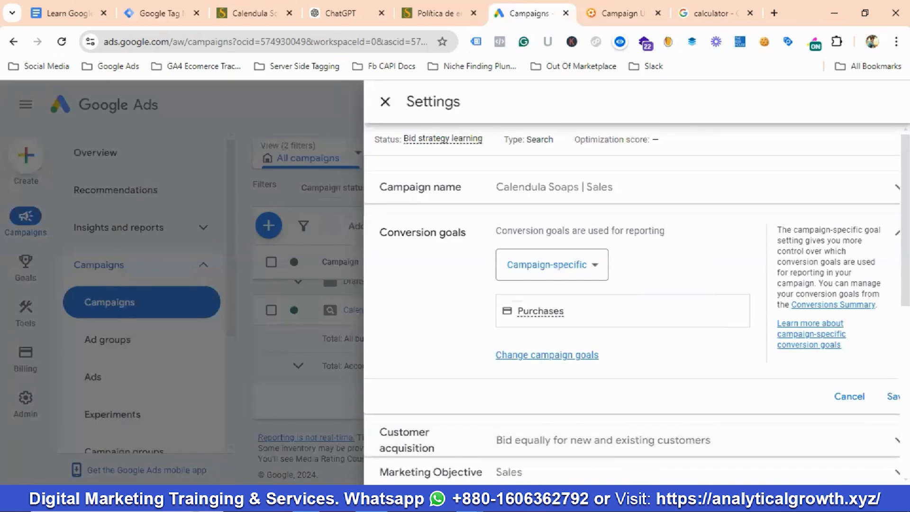
Save the campaign's conversion goals setting and close the campaign settings
scroll(635, 303, "down", 6)
scroll(663, 300, "up", 3)
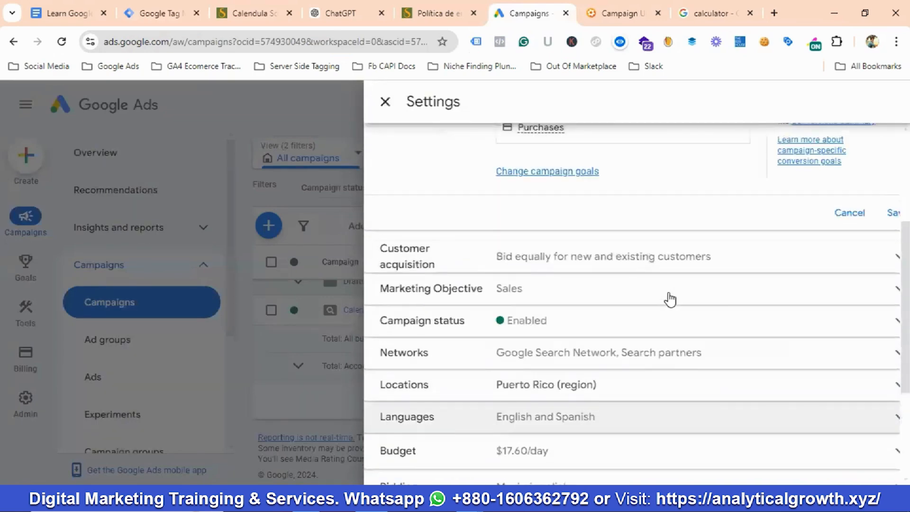
scroll(807, 279, "up", 3)
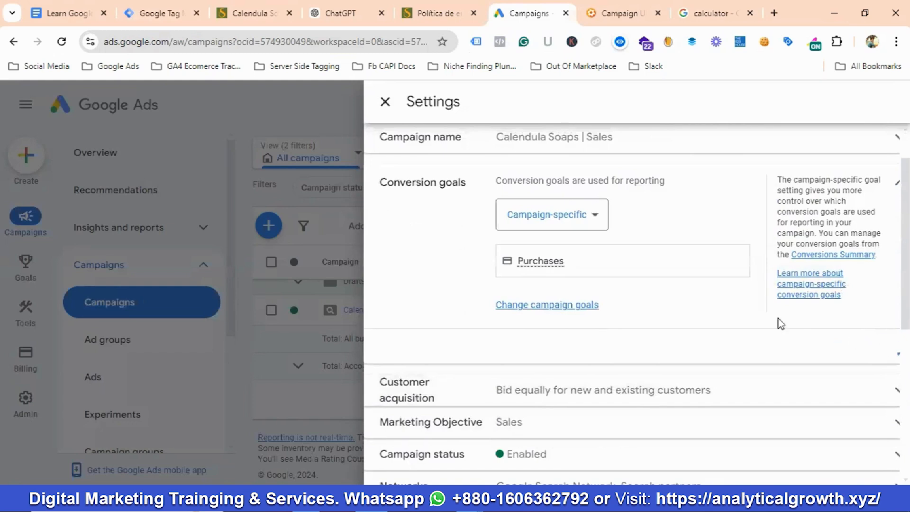
left_click(703, 303)
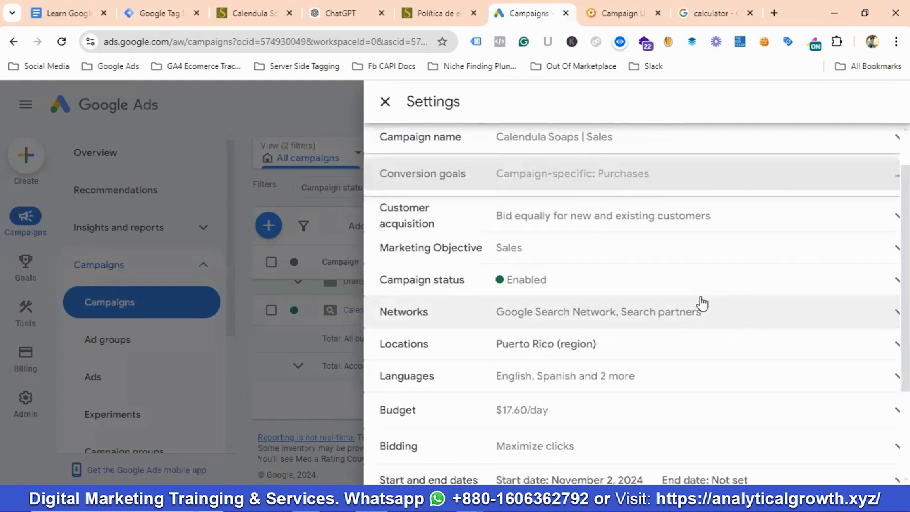
left_click(394, 104)
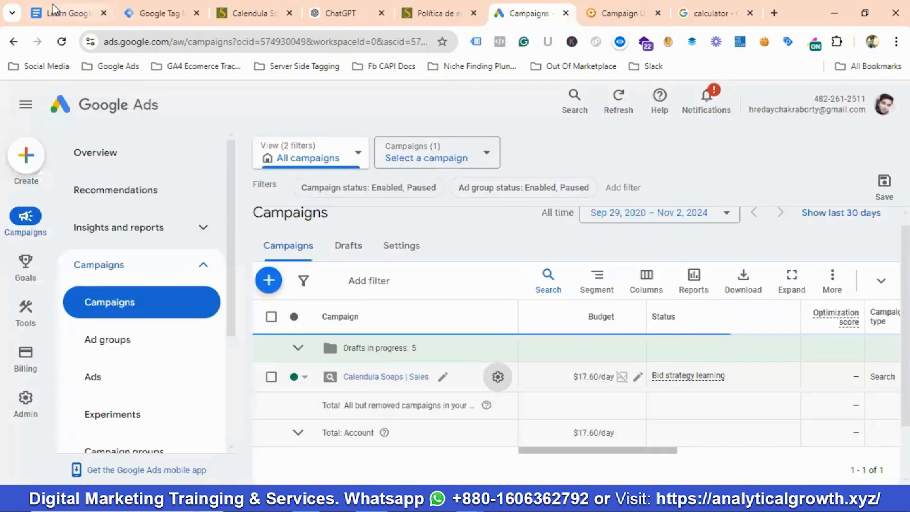
Review the Learn Google Ads In One Video outline and the campaign list in Google Ads
left_click(71, 13)
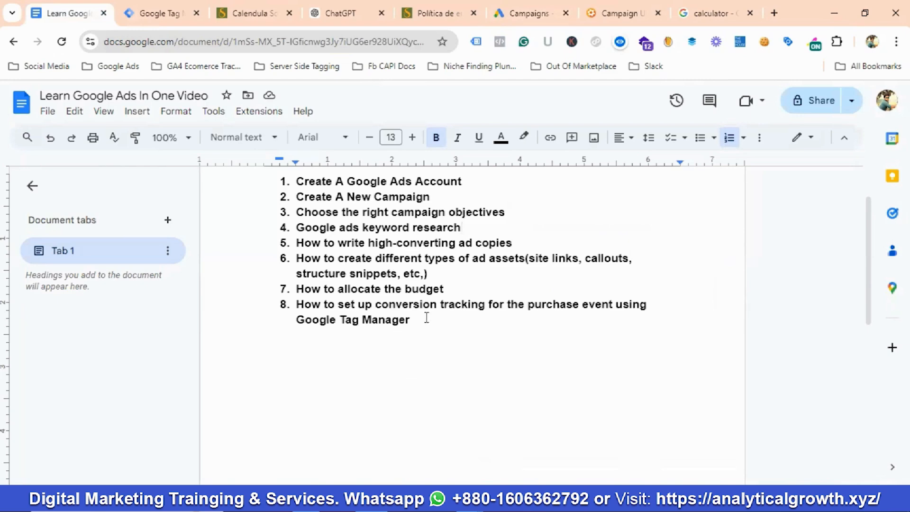
scroll(426, 317, "up", 2)
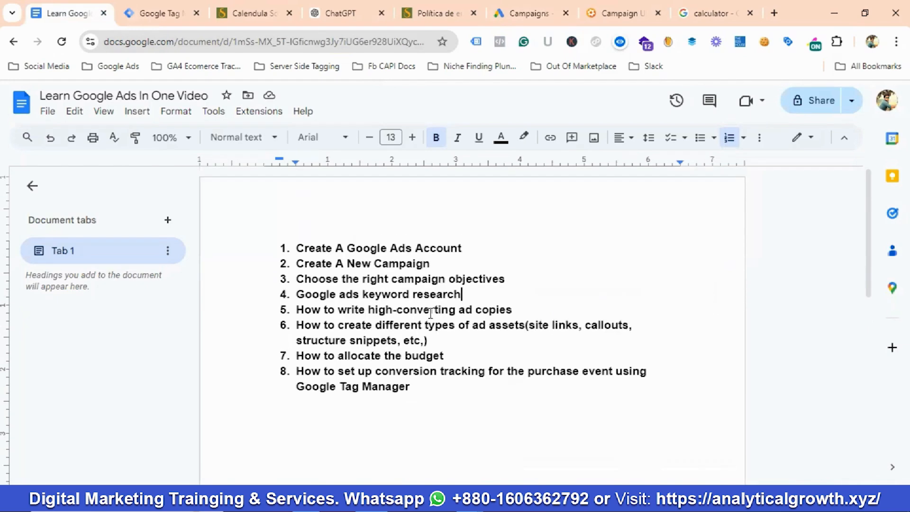
left_click(516, 14)
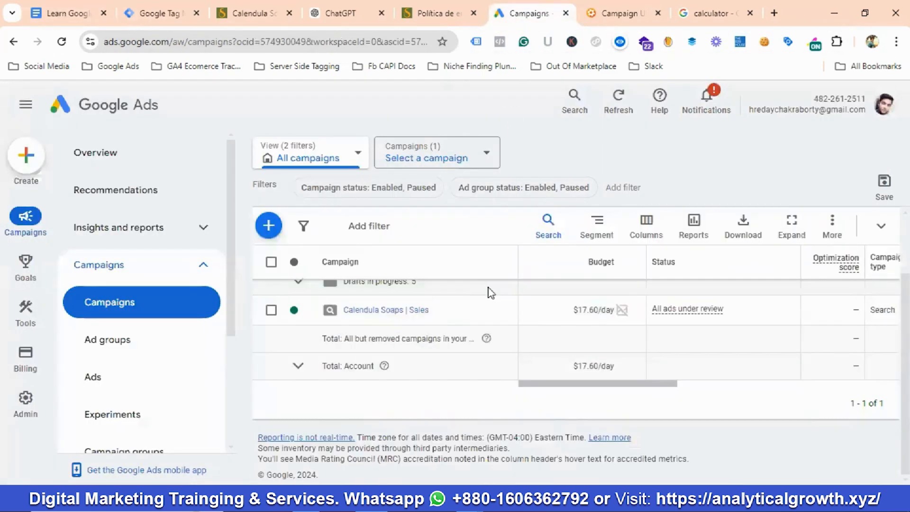
scroll(490, 293, "up", 2)
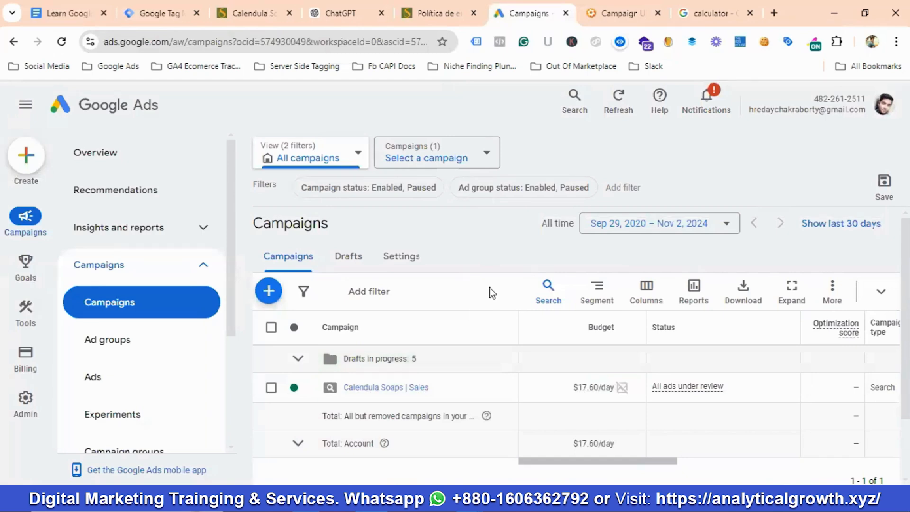
Add "Google Ads Remarketing Tag" as item 9 at the end of the outline in the Google Docs document
left_click(90, 22)
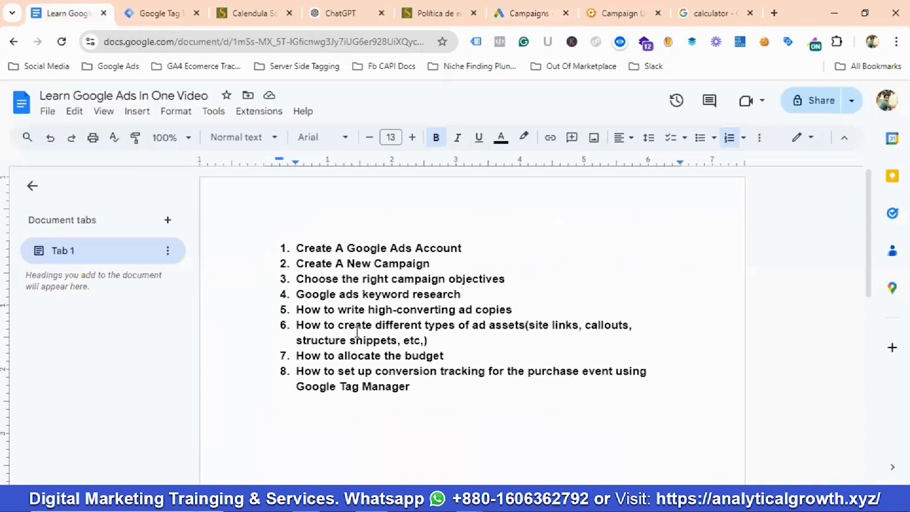
scroll(357, 330, "down", 2)
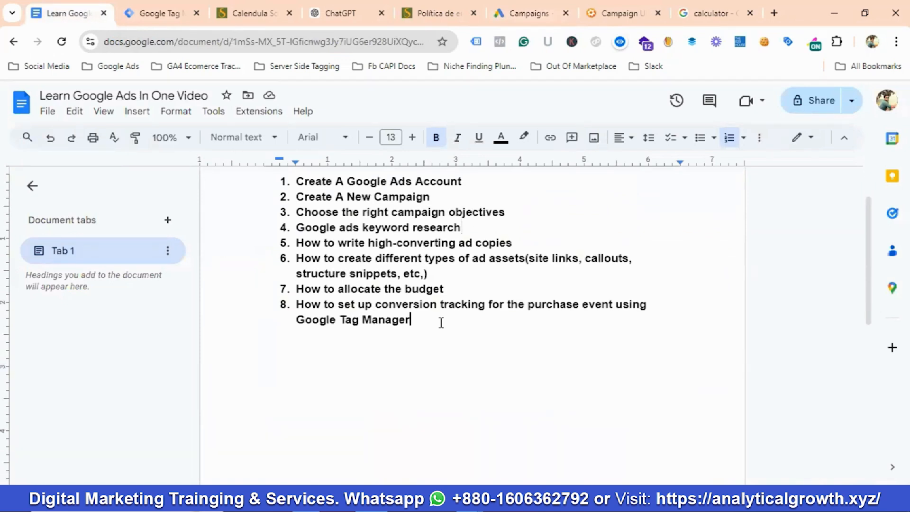
key("Return")
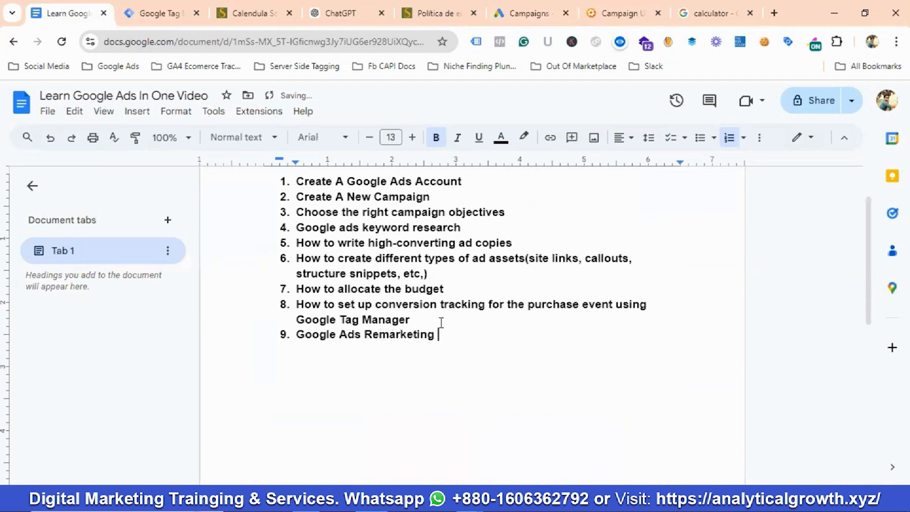
type("Tag")
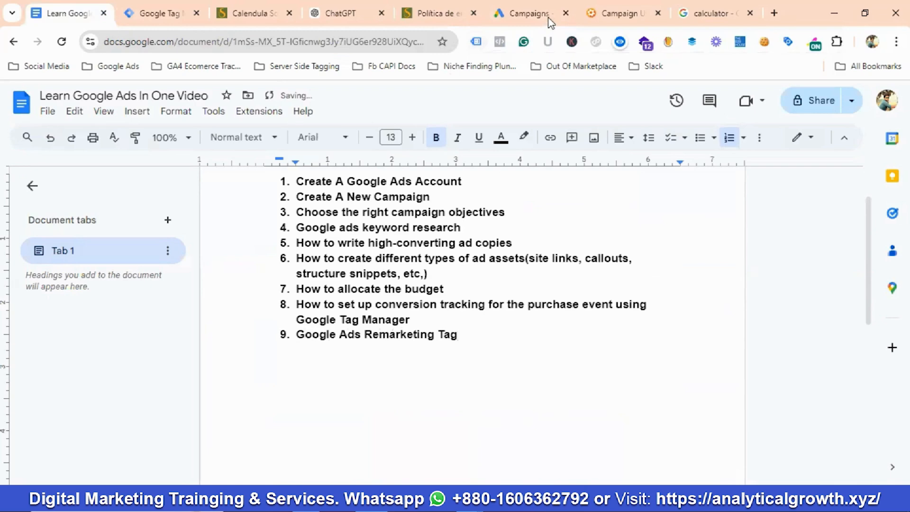
Switch to Google Ads and open the Google Ads tag data source for editing in Audience manager
left_click(545, 17)
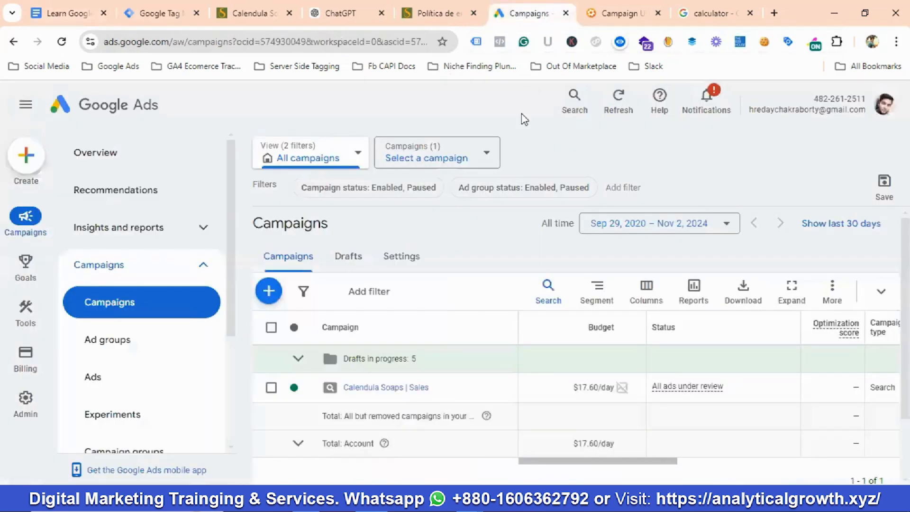
mouse_move(28, 317)
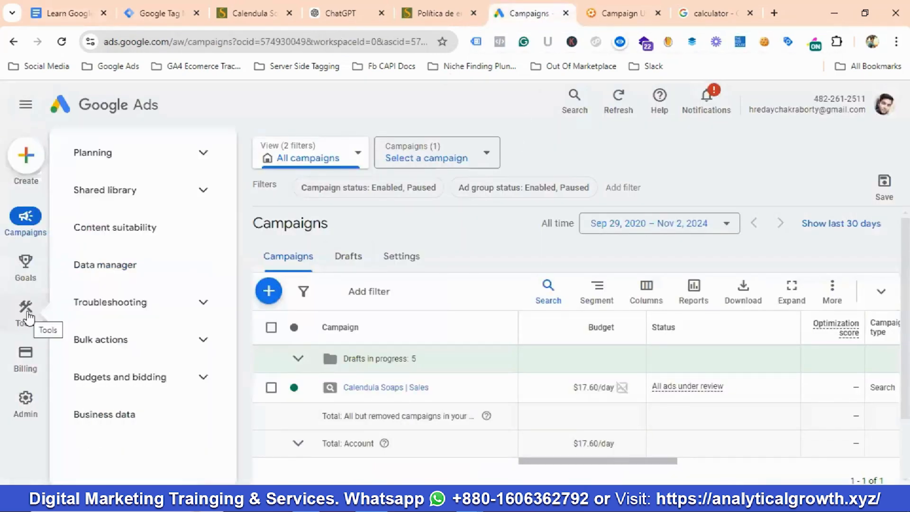
left_click(134, 190)
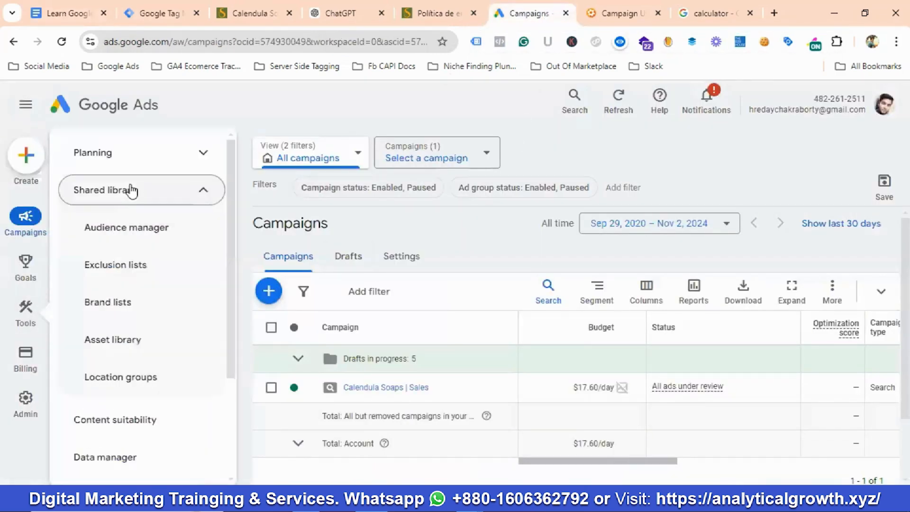
left_click(134, 231)
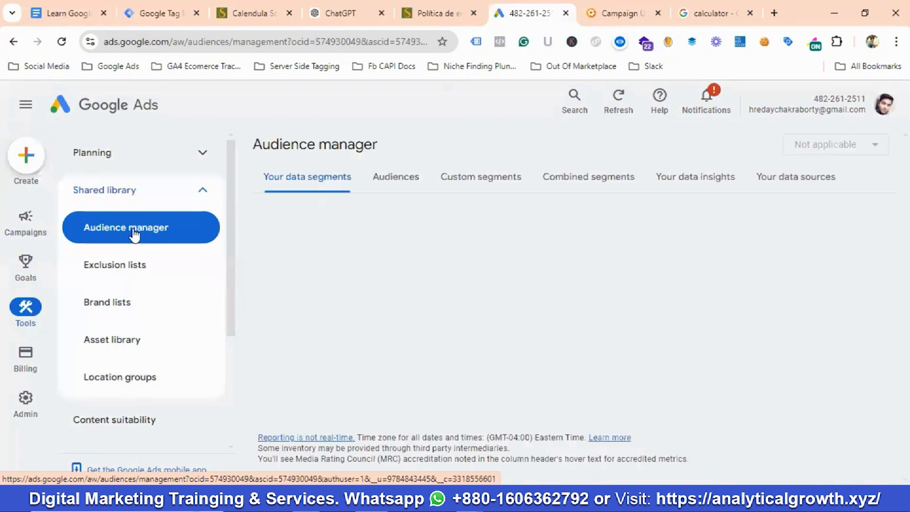
left_click(788, 183)
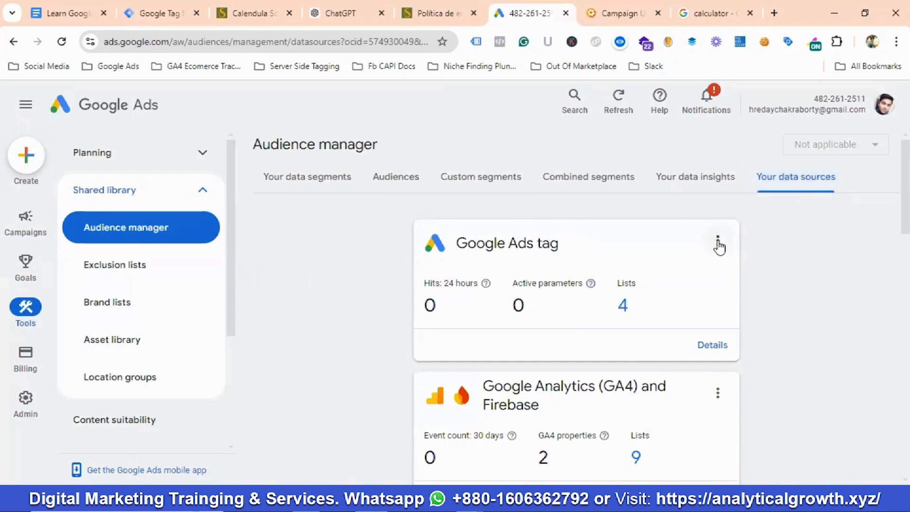
left_click(715, 243)
left_click(566, 248)
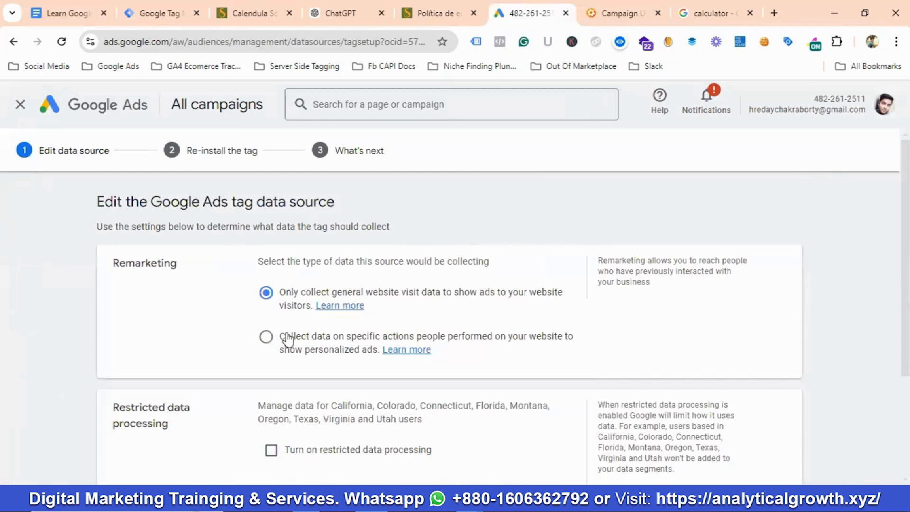
Review the data source settings and save them with only general website visit data collected
scroll(287, 327, "down", 3)
scroll(288, 300, "up", 3)
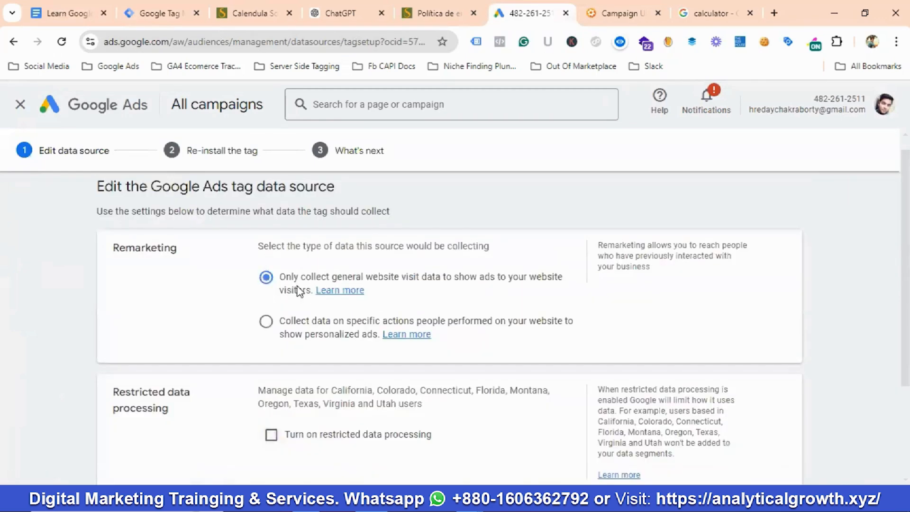
scroll(298, 290, "down", 3)
left_click(150, 425)
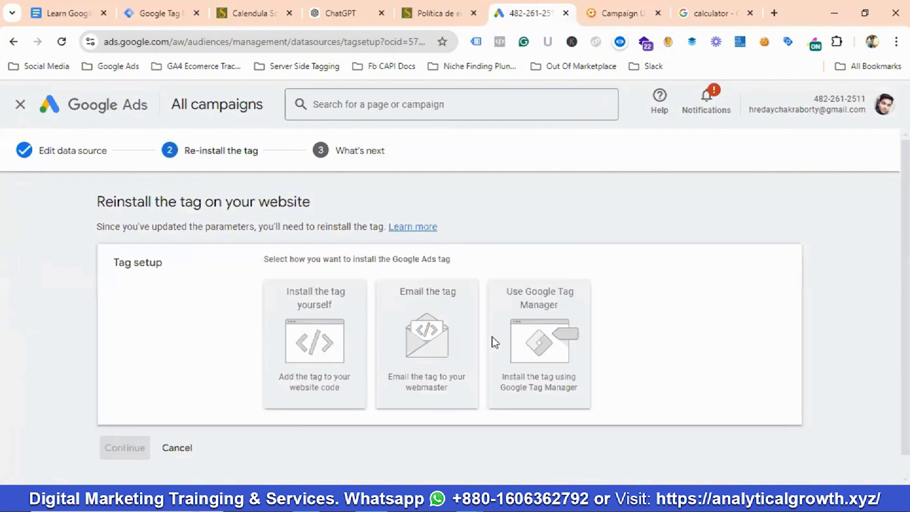
Choose Google Tag Manager as the tag's installation method and copy the conversion ID from its instructions
left_click(493, 341)
scroll(311, 339, "down", 3)
double_click(293, 266)
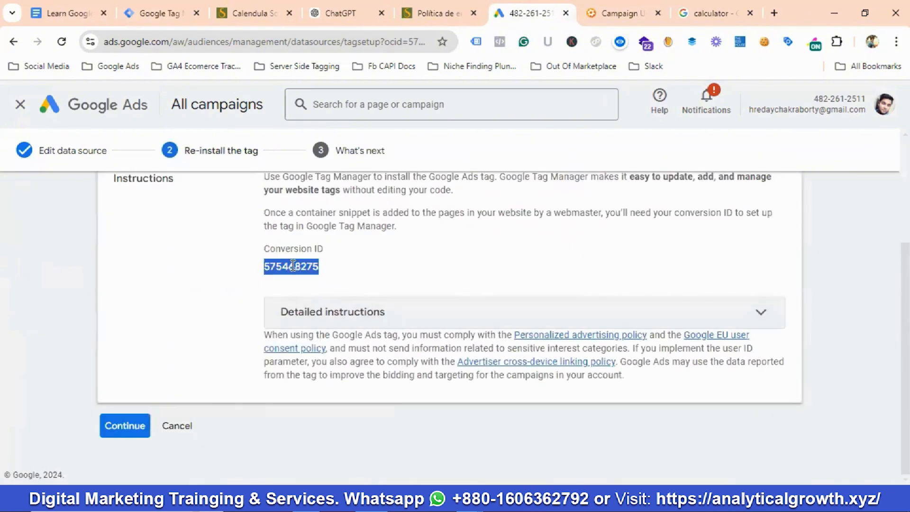
right_click(293, 268)
left_click(333, 283)
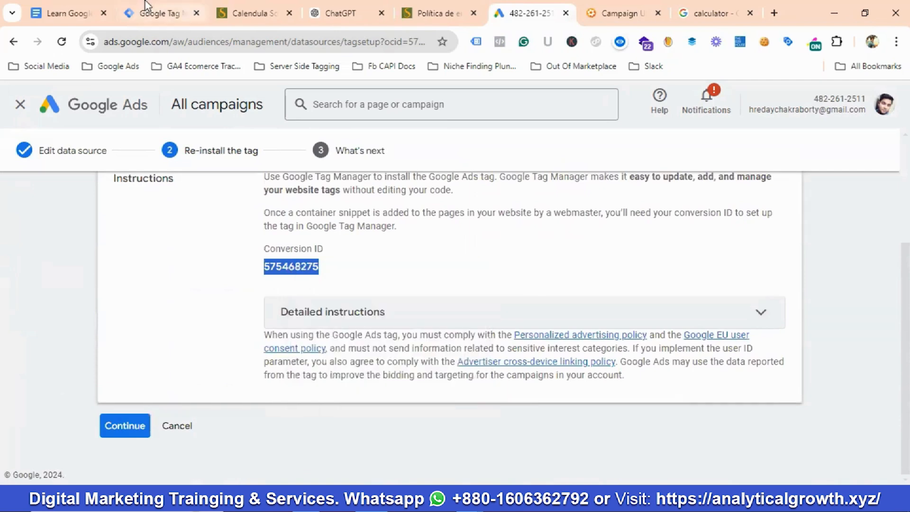
Switch to Google Tag Manager and start a new tag named "Google Ads - Remarketing"
left_click(153, 13)
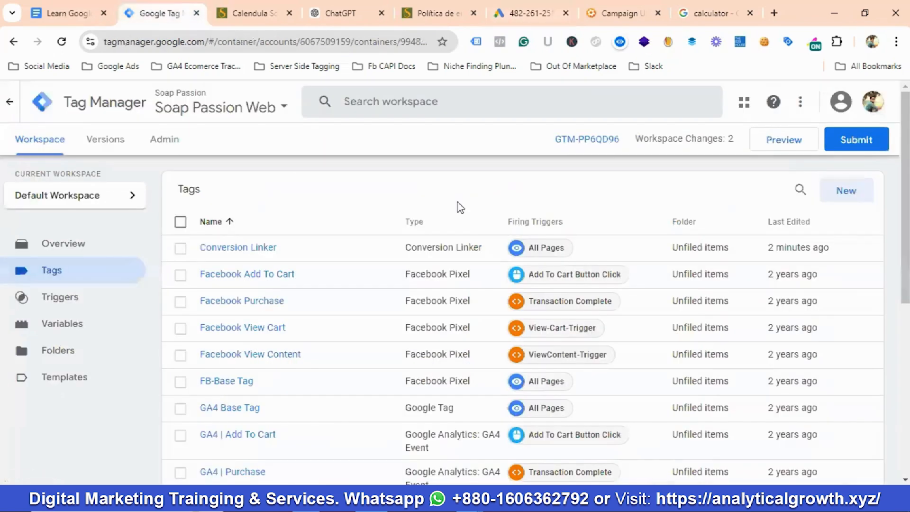
left_click(848, 190)
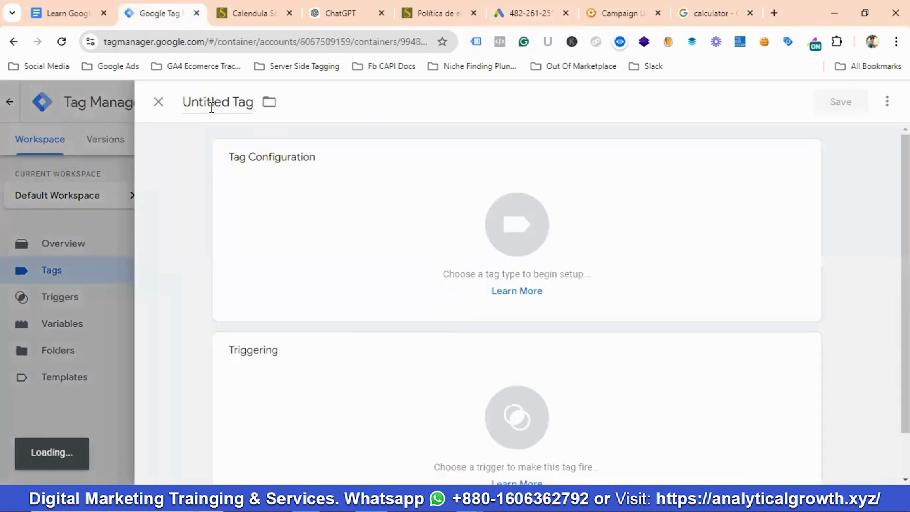
left_click(208, 102)
key("BackSpace")
type("G")
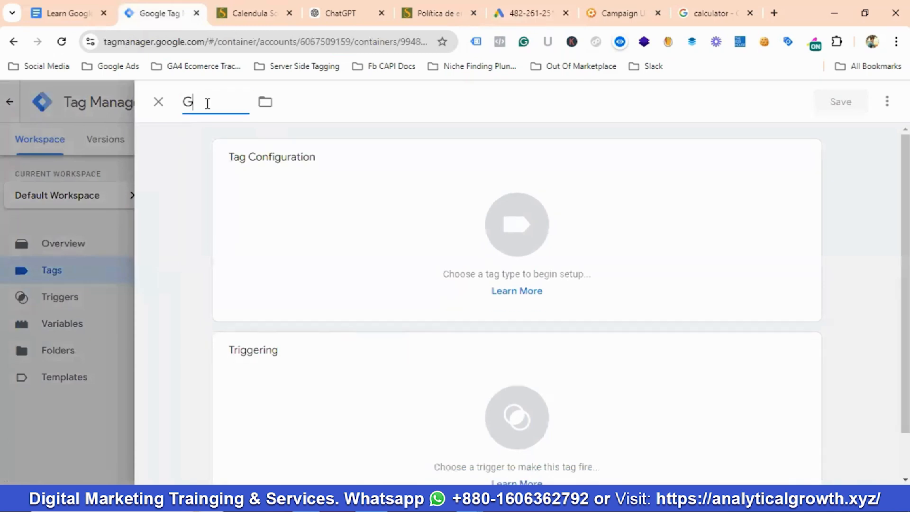
type("oogle Ads - Re")
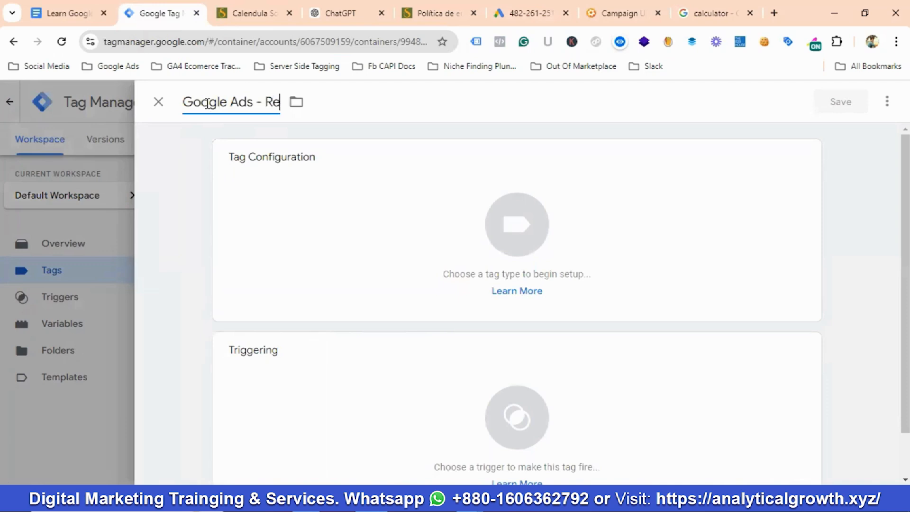
type("marketing")
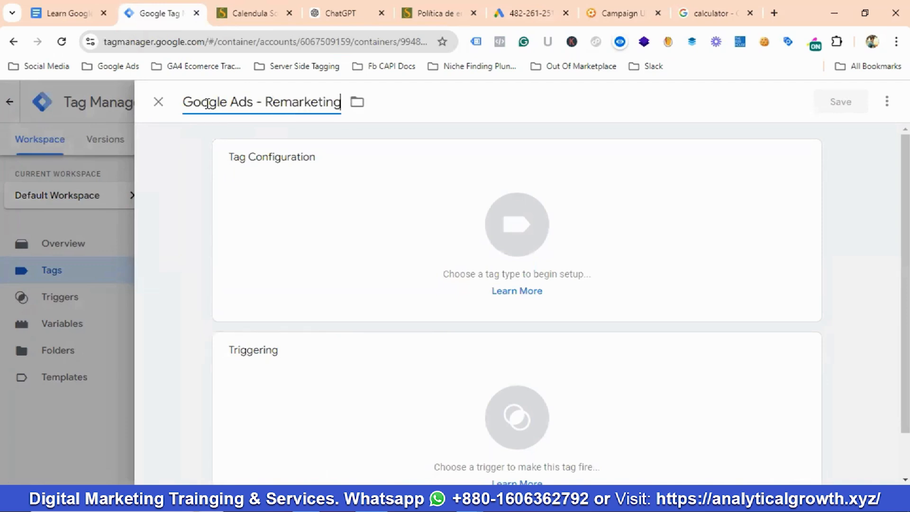
Set the tag type to Google Ads Remarketing and paste the copied conversion ID into it
left_click(517, 239)
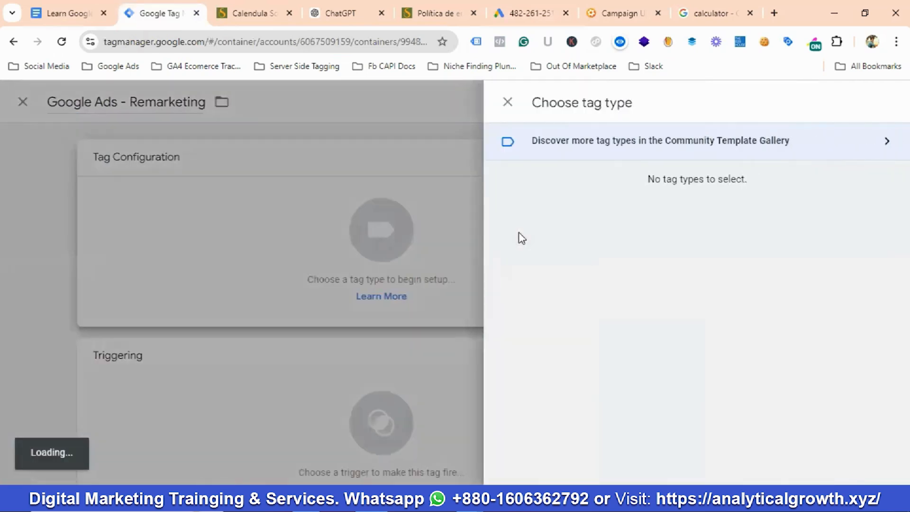
left_click(564, 256)
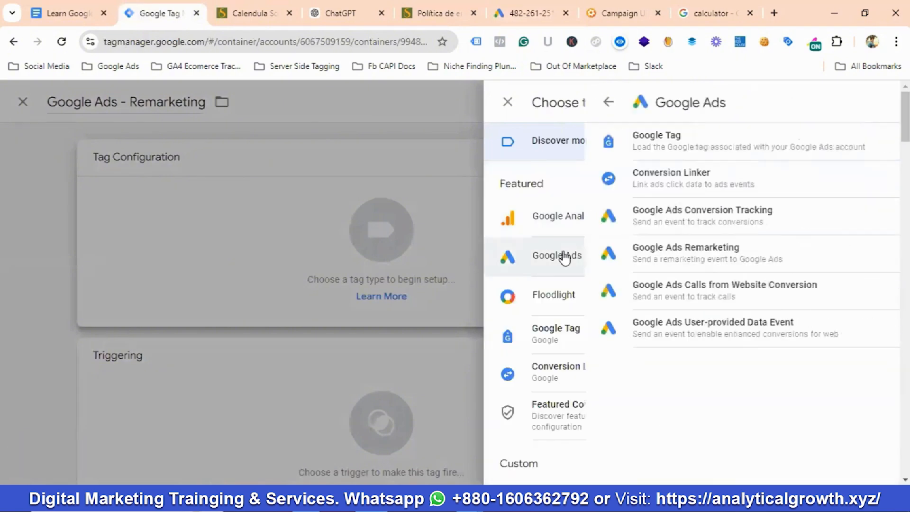
left_click(604, 251)
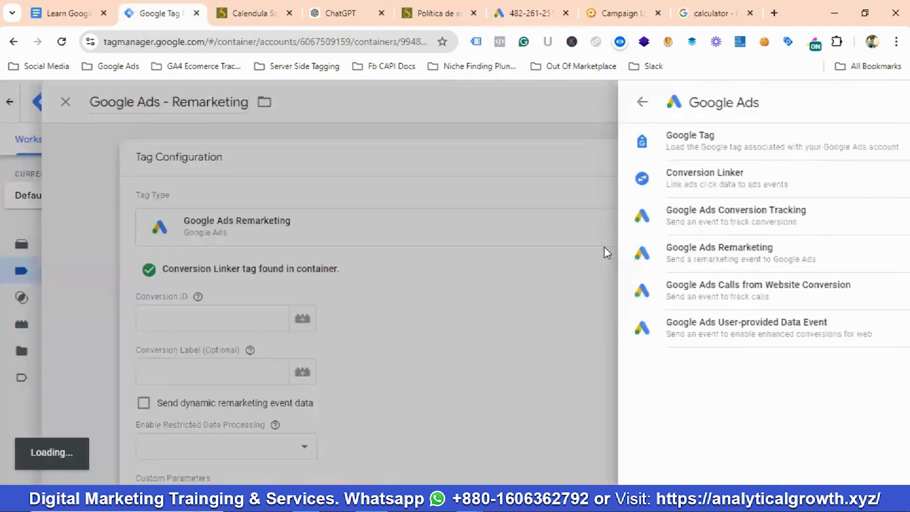
left_click(282, 324)
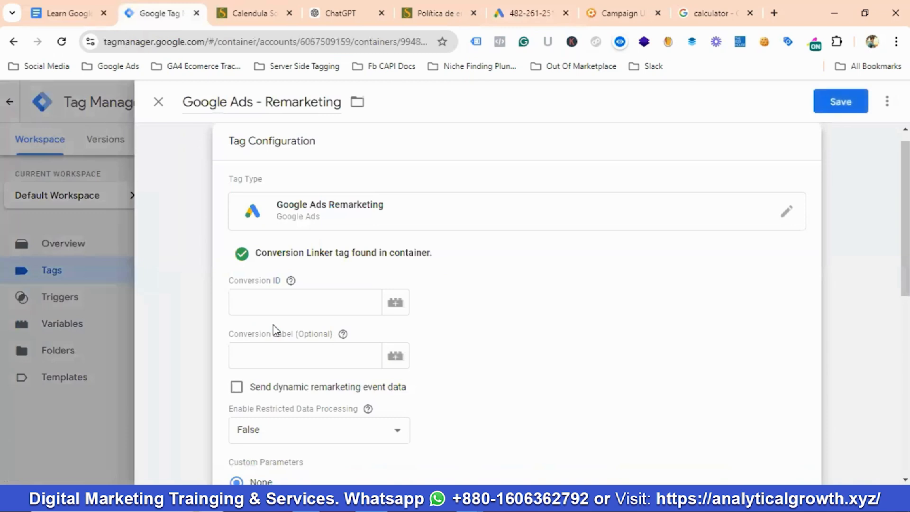
left_click(274, 296)
type("975406278")
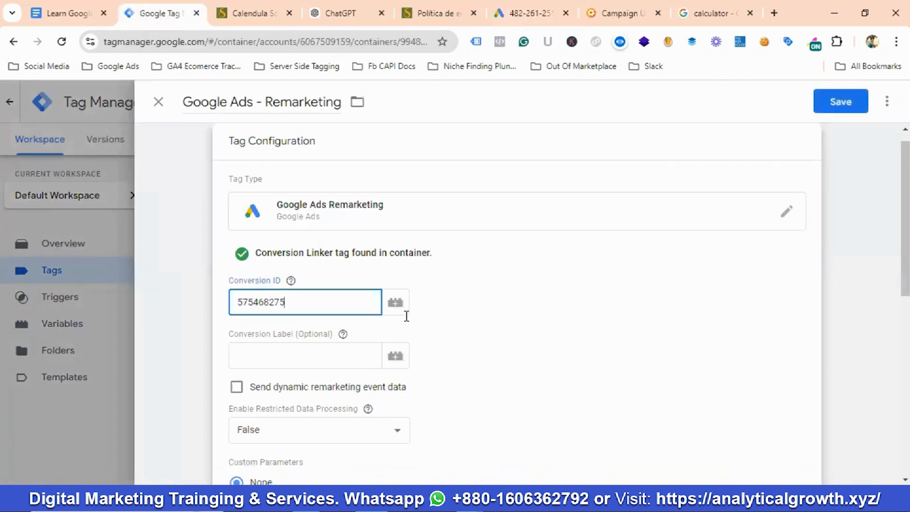
left_click(514, 325)
Assign the All Pages trigger to the Google Ads - Remarketing tag and save the tag
scroll(406, 304, "down", 5)
scroll(350, 284, "down", 3)
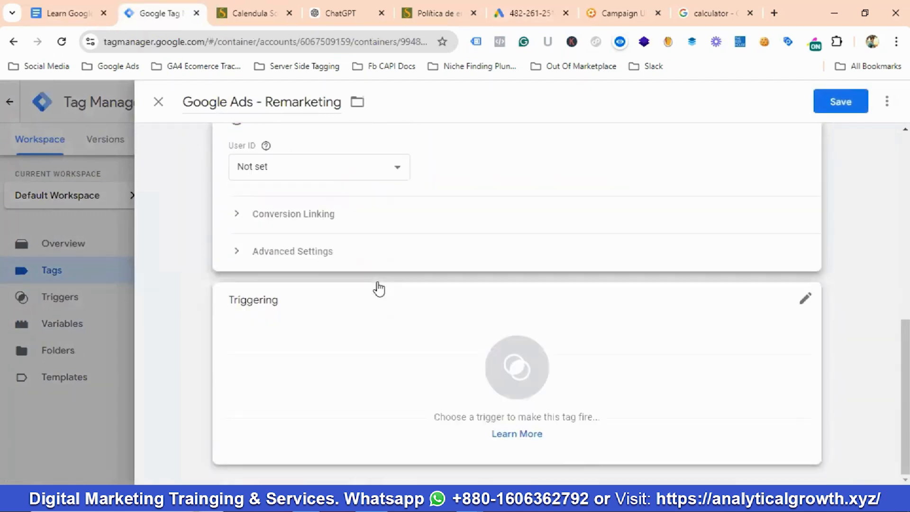
left_click(493, 355)
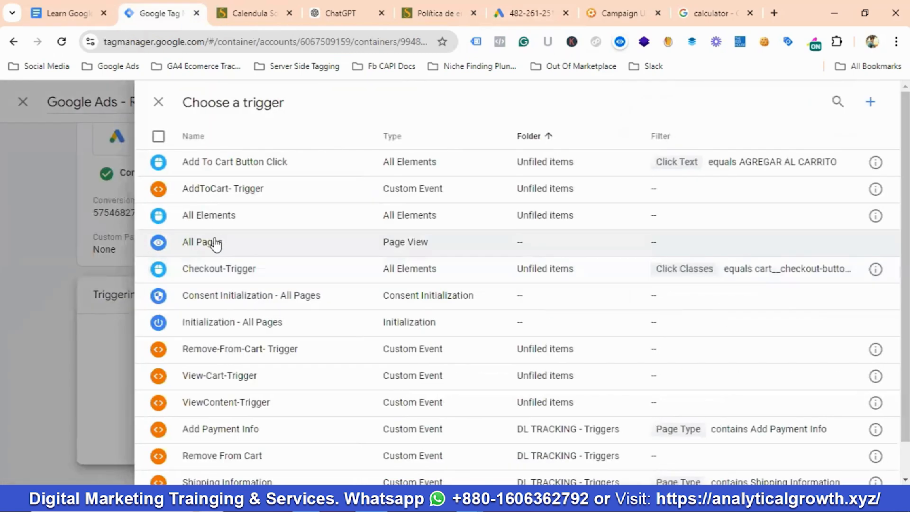
left_click(217, 241)
left_click(834, 106)
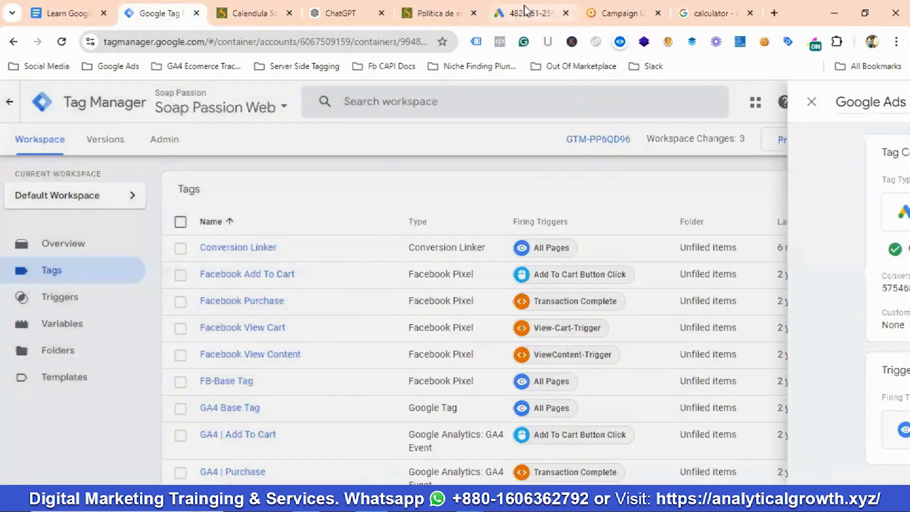
Return to Google Ads and finish the setup of the Google Ads tag audience source
left_click(525, 9)
left_click(122, 429)
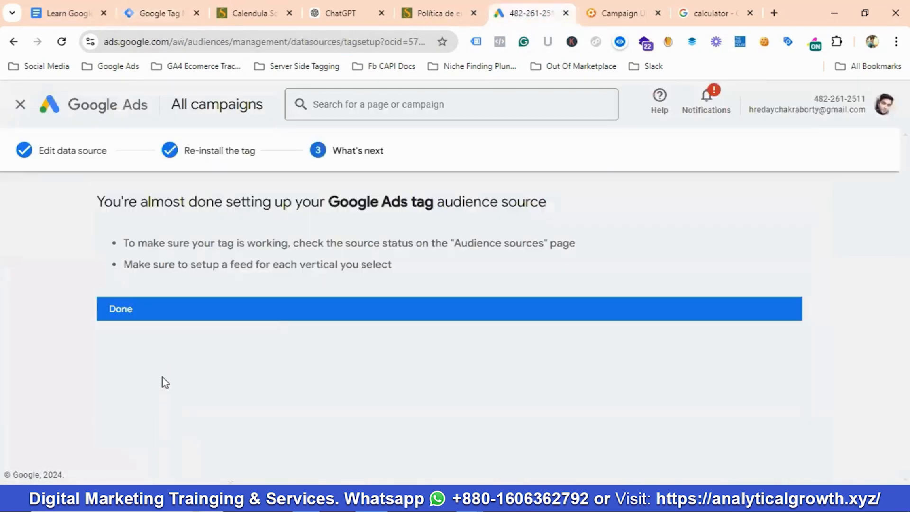
left_click(142, 314)
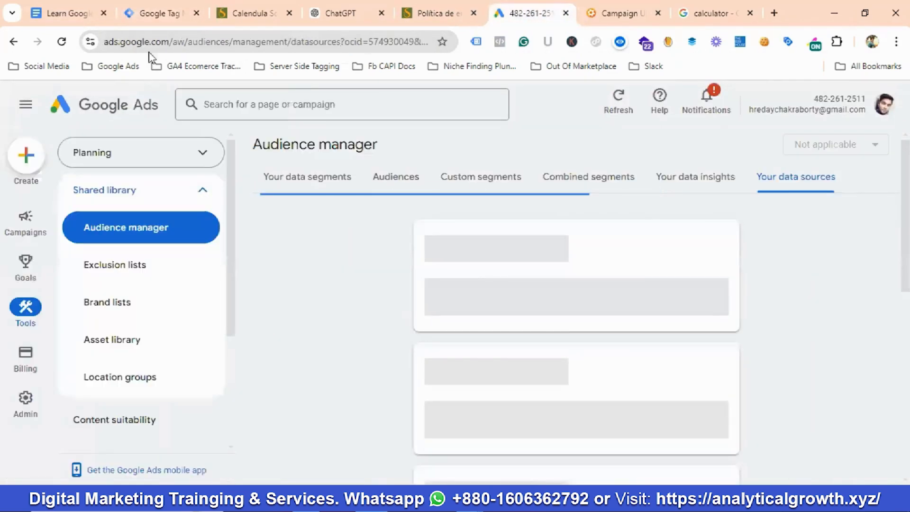
Switch to Google Tag Manager, start submitting the workspace changes and name the version "Google Ads Conversion Tracking"
left_click(152, 12)
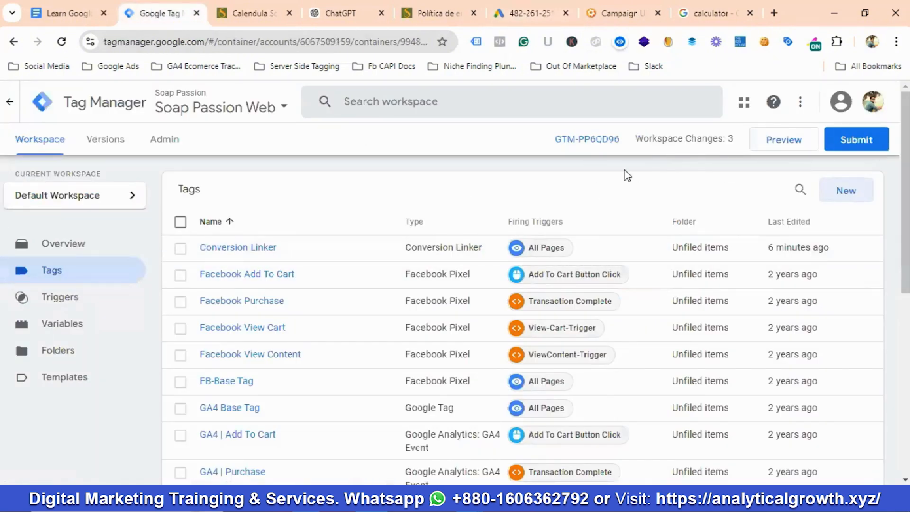
left_click(862, 147)
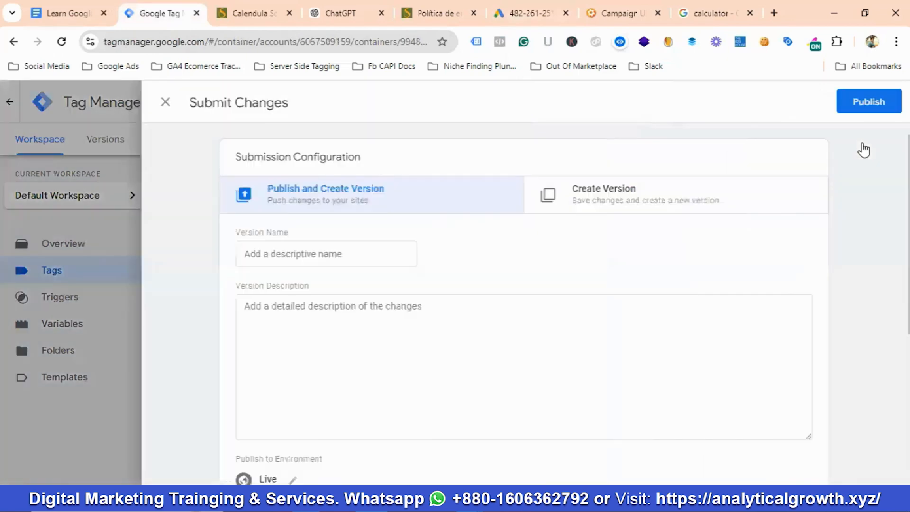
left_click(276, 253)
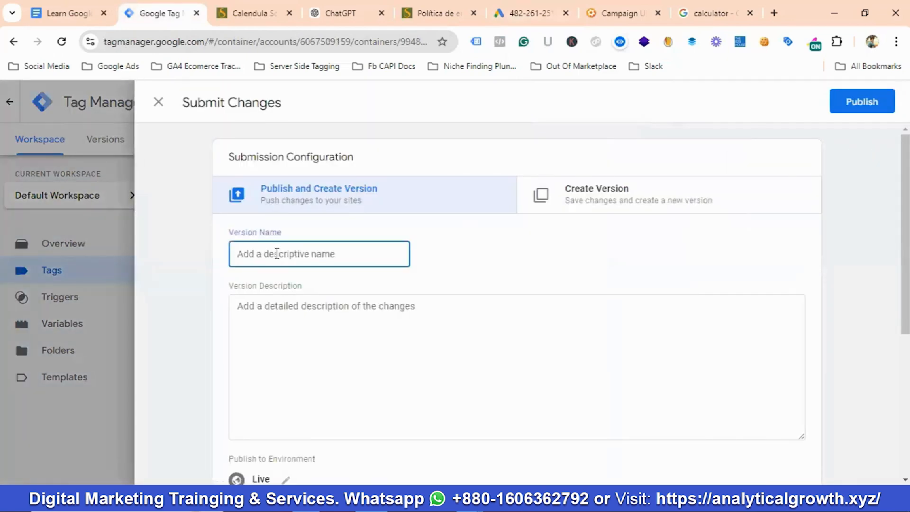
type("Google Ads Conversion Tracking")
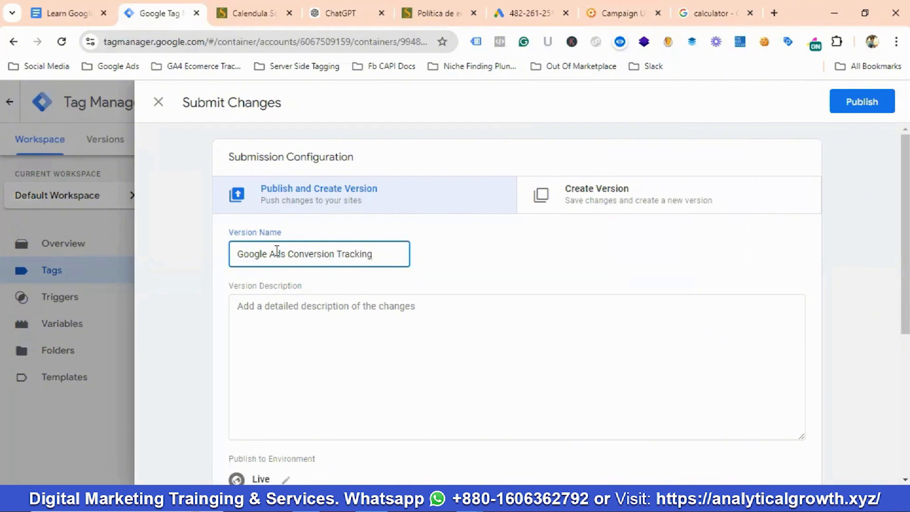
triple_click(277, 250)
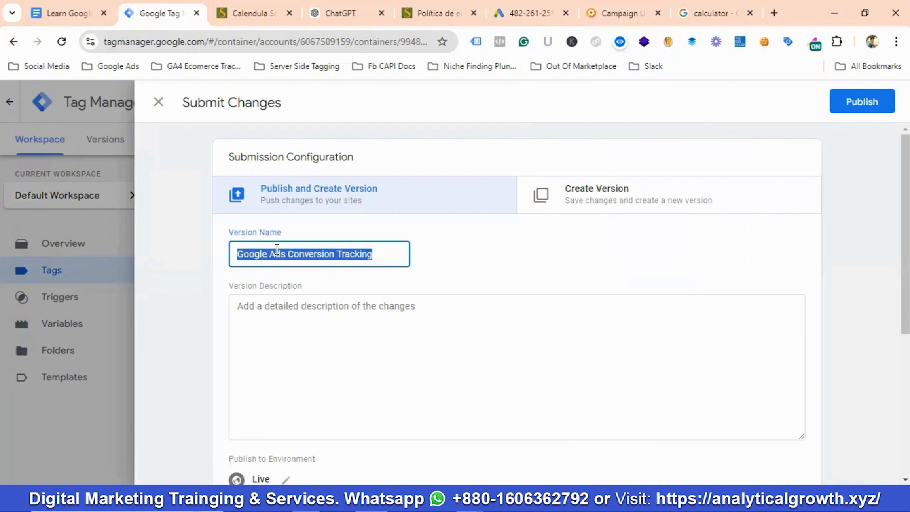
left_click(292, 308)
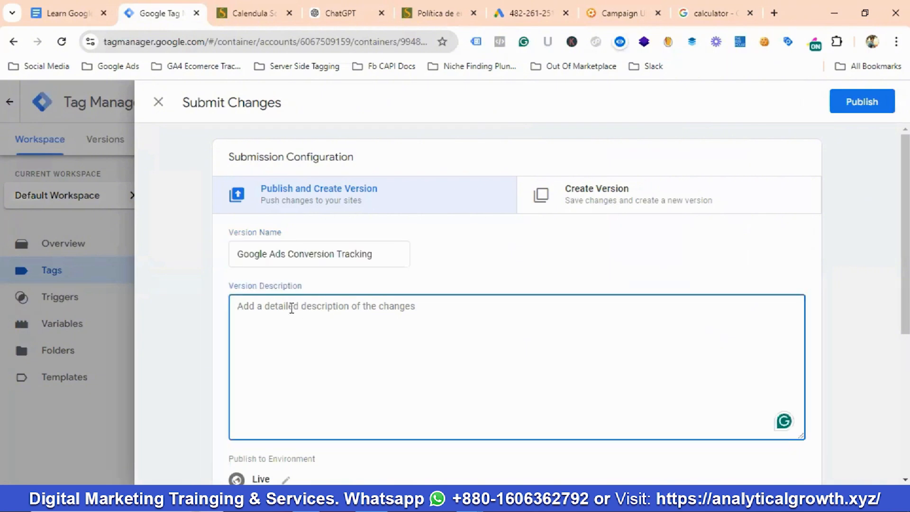